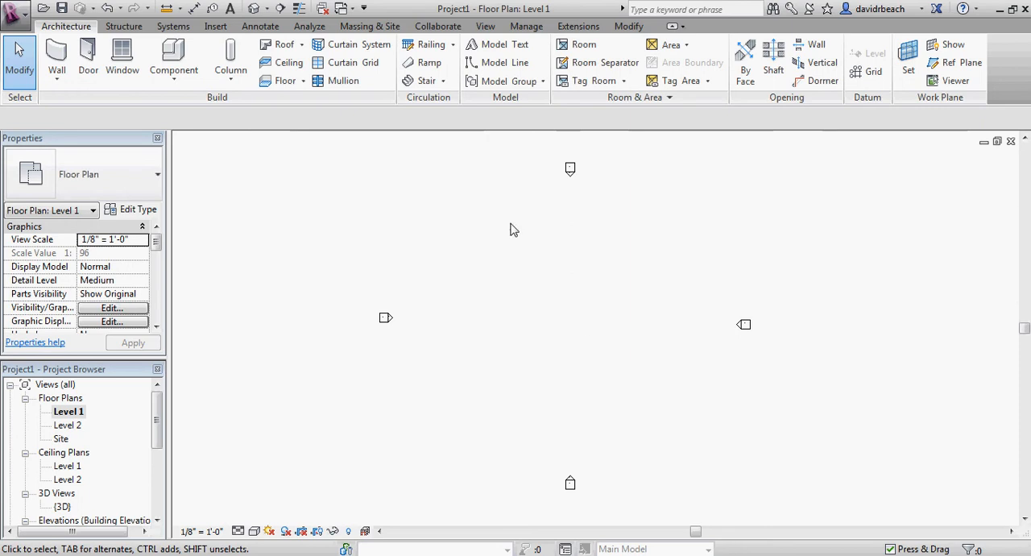
# Draw a closed L-shaped outline of Generic - 8" walls on Level 1, about 52' along its west side with a 24' wide south leg
pyautogui.moveTo(697, 282); pyautogui.dragTo(642, 295, button='middle')
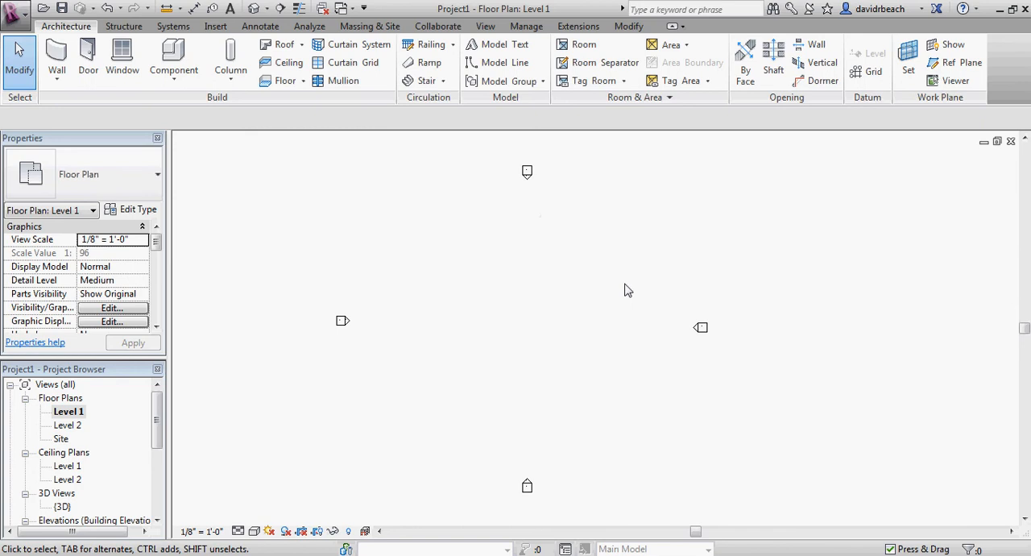
pyautogui.moveTo(518, 298); pyautogui.dragTo(528, 307, button='middle')
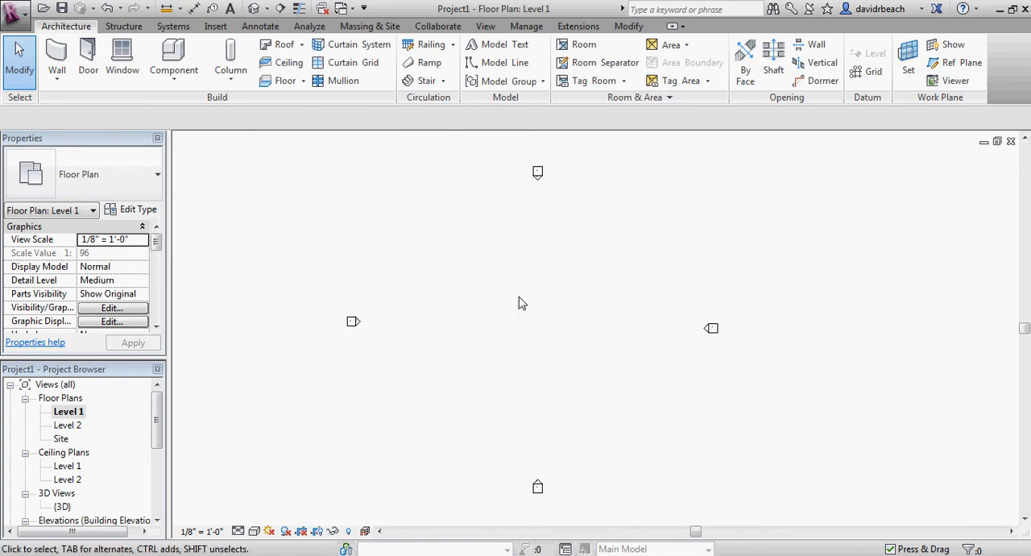
pyautogui.scroll(-1, 519, 303)
pyautogui.moveTo(527, 306); pyautogui.dragTo(460, 292, button='middle')
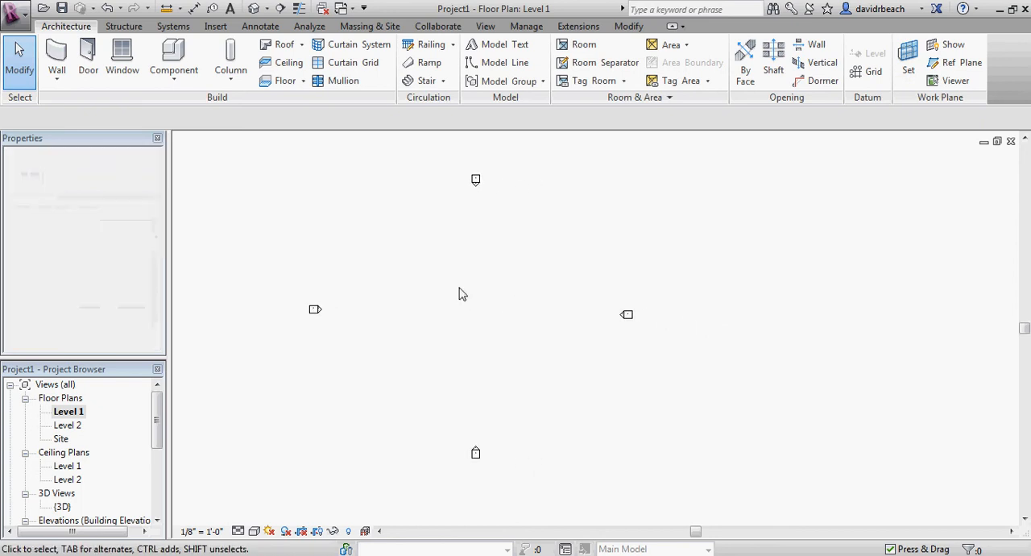
pyautogui.click(56, 58)
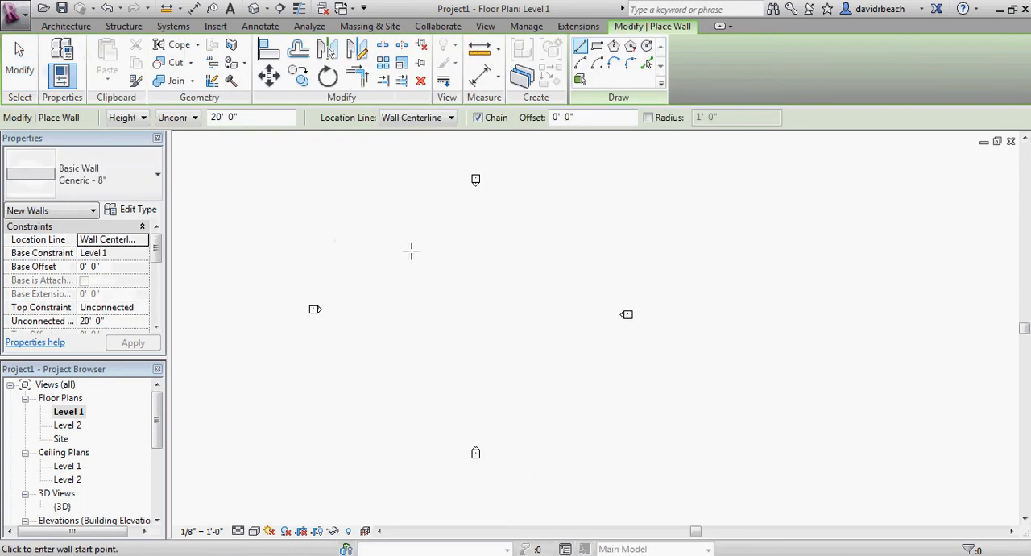
pyautogui.click(411, 251)
pyautogui.click(529, 249)
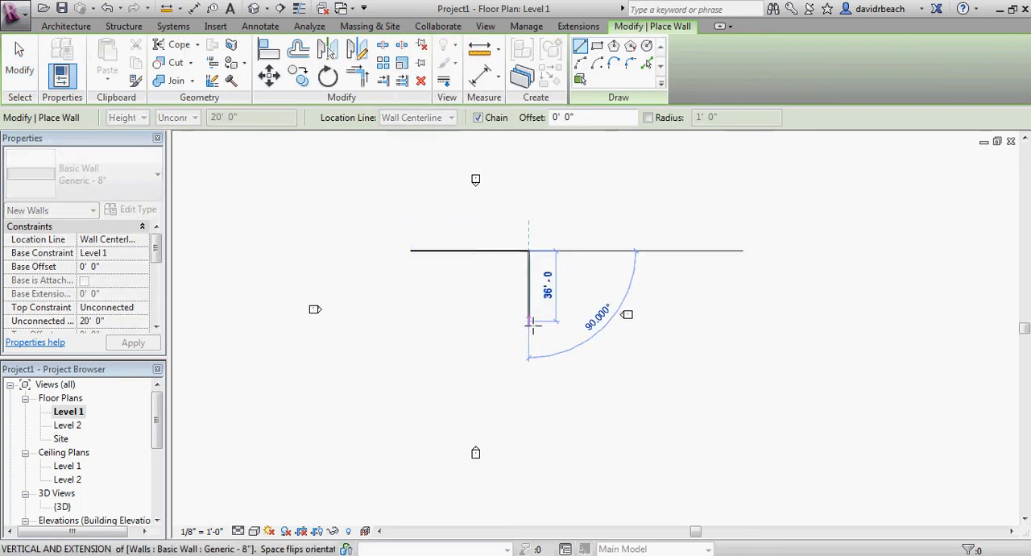
pyautogui.click(529, 328)
pyautogui.click(458, 329)
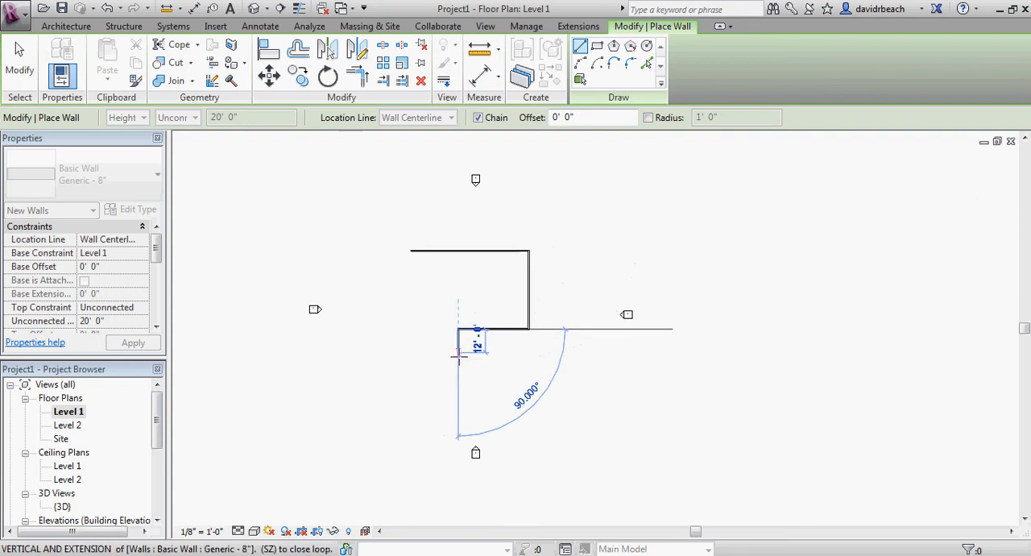
pyautogui.click(458, 352)
pyautogui.click(411, 352)
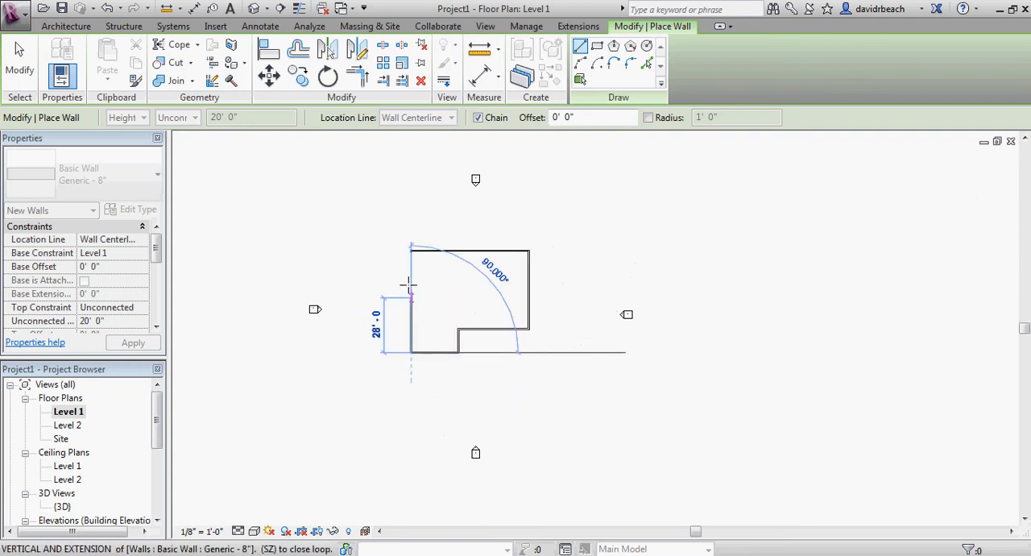
pyautogui.click(411, 251)
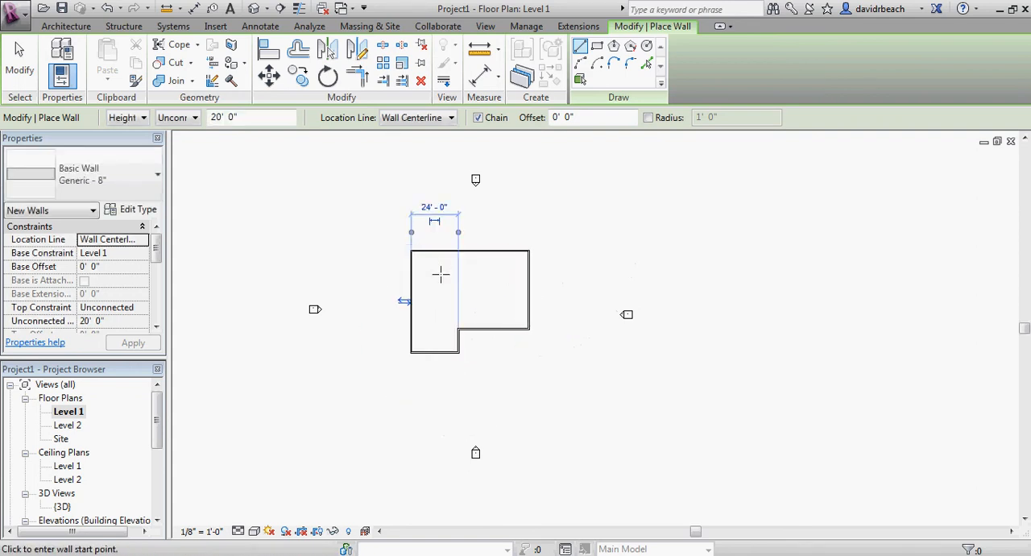
pyautogui.press('Escape')
pyautogui.press('Escape')
pyautogui.scroll(4, 443, 283)
pyautogui.moveTo(504, 274); pyautogui.dragTo(499, 241, button='middle')
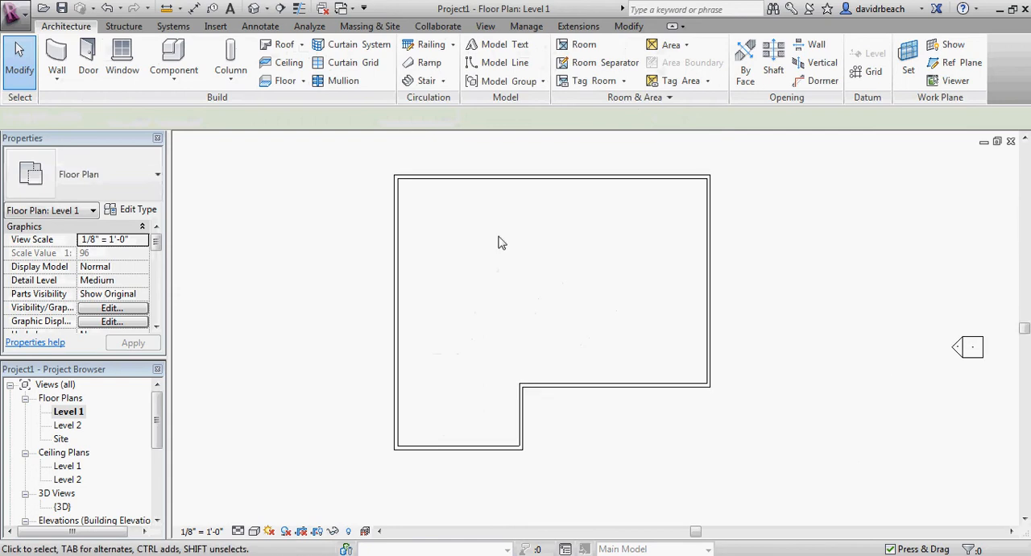
pyautogui.scroll(-5, 495, 251)
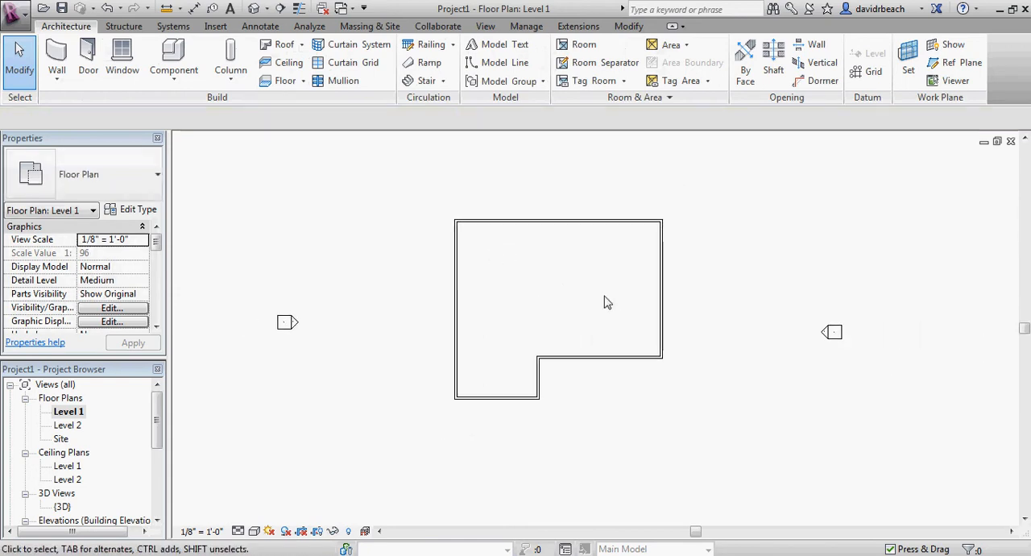
pyautogui.moveTo(592, 300); pyautogui.dragTo(564, 305, button='middle')
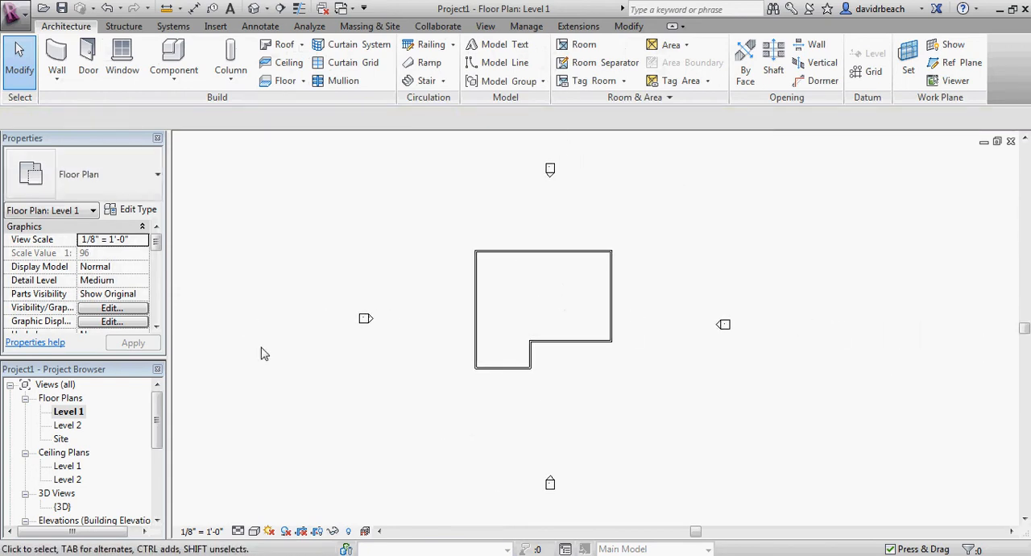
pyautogui.scroll(1, 543, 320)
pyautogui.moveTo(531, 317)
pyautogui.mouseDown(button='middle')
pyautogui.moveTo(486, 311)
pyautogui.moveTo(525, 306)
pyautogui.mouseUp(button='middle')
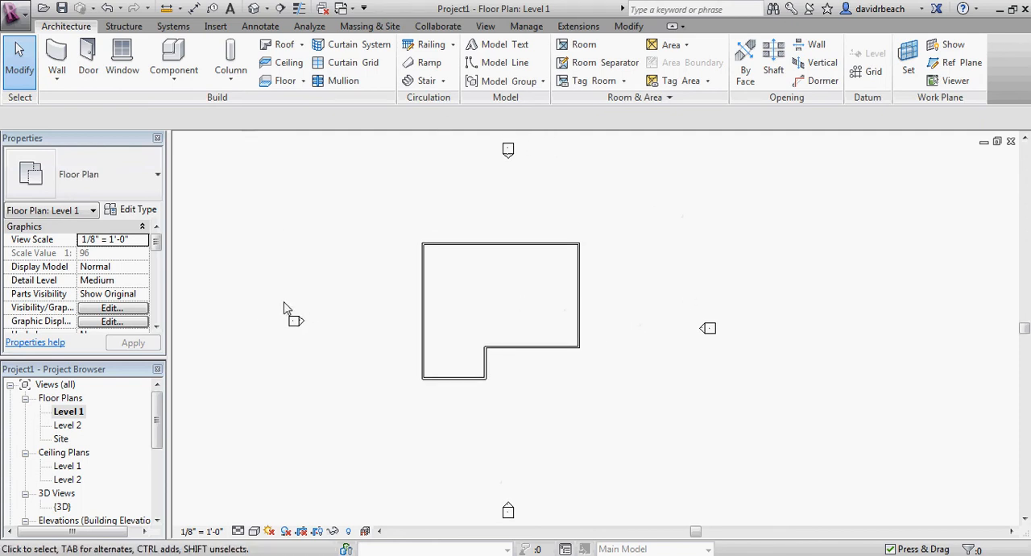
pyautogui.moveTo(306, 304); pyautogui.dragTo(308, 308, button='middle')
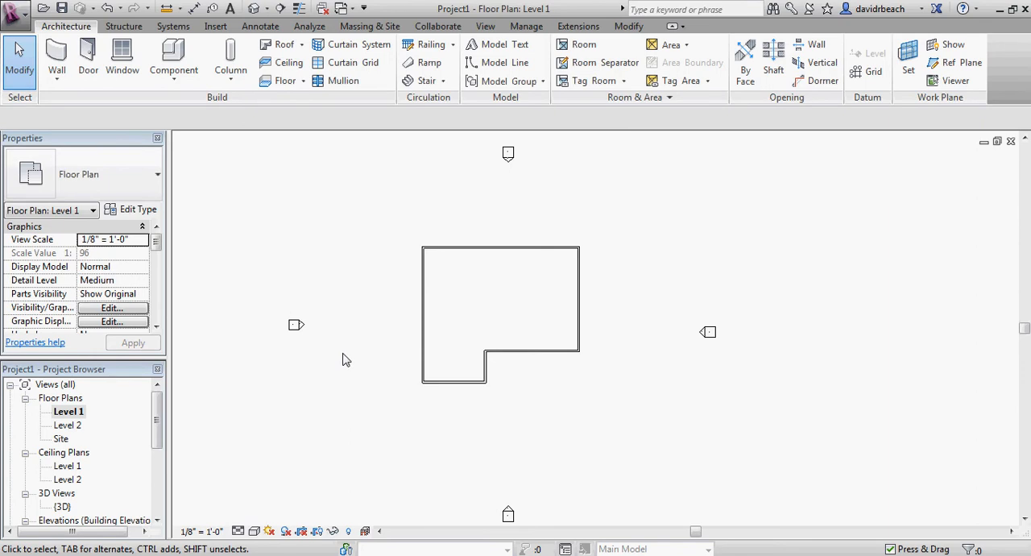
pyautogui.moveTo(468, 310); pyautogui.dragTo(475, 310, button='middle')
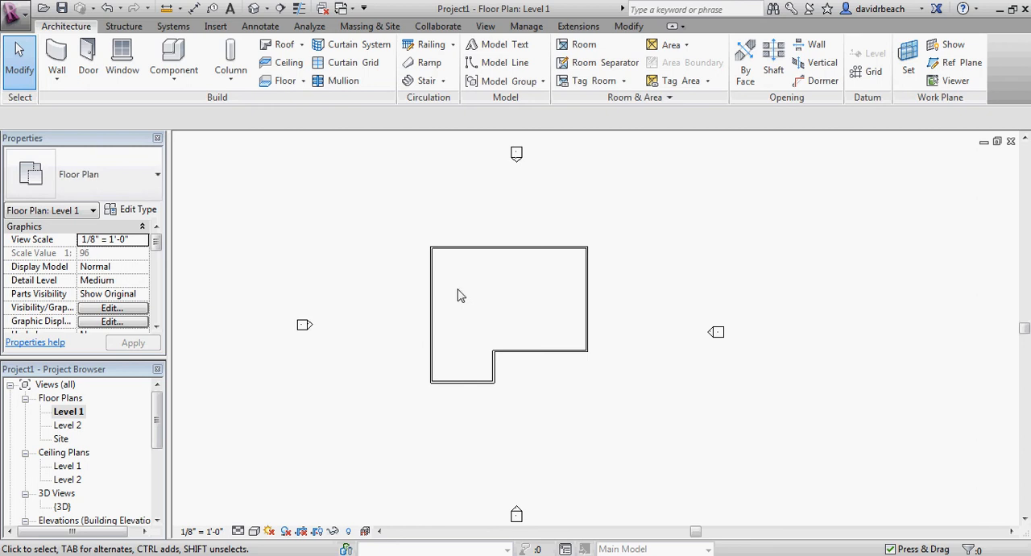
pyautogui.moveTo(485, 300); pyautogui.dragTo(489, 300, button='middle')
# Place four Single-Flush 36" x 84" doors: two in the west wall and one in each of the two south walls
pyautogui.scroll(5, 491, 298)
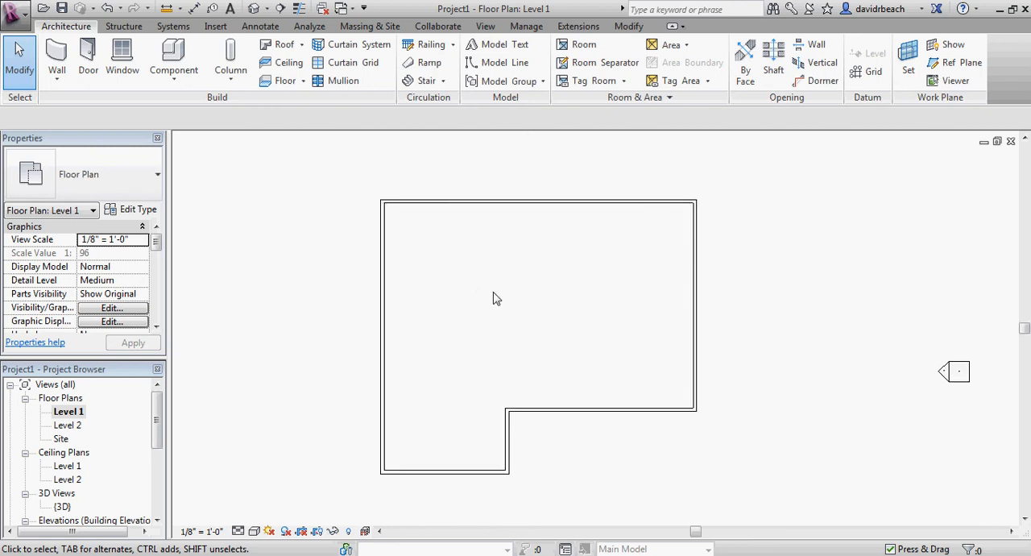
pyautogui.click(88, 58)
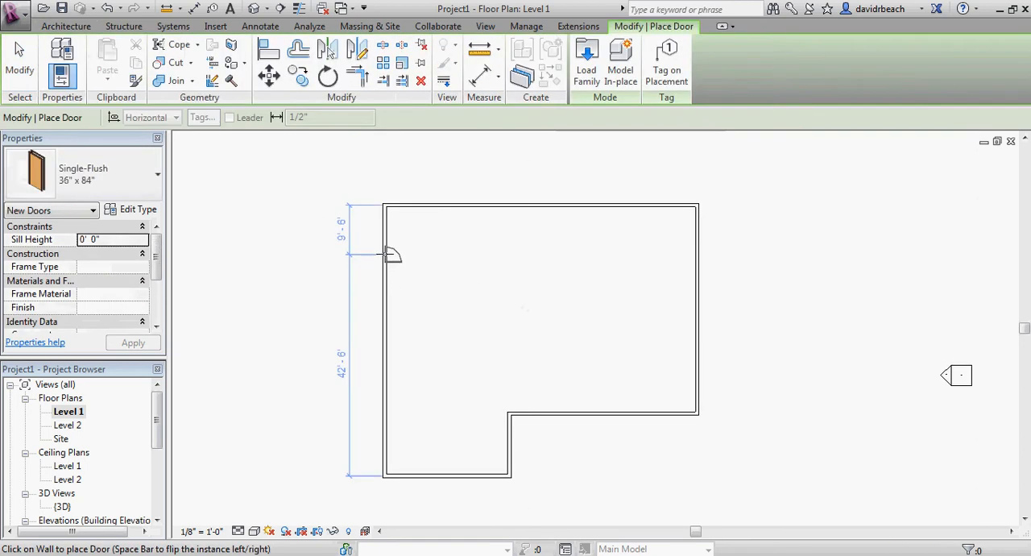
pyautogui.click(388, 395)
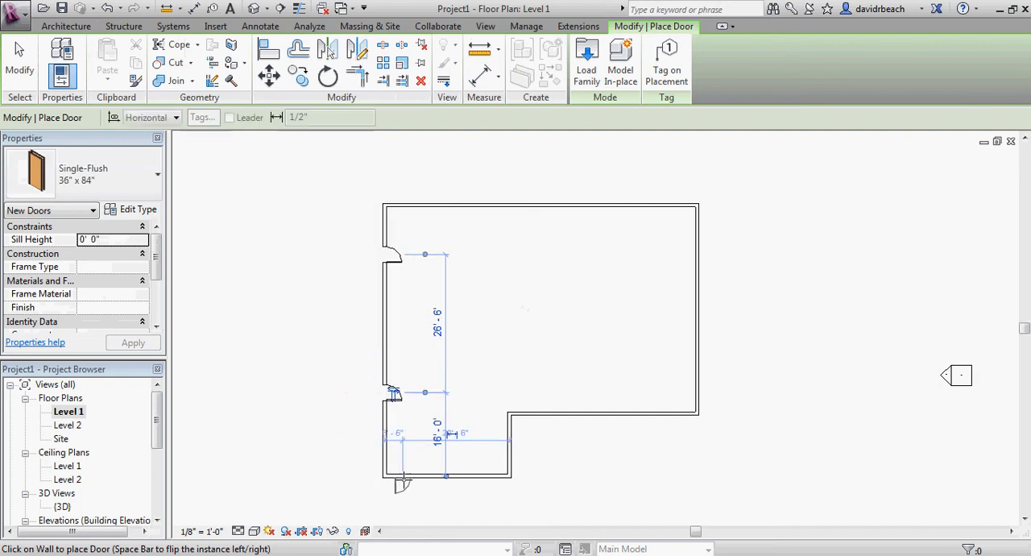
pyautogui.click(405, 476)
pyautogui.click(548, 416)
pyautogui.press('Escape')
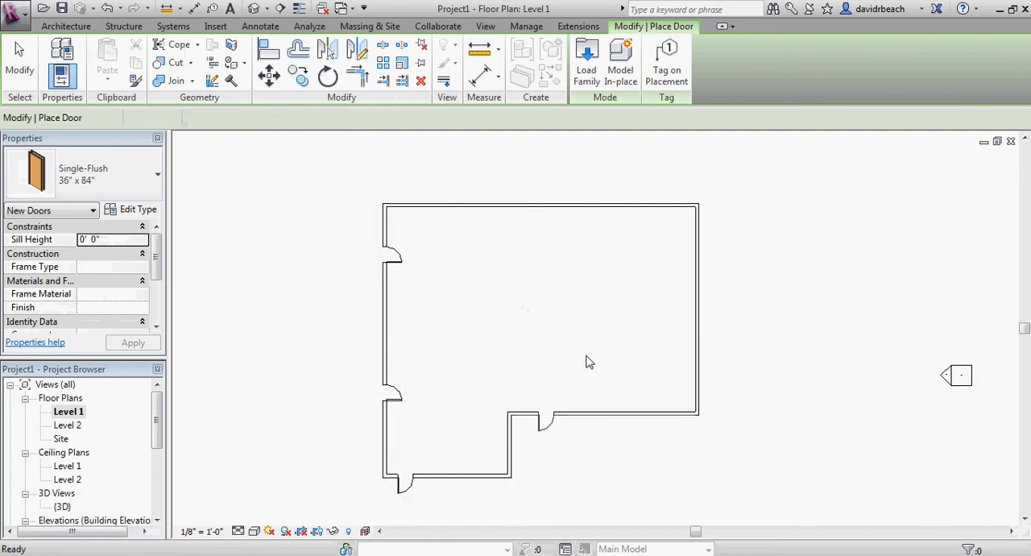
pyautogui.scroll(-2, 587, 359)
pyautogui.press('Escape')
pyautogui.scroll(-2, 587, 357)
pyautogui.moveTo(587, 355); pyautogui.dragTo(553, 350, button='middle')
pyautogui.scroll(3, 549, 344)
pyautogui.moveTo(549, 316); pyautogui.dragTo(561, 282, button='middle')
pyautogui.scroll(1, 532, 303)
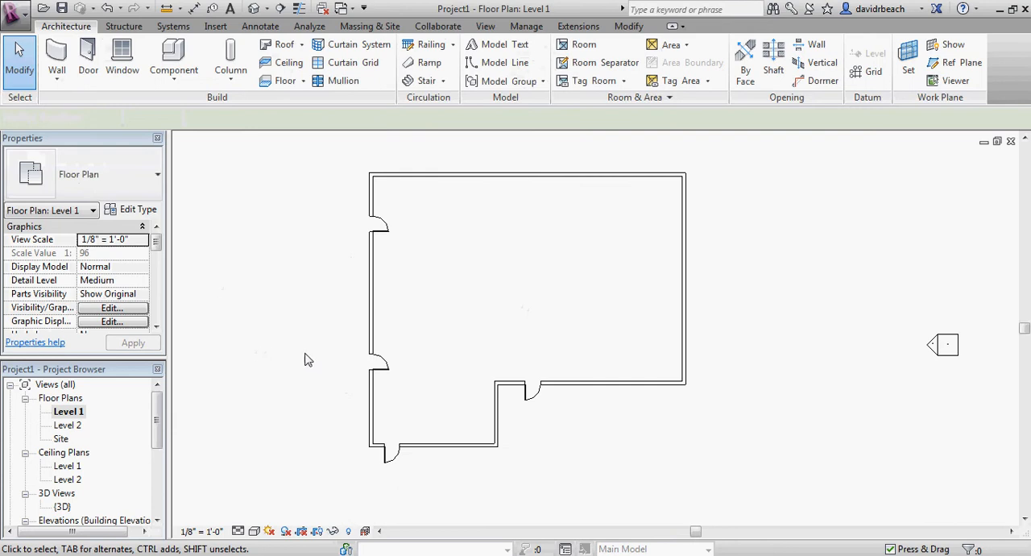
pyautogui.moveTo(505, 260); pyautogui.dragTo(508, 266, button='middle')
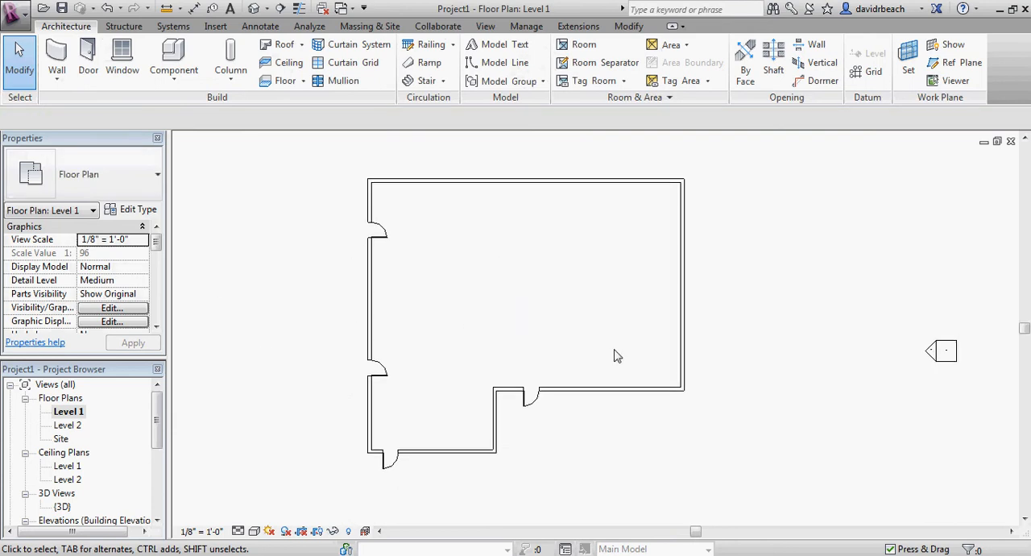
pyautogui.scroll(-1, 614, 354)
pyautogui.scroll(-1, 617, 349)
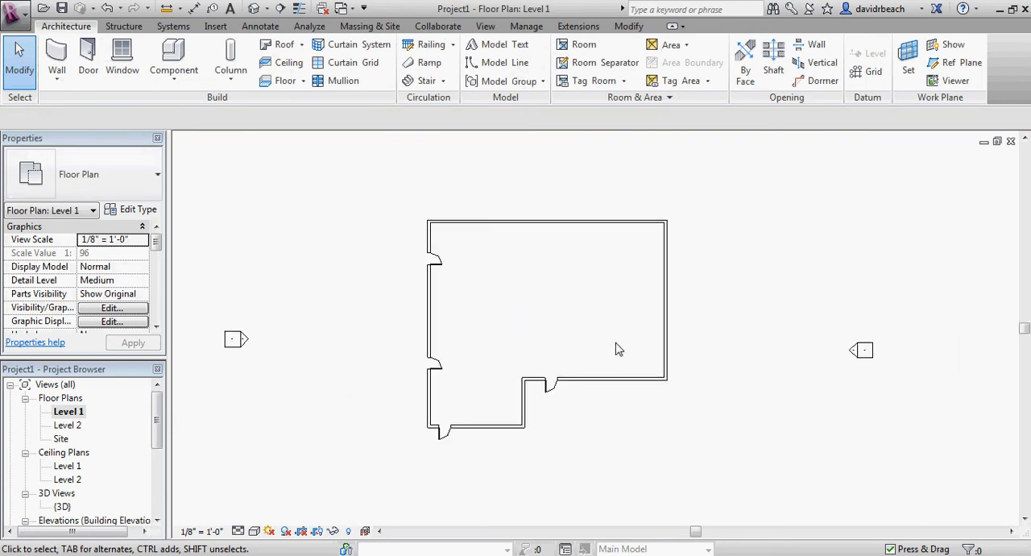
pyautogui.moveTo(601, 348); pyautogui.dragTo(584, 346, button='middle')
pyautogui.scroll(-1, 589, 341)
pyautogui.scroll(-1, 564, 338)
pyautogui.scroll(-2, 552, 293)
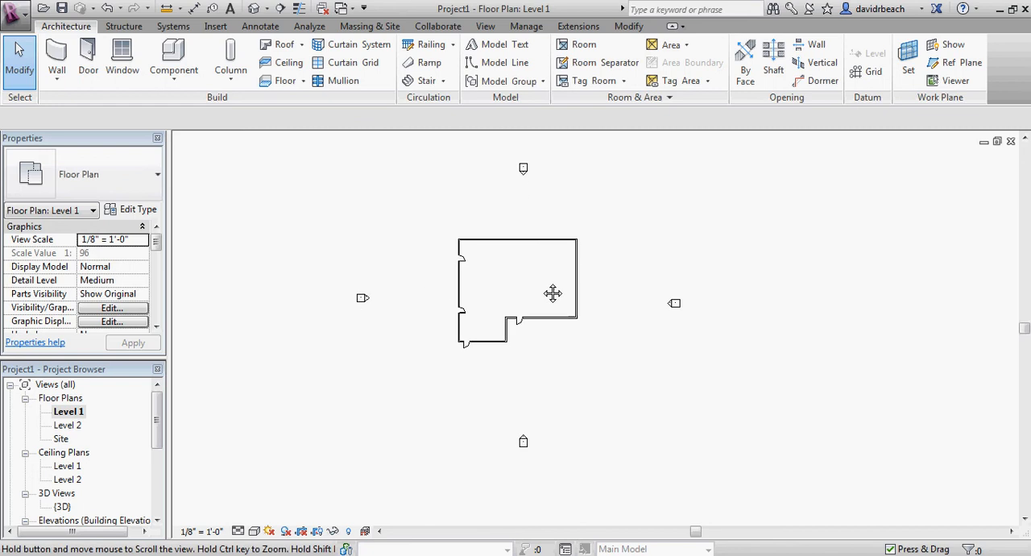
pyautogui.scroll(6, 536, 288)
pyautogui.moveTo(535, 283); pyautogui.dragTo(610, 290, button='middle')
pyautogui.scroll(1, 590, 276)
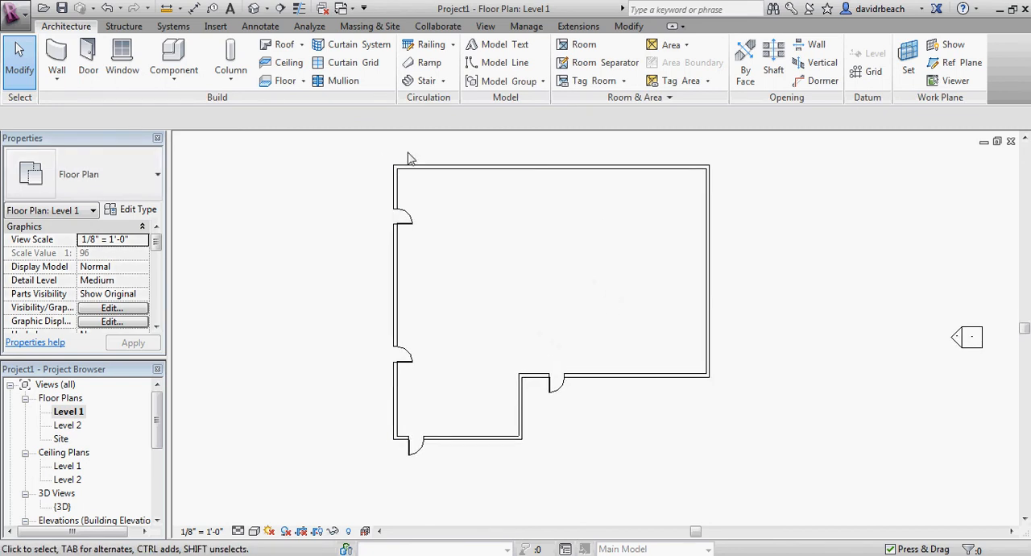
pyautogui.moveTo(546, 235); pyautogui.dragTo(514, 281, button='middle')
pyautogui.scroll(-1, 545, 238)
pyautogui.scroll(-1, 554, 253)
pyautogui.scroll(-2, 517, 275)
pyautogui.scroll(-2, 522, 275)
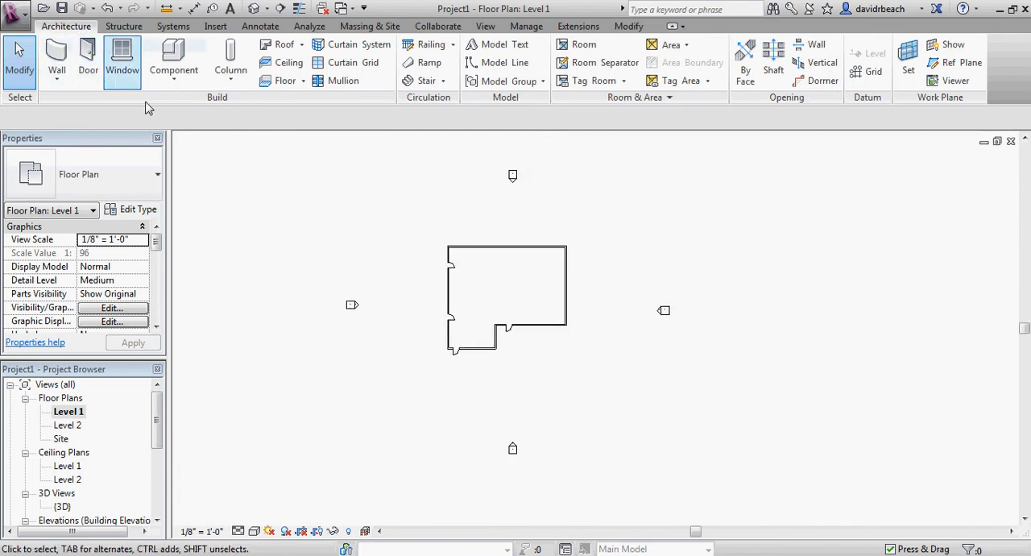
pyautogui.scroll(3, 499, 299)
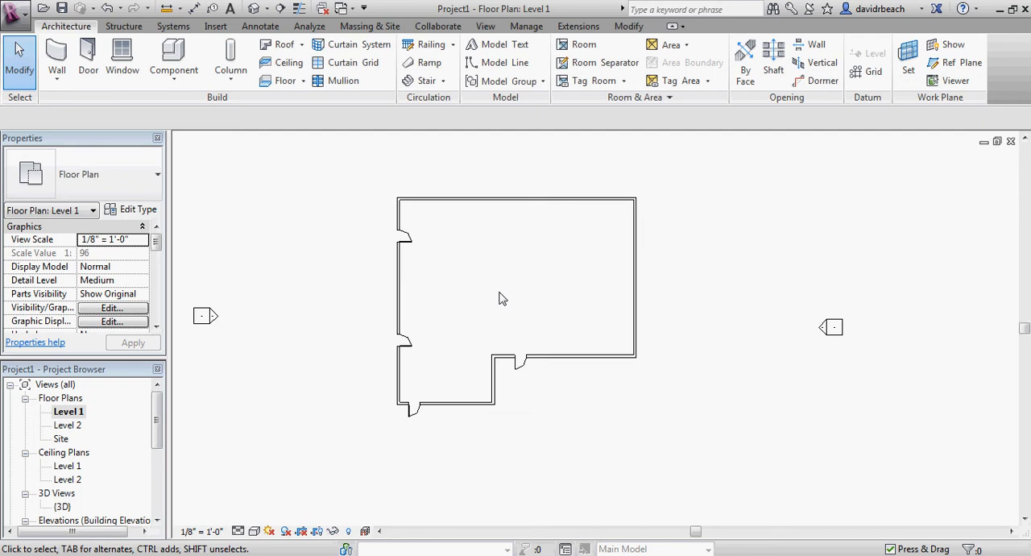
pyautogui.scroll(2, 500, 299)
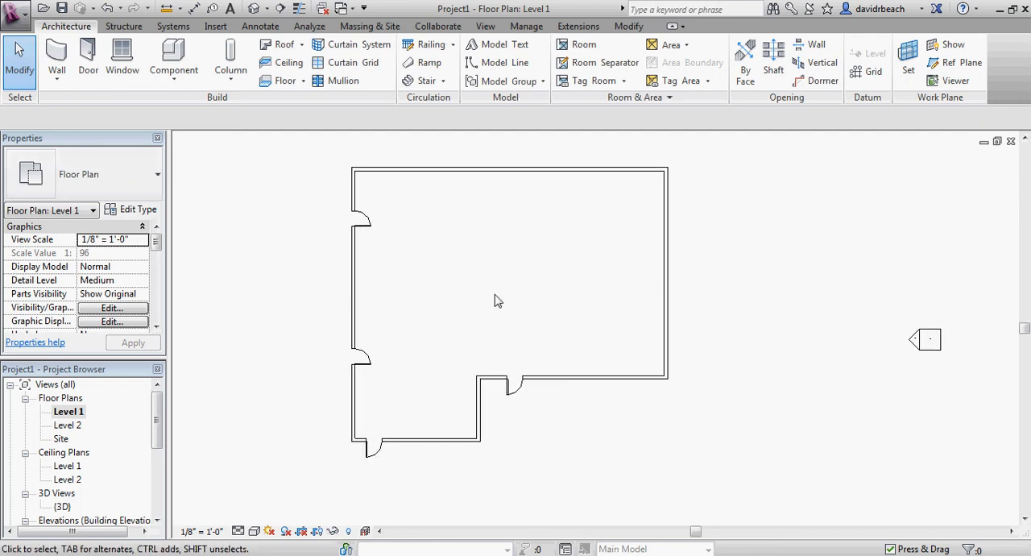
pyautogui.scroll(-2, 498, 301)
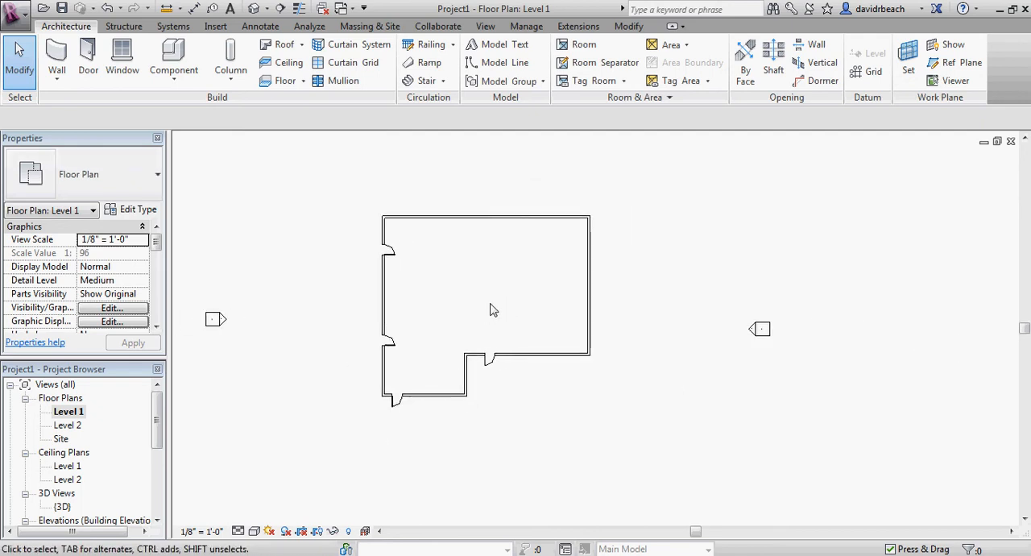
pyautogui.moveTo(492, 309); pyautogui.dragTo(476, 307, button='middle')
pyautogui.scroll(1, 466, 297)
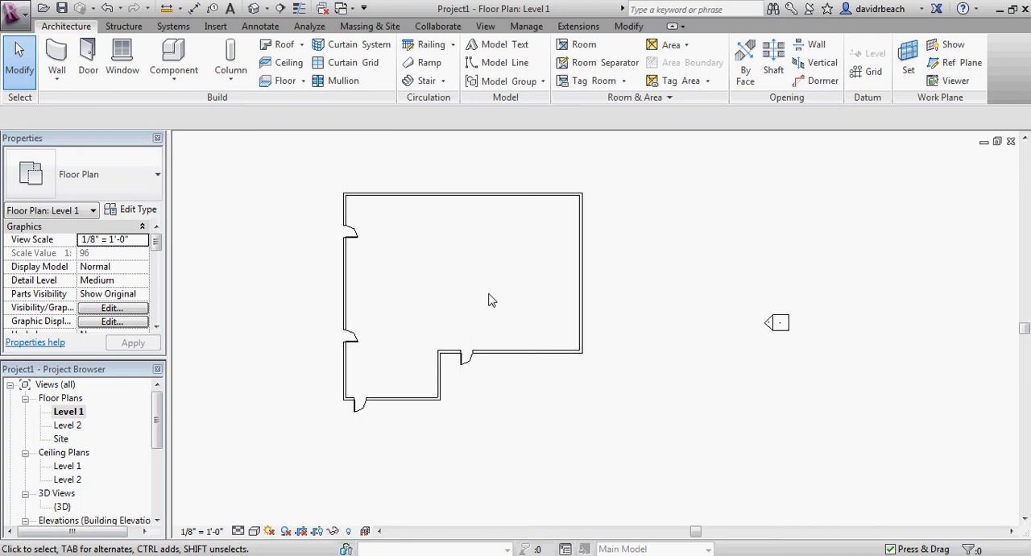
pyautogui.click(176, 79)
pyautogui.moveTo(578, 186); pyautogui.dragTo(575, 197, button='middle')
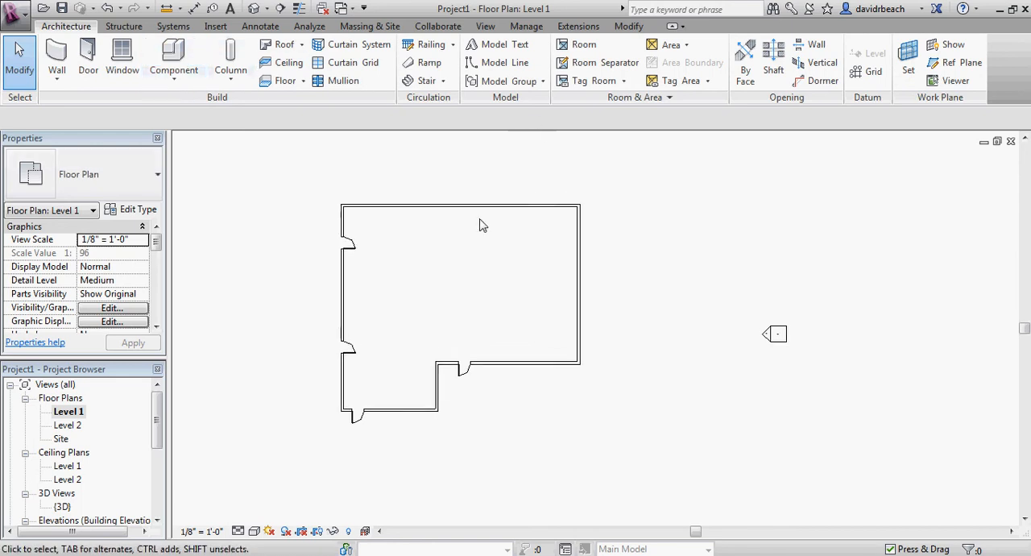
pyautogui.scroll(1, 481, 248)
pyautogui.moveTo(485, 267); pyautogui.dragTo(490, 264, button='middle')
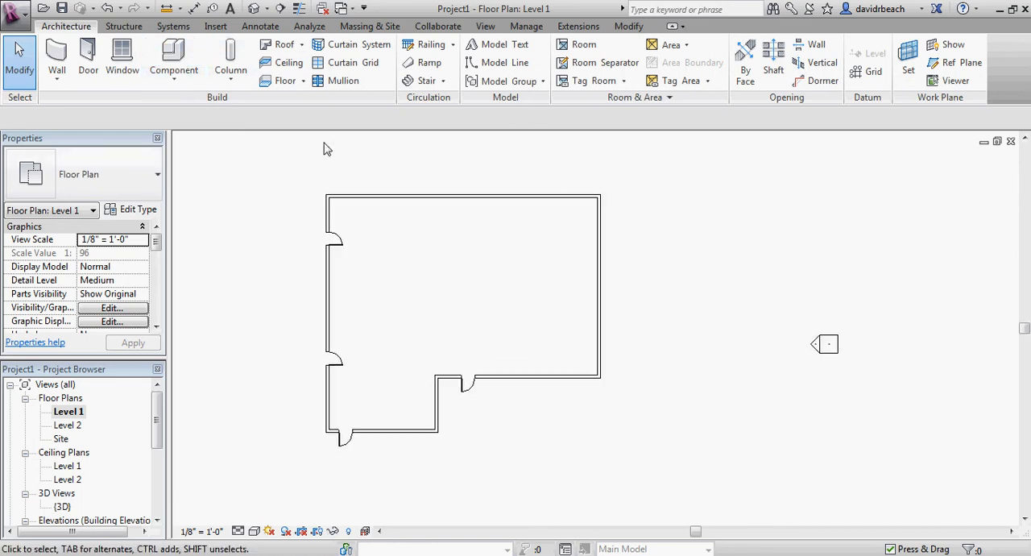
# Place five Desk 60" x 30" components spread across the interior of the L-shaped building
pyautogui.click(185, 62)
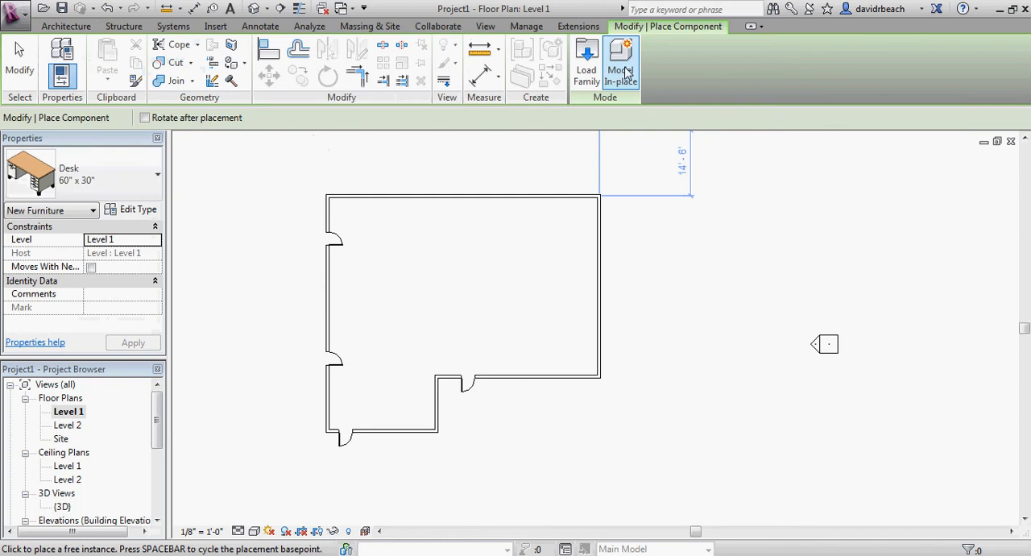
pyautogui.moveTo(185, 193); pyautogui.dragTo(259, 190, button='middle')
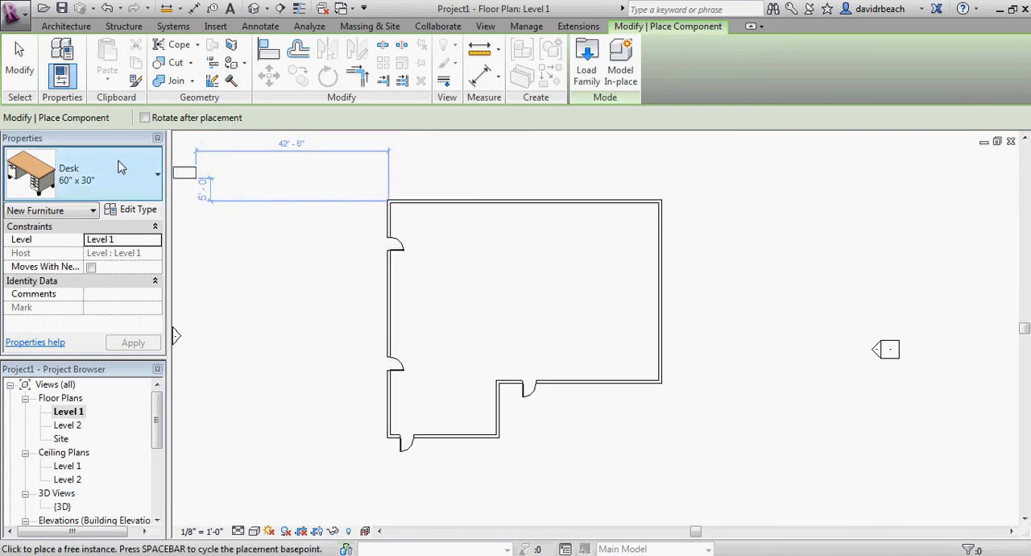
pyautogui.click(428, 237)
pyautogui.click(464, 293)
pyautogui.click(548, 263)
pyautogui.click(589, 310)
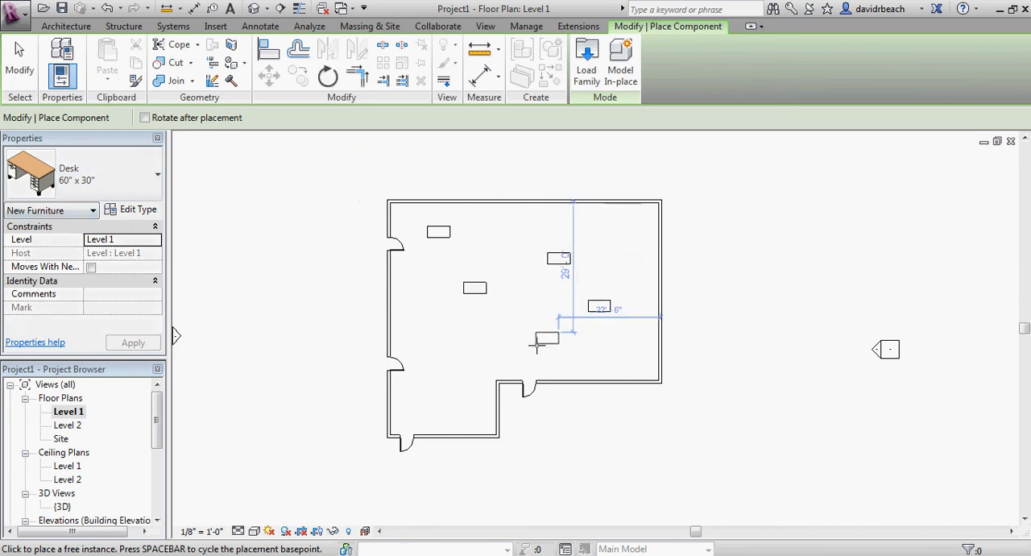
pyautogui.click(536, 342)
pyautogui.press('Escape')
pyautogui.press('Escape')
# Open the default 3D view and examine the desks inside the building up close
pyautogui.click(253, 9)
pyautogui.scroll(4, 578, 334)
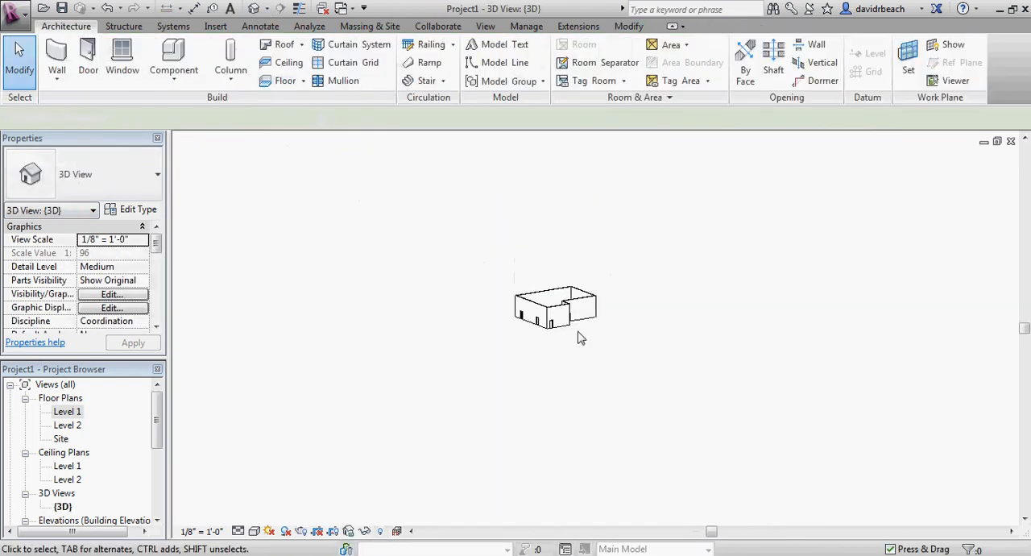
pyautogui.keyDown('shift'); pyautogui.moveTo(523, 272); pyautogui.dragTo(630, 367, button='middle'); pyautogui.keyUp('shift')
pyautogui.scroll(8, 591, 290)
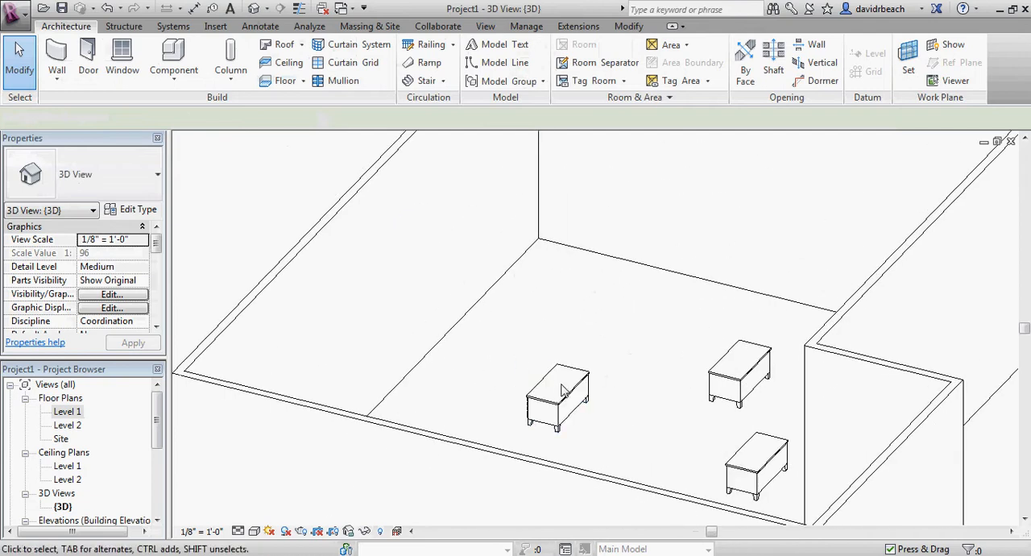
# Set the Depth of the Desk 60" x 30" type to 20' and apply it to the desks in the building
pyautogui.click(580, 397)
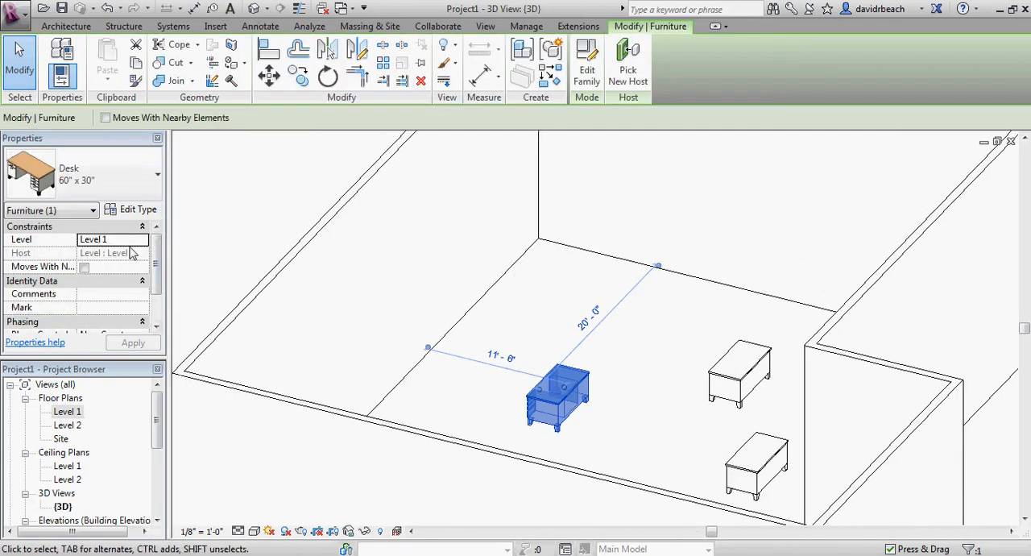
pyautogui.moveTo(157, 256)
pyautogui.mouseDown()
pyautogui.moveTo(161, 298)
pyautogui.moveTo(172, 244)
pyautogui.mouseUp()
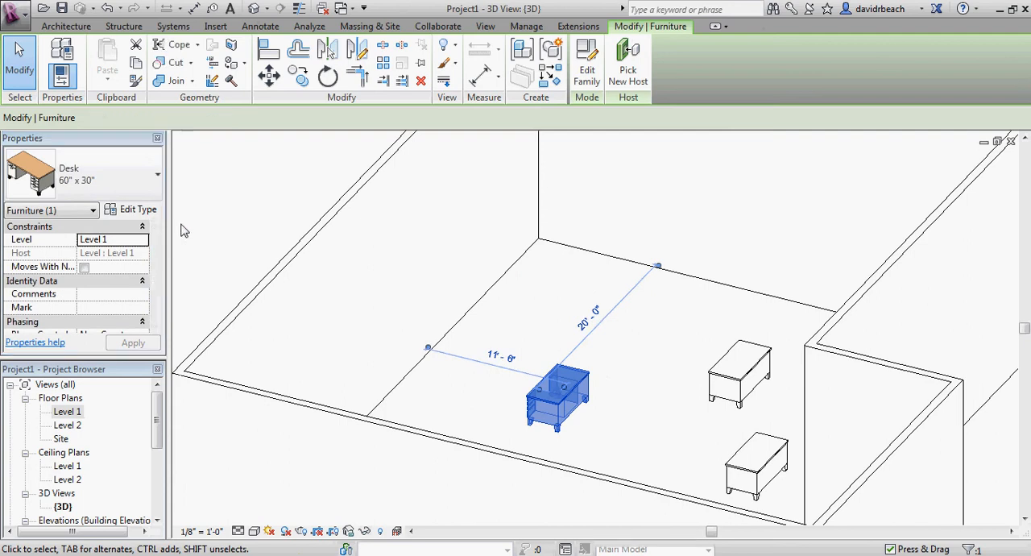
pyautogui.click(139, 209)
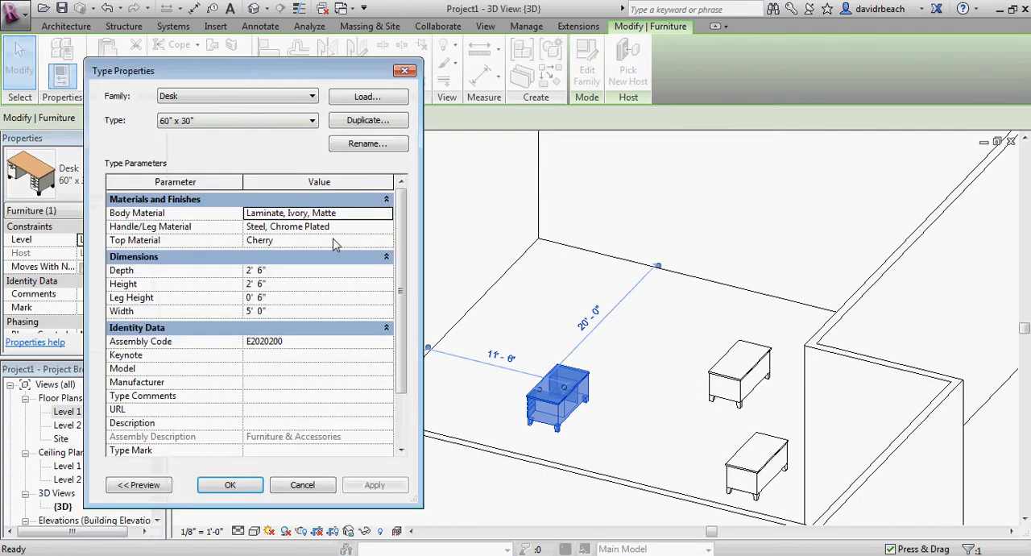
pyautogui.click(289, 272)
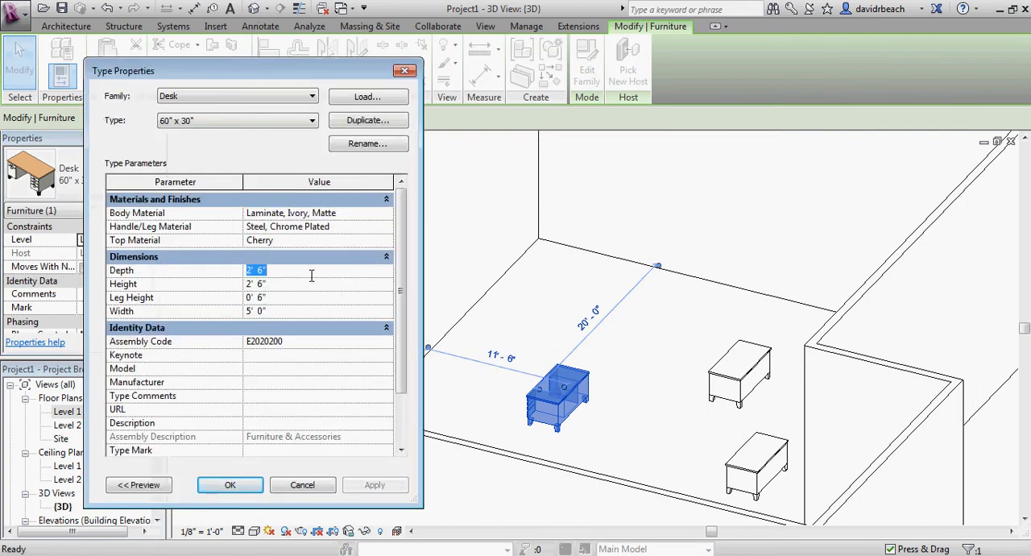
pyautogui.write('20')
pyautogui.press('Return')
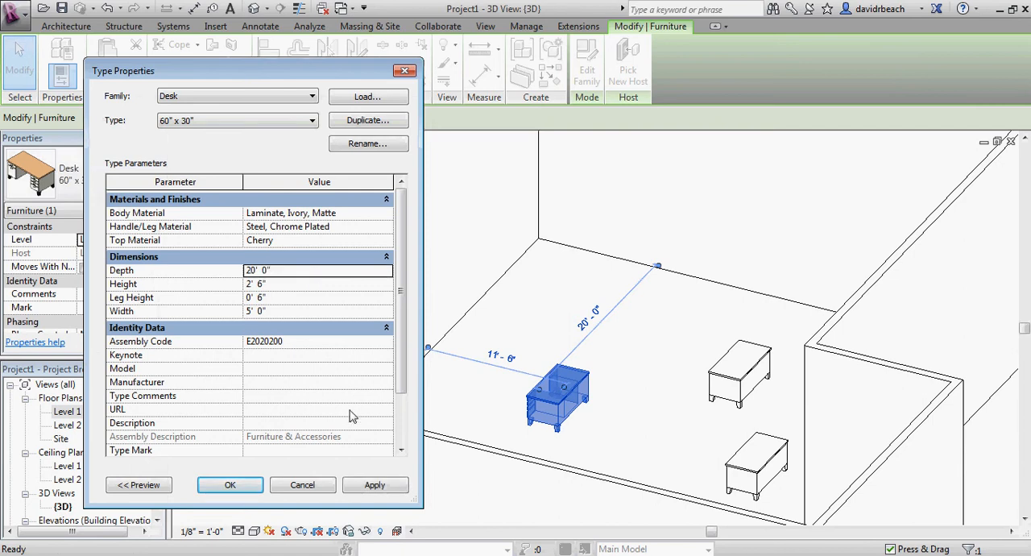
pyautogui.click(373, 485)
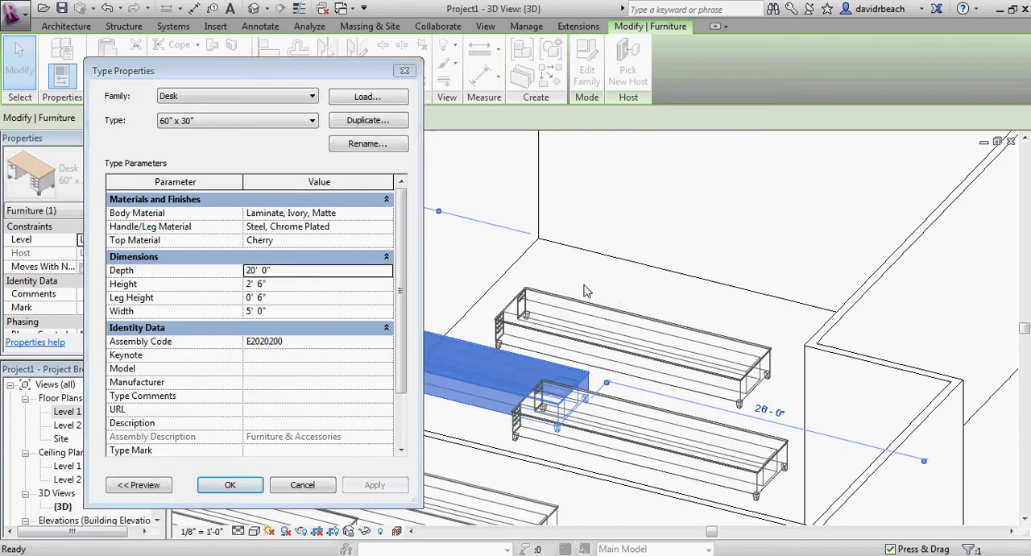
pyautogui.click(230, 485)
pyautogui.scroll(-5, 449, 368)
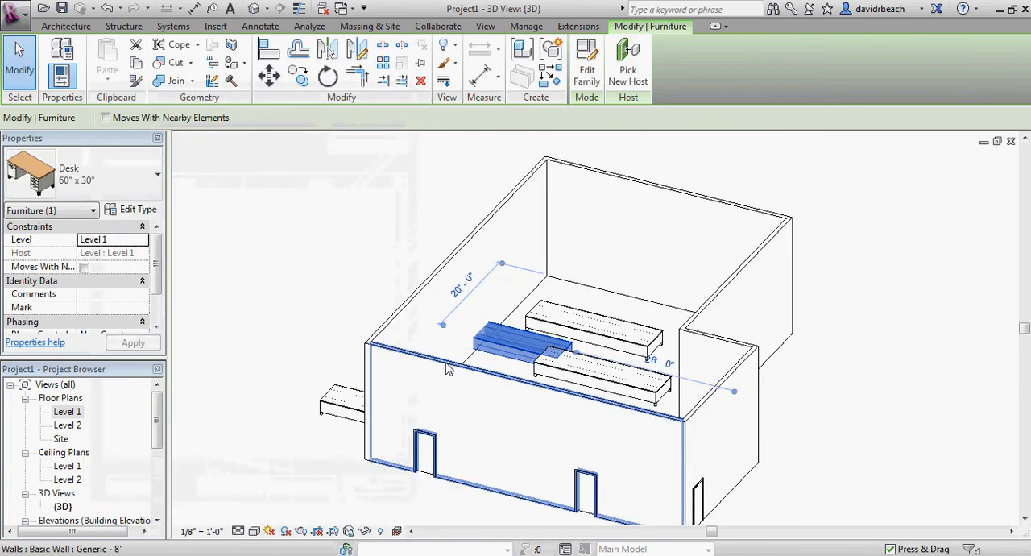
# Delete the four stretched desks visible in the 3D view, including the one protruding through the wall
pyautogui.click(279, 281)
pyautogui.moveTo(302, 275); pyautogui.dragTo(334, 256, button='middle')
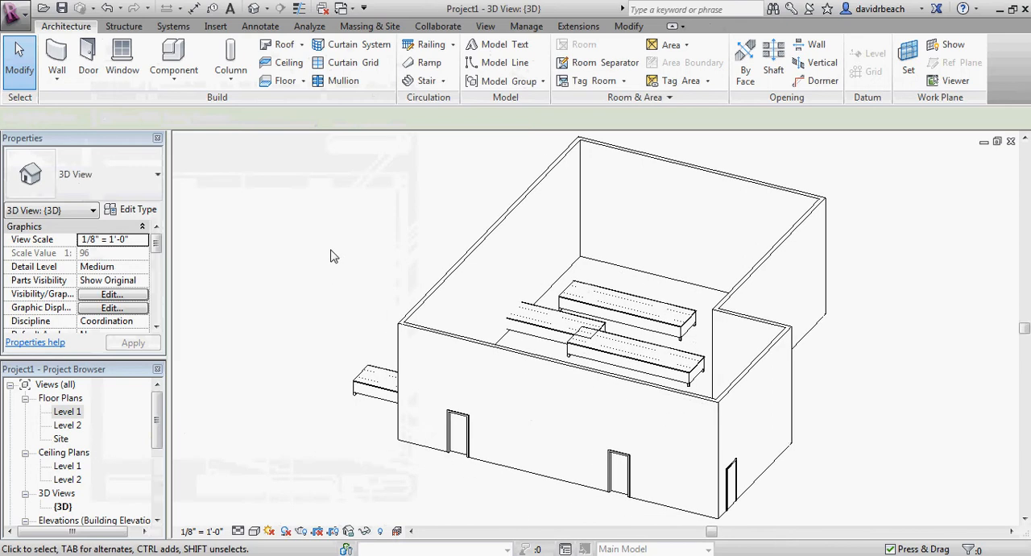
pyautogui.click(367, 390)
pyautogui.press('Delete')
pyautogui.click(576, 325)
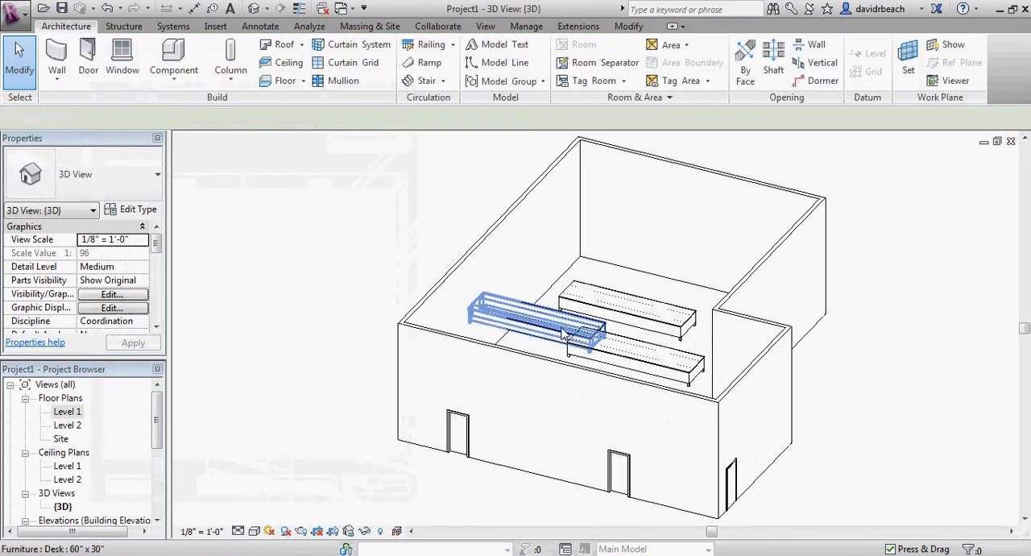
pyautogui.press('Delete')
pyautogui.click(615, 309)
pyautogui.press('Delete')
pyautogui.click(615, 351)
pyautogui.press('Delete')
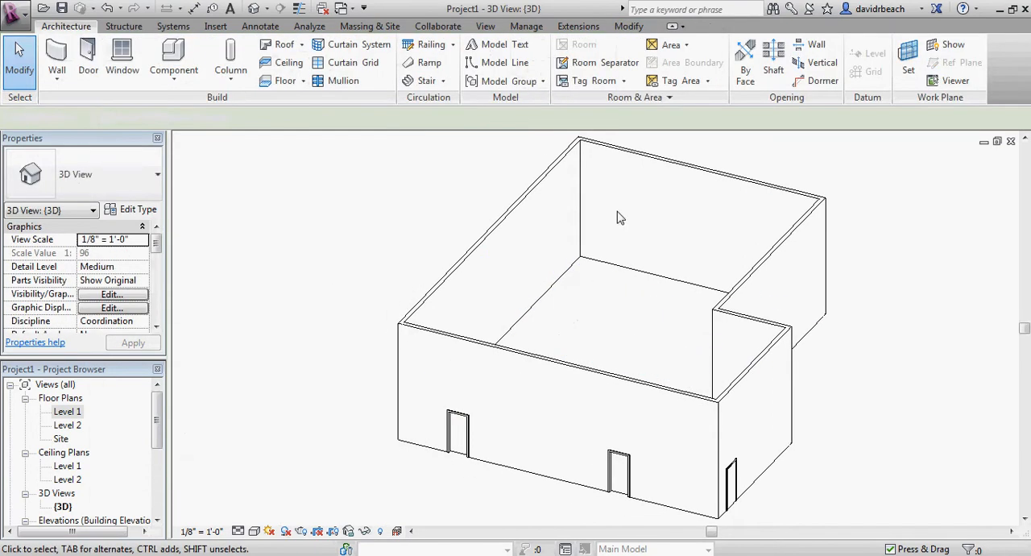
# Start placing a component and browse the US Imperial family library folders without loading a family
pyautogui.moveTo(618, 215); pyautogui.dragTo(599, 236, button='middle')
pyautogui.click(166, 80)
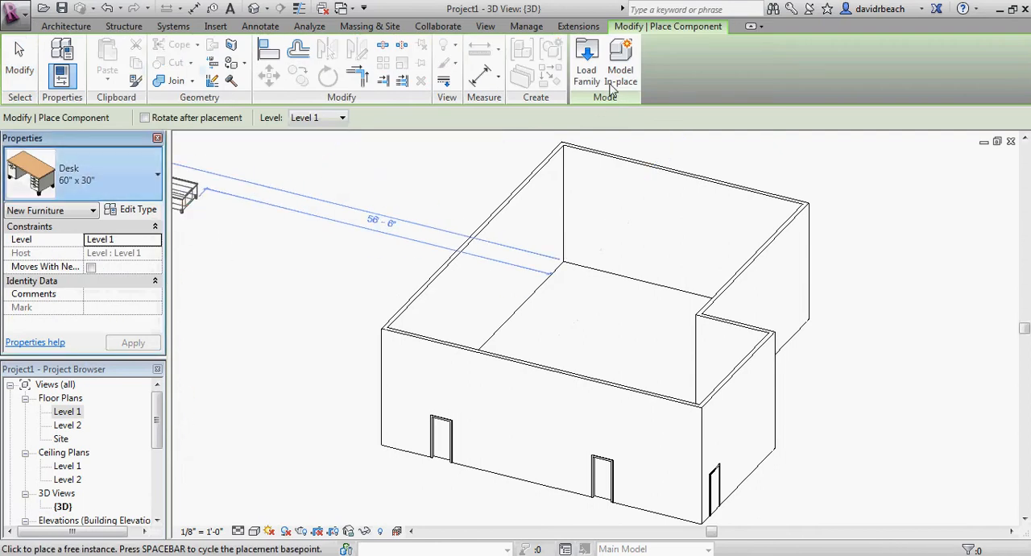
pyautogui.click(586, 56)
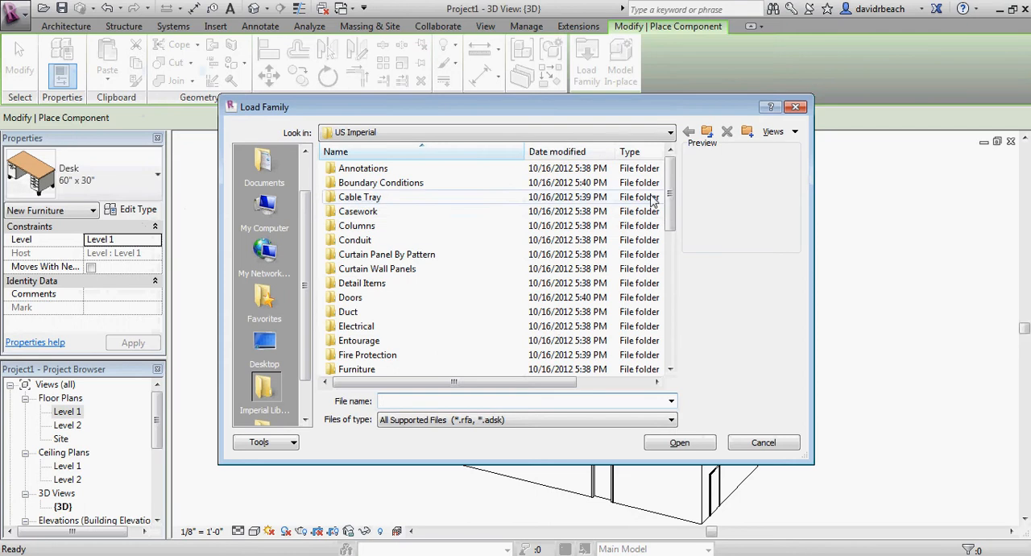
pyautogui.moveTo(668, 183); pyautogui.dragTo(691, 187)
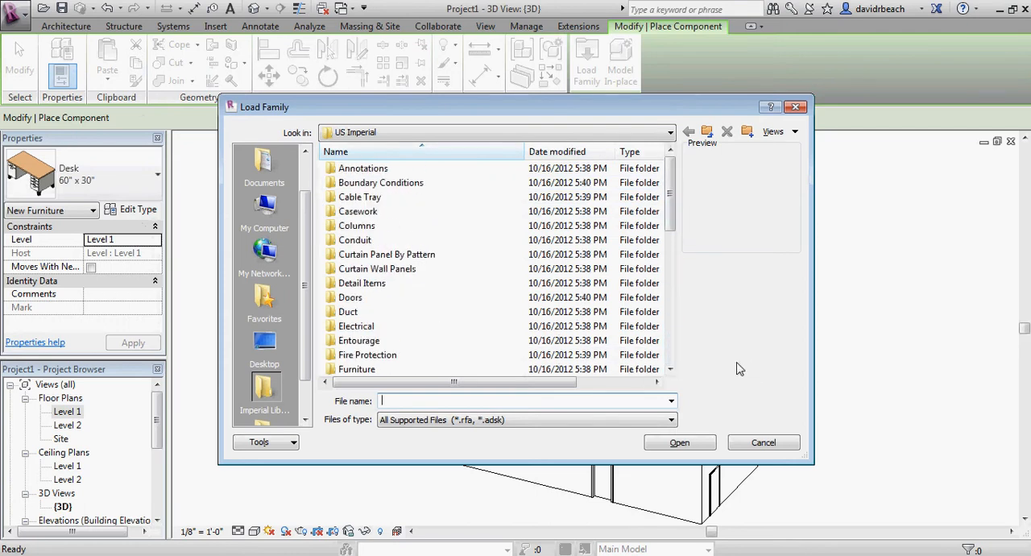
pyautogui.click(767, 444)
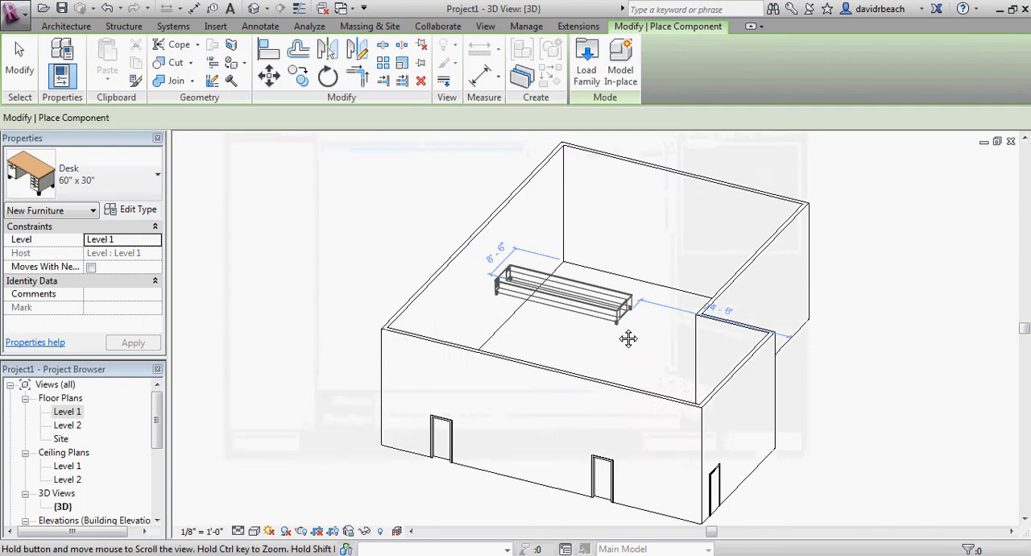
# Set the Depth of the Desk 60" x 30" type to 2' and leave component placement
pyautogui.click(139, 209)
pyautogui.click(324, 270)
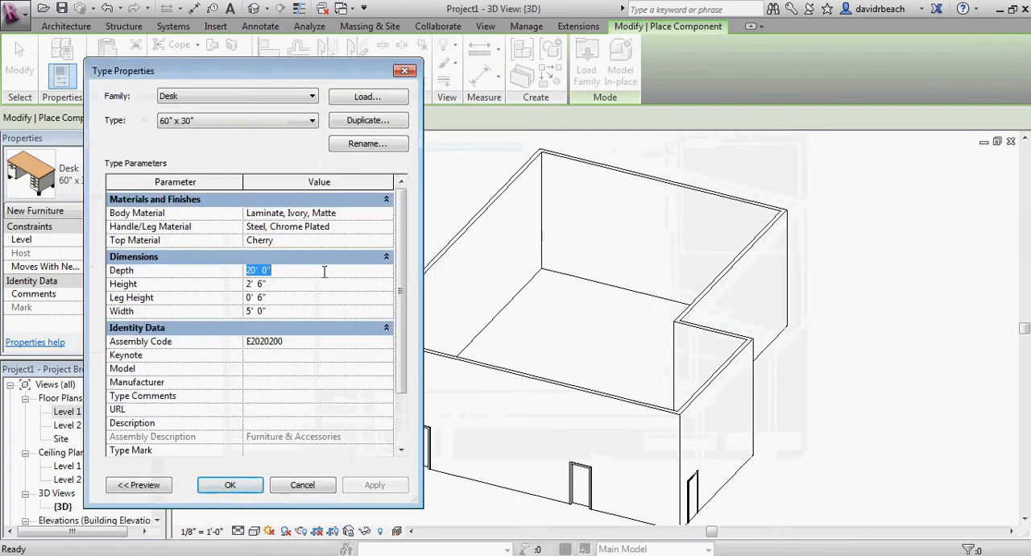
pyautogui.write('2')
pyautogui.press('Return')
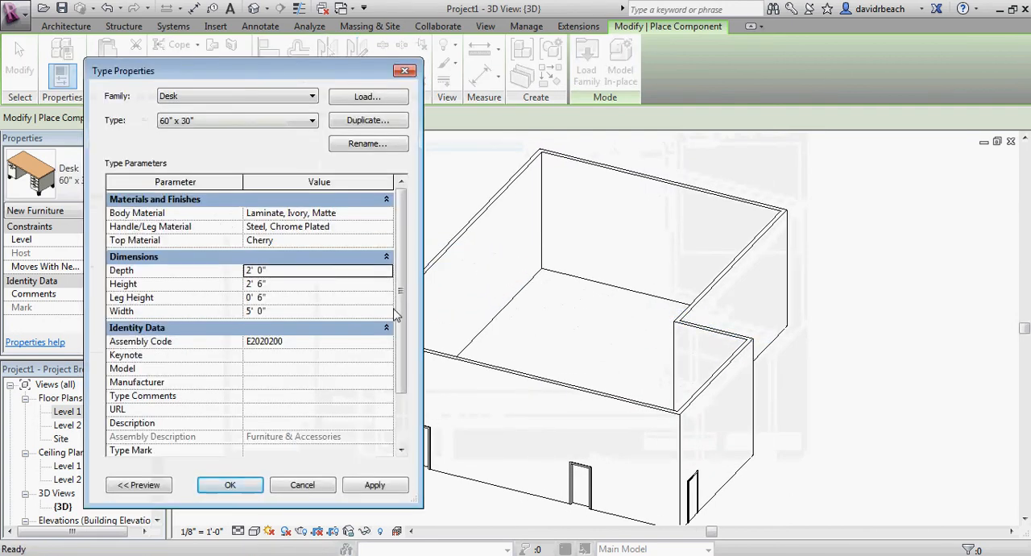
pyautogui.click(372, 486)
pyautogui.click(246, 486)
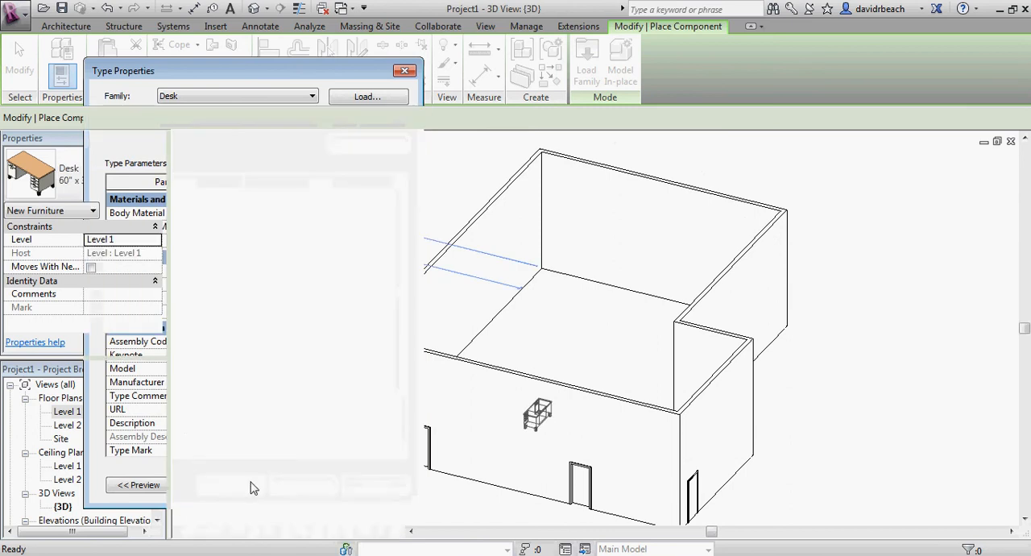
pyautogui.scroll(5, 685, 314)
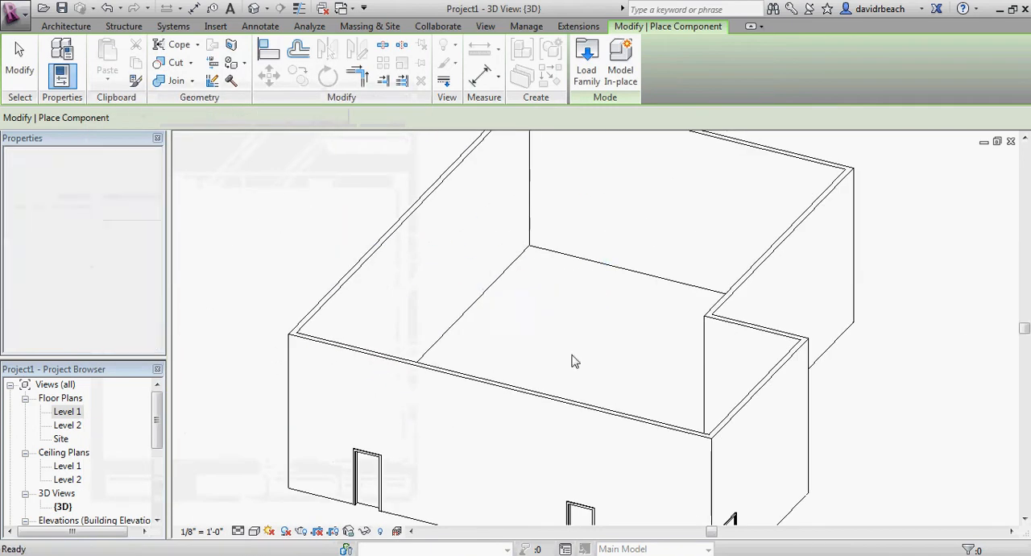
pyautogui.press('Escape')
# Start an in-place model in the Generic Models category and name it W
pyautogui.scroll(-3, 572, 356)
pyautogui.moveTo(575, 364); pyautogui.dragTo(513, 365, button='middle')
pyautogui.scroll(-2, 722, 225)
pyautogui.moveTo(722, 225); pyautogui.dragTo(662, 246, button='middle')
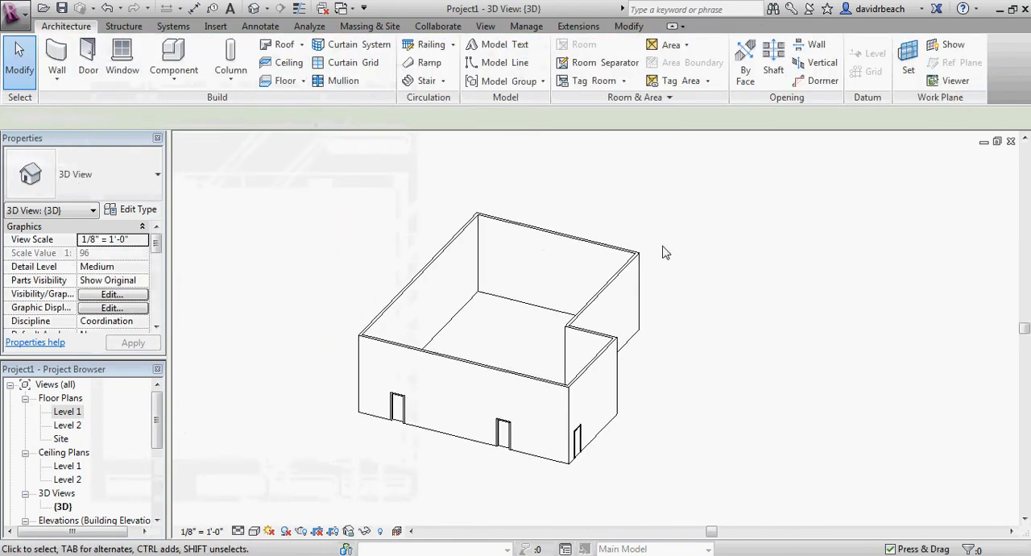
pyautogui.click(173, 61)
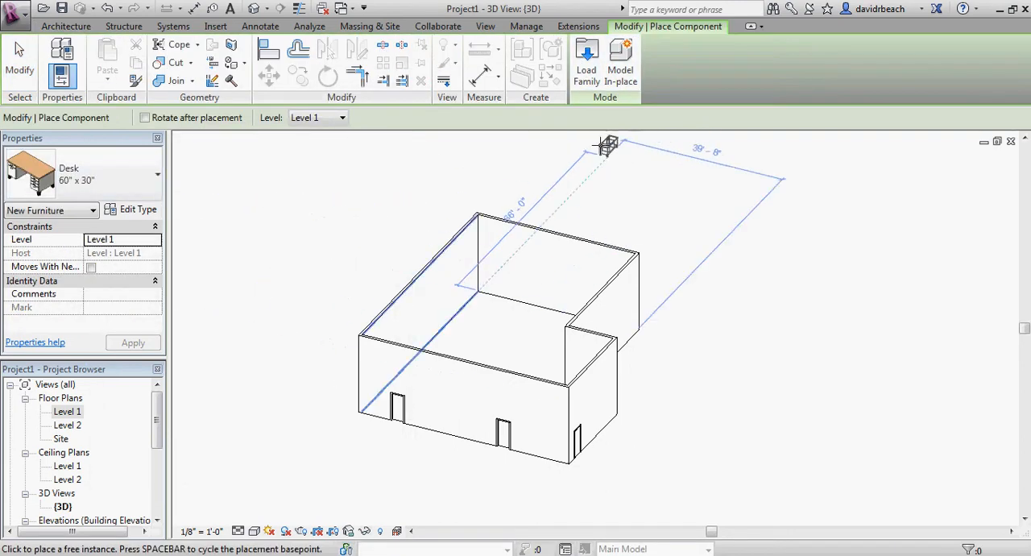
pyautogui.click(622, 70)
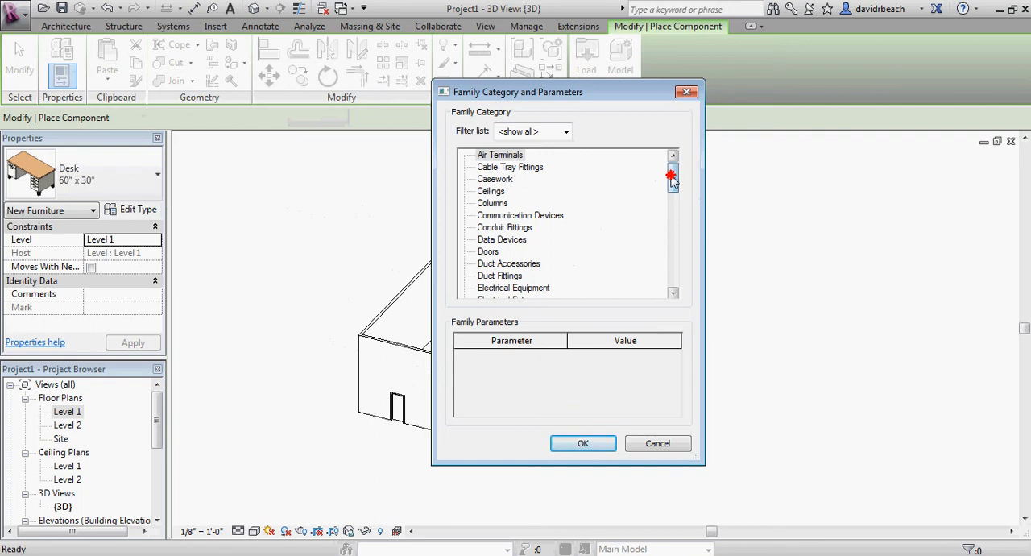
pyautogui.moveTo(672, 179)
pyautogui.mouseDown()
pyautogui.moveTo(681, 281)
pyautogui.moveTo(683, 175)
pyautogui.moveTo(675, 187)
pyautogui.mouseUp()
pyautogui.moveTo(675, 194); pyautogui.dragTo(678, 167)
pyautogui.moveTo(674, 178); pyautogui.dragTo(676, 203)
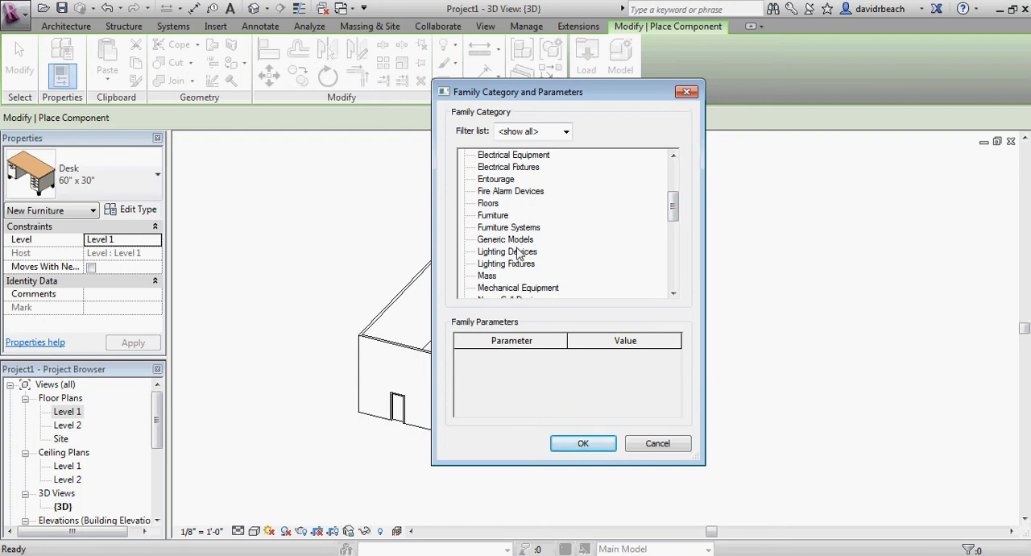
pyautogui.click(493, 241)
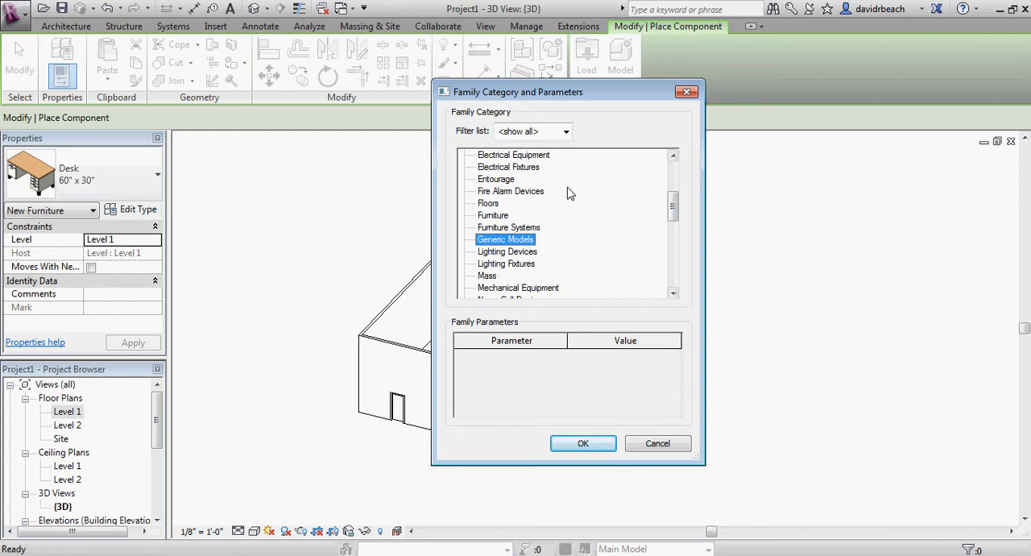
pyautogui.moveTo(674, 205); pyautogui.dragTo(679, 201)
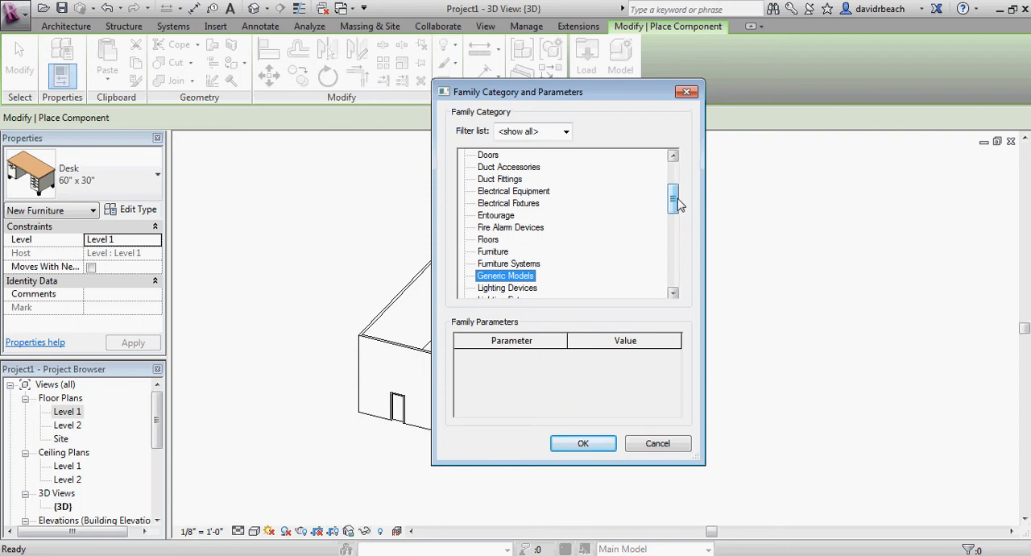
pyautogui.scroll(-1, 673, 203)
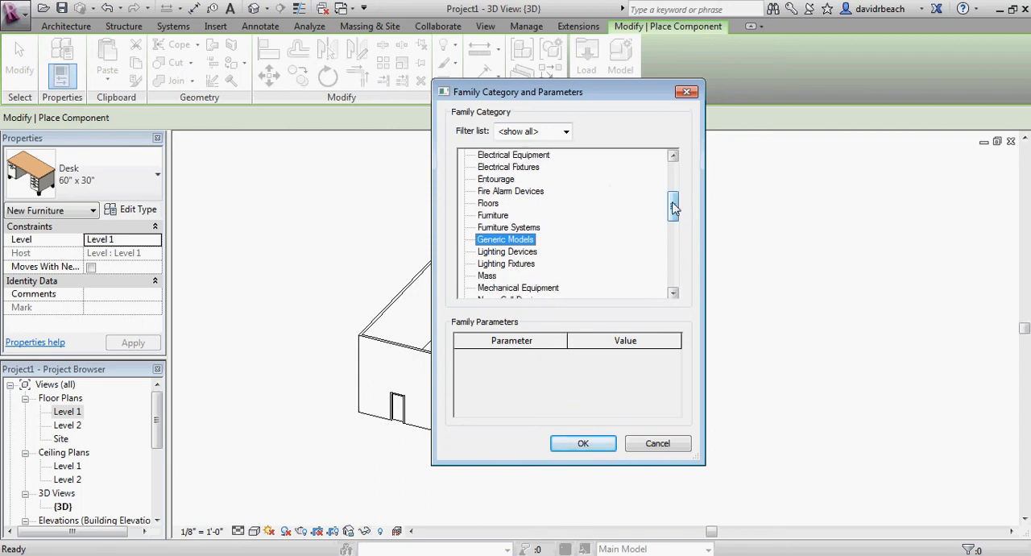
pyautogui.click(582, 443)
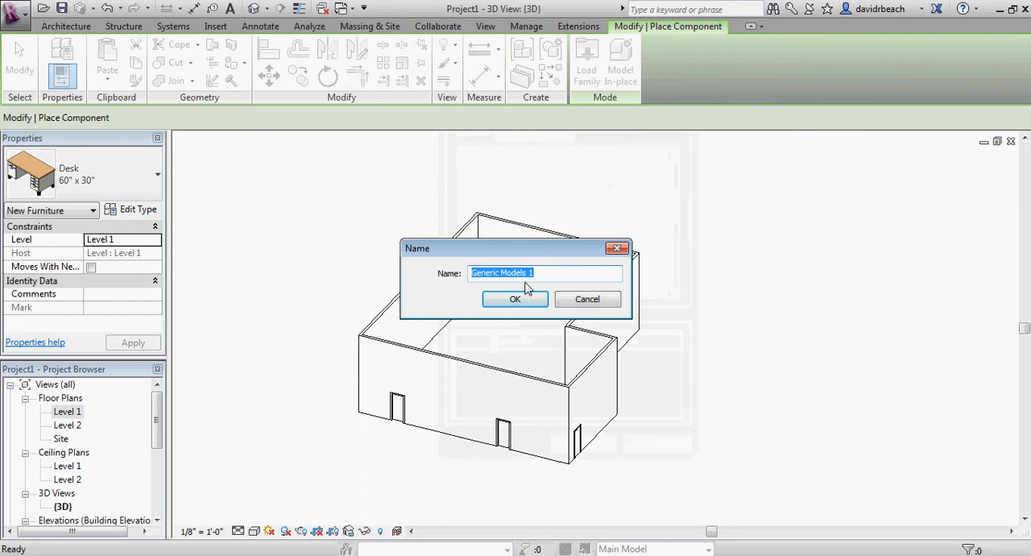
pyautogui.write('Walls')
pyautogui.press('Return')
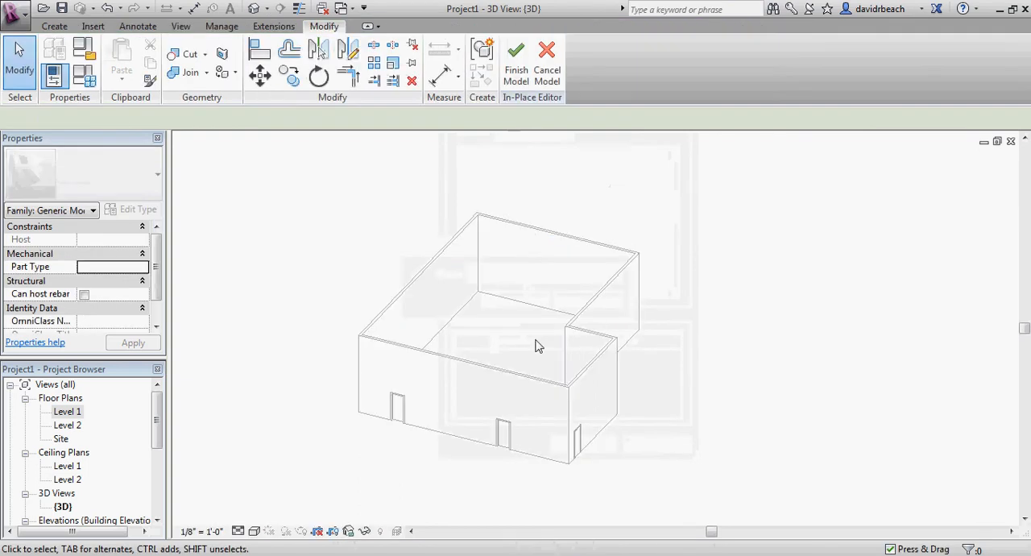
# Examine the building's walls, doors and remaining desk from several sides in the 3D view
pyautogui.moveTo(536, 342); pyautogui.dragTo(570, 391, button='middle')
pyautogui.scroll(2, 496, 347)
pyautogui.scroll(-3, 604, 357)
pyautogui.scroll(-1, 536, 352)
pyautogui.moveTo(571, 391); pyautogui.dragTo(673, 401, button='middle')
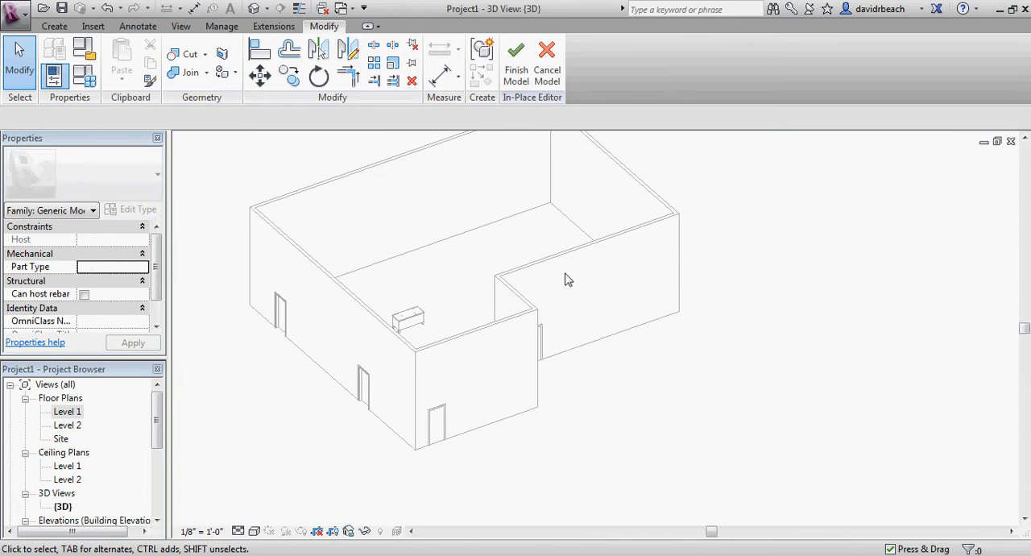
pyautogui.moveTo(534, 240); pyautogui.dragTo(597, 277, button='middle')
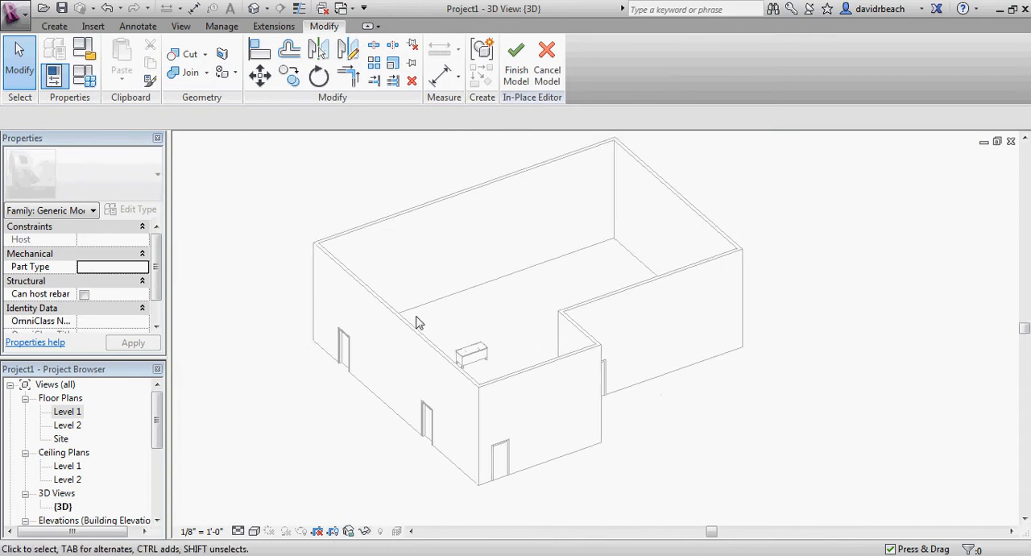
pyautogui.scroll(-1, 509, 286)
pyautogui.moveTo(549, 308); pyautogui.dragTo(486, 295, button='middle')
pyautogui.moveTo(489, 255); pyautogui.dragTo(557, 456, button='middle')
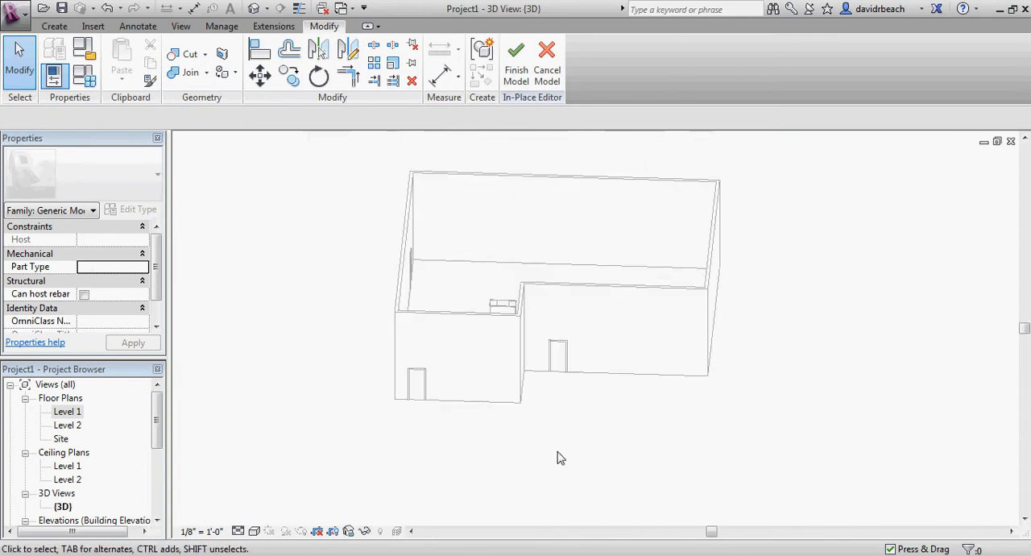
pyautogui.scroll(1, 559, 268)
pyautogui.moveTo(575, 274); pyautogui.dragTo(588, 328, button='middle')
pyautogui.scroll(2, 549, 350)
pyautogui.scroll(-3, 548, 350)
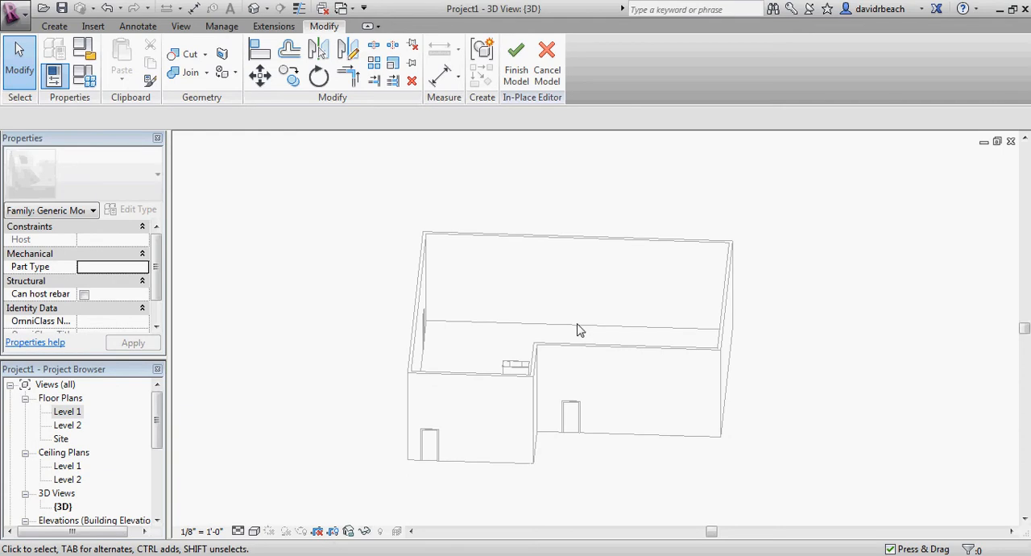
pyautogui.scroll(-2, 589, 322)
pyautogui.keyDown('shift'); pyautogui.moveTo(650, 347); pyautogui.dragTo(608, 388, button='middle'); pyautogui.keyUp('shift')
pyautogui.moveTo(609, 388); pyautogui.dragTo(435, 458, button='middle')
pyautogui.scroll(2, 560, 316)
pyautogui.moveTo(562, 321); pyautogui.dragTo(503, 370, button='middle')
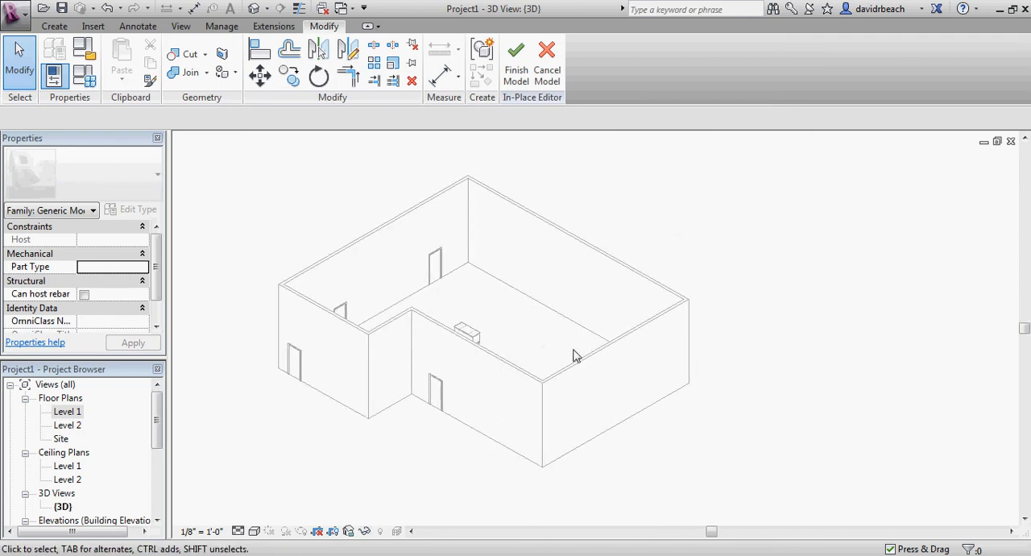
# Start a solid extrusion and sketch a rectangular profile about 27' by 17' 6" on the ground outside the building's front corner
pyautogui.click(53, 27)
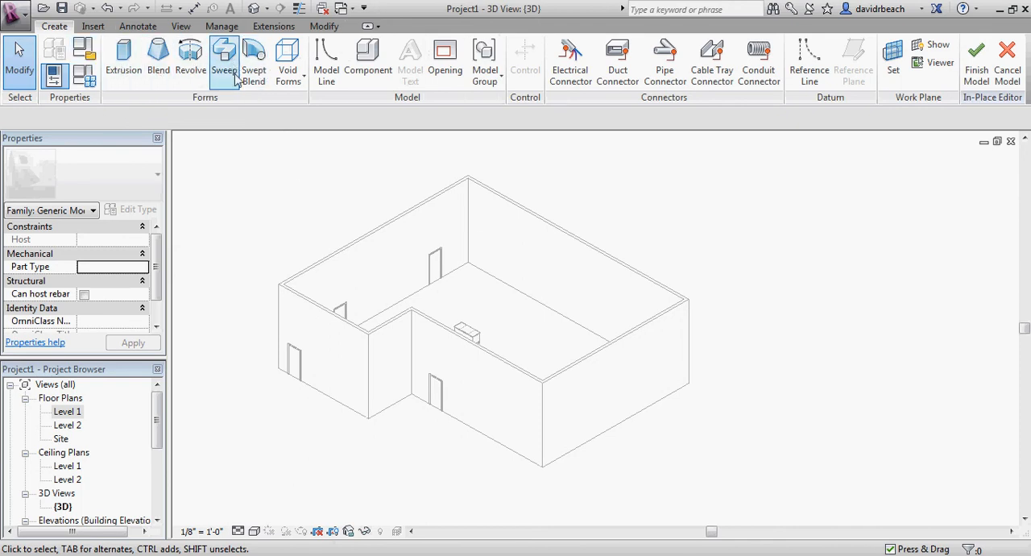
pyautogui.moveTo(300, 172); pyautogui.dragTo(274, 205, button='middle')
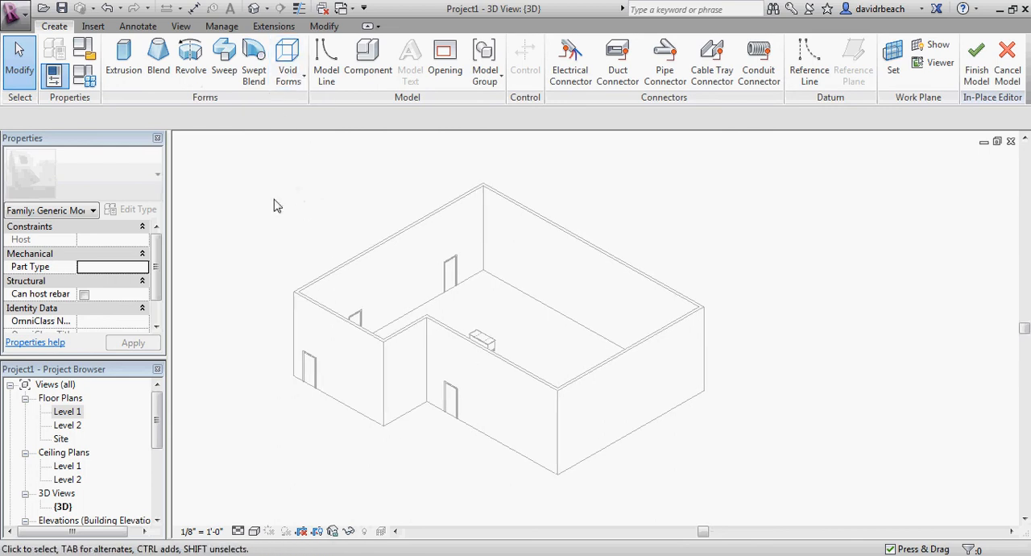
pyautogui.click(123, 64)
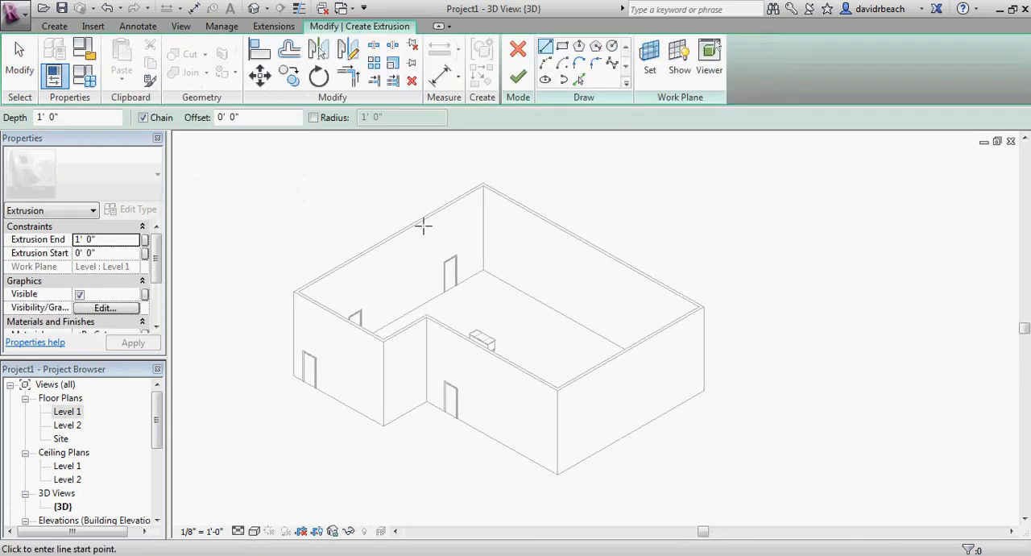
pyautogui.scroll(3, 648, 254)
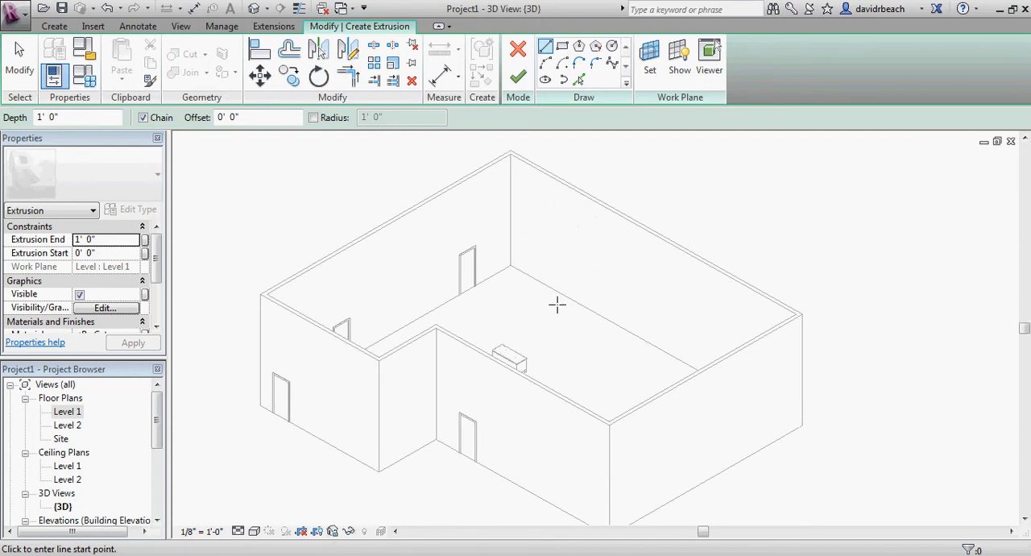
pyautogui.click(563, 46)
pyautogui.moveTo(651, 231); pyautogui.dragTo(617, 161, button='middle')
pyautogui.moveTo(653, 283); pyautogui.dragTo(553, 225, button='middle')
pyautogui.click(677, 352)
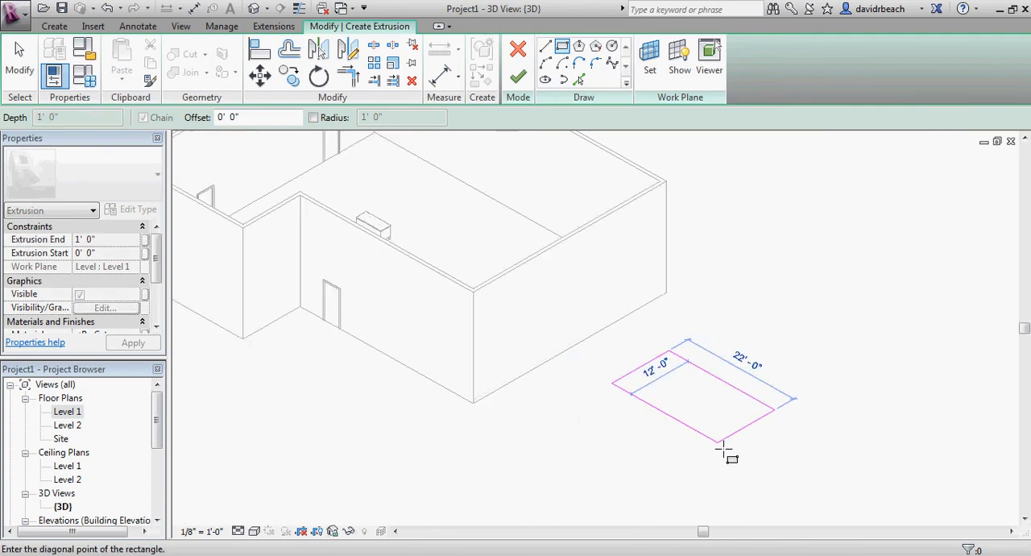
pyautogui.click(718, 471)
pyautogui.press('Escape')
# Finish the rectangular sketch as an extrusion with a depth of 1'
pyautogui.scroll(-2, 557, 376)
pyautogui.moveTo(555, 377); pyautogui.dragTo(484, 359, button='middle')
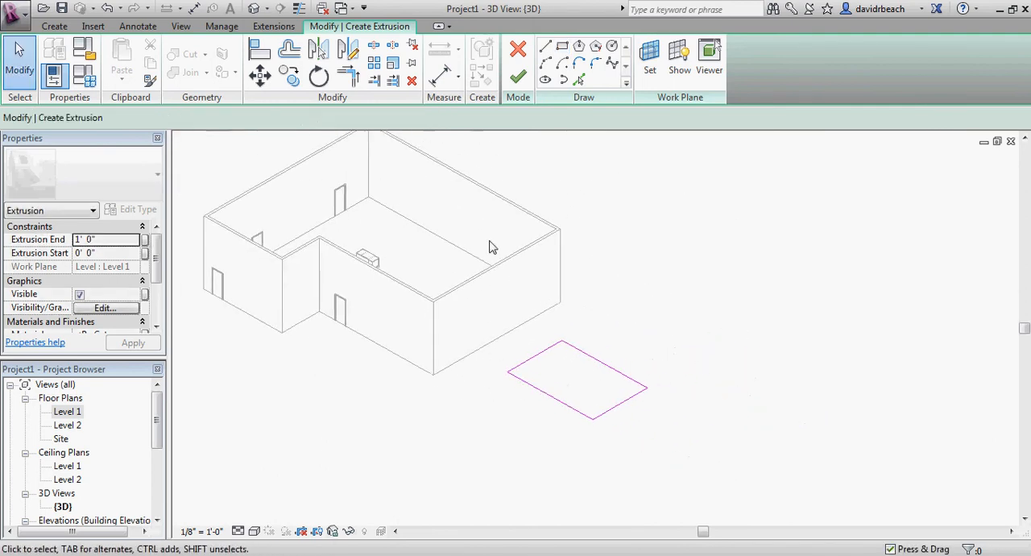
pyautogui.click(518, 77)
# Examine the flat extruded slab and its position beside the building from several angles and distances
pyautogui.scroll(3, 598, 357)
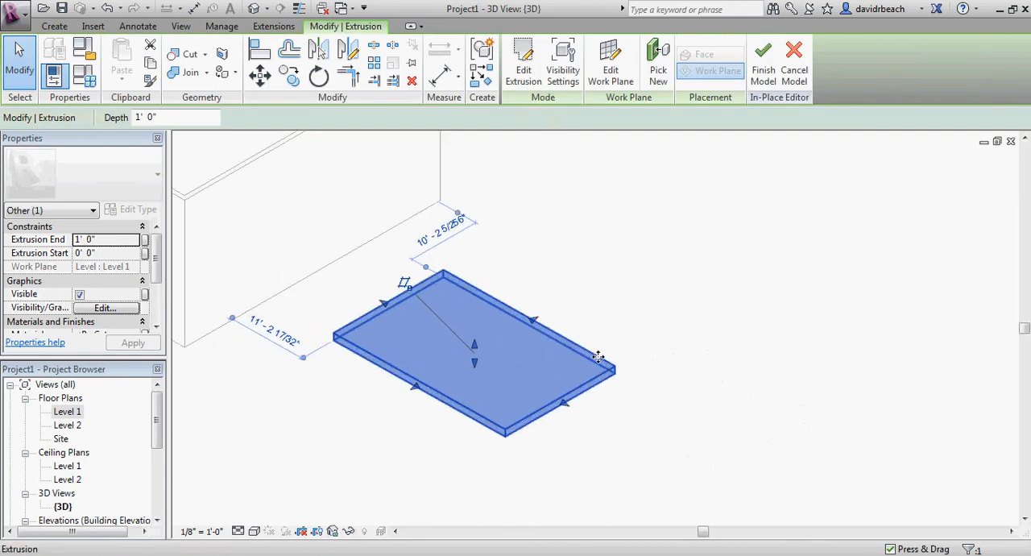
pyautogui.keyDown('shift'); pyautogui.moveTo(642, 414); pyautogui.dragTo(632, 298, button='middle'); pyautogui.keyUp('shift')
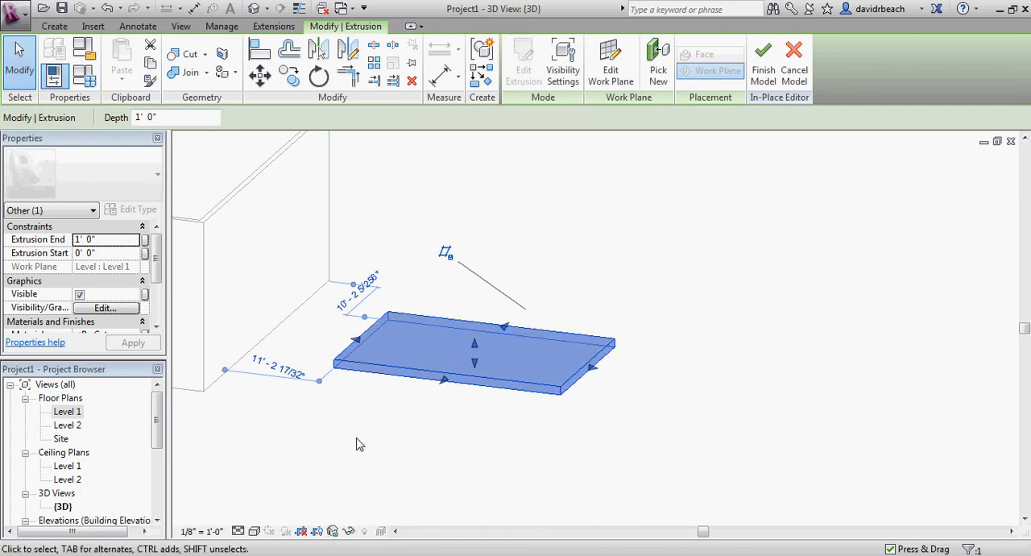
pyautogui.click(446, 421)
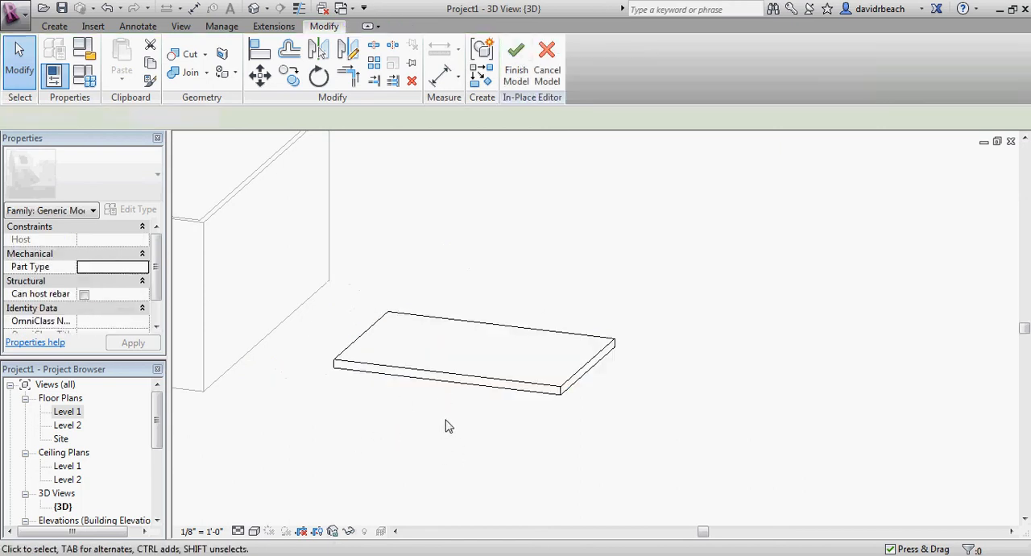
pyautogui.click(484, 385)
pyautogui.keyDown('shift'); pyautogui.moveTo(508, 392); pyautogui.dragTo(420, 397, button='middle'); pyautogui.keyUp('shift')
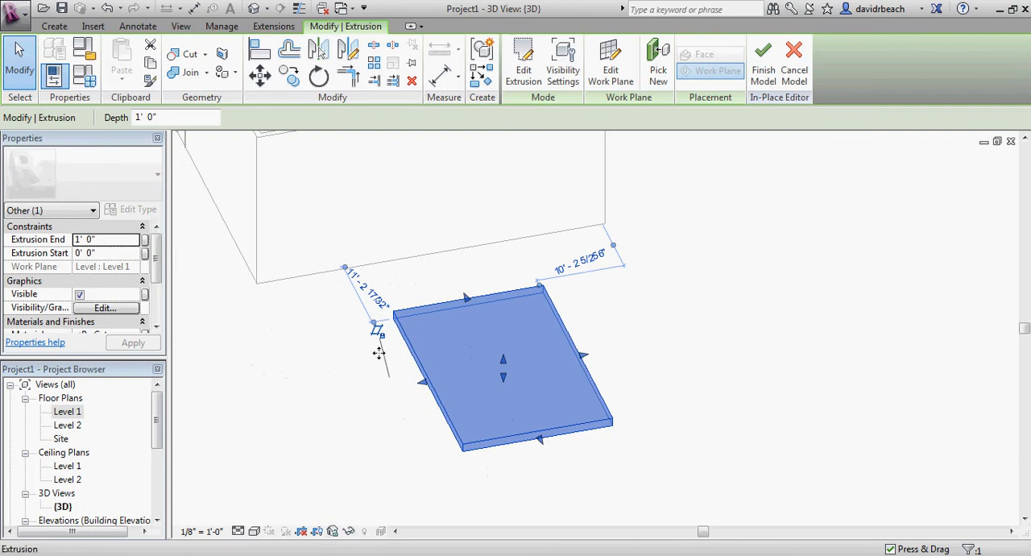
pyautogui.keyDown('shift'); pyautogui.moveTo(298, 386); pyautogui.dragTo(387, 369, button='middle'); pyautogui.keyUp('shift')
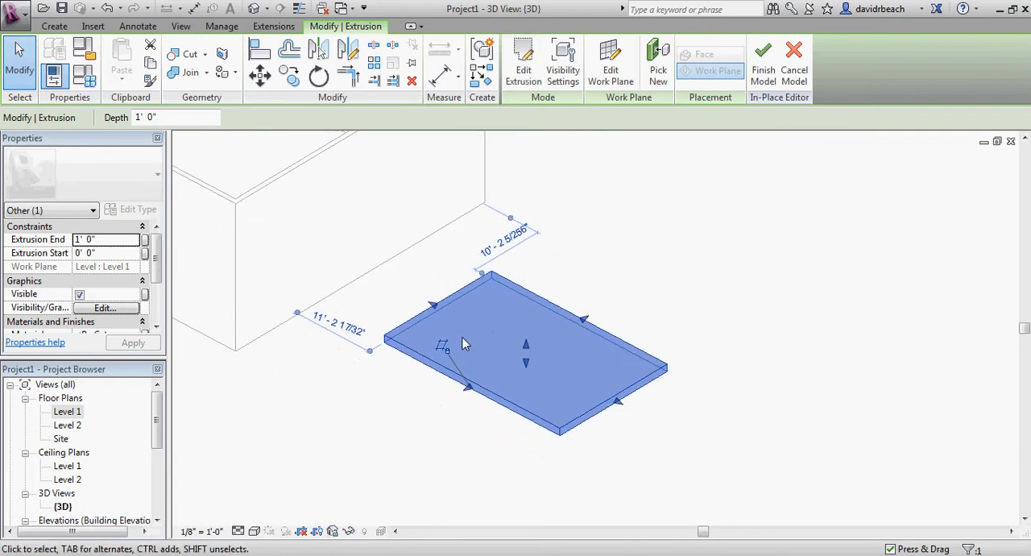
pyautogui.click(357, 367)
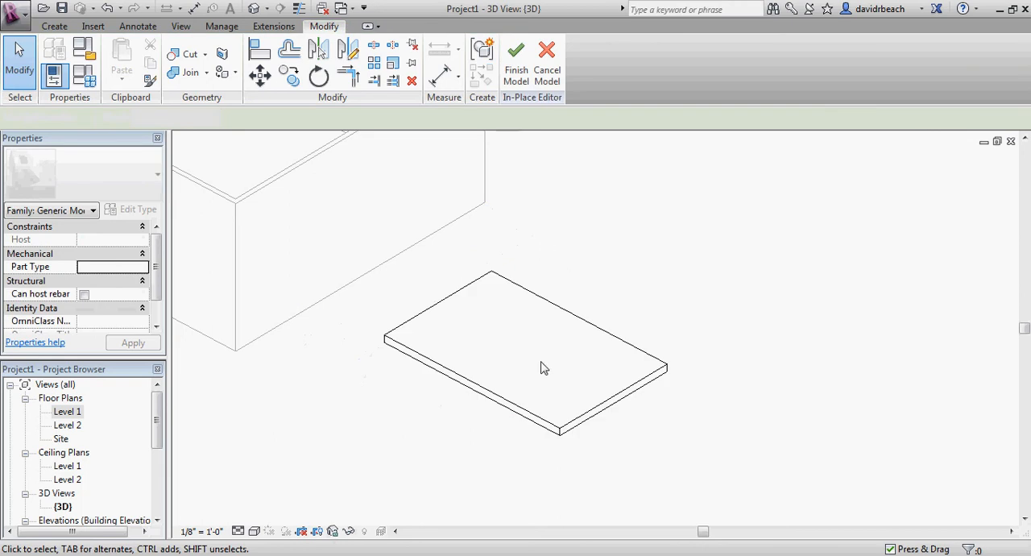
pyautogui.moveTo(230, 150); pyautogui.dragTo(328, 223, button='middle')
pyautogui.scroll(1, 330, 232)
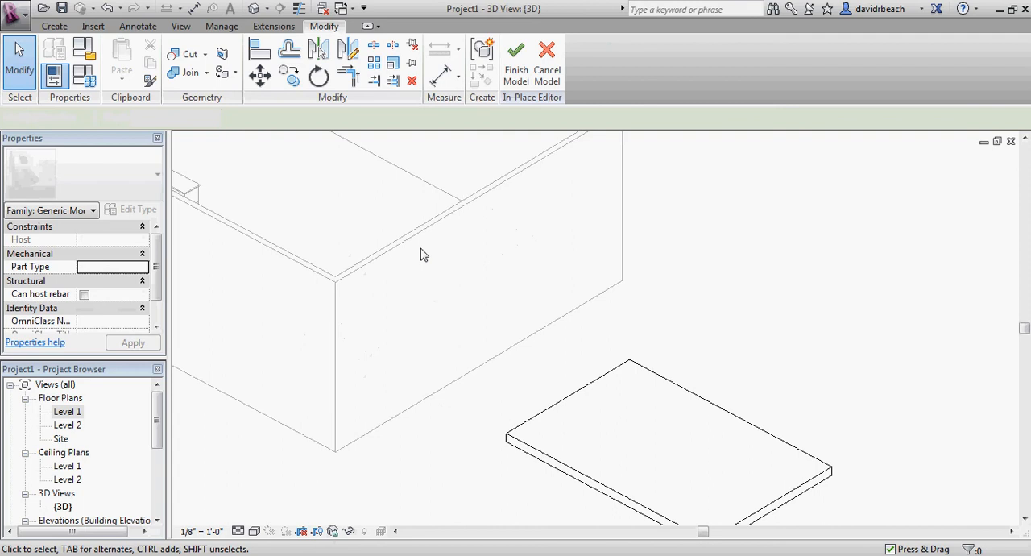
pyautogui.scroll(-4, 377, 312)
pyautogui.moveTo(384, 317); pyautogui.dragTo(308, 277, button='middle')
pyautogui.scroll(6, 415, 344)
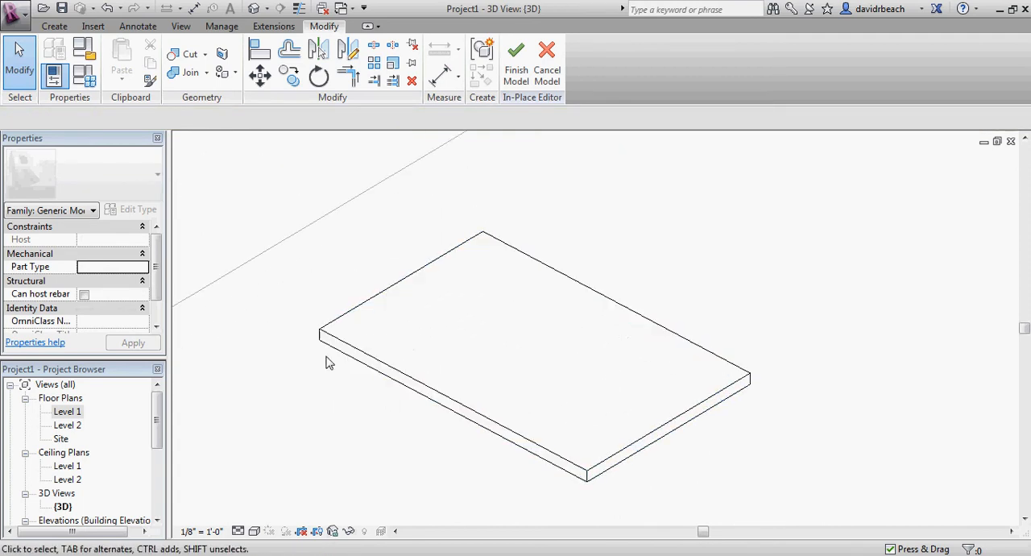
pyautogui.scroll(-3, 439, 298)
pyautogui.moveTo(460, 333); pyautogui.dragTo(483, 345, button='middle')
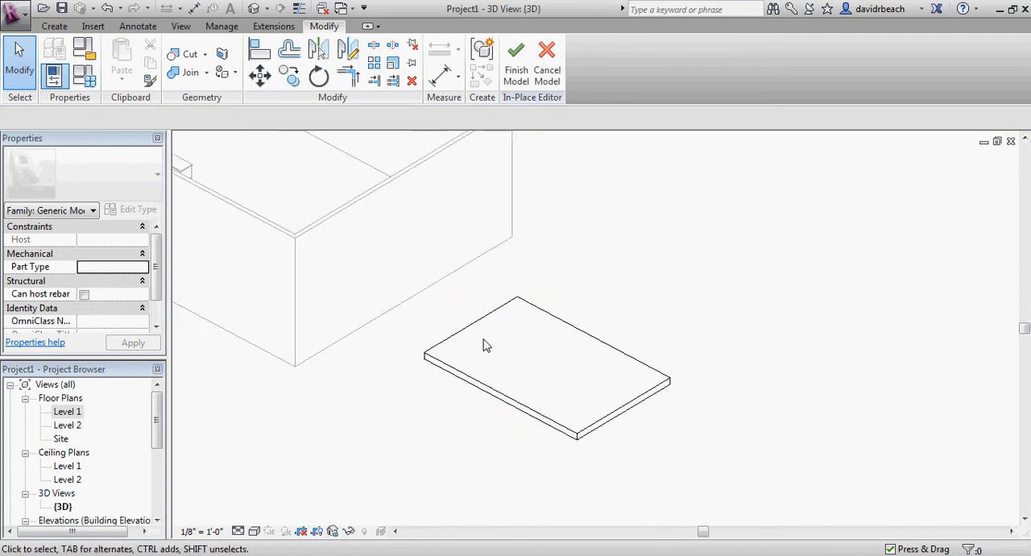
# Reopen the slab's extrusion sketch and set the rectangle's width to 10'
pyautogui.click(614, 352)
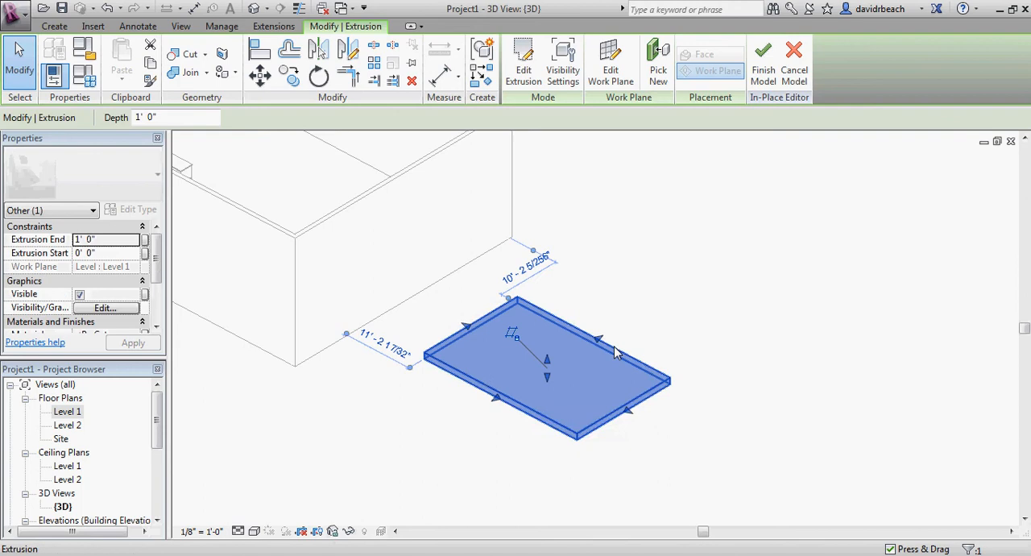
pyautogui.click(523, 76)
pyautogui.scroll(4, 556, 387)
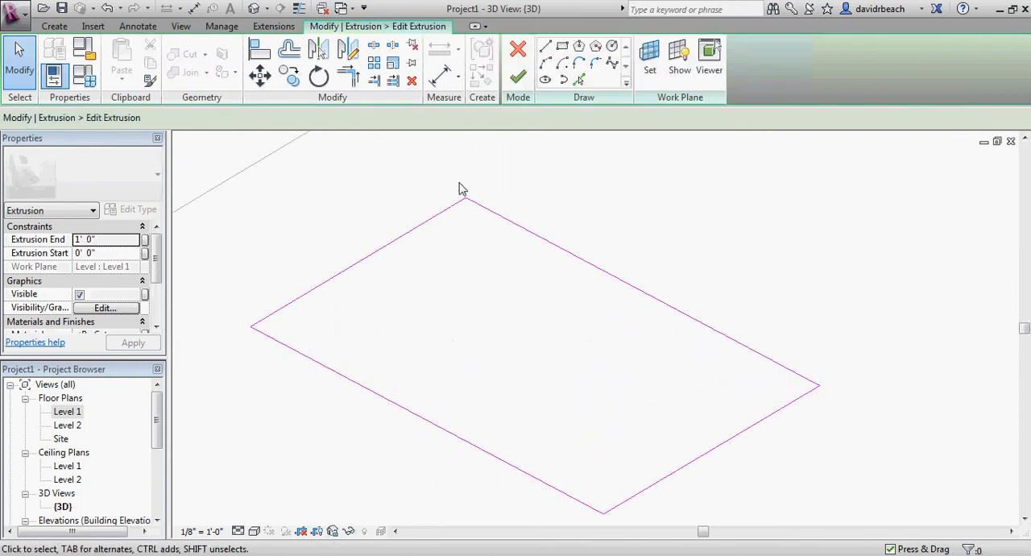
pyautogui.scroll(-3, 461, 189)
pyautogui.click(505, 226)
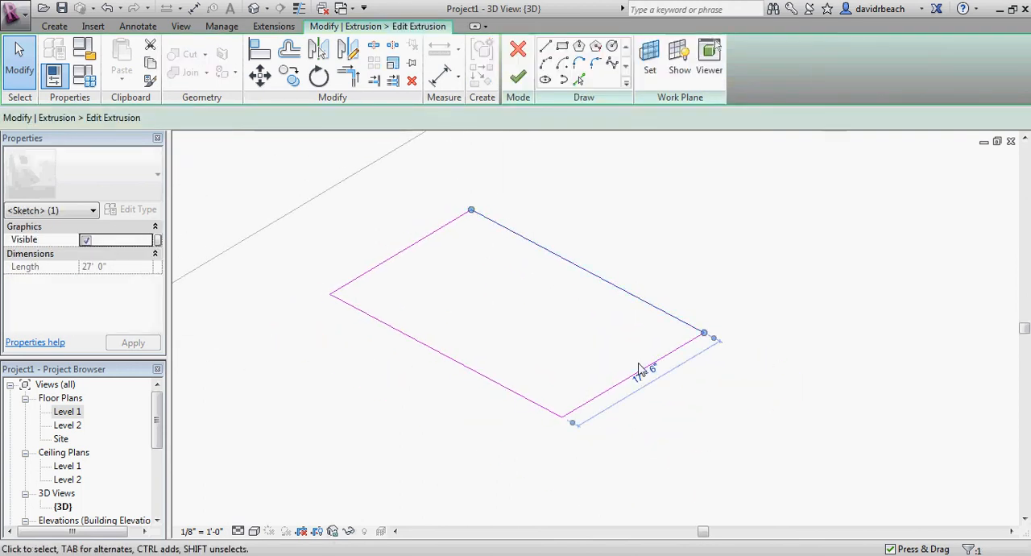
pyautogui.click(639, 369)
pyautogui.write('10')
pyautogui.press('Return')
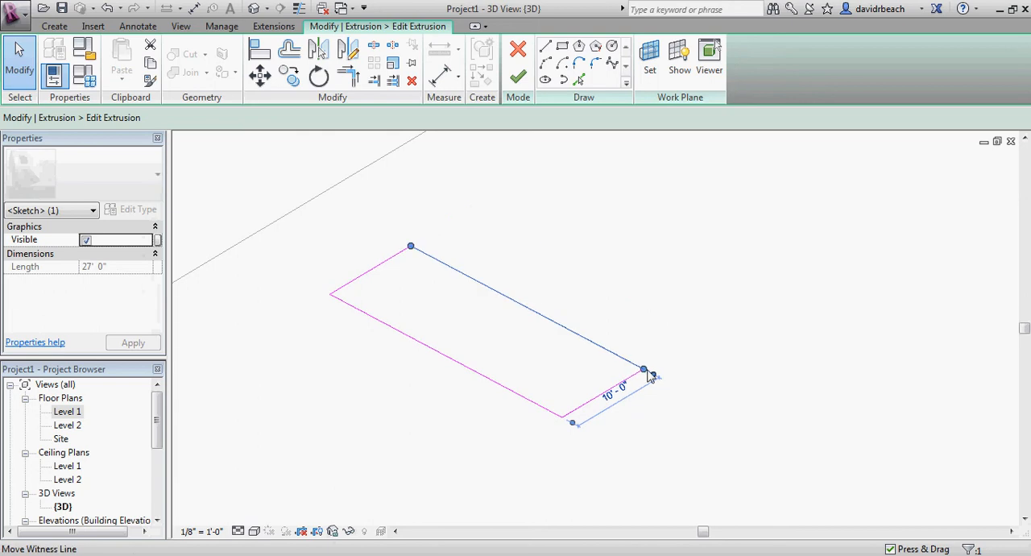
# Set the length of the rectangular profile to 20' and finish editing the extrusion
pyautogui.click(594, 397)
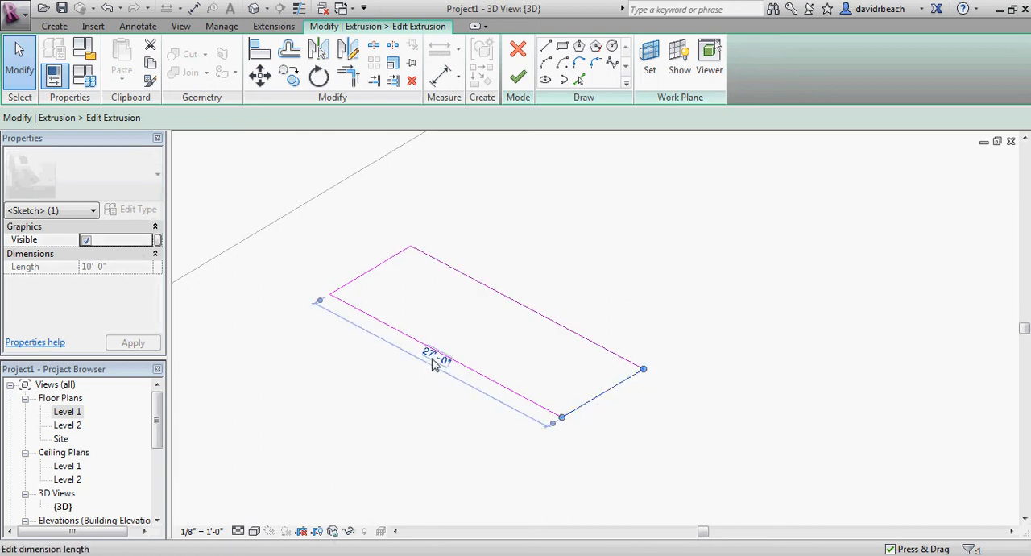
pyautogui.click(434, 359)
pyautogui.write('20')
pyautogui.press('Return')
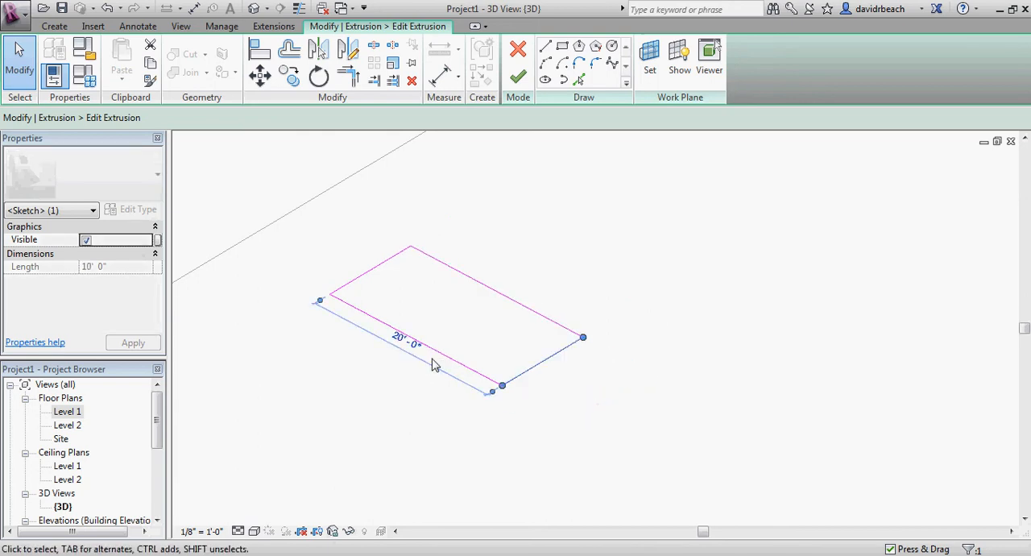
pyautogui.click(357, 367)
pyautogui.moveTo(369, 381); pyautogui.dragTo(417, 396, button='middle')
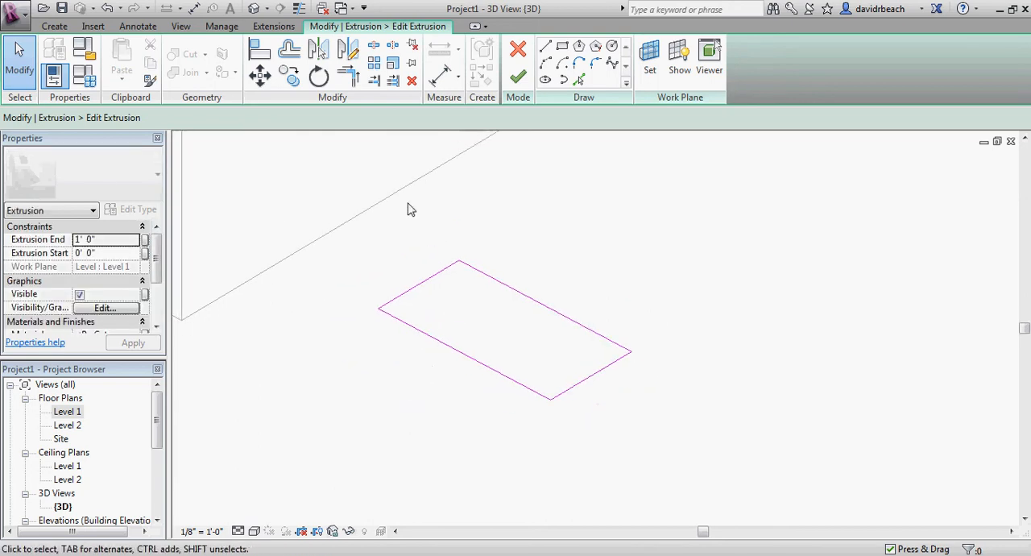
pyautogui.click(519, 78)
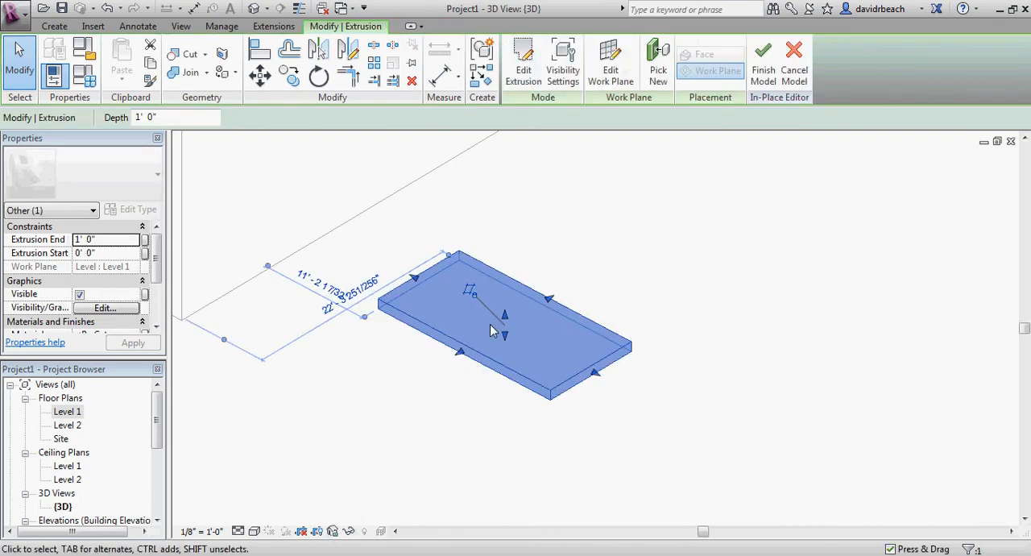
# Stretch the extrusion upward into a block, set its Extrusion End to 10', and deselect it
pyautogui.moveTo(506, 316); pyautogui.dragTo(491, 220)
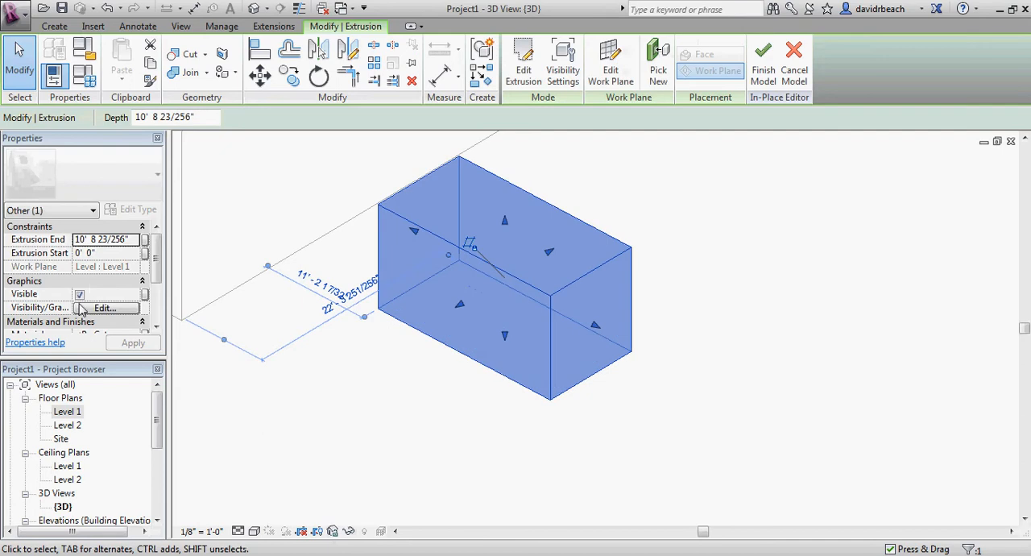
pyautogui.click(79, 240)
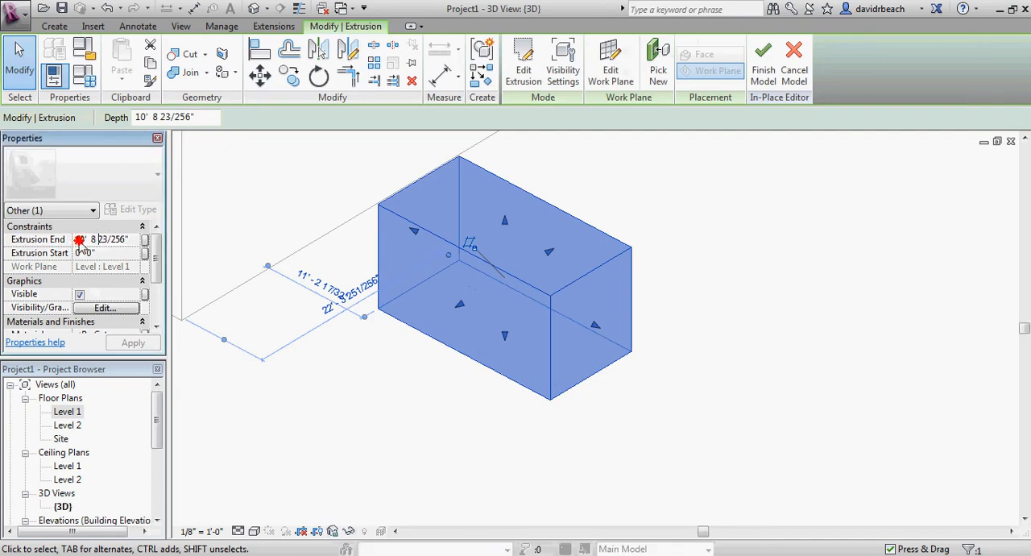
pyautogui.moveTo(126, 239); pyautogui.dragTo(48, 239)
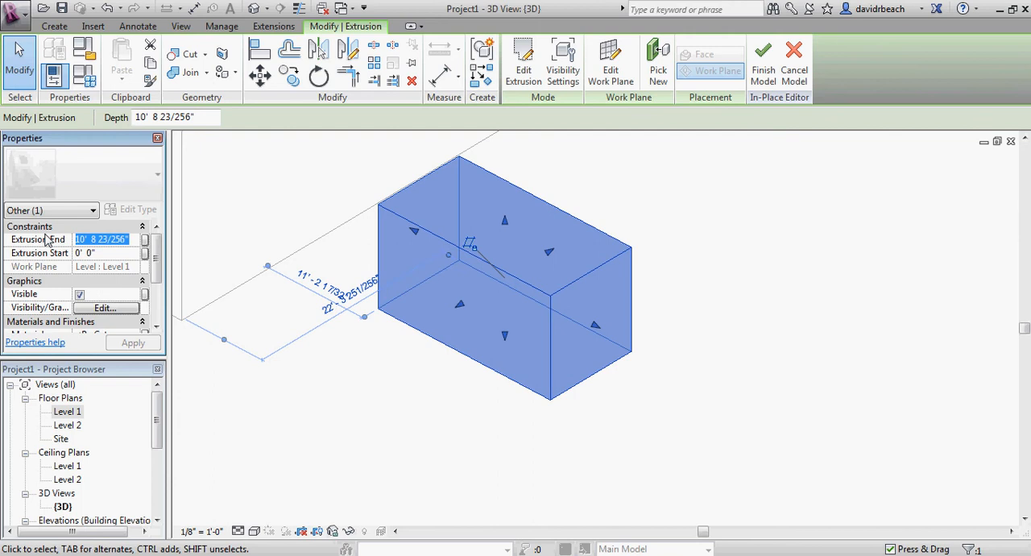
pyautogui.write("10' 0")
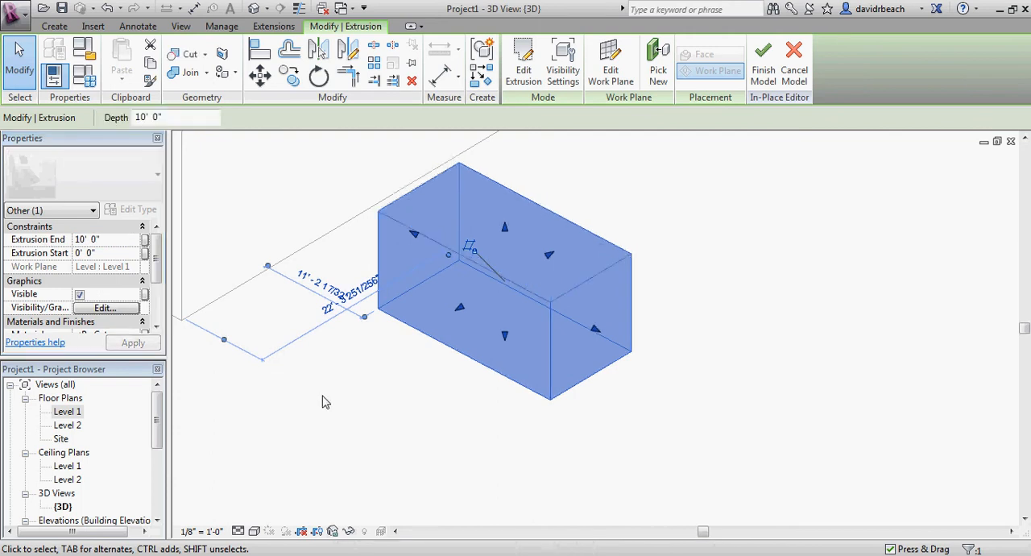
pyautogui.click(364, 382)
# Finish the in-place model containing the block and return to the project
pyautogui.scroll(-1, 378, 345)
pyautogui.moveTo(378, 344); pyautogui.dragTo(435, 368, button='middle')
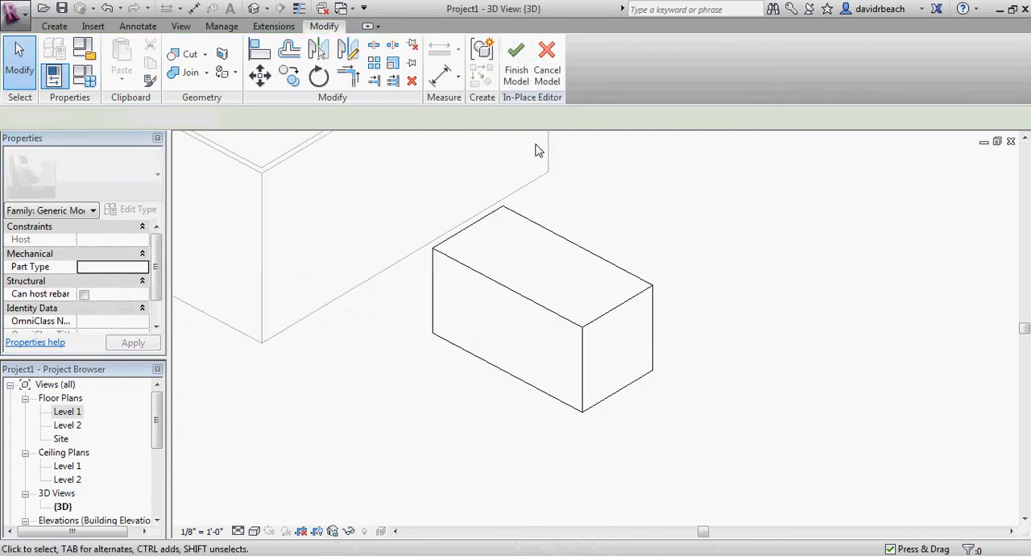
pyautogui.click(515, 61)
pyautogui.scroll(-2, 375, 322)
pyautogui.moveTo(376, 322); pyautogui.dragTo(602, 419, button='middle')
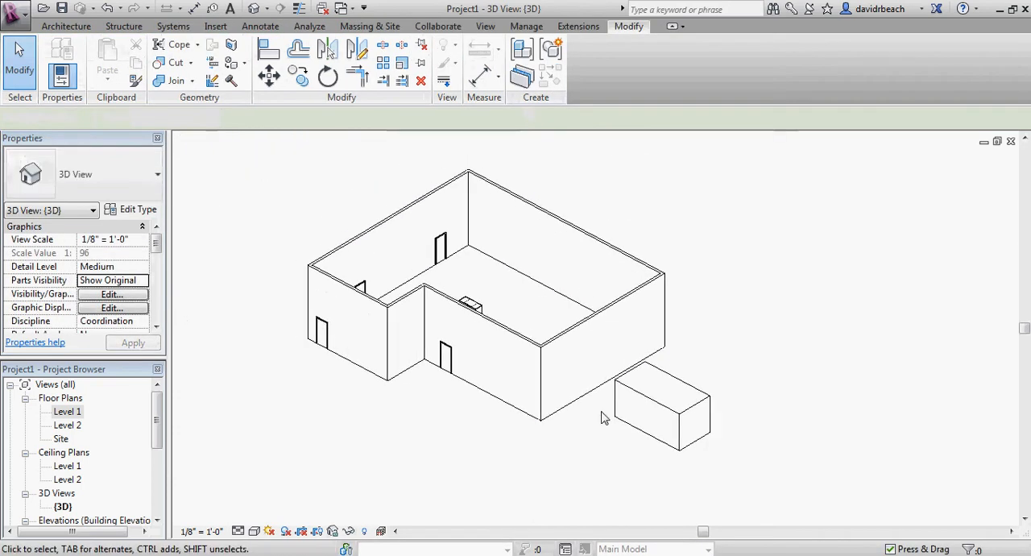
# Compare the finished block with the building's front and side walls, selecting the objects and viewing them from several angles
pyautogui.click(644, 395)
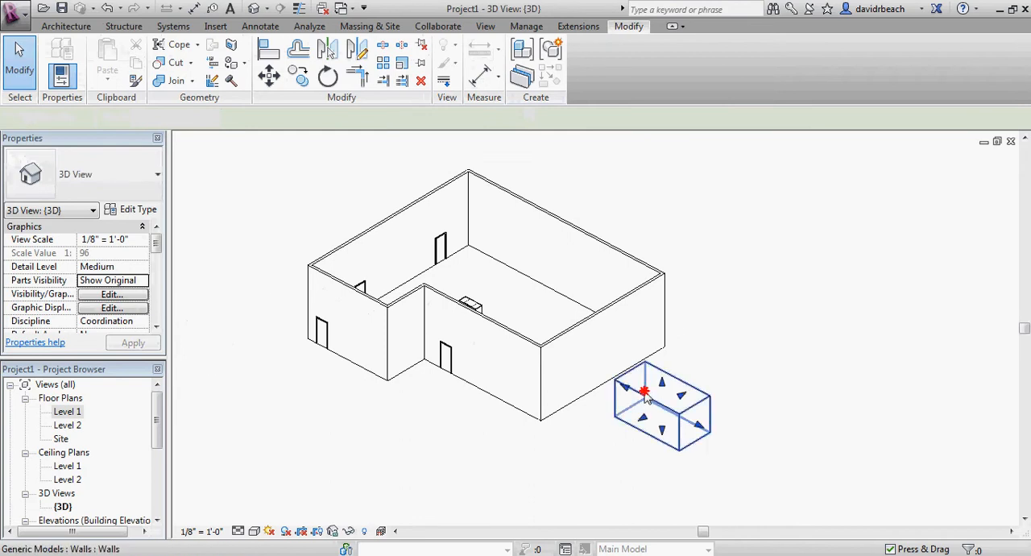
pyautogui.keyDown('shift'); pyautogui.moveTo(564, 451); pyautogui.dragTo(493, 455, button='middle'); pyautogui.keyUp('shift')
pyautogui.click(492, 451)
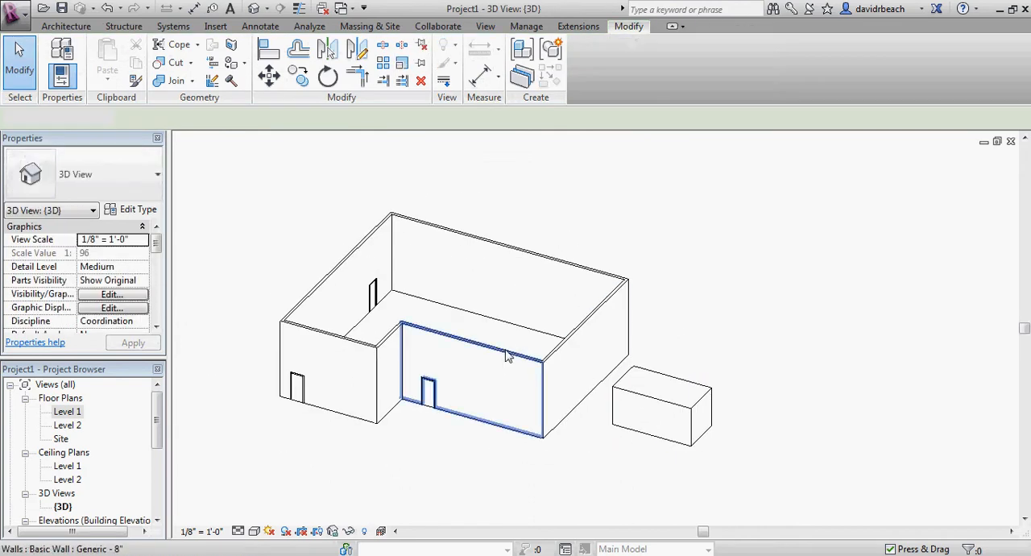
pyautogui.click(504, 352)
pyautogui.moveTo(473, 392); pyautogui.dragTo(508, 372, button='middle')
pyautogui.scroll(2, 485, 372)
pyautogui.scroll(-1, 527, 375)
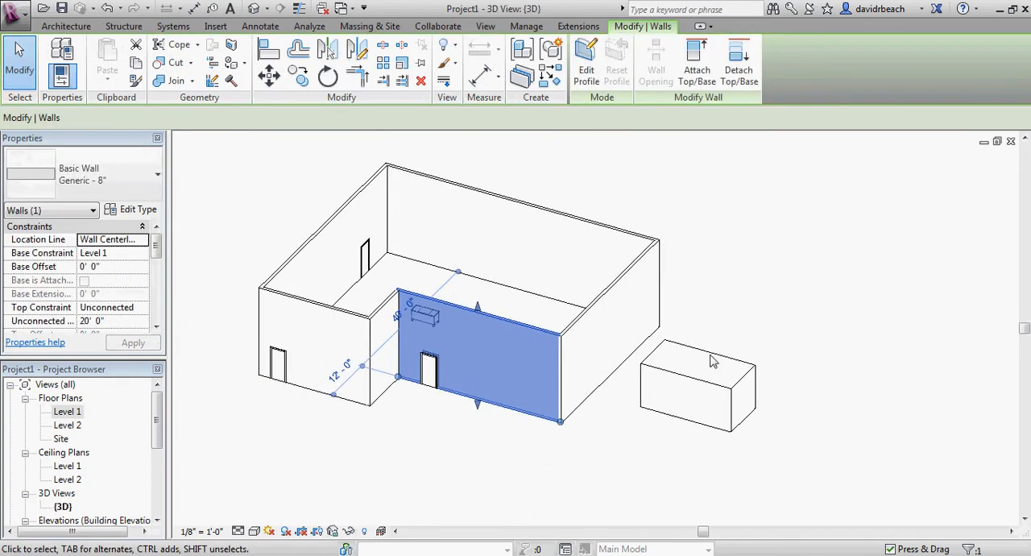
pyautogui.moveTo(537, 311); pyautogui.dragTo(522, 306, button='middle')
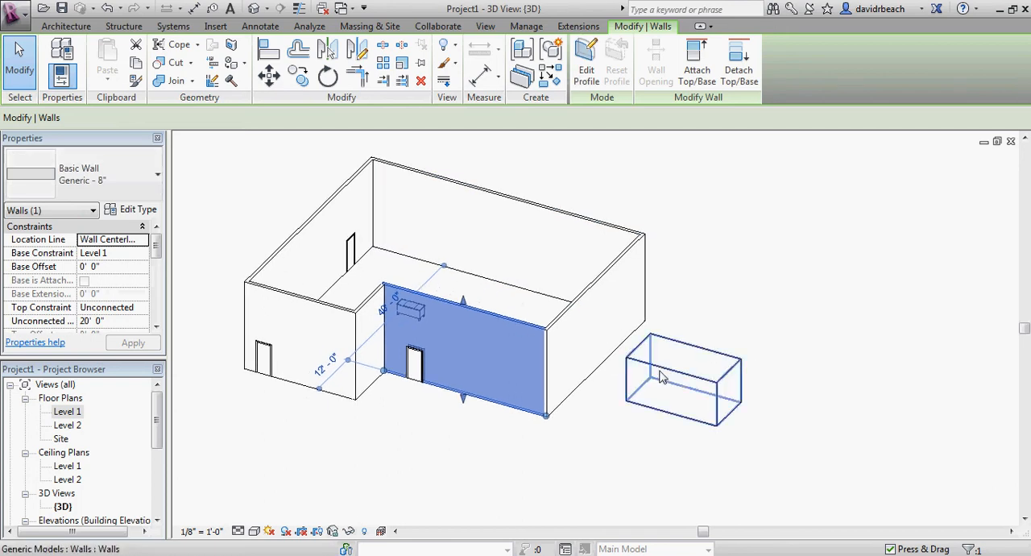
pyautogui.scroll(1, 664, 376)
pyautogui.scroll(-1, 411, 368)
pyautogui.moveTo(413, 368); pyautogui.dragTo(462, 379, button='middle')
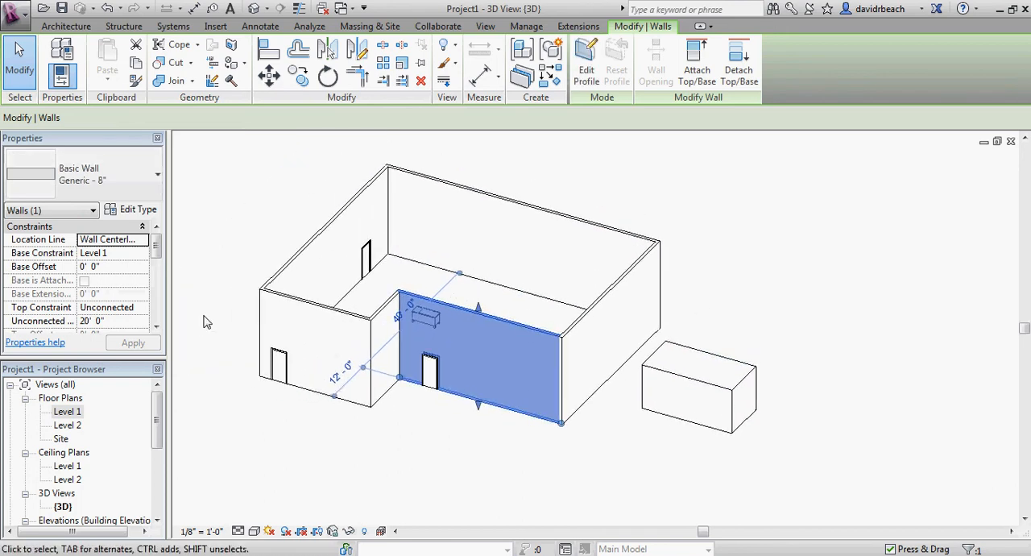
pyautogui.click(352, 453)
pyautogui.moveTo(427, 448); pyautogui.dragTo(400, 444, button='middle')
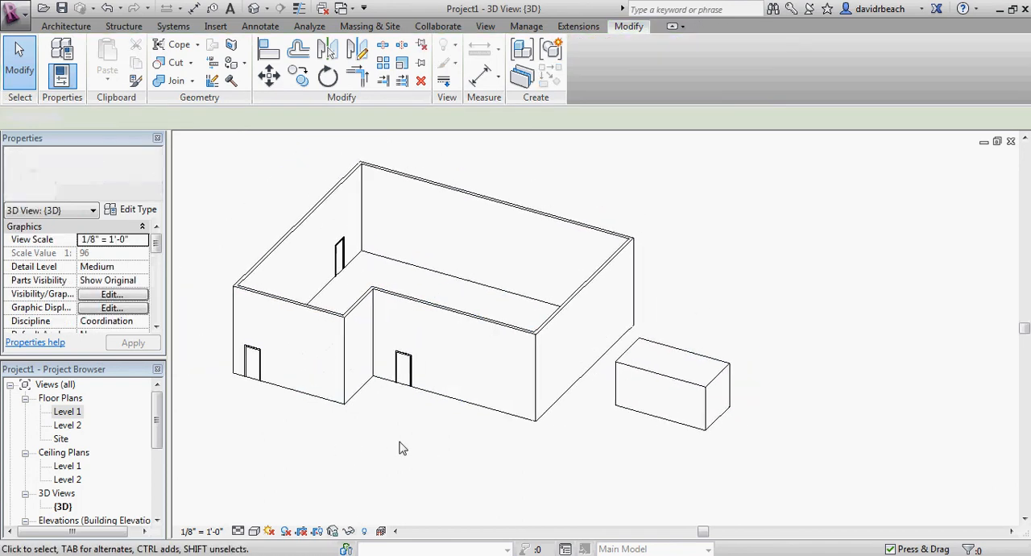
pyautogui.click(569, 326)
pyautogui.keyDown('shift'); pyautogui.moveTo(727, 322); pyautogui.dragTo(722, 312, button='middle'); pyautogui.keyUp('shift')
pyautogui.scroll(1, 713, 319)
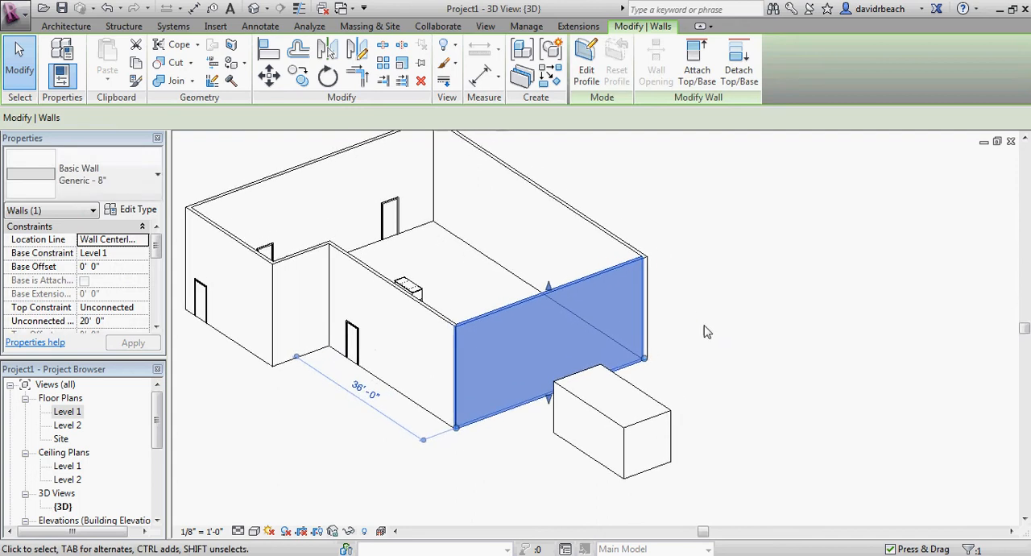
# Edit the profile of the end wall facing the block and sketch a rectangular opening near its front corner
pyautogui.click(587, 63)
pyautogui.scroll(6, 519, 317)
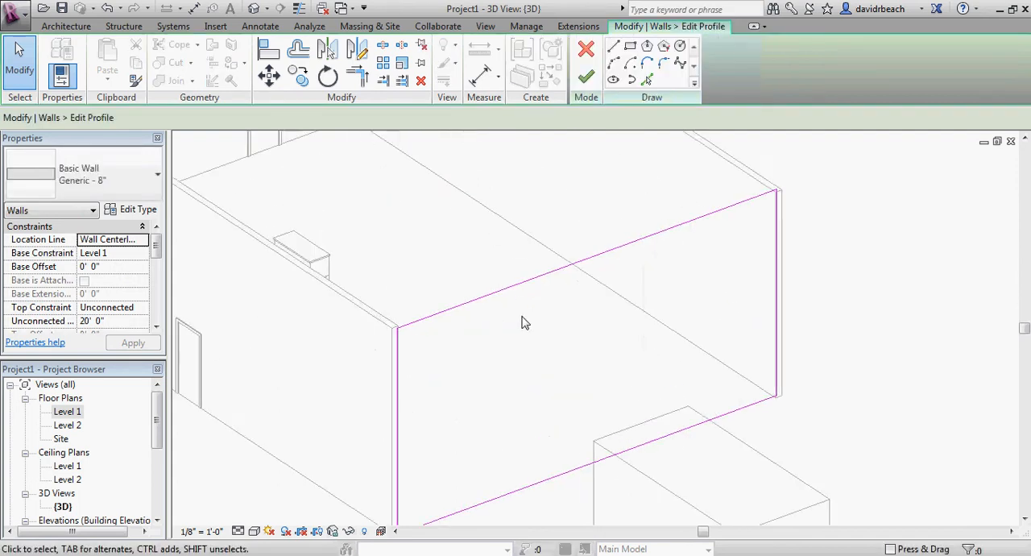
pyautogui.moveTo(556, 319); pyautogui.dragTo(503, 276, button='middle')
pyautogui.scroll(-1, 675, 391)
pyautogui.moveTo(706, 485); pyautogui.dragTo(694, 457, button='middle')
pyautogui.moveTo(555, 332); pyautogui.dragTo(556, 346, button='middle')
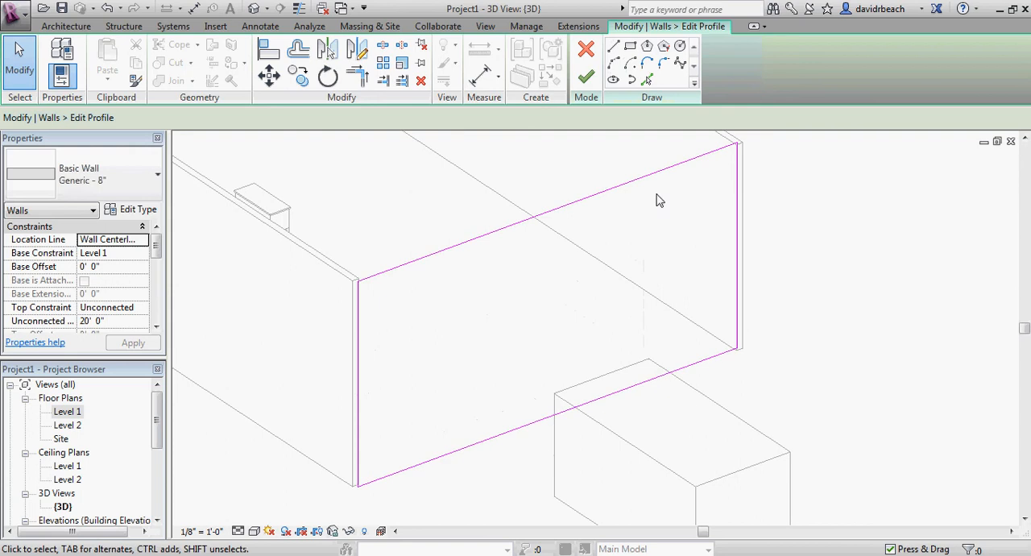
pyautogui.moveTo(495, 283); pyautogui.dragTo(495, 295, button='middle')
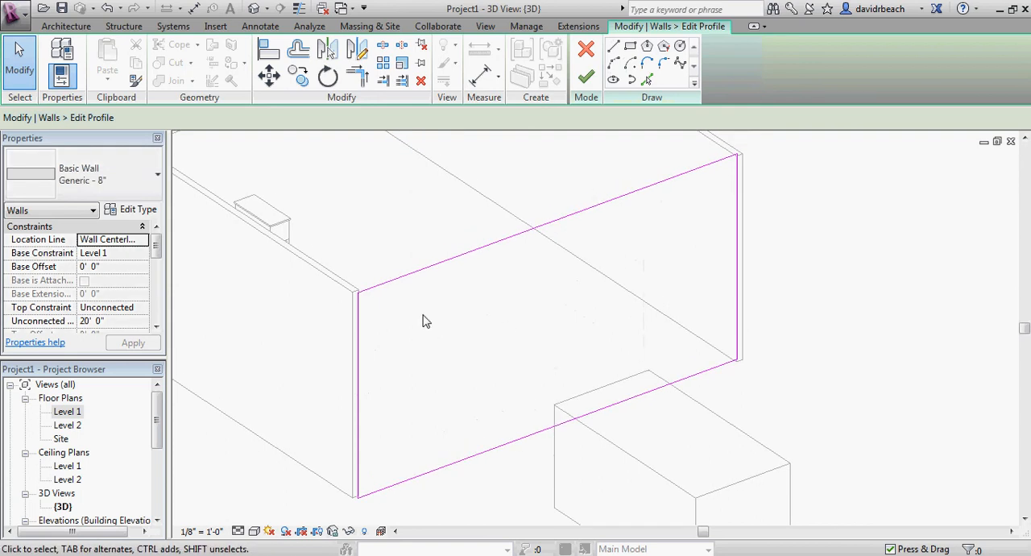
pyautogui.click(630, 46)
pyautogui.click(425, 300)
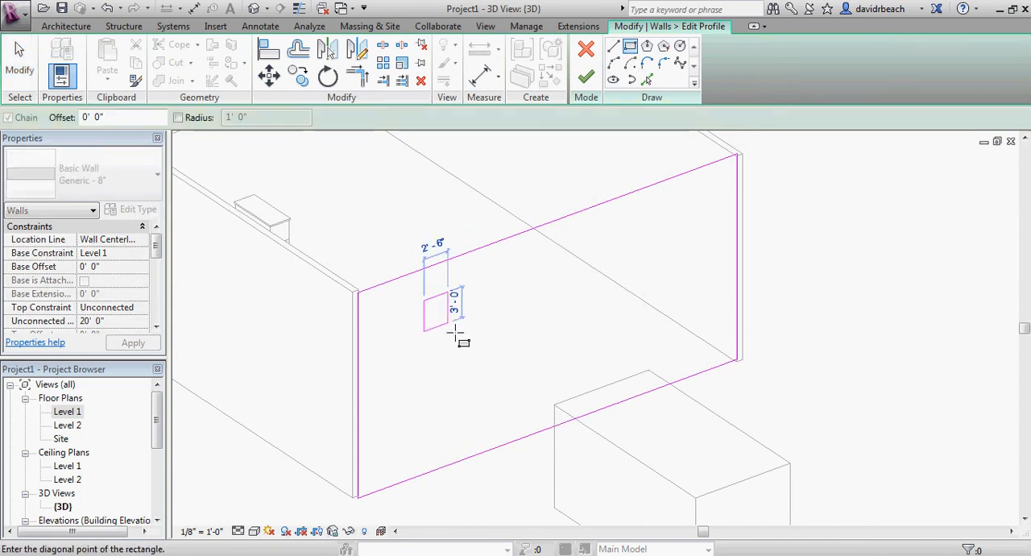
pyautogui.click(496, 378)
pyautogui.press('Escape')
pyautogui.press('Escape')
pyautogui.keyDown('shift'); pyautogui.moveTo(583, 375); pyautogui.dragTo(550, 381, button='middle'); pyautogui.keyUp('shift')
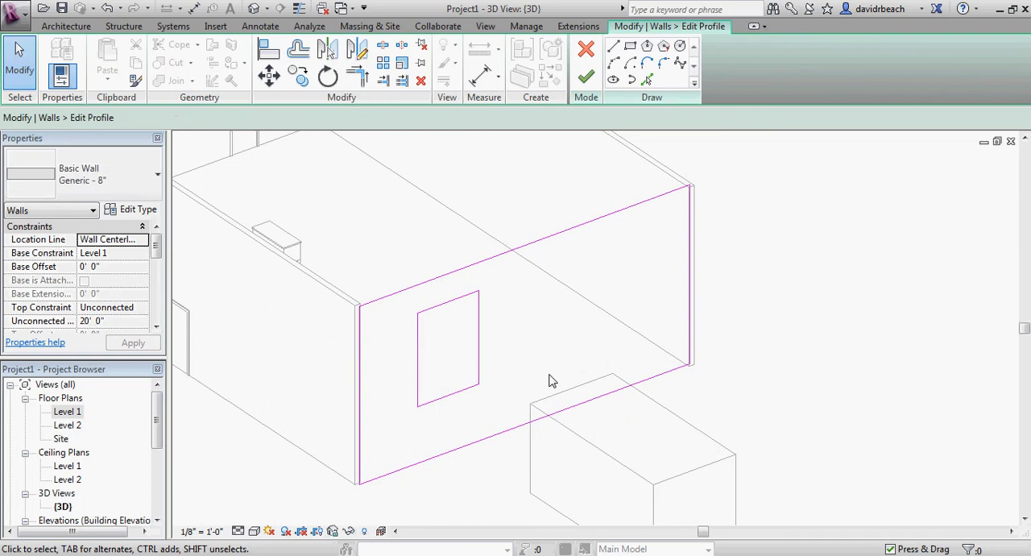
# Sketch a vertical line down from the wall profile's top edge and a sloped-view line parallel to that edge, reaching the far end
pyautogui.press('l')
pyautogui.press('i')
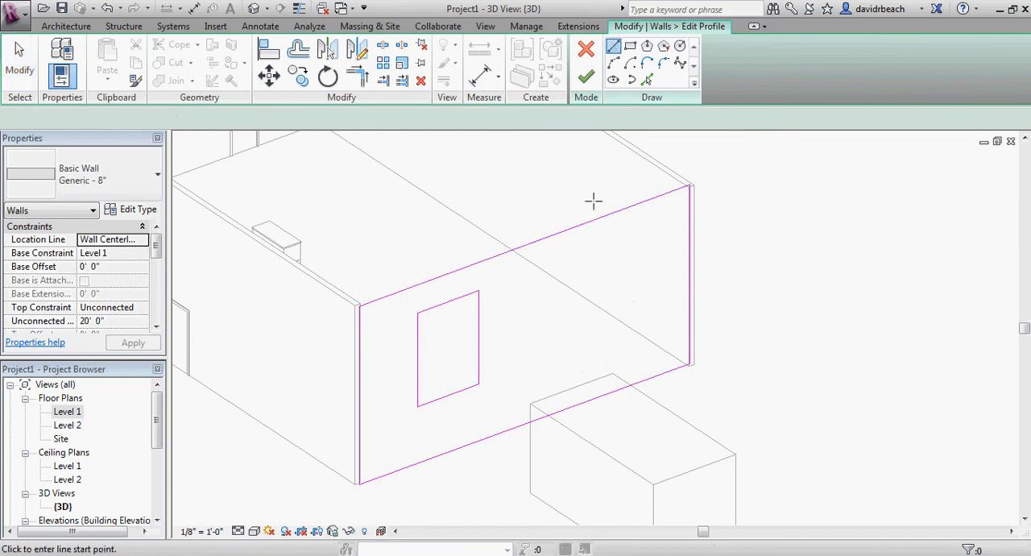
pyautogui.click(574, 280)
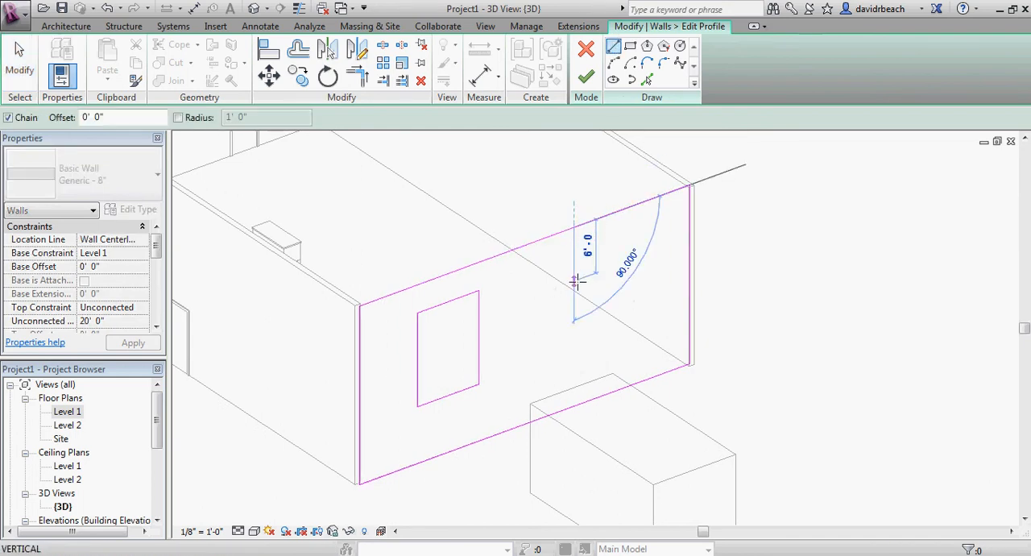
pyautogui.click(692, 237)
pyautogui.press('Escape')
pyautogui.press('Escape')
pyautogui.moveTo(612, 262); pyautogui.dragTo(523, 239, button='middle')
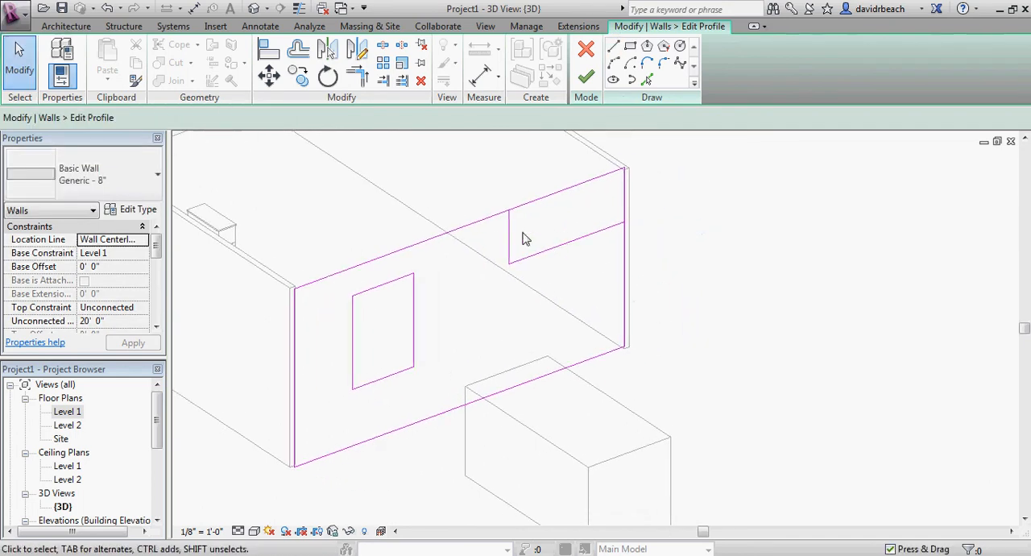
# Trim the wall profile's top and far end edges to the new lines, forming a notch in the upper far corner
pyautogui.press('t')
pyautogui.press('r')
pyautogui.click(483, 218)
pyautogui.click(510, 234)
pyautogui.click(594, 233)
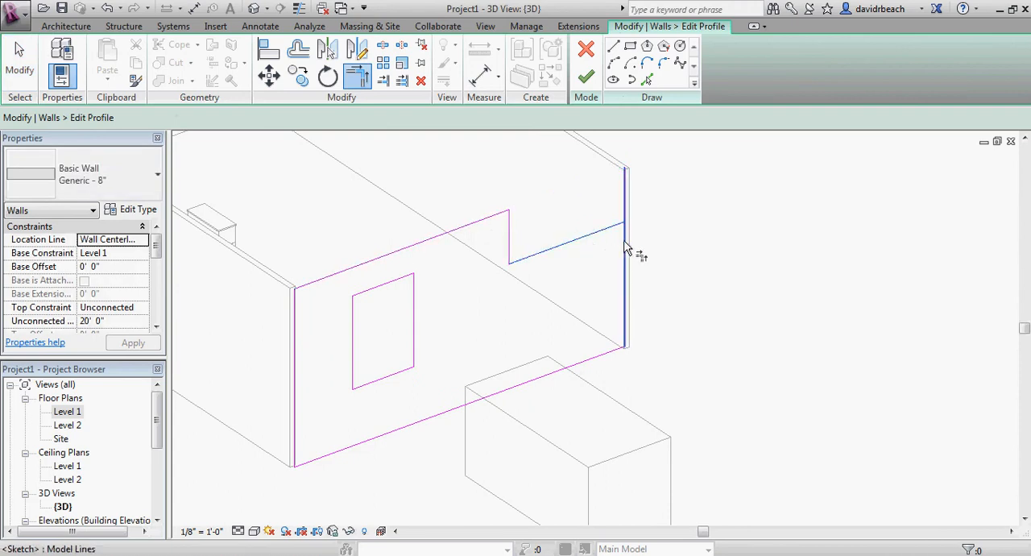
pyautogui.click(627, 249)
pyautogui.press('Escape')
# Finish the wall profile edit and view the wall with its opening and notch from another angle
pyautogui.moveTo(586, 126); pyautogui.dragTo(615, 131, button='middle')
pyautogui.click(588, 83)
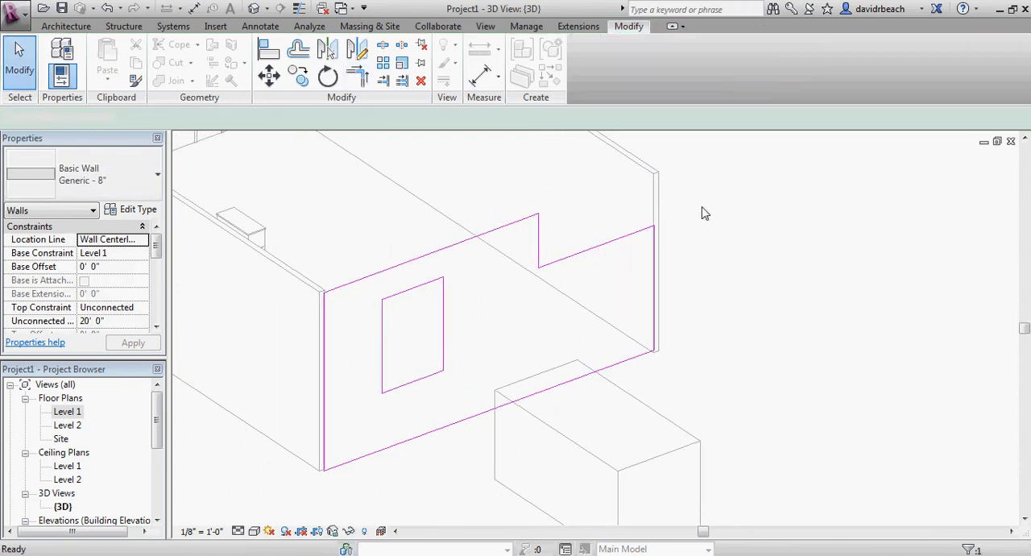
pyautogui.scroll(-2, 716, 227)
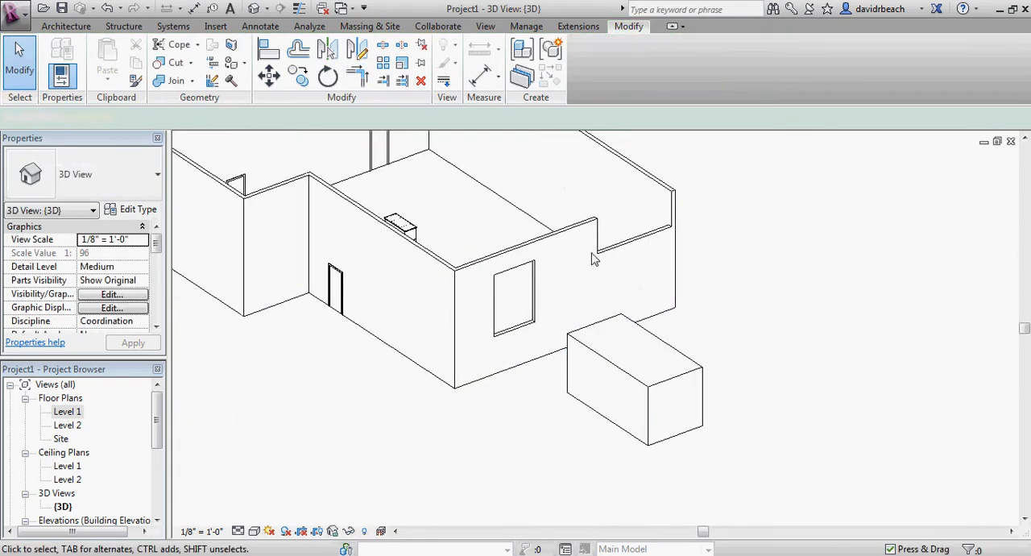
pyautogui.keyDown('shift'); pyautogui.moveTo(593, 259); pyautogui.dragTo(660, 338, button='middle'); pyautogui.keyUp('shift')
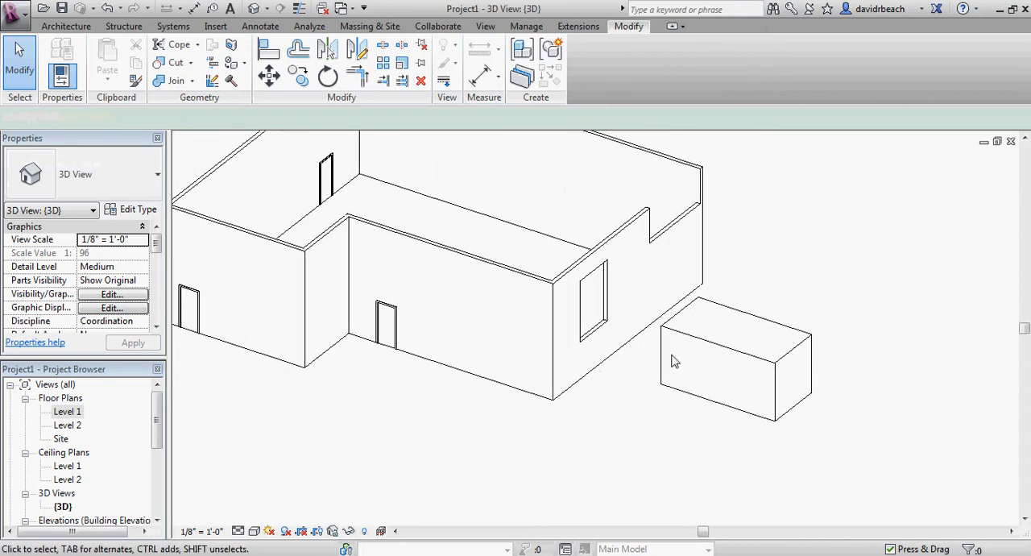
pyautogui.moveTo(613, 219); pyautogui.dragTo(562, 251, button='middle')
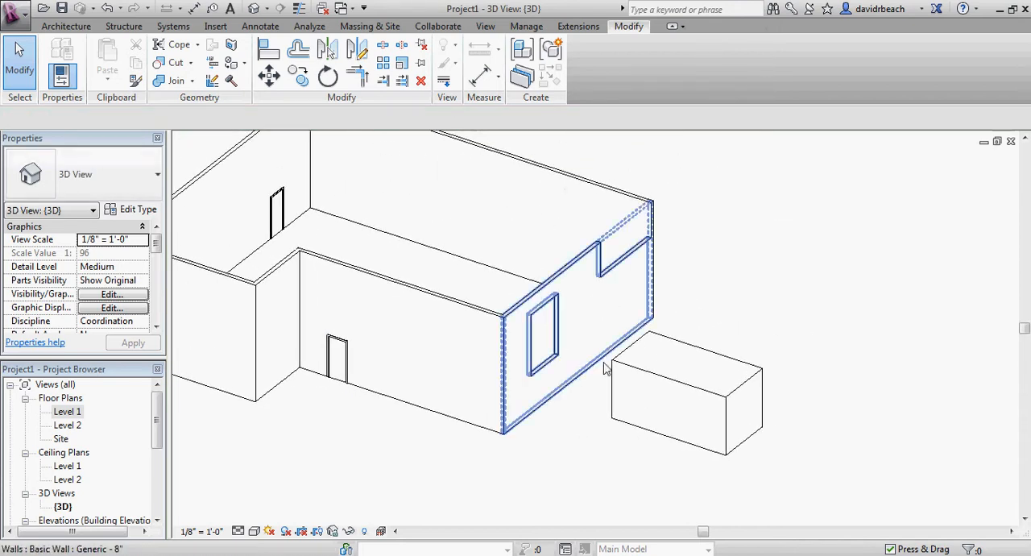
pyautogui.moveTo(588, 368); pyautogui.dragTo(578, 378, button='middle')
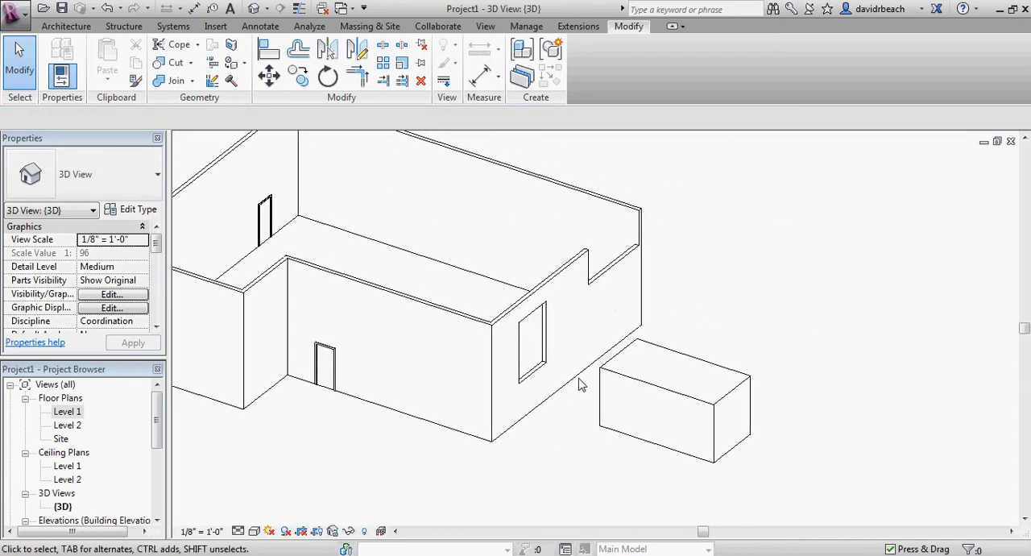
# Open the generic model block for in-place editing and edit the sketch of its extrusion
pyautogui.click(633, 386)
pyautogui.click(590, 64)
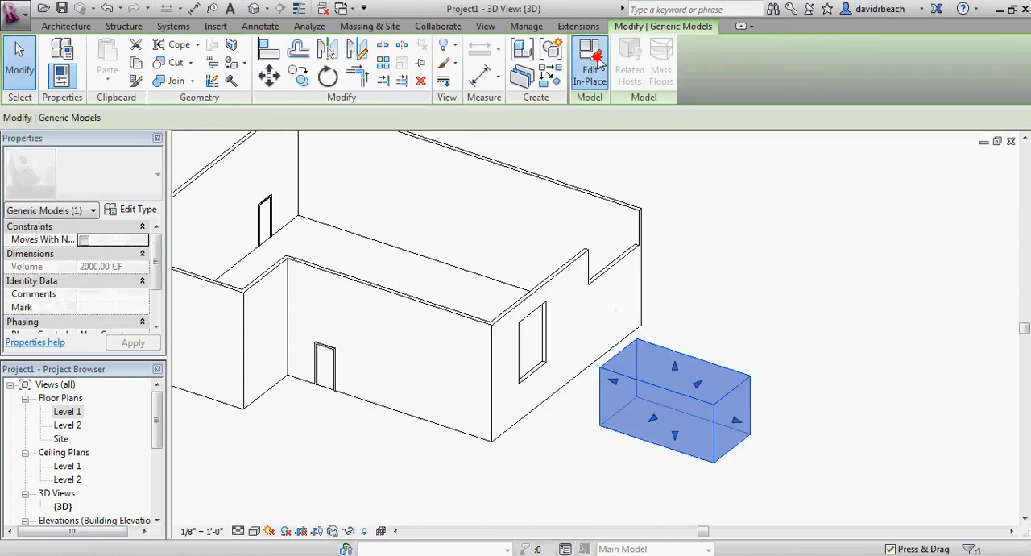
pyautogui.scroll(-4, 714, 394)
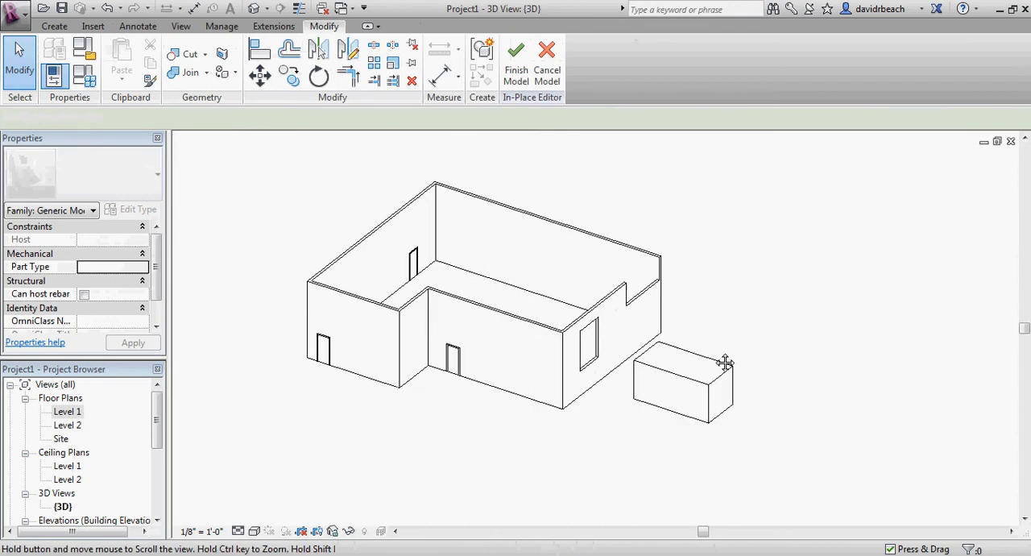
pyautogui.scroll(6, 729, 338)
pyautogui.moveTo(550, 360); pyautogui.dragTo(518, 343, button='middle')
pyautogui.scroll(-1, 483, 342)
pyautogui.click(524, 377)
pyautogui.moveTo(564, 300); pyautogui.dragTo(587, 301, button='middle')
pyautogui.click(523, 68)
pyautogui.moveTo(610, 234); pyautogui.dragTo(560, 209, button='middle')
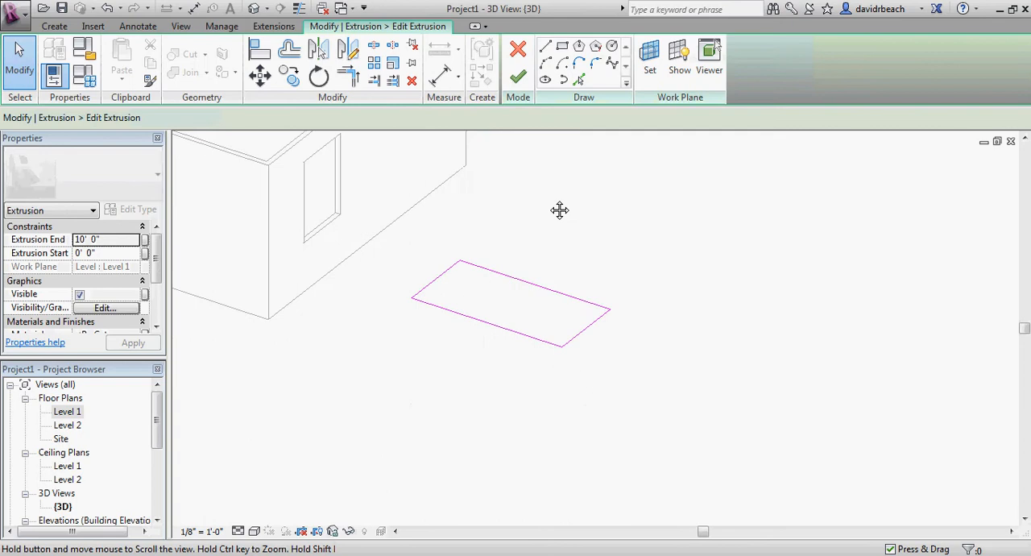
pyautogui.scroll(5, 555, 295)
pyautogui.moveTo(381, 308); pyautogui.dragTo(451, 308, button='middle')
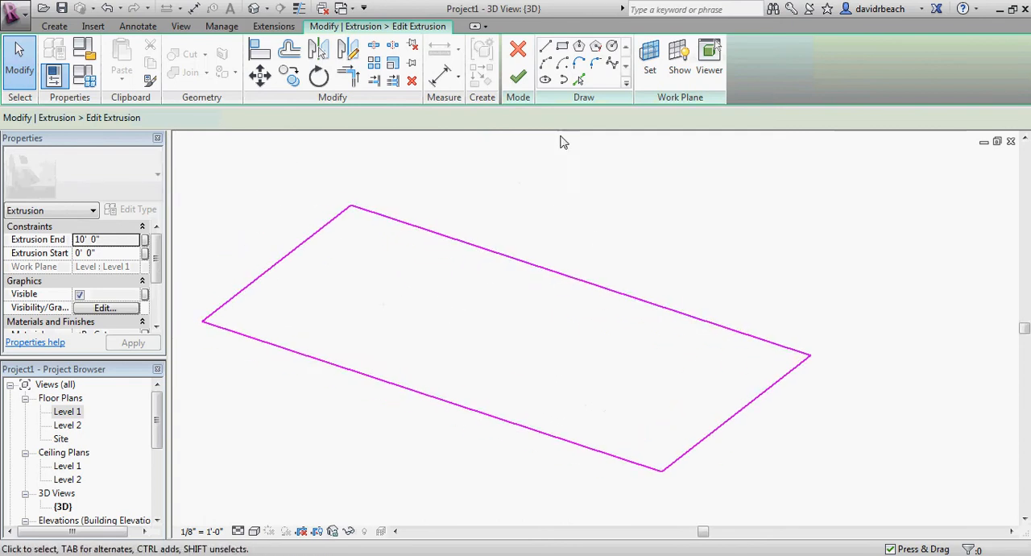
# Sketch an inner square about 6'-5" per side inside the extrusion's rectangular profile, near the end closest to the building
pyautogui.click(562, 46)
pyautogui.click(363, 229)
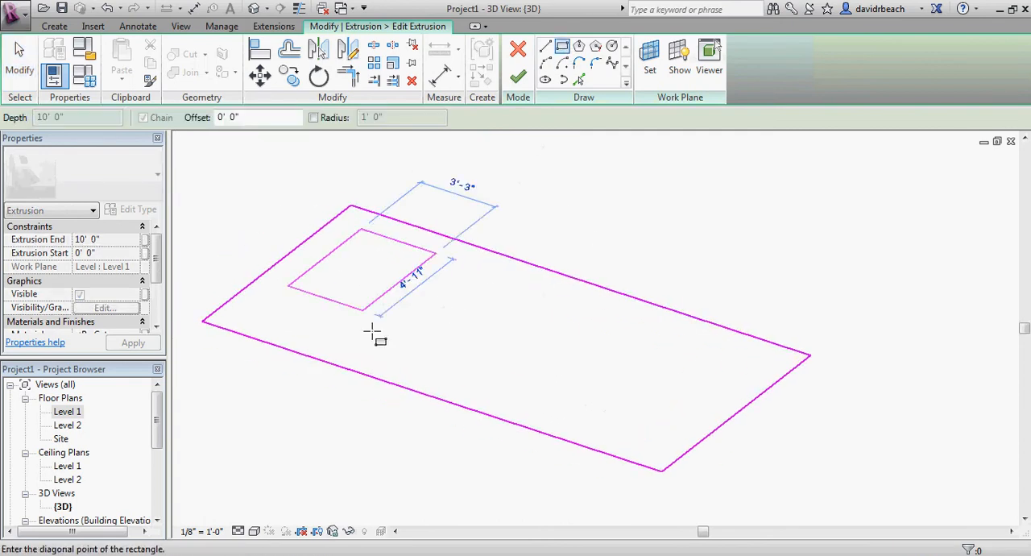
pyautogui.click(414, 350)
pyautogui.press('Escape')
pyautogui.press('Escape')
pyautogui.moveTo(323, 299); pyautogui.dragTo(417, 317, button='middle')
# Finish the extrusion edit with the inner square, and finish the in-place model
pyautogui.click(518, 77)
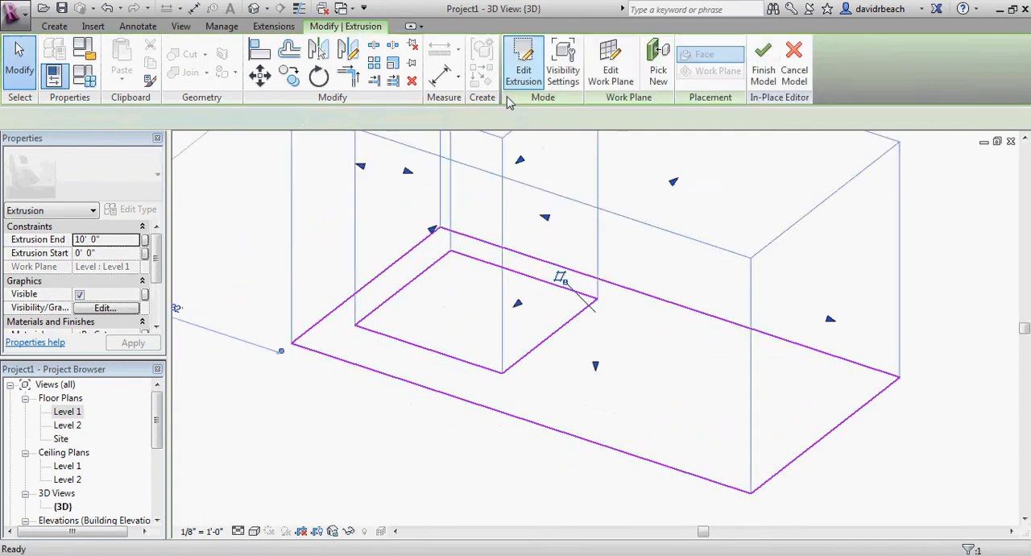
pyautogui.click(337, 419)
pyautogui.scroll(-3, 338, 419)
pyautogui.moveTo(355, 423); pyautogui.dragTo(373, 432, button='middle')
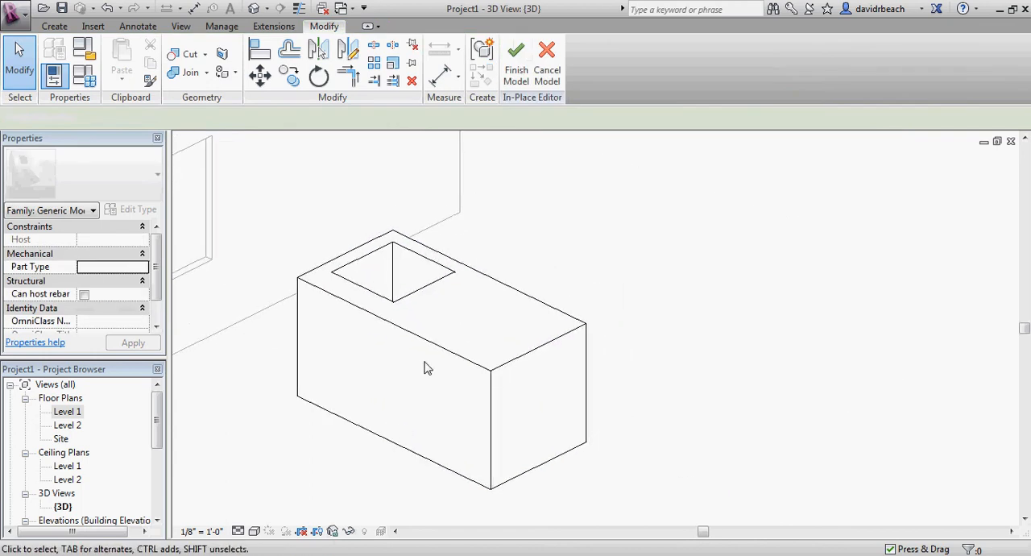
pyautogui.click(515, 65)
pyautogui.scroll(-2, 523, 295)
pyautogui.moveTo(523, 295); pyautogui.dragTo(527, 368, button='middle')
# Reopen the block with the square shaft for in-place editing and view it beside the building
pyautogui.click(556, 343)
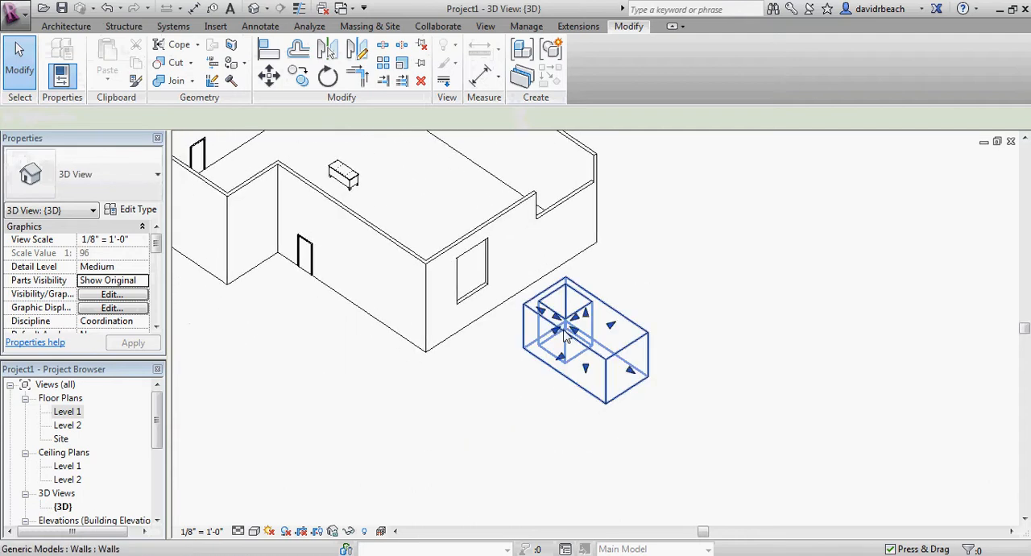
pyautogui.moveTo(461, 432); pyautogui.dragTo(489, 423, button='middle')
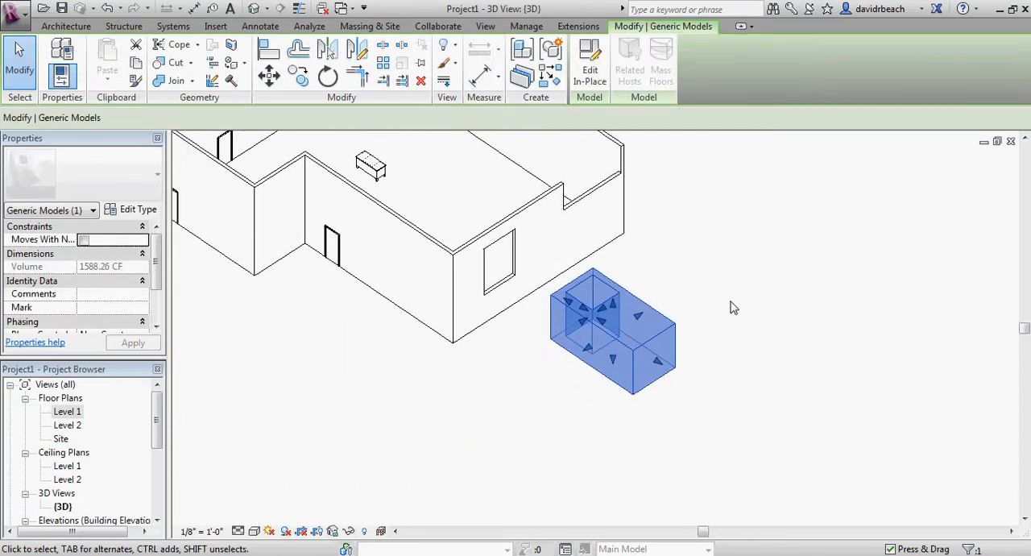
pyautogui.moveTo(733, 307); pyautogui.dragTo(727, 301, button='middle')
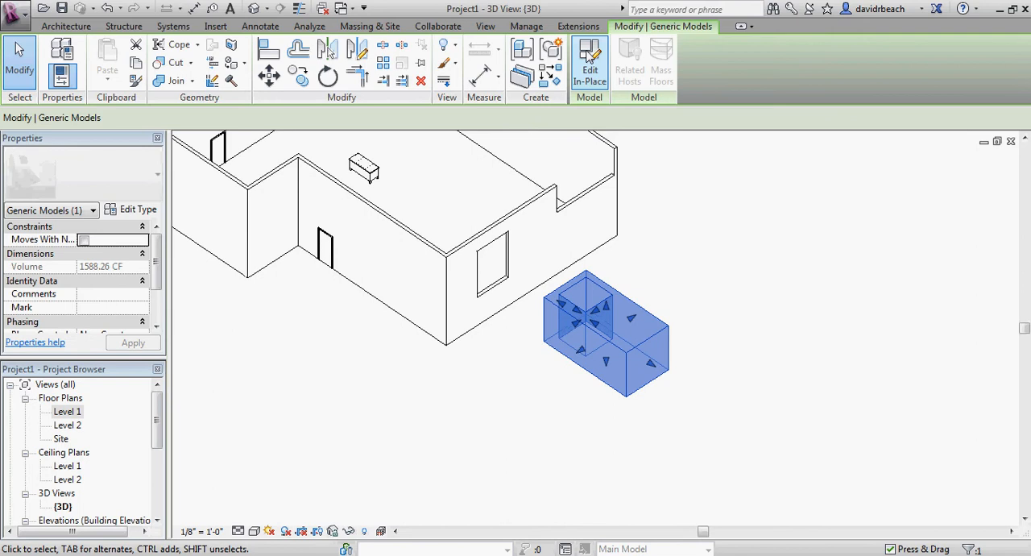
pyautogui.click(591, 55)
pyautogui.scroll(5, 638, 278)
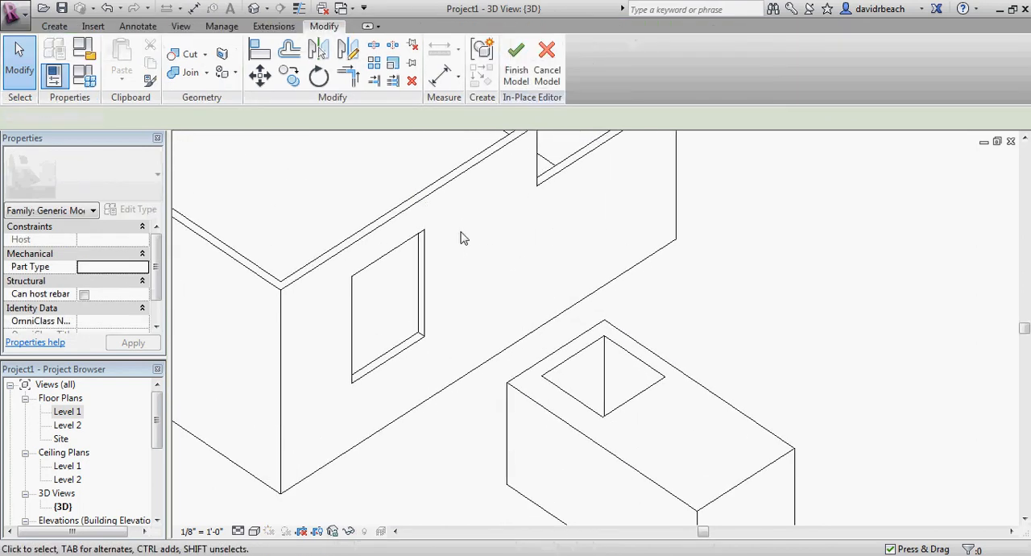
pyautogui.scroll(-2, 374, 310)
pyautogui.moveTo(375, 311); pyautogui.dragTo(384, 316, button='middle')
pyautogui.scroll(-1, 270, 280)
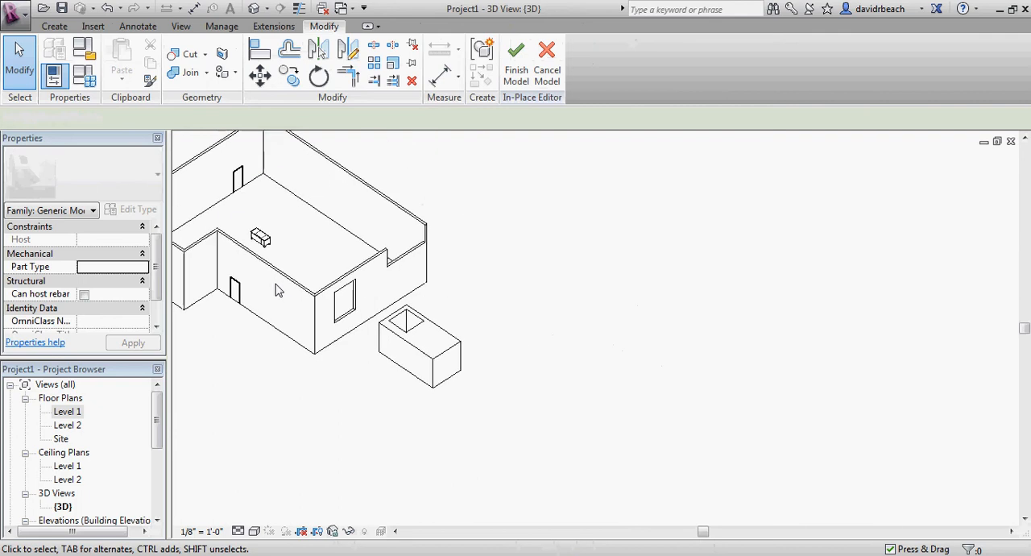
pyautogui.moveTo(279, 290); pyautogui.dragTo(368, 313, button='middle')
pyautogui.scroll(2, 398, 354)
pyautogui.scroll(2, 486, 295)
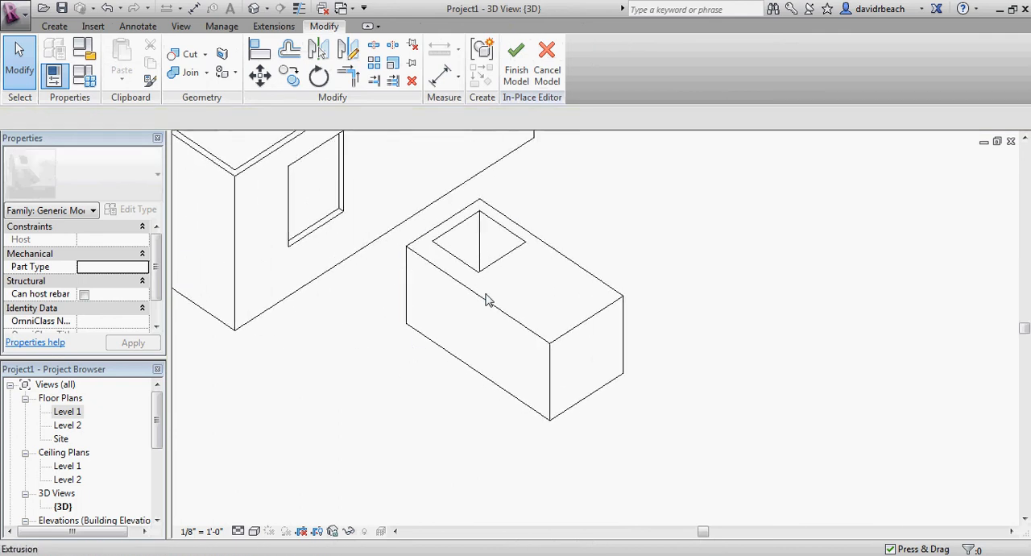
pyautogui.scroll(-1, 484, 300)
pyautogui.moveTo(397, 345); pyautogui.dragTo(435, 359, button='middle')
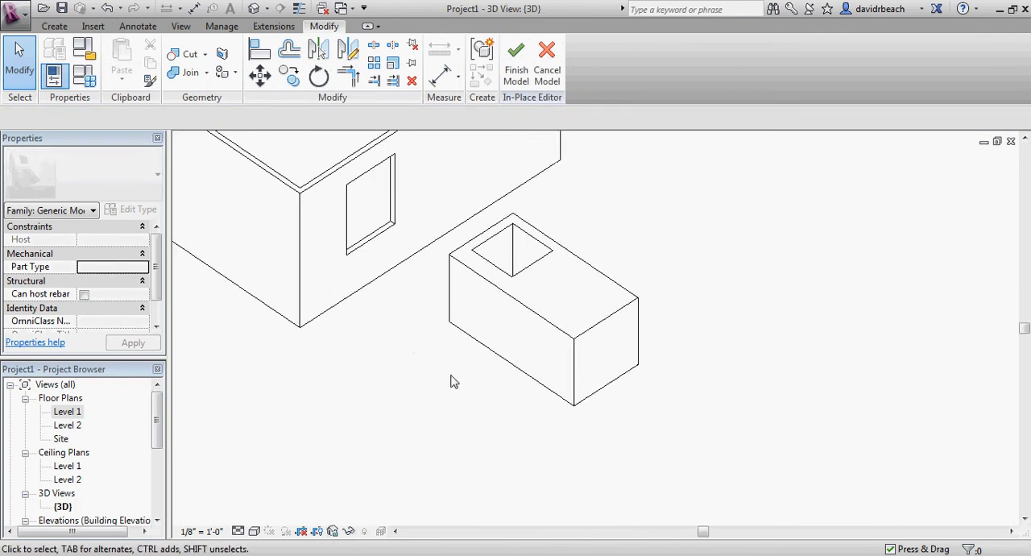
# Start a Blend form in the in-place model and open the Level 1 floor plan around the block
pyautogui.click(53, 27)
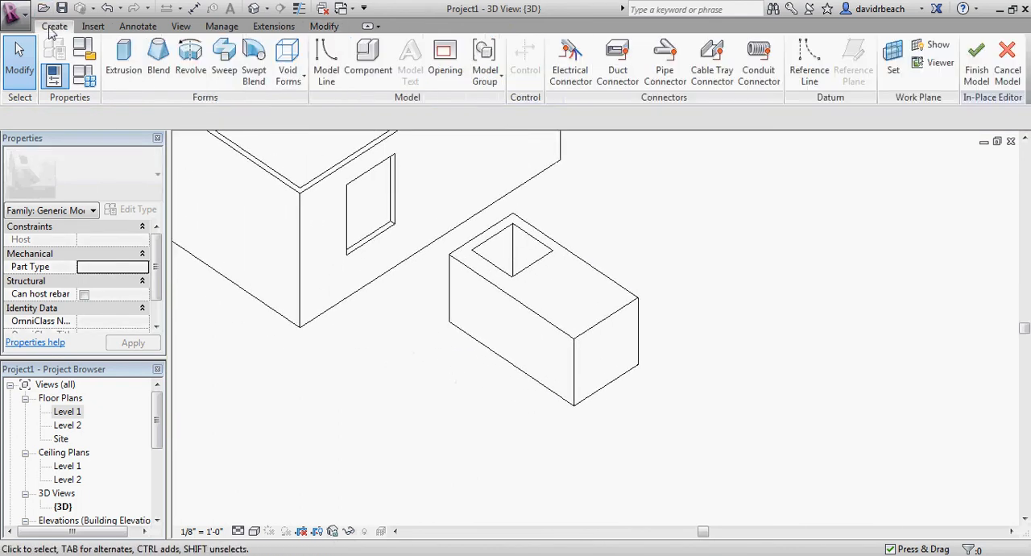
pyautogui.click(161, 55)
pyautogui.moveTo(387, 303)
pyautogui.mouseDown(button='middle')
pyautogui.moveTo(381, 359)
pyautogui.moveTo(396, 340)
pyautogui.mouseUp(button='middle')
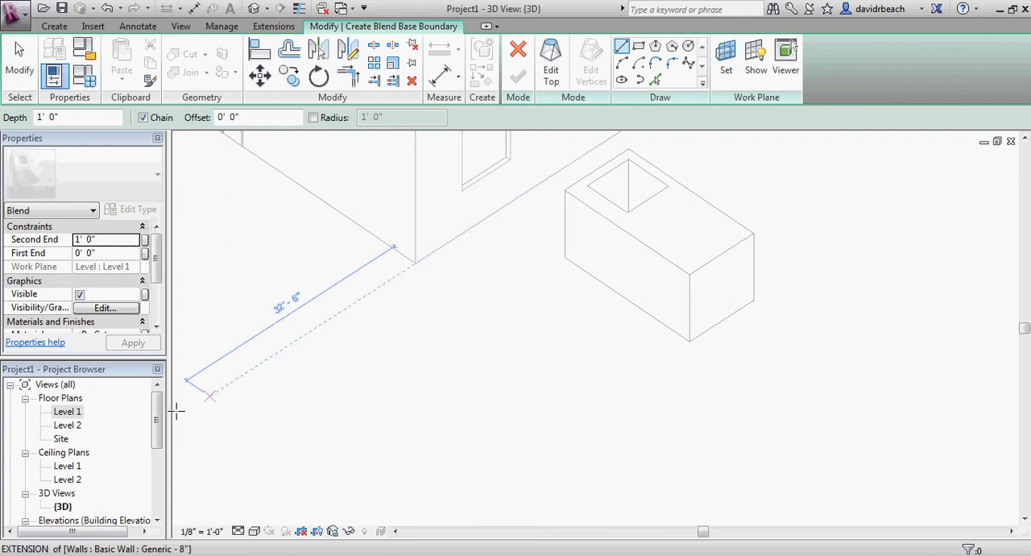
pyautogui.doubleClick(69, 411)
pyautogui.scroll(-1, 556, 314)
pyautogui.moveTo(565, 315); pyautogui.dragTo(392, 293, button='middle')
pyautogui.scroll(4, 557, 322)
pyautogui.moveTo(568, 337); pyautogui.dragTo(571, 343, button='middle')
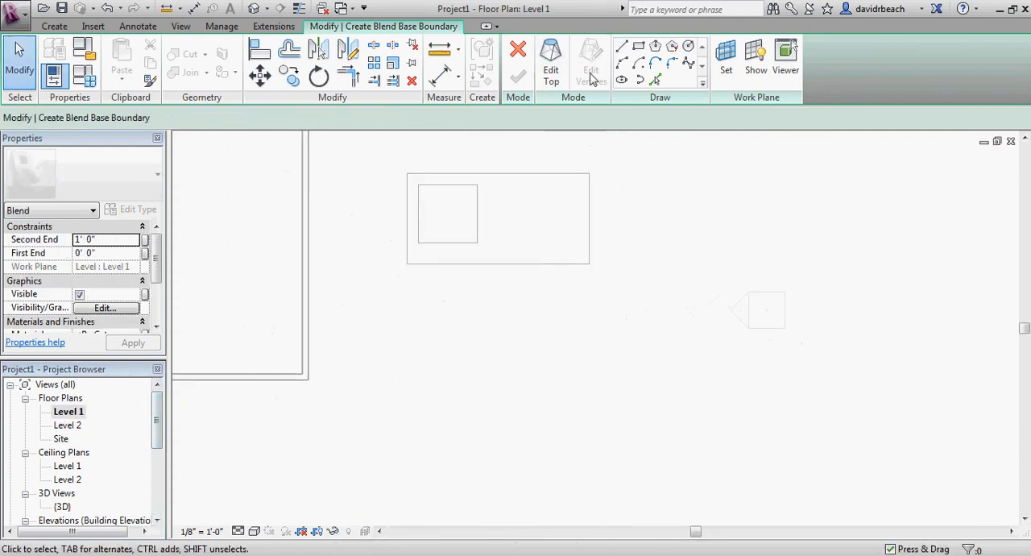
# Sketch a rectangular base boundary for the blend on the block's side away from the building, and switch to editing the top boundary
pyautogui.click(639, 46)
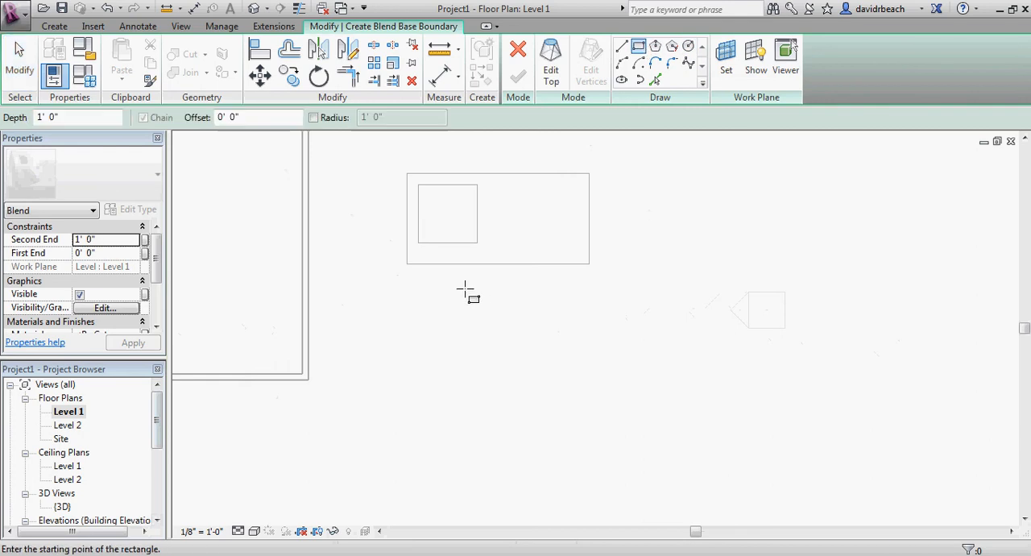
pyautogui.scroll(-2, 453, 346)
pyautogui.moveTo(526, 357); pyautogui.dragTo(442, 369, button='middle')
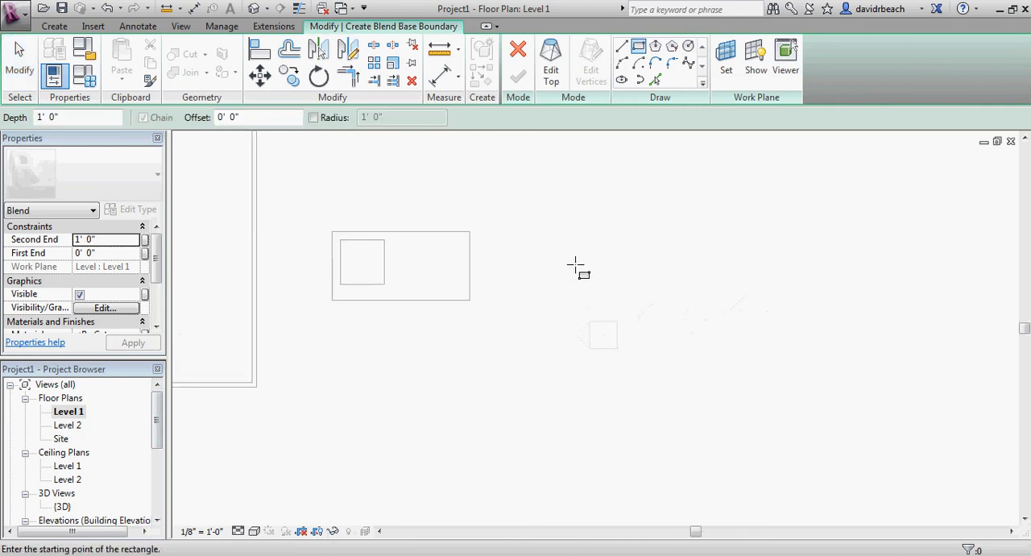
pyautogui.click(547, 236)
pyautogui.click(641, 301)
pyautogui.moveTo(709, 286); pyautogui.dragTo(655, 288, button='middle')
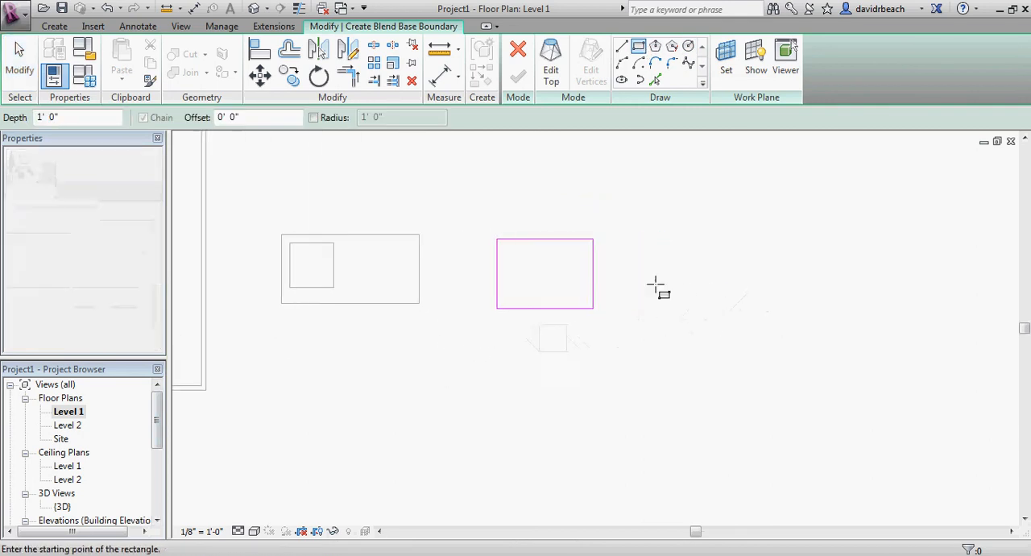
pyautogui.scroll(2, 637, 278)
pyautogui.click(553, 62)
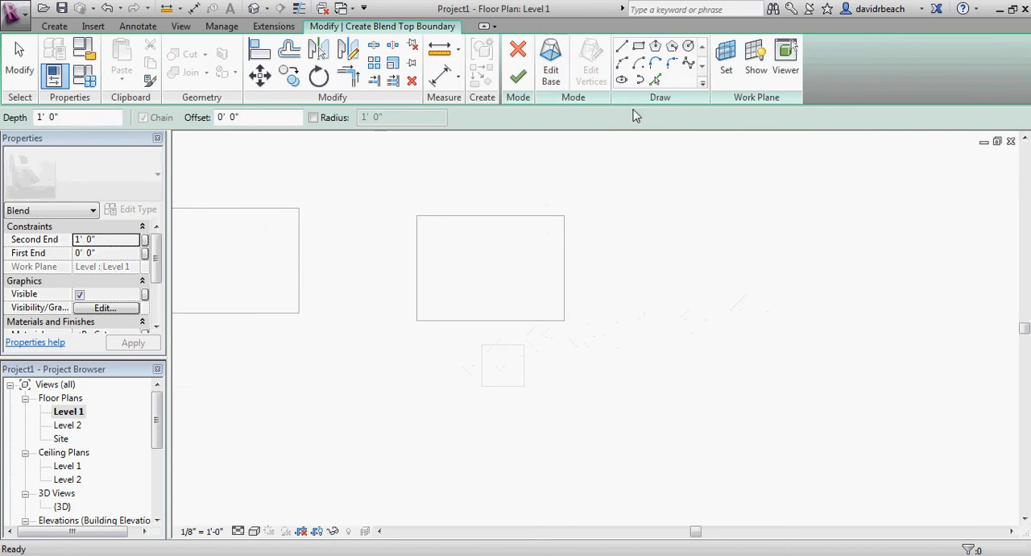
# Sketch a square top boundary with sides about 16' long, partly overlapping the blend's rectangular base
pyautogui.click(638, 48)
pyautogui.click(472, 185)
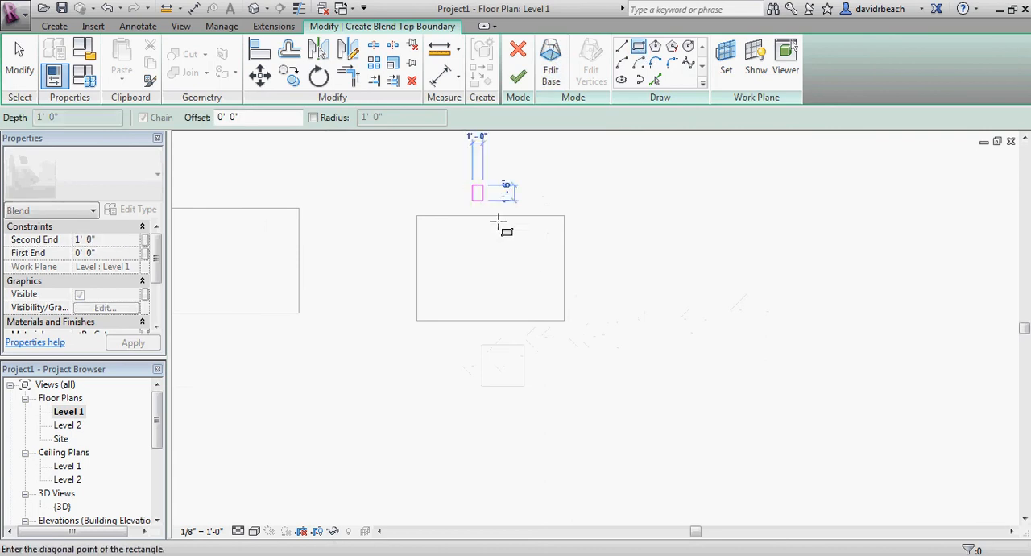
pyautogui.click(640, 352)
pyautogui.press('Escape')
pyautogui.press('Escape')
pyautogui.moveTo(642, 363); pyautogui.dragTo(619, 373, button='middle')
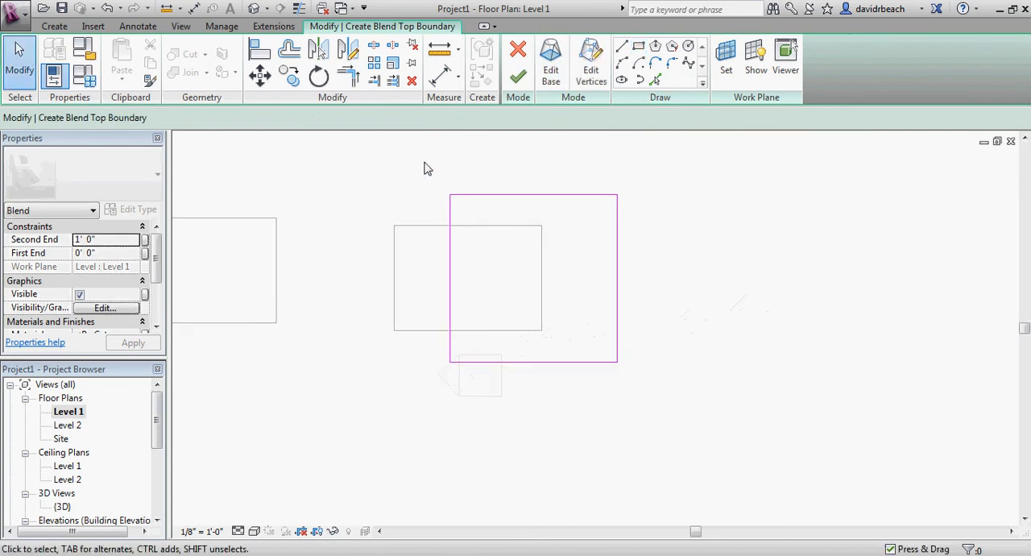
# Rotate the whole square top boundary clockwise about its center and finish the blend
pyautogui.moveTo(433, 175)
pyautogui.mouseDown()
pyautogui.moveTo(535, 316)
pyautogui.moveTo(653, 385)
pyautogui.mouseUp()
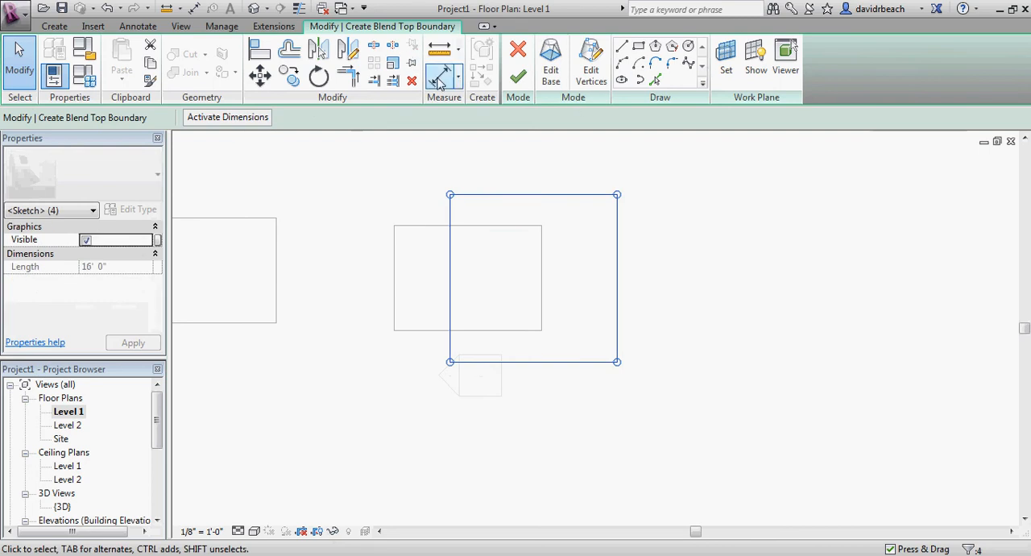
pyautogui.click(318, 75)
pyautogui.click(537, 165)
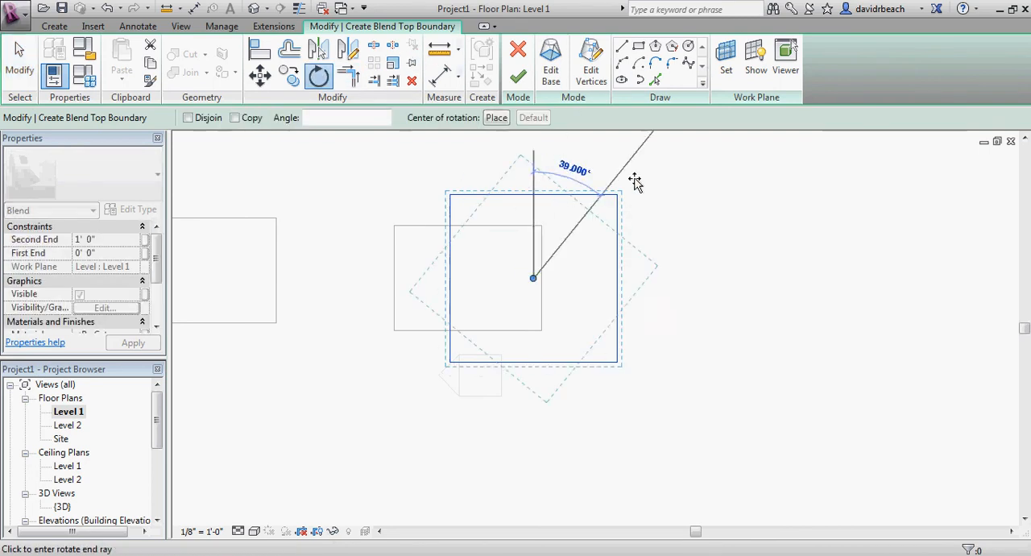
pyautogui.click(686, 158)
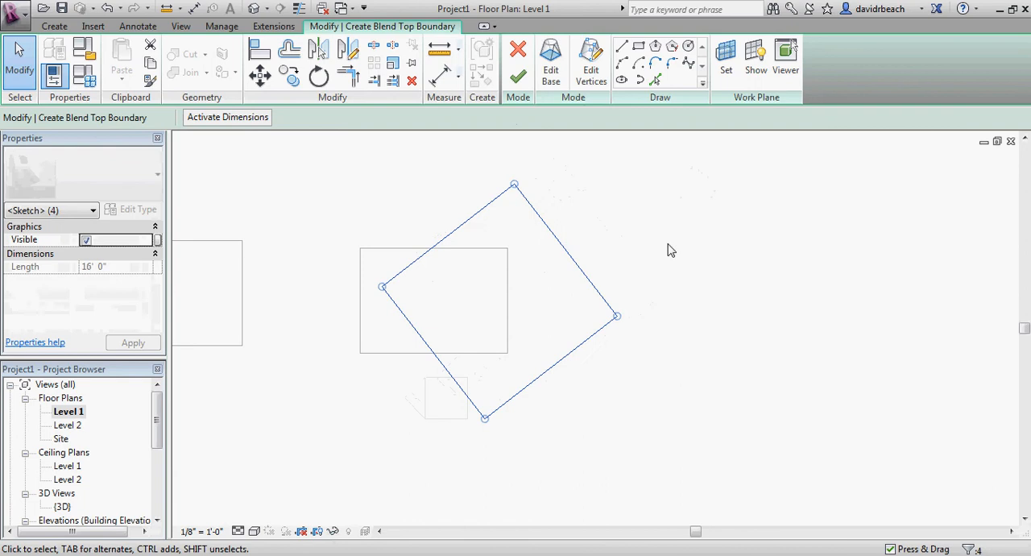
pyautogui.click(518, 78)
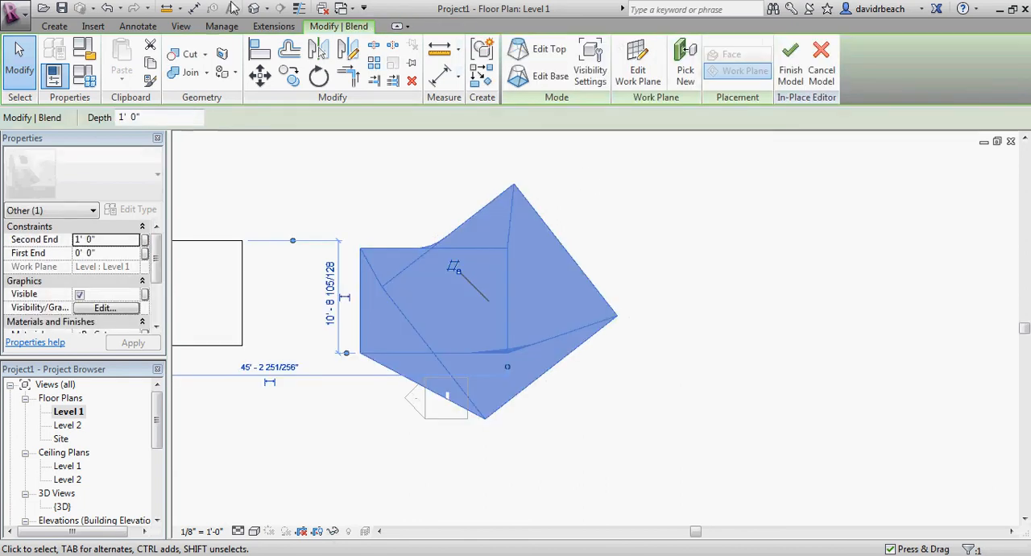
# Open the 3D view and stretch the blend's top upward to a depth of about 15' 5"
pyautogui.click(250, 10)
pyautogui.keyDown('shift'); pyautogui.moveTo(465, 340); pyautogui.dragTo(601, 319, button='middle'); pyautogui.keyUp('shift')
pyautogui.click(491, 276)
pyautogui.moveTo(600, 314); pyautogui.dragTo(629, 147)
pyautogui.scroll(-2, 725, 401)
pyautogui.click(724, 402)
pyautogui.keyDown('shift'); pyautogui.moveTo(724, 401); pyautogui.dragTo(623, 419, button='middle'); pyautogui.keyUp('shift')
pyautogui.click(562, 319)
pyautogui.click(668, 419)
pyautogui.click(571, 344)
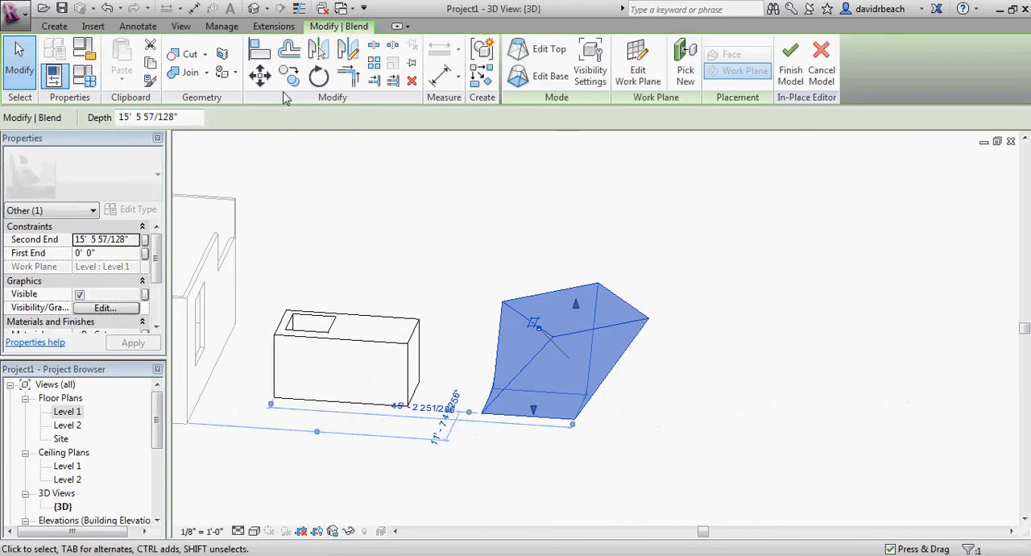
# Start a Revolve form in the in-place model and open the Level 1 floor plan at the empty area beside the blend
pyautogui.click(54, 26)
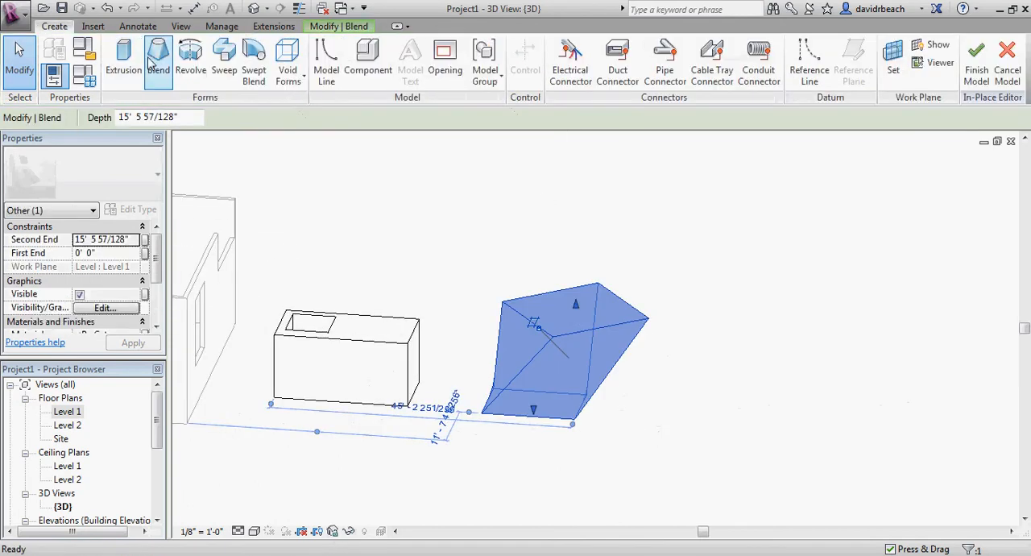
pyautogui.click(366, 250)
pyautogui.scroll(-1, 381, 252)
pyautogui.moveTo(389, 253); pyautogui.dragTo(364, 244, button='middle')
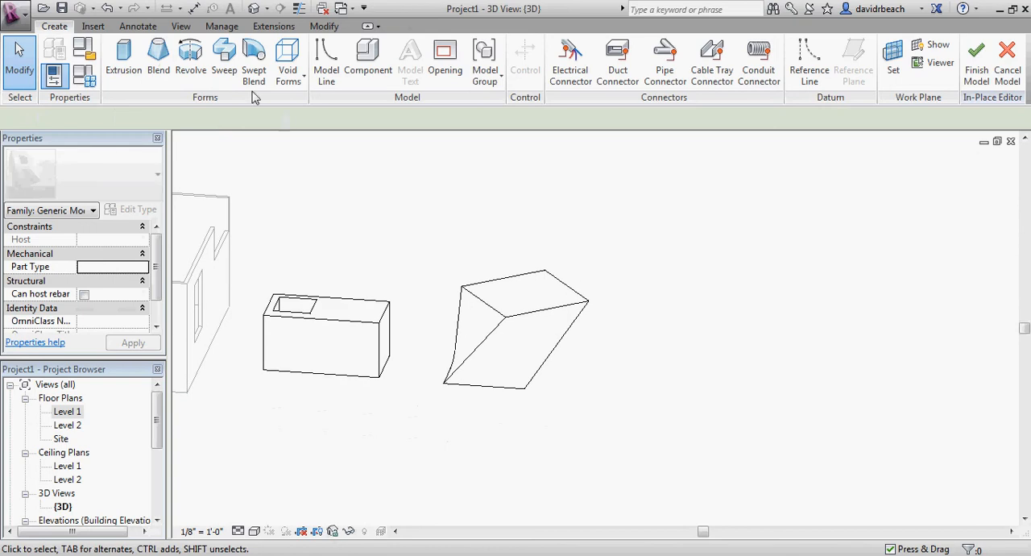
pyautogui.click(197, 64)
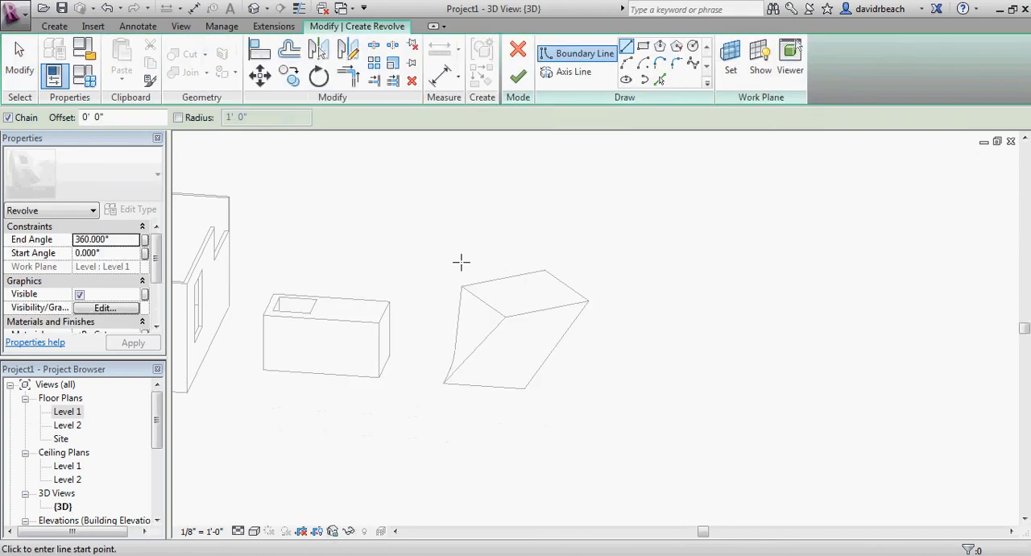
pyautogui.moveTo(484, 273); pyautogui.dragTo(424, 263, button='middle')
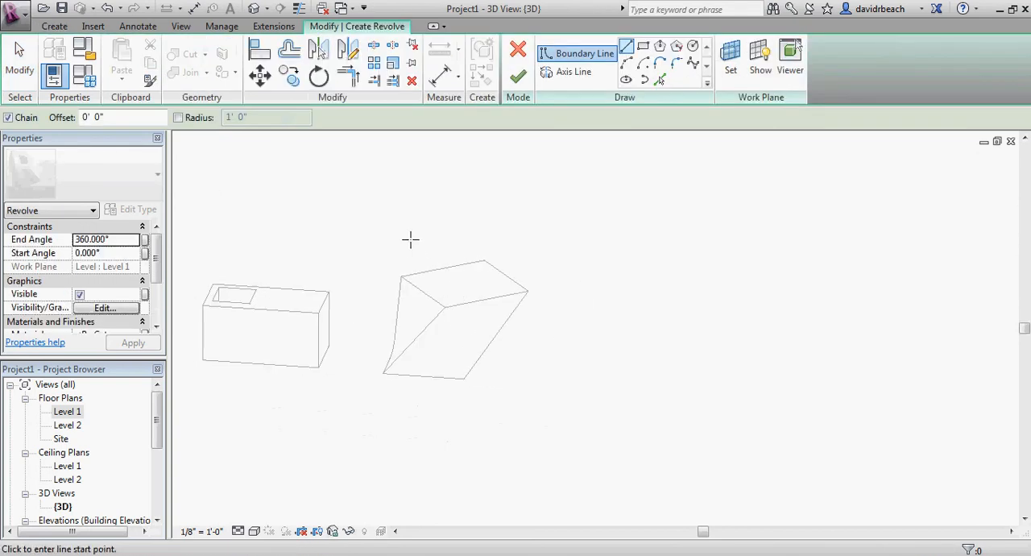
pyautogui.moveTo(526, 226); pyautogui.dragTo(492, 226, button='middle')
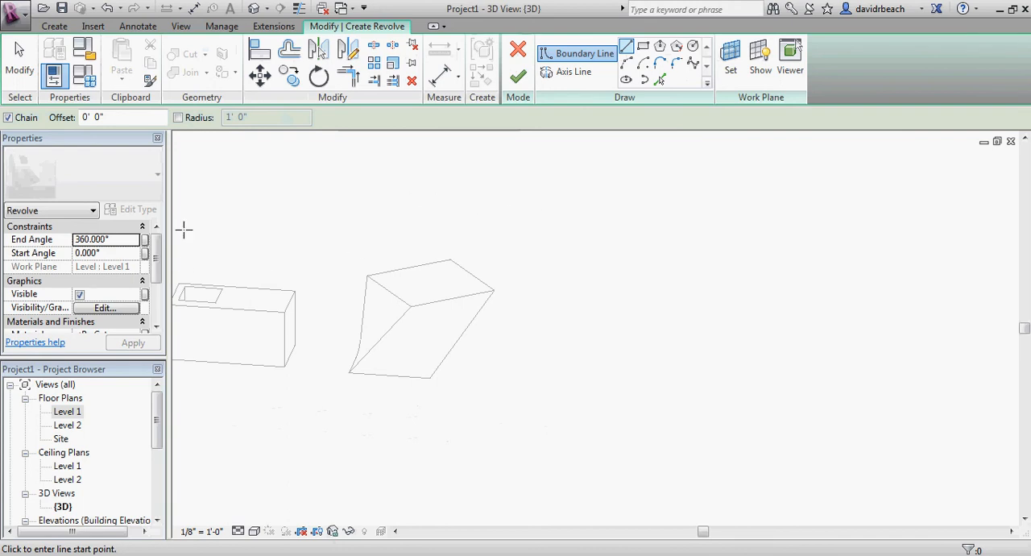
pyautogui.doubleClick(71, 412)
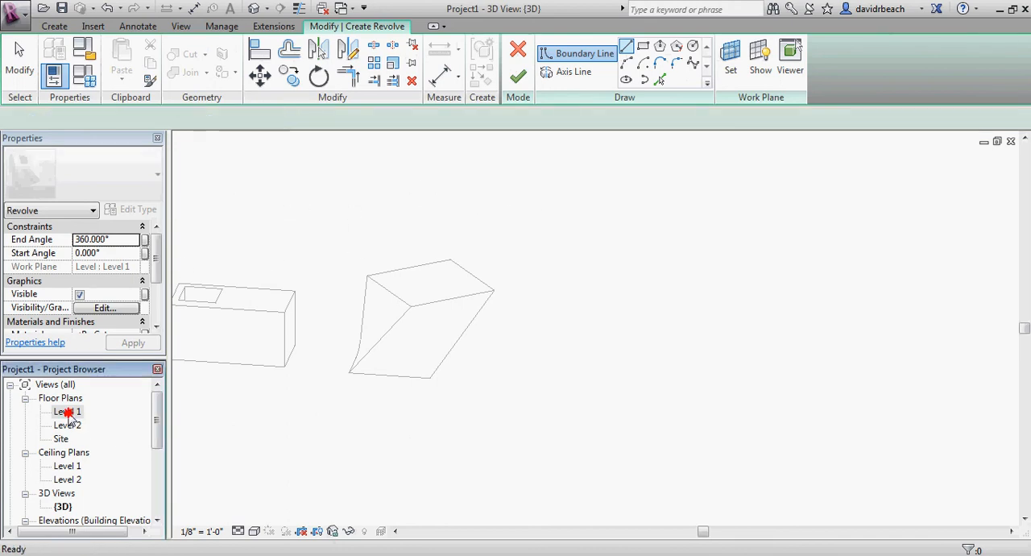
pyautogui.moveTo(520, 338); pyautogui.dragTo(465, 391, button='middle')
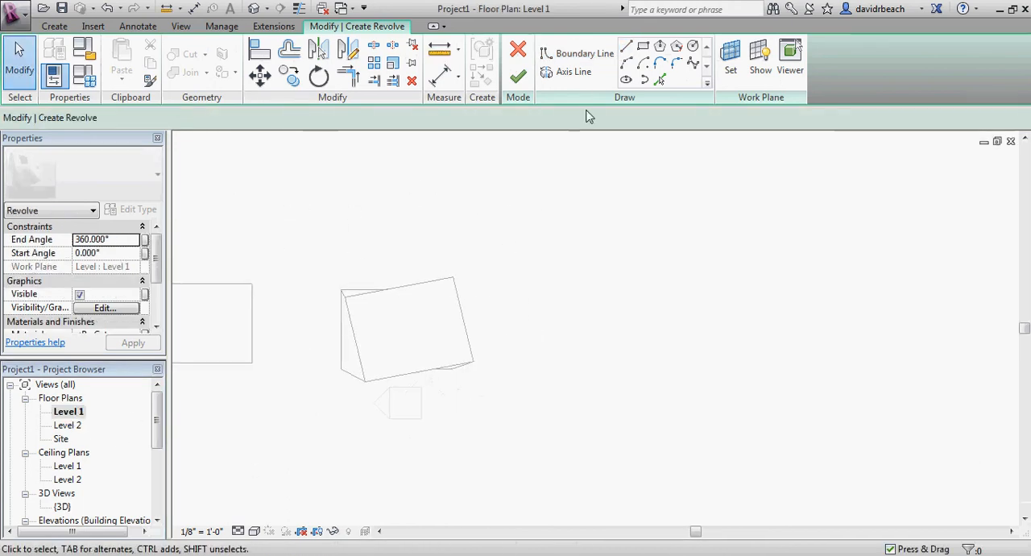
pyautogui.moveTo(593, 184); pyautogui.dragTo(539, 209, button='middle')
# Draw a vertical axis line about 17' long for the revolve, beside the blend
pyautogui.click(564, 72)
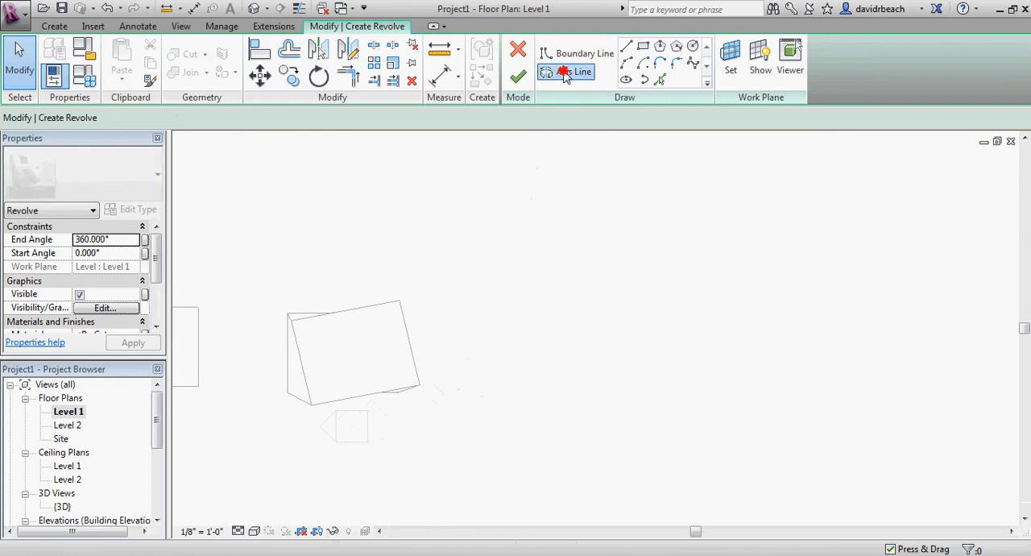
pyautogui.click(543, 292)
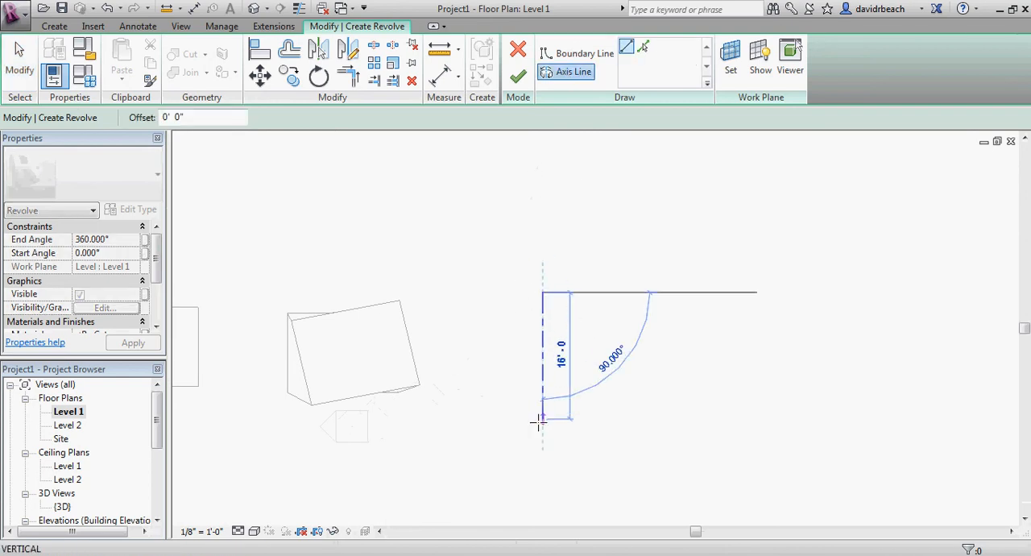
pyautogui.click(543, 427)
pyautogui.scroll(2, 599, 400)
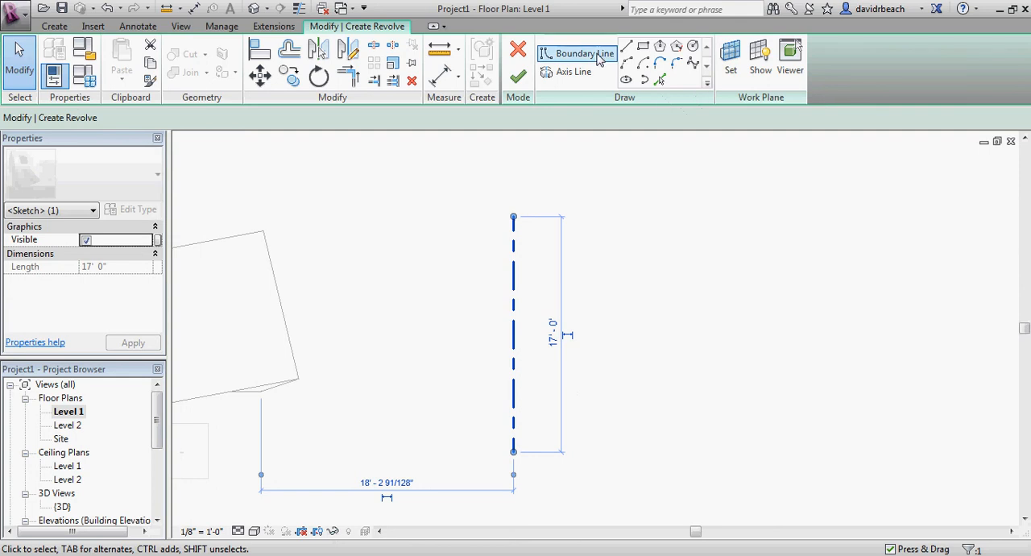
# Draw a boundary line about 1' 3" outward from the axis's top end, continued by a line sloping down and outward
pyautogui.click(593, 53)
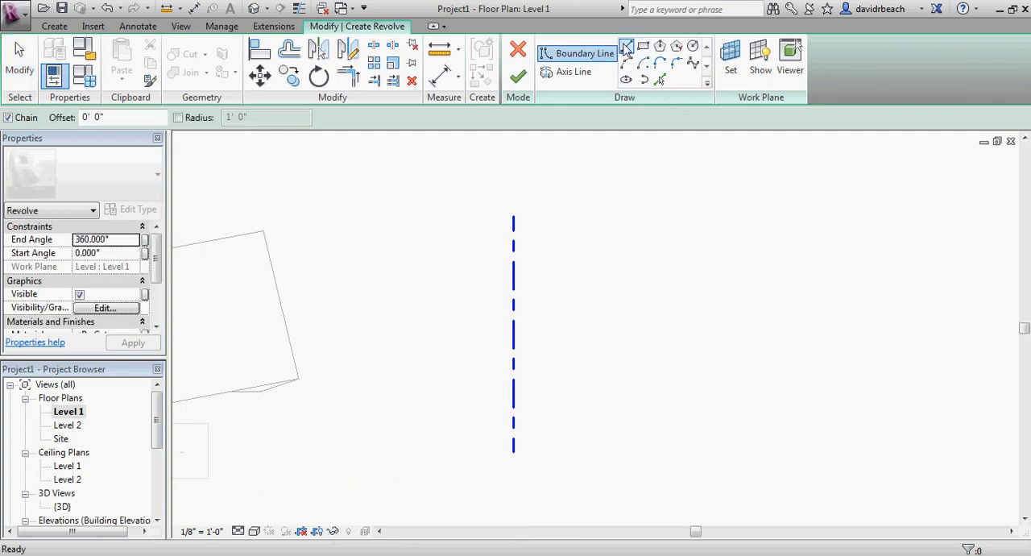
pyautogui.scroll(2, 519, 233)
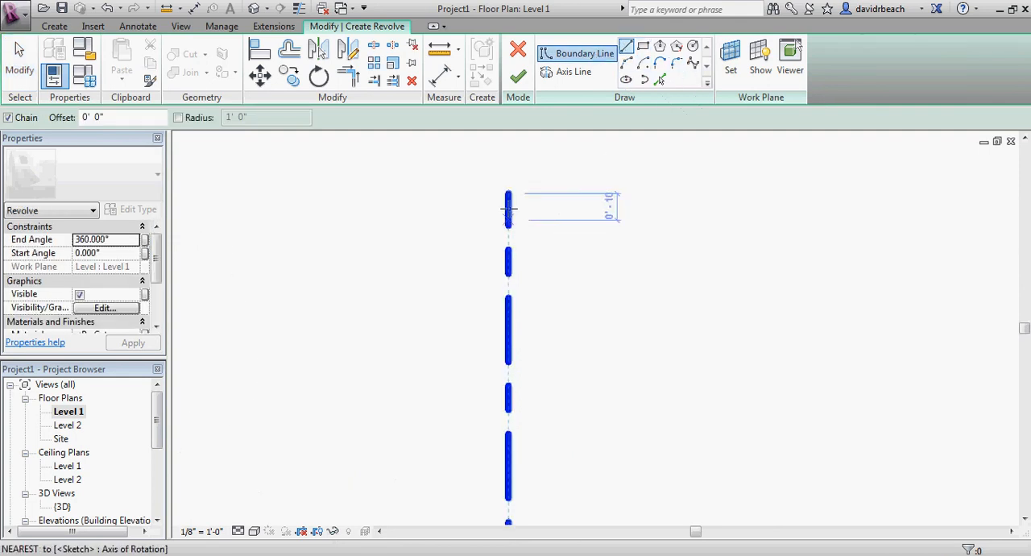
pyautogui.click(508, 194)
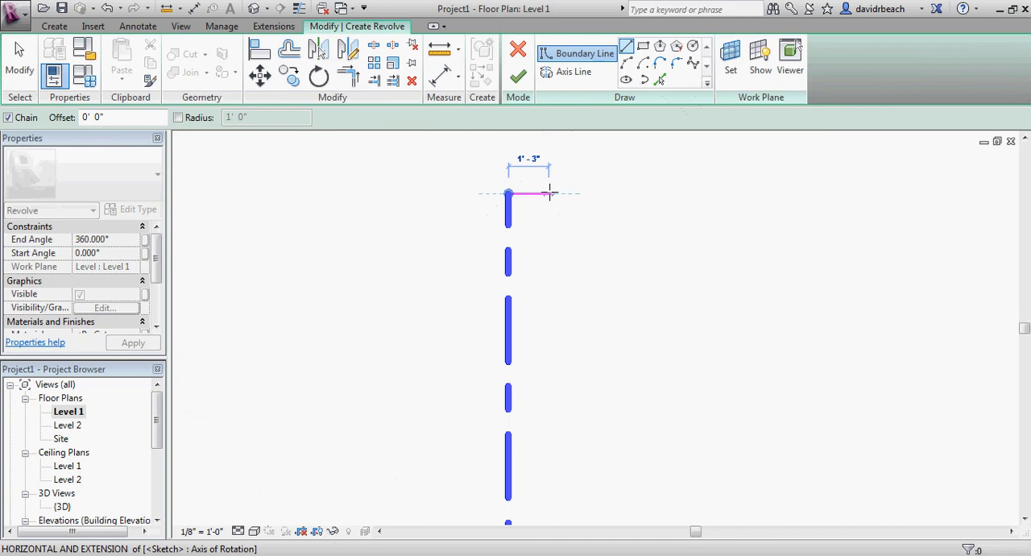
pyautogui.click(550, 193)
pyautogui.click(587, 313)
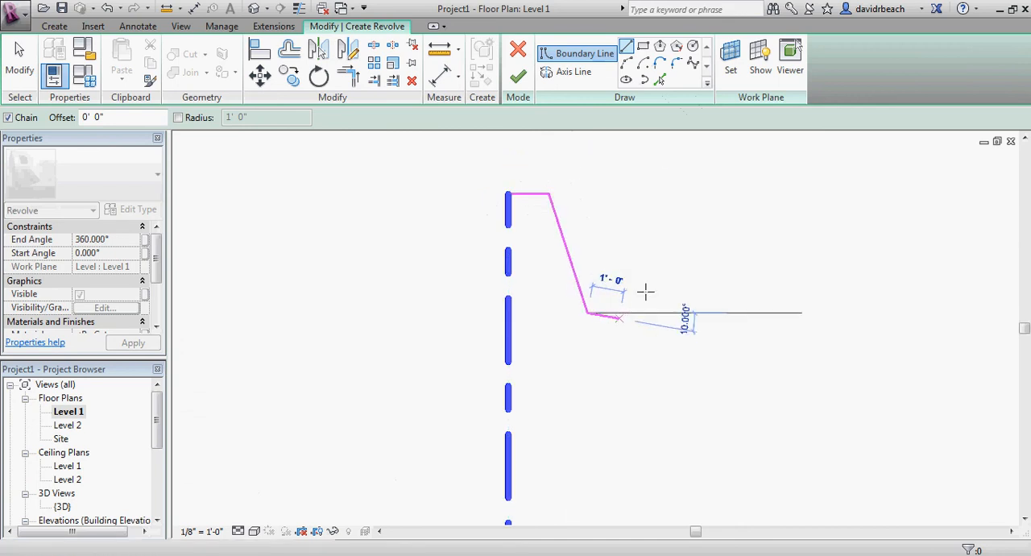
# Continue the revolve boundary downward with a wavy spline that curves in, bulges out and narrows again near the axis's lower end
pyautogui.click(693, 64)
pyautogui.scroll(-2, 655, 335)
pyautogui.moveTo(655, 335); pyautogui.dragTo(587, 191, button='middle')
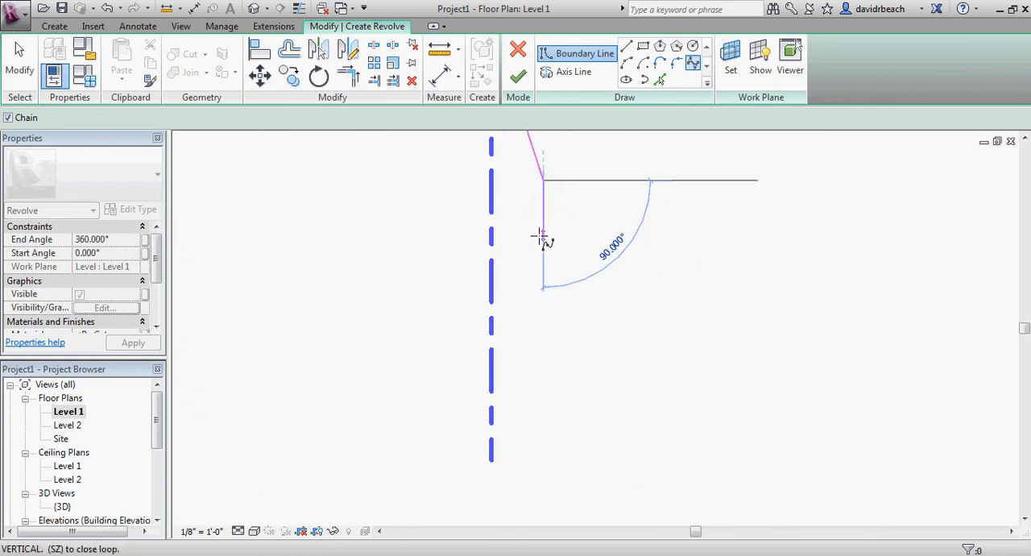
pyautogui.click(527, 212)
pyautogui.click(527, 250)
pyautogui.click(564, 289)
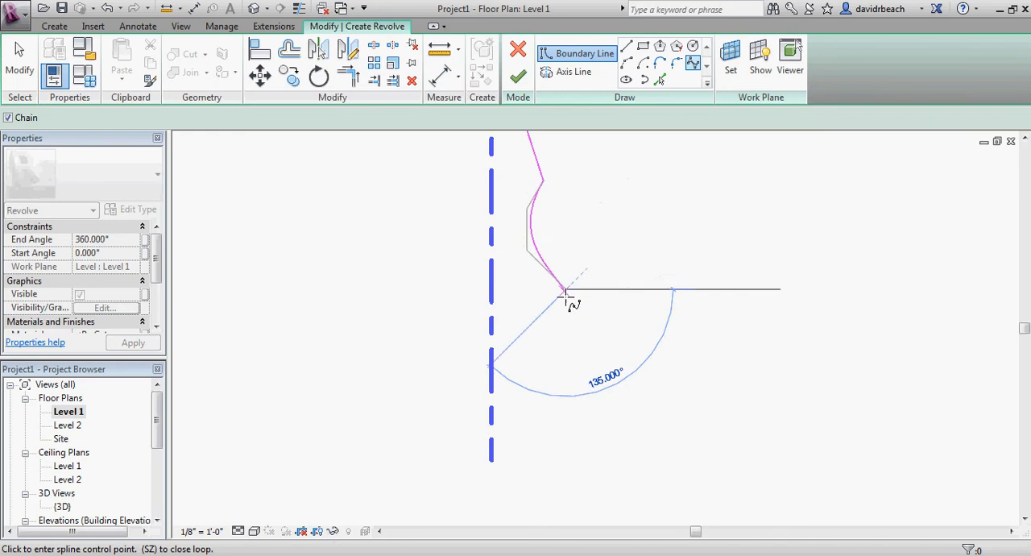
pyautogui.click(569, 322)
pyautogui.click(520, 363)
pyautogui.click(524, 407)
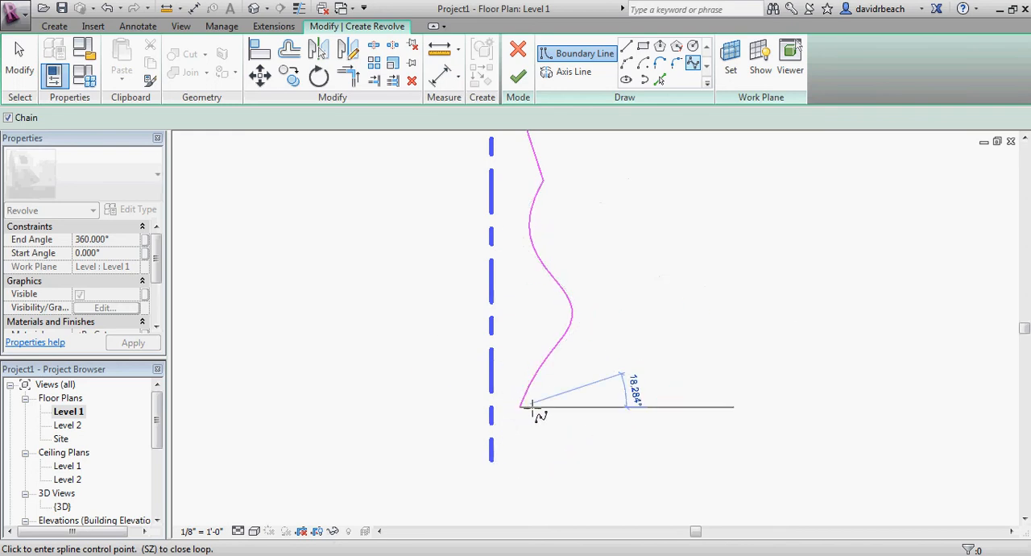
# Draw the stepped foot of the profile with straight lines from the spline's end to the axis's bottom end
pyautogui.click(628, 53)
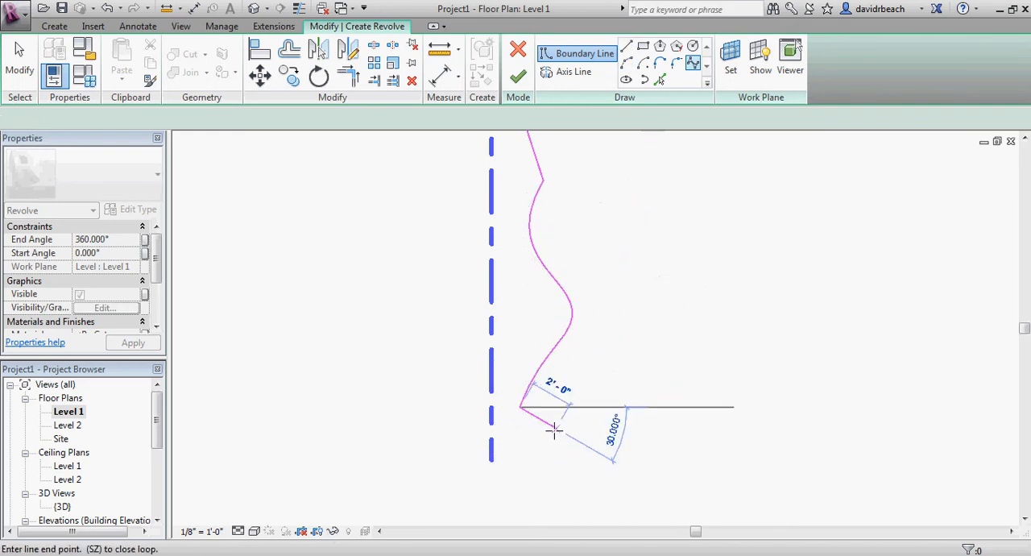
pyautogui.moveTo(537, 428); pyautogui.dragTo(540, 315, button='middle')
pyautogui.scroll(2, 528, 319)
pyautogui.click(522, 314)
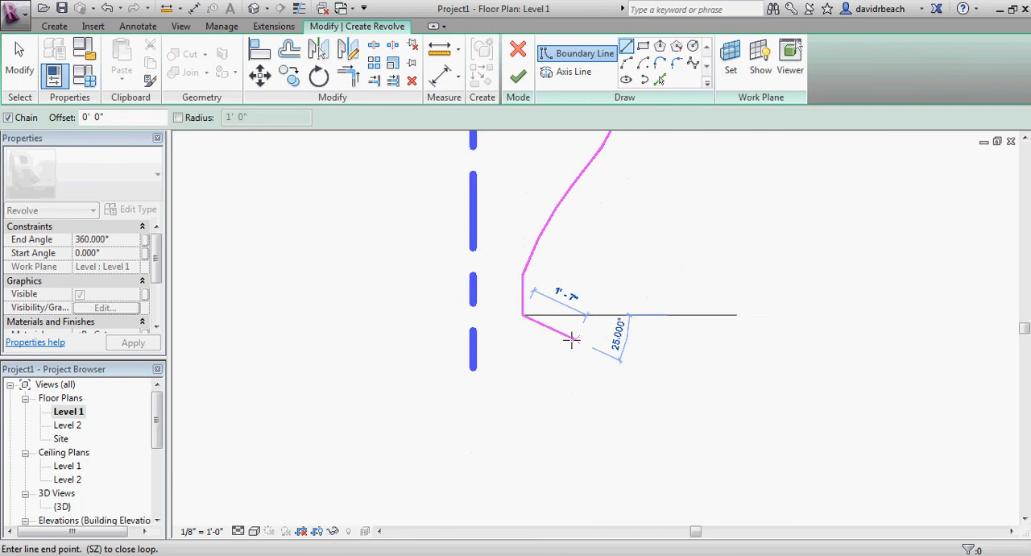
pyautogui.click(572, 338)
pyautogui.click(572, 368)
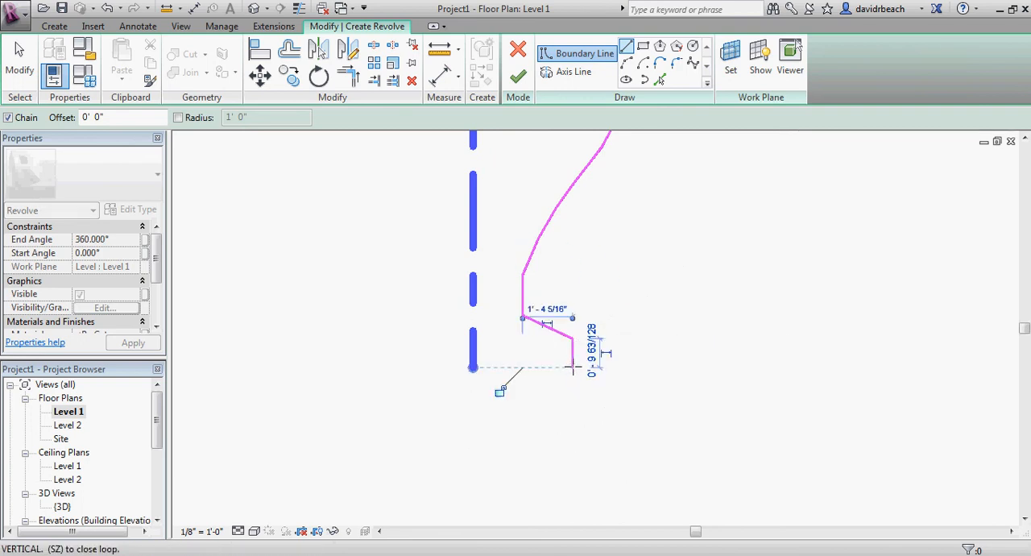
pyautogui.click(473, 367)
pyautogui.press('Escape')
pyautogui.scroll(-4, 583, 414)
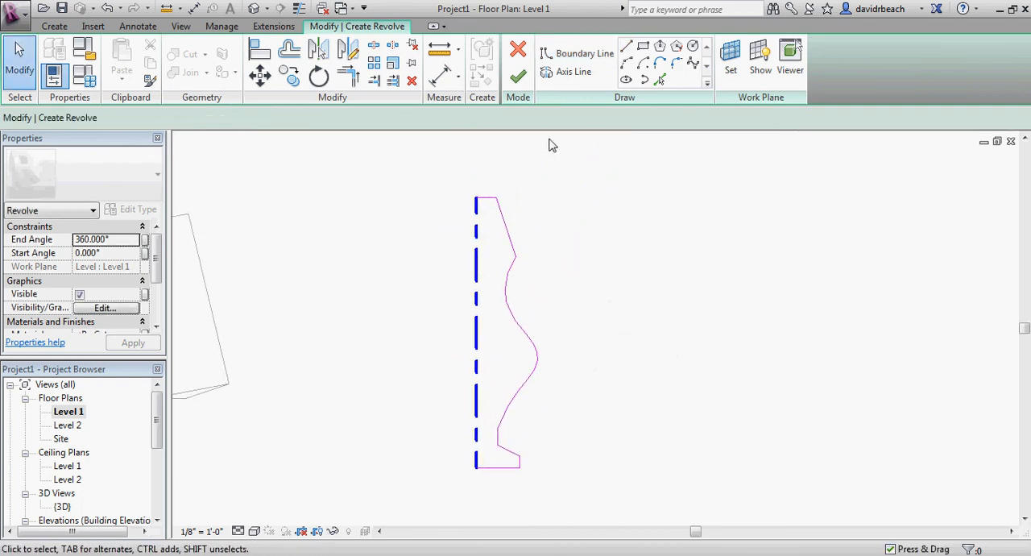
# Close the revolve boundary with a 17' line along the axis and finish the 360° revolve
pyautogui.click(518, 77)
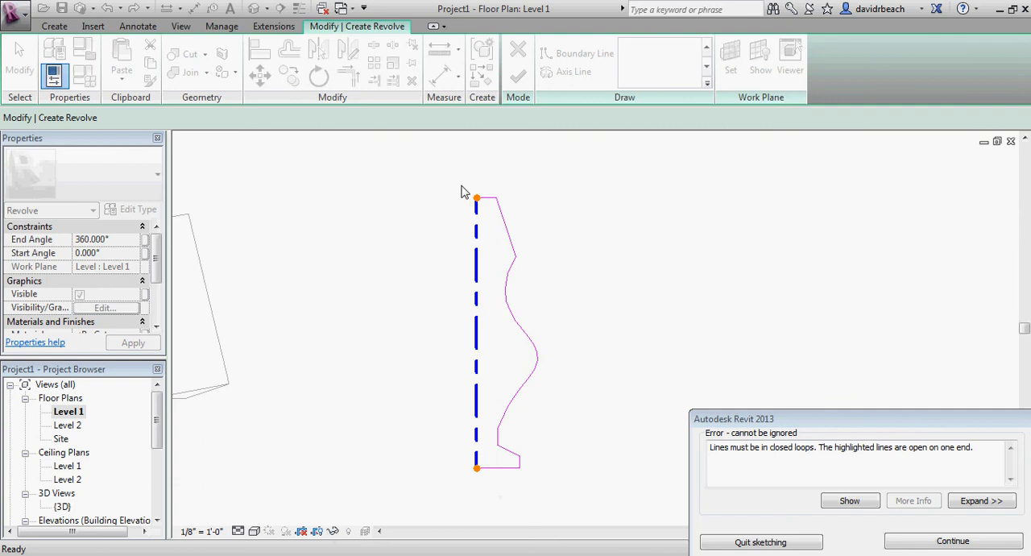
pyautogui.click(955, 542)
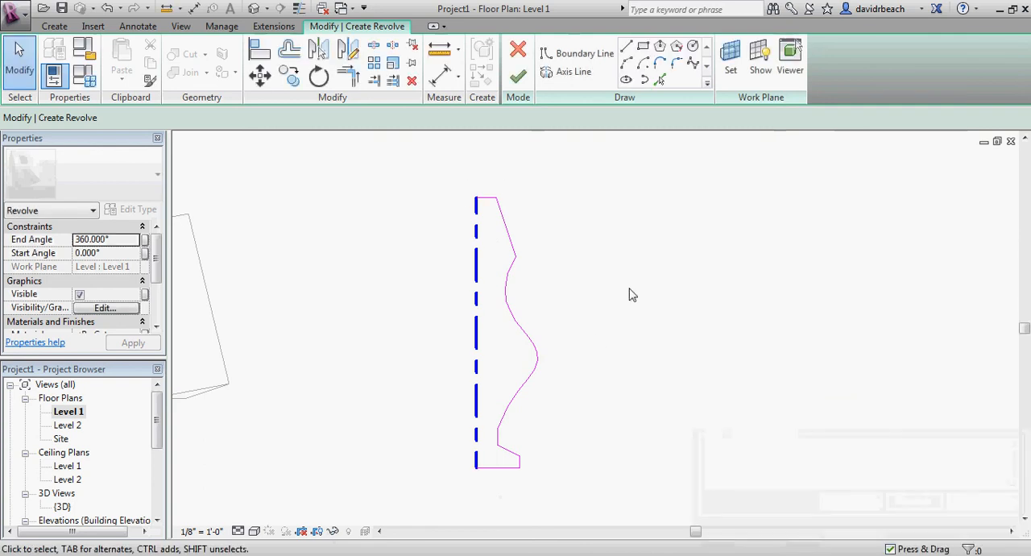
pyautogui.click(576, 54)
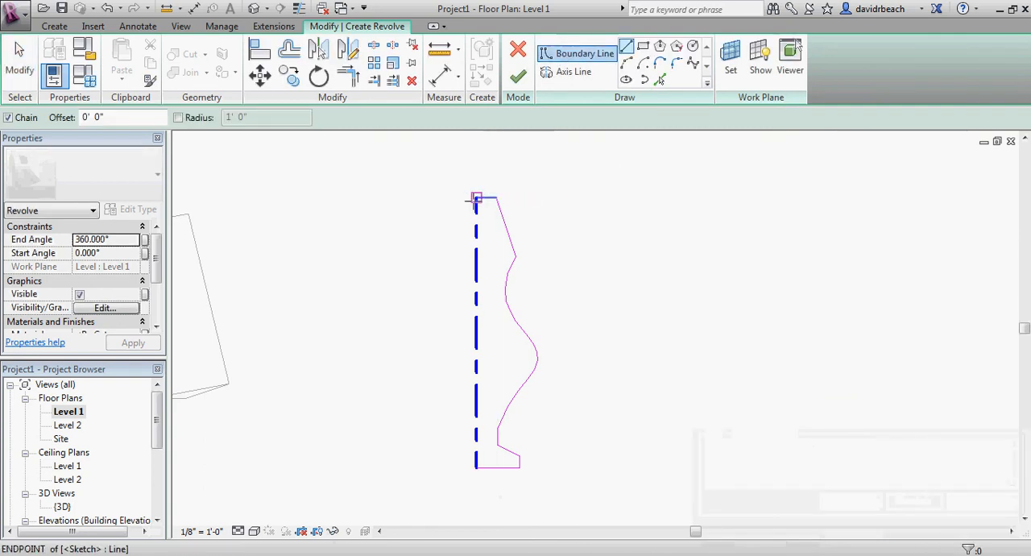
pyautogui.click(476, 198)
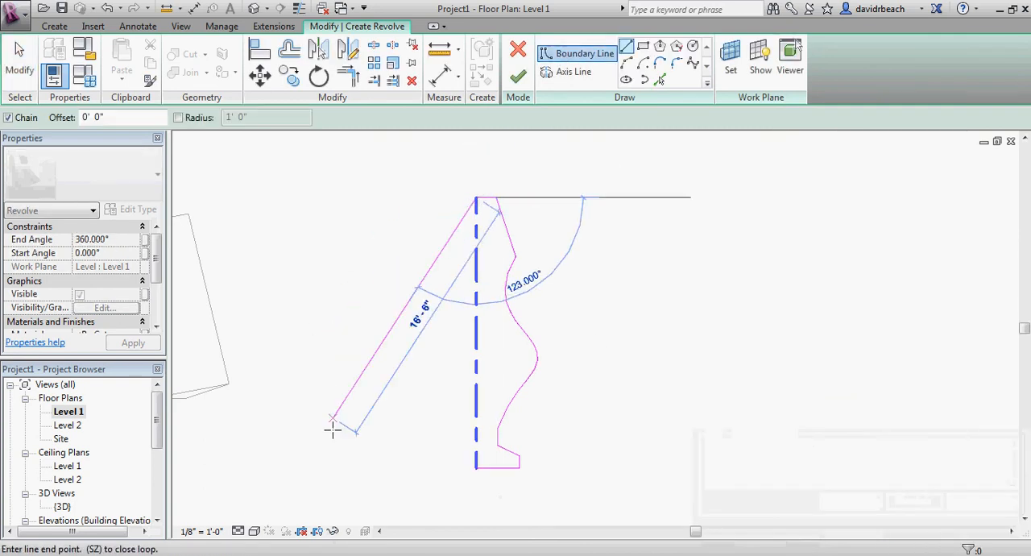
pyautogui.click(477, 468)
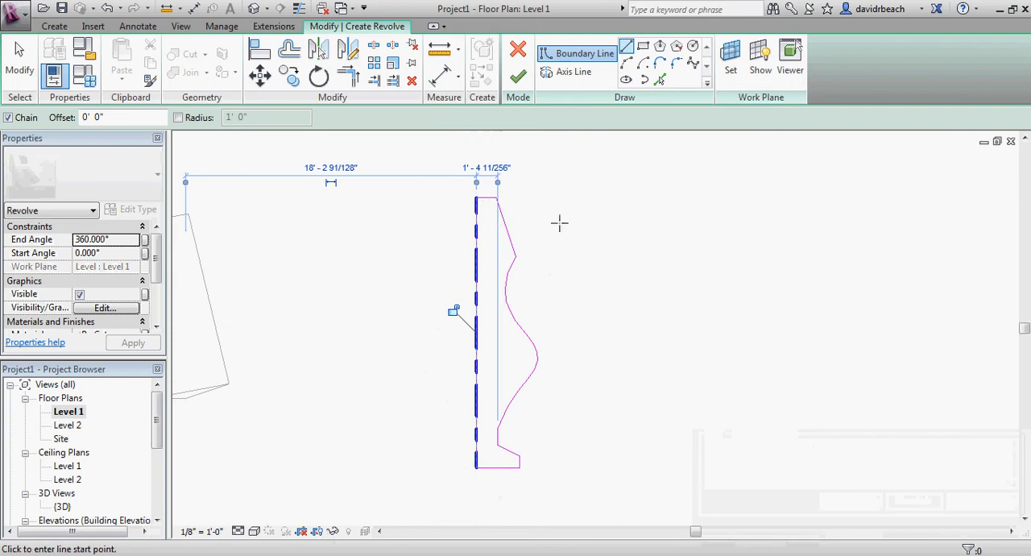
pyautogui.click(518, 76)
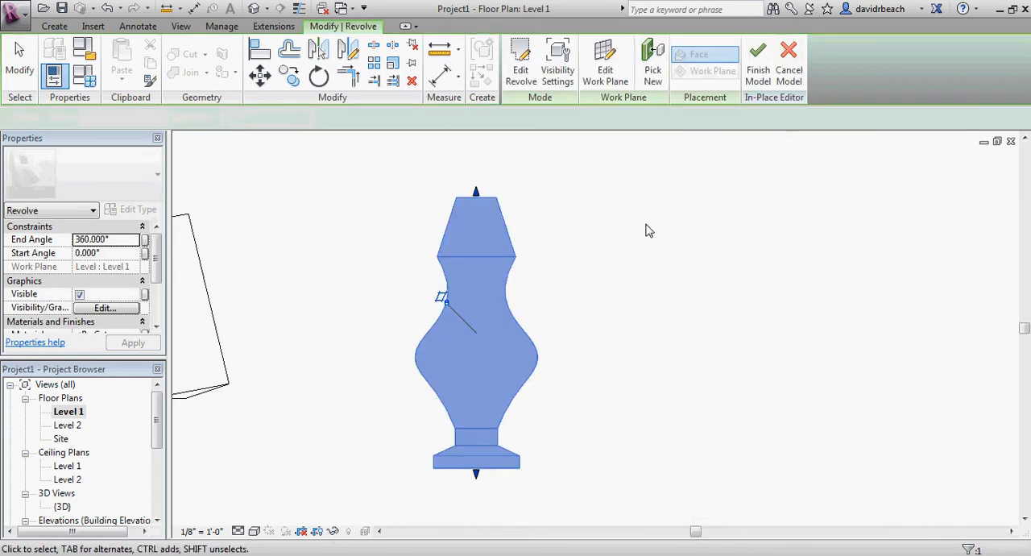
pyautogui.click(603, 200)
pyautogui.scroll(-1, 544, 195)
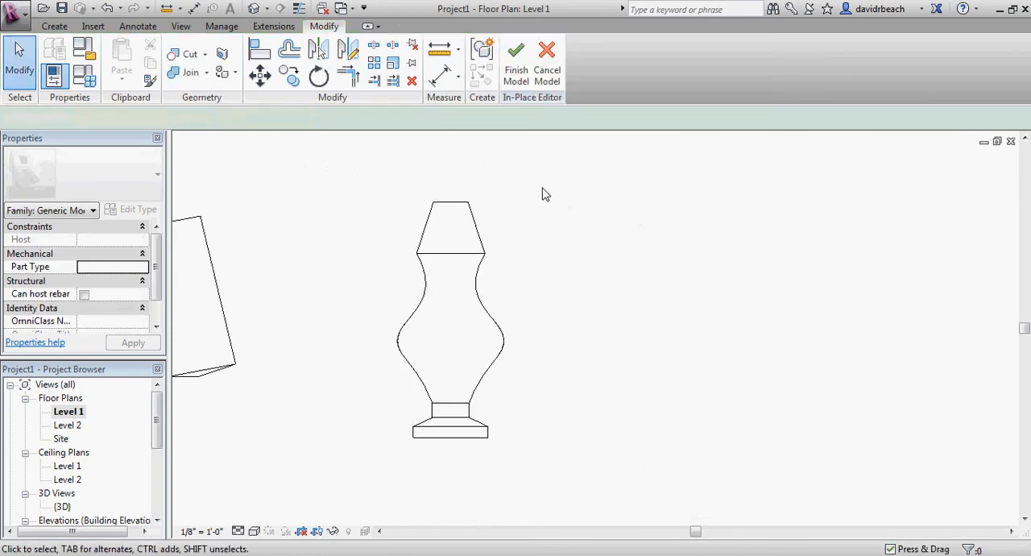
# Open the default 3D view and enter sketch editing for the baluster-shaped revolve
pyautogui.click(253, 8)
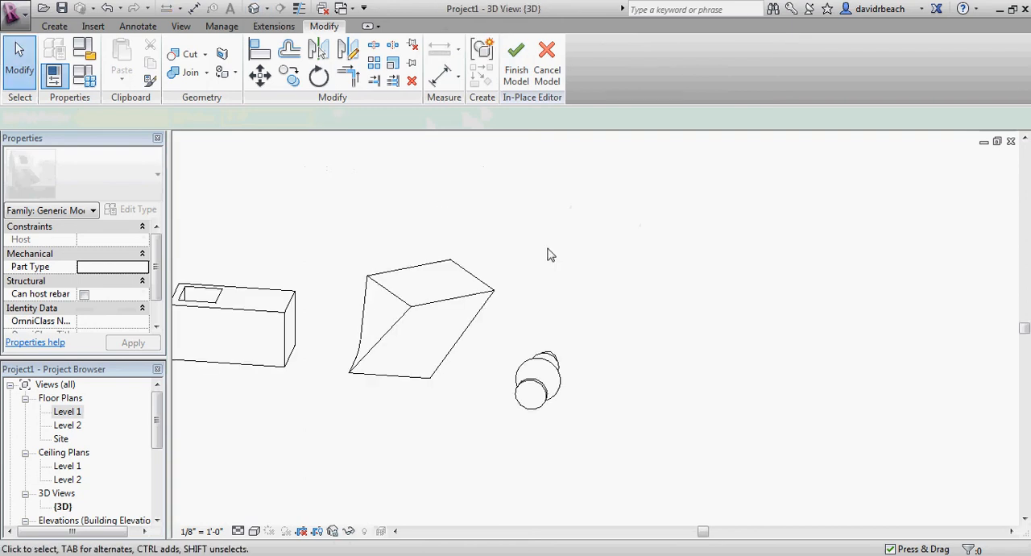
pyautogui.keyDown('shift'); pyautogui.moveTo(548, 254); pyautogui.dragTo(610, 350, button='middle'); pyautogui.keyUp('shift')
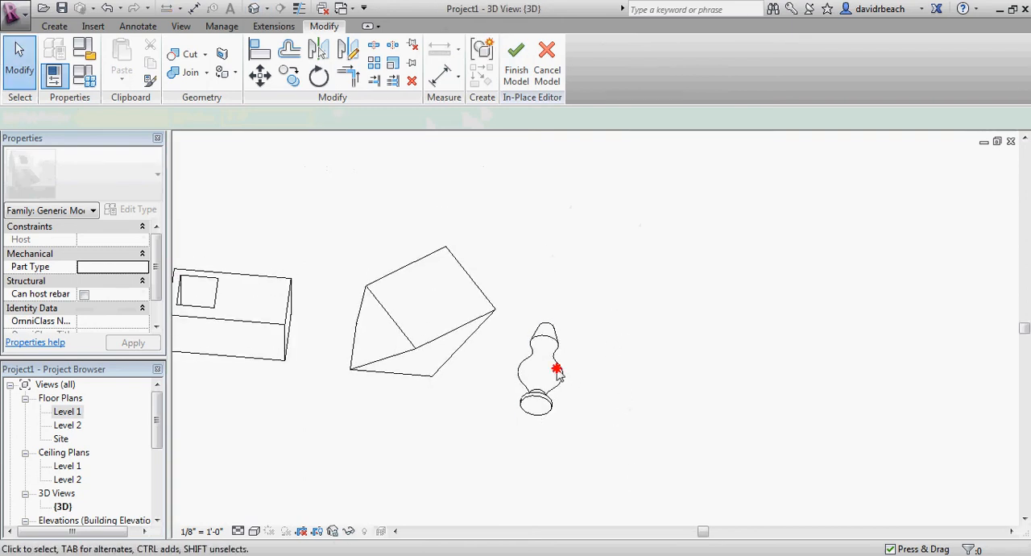
pyautogui.scroll(4, 556, 362)
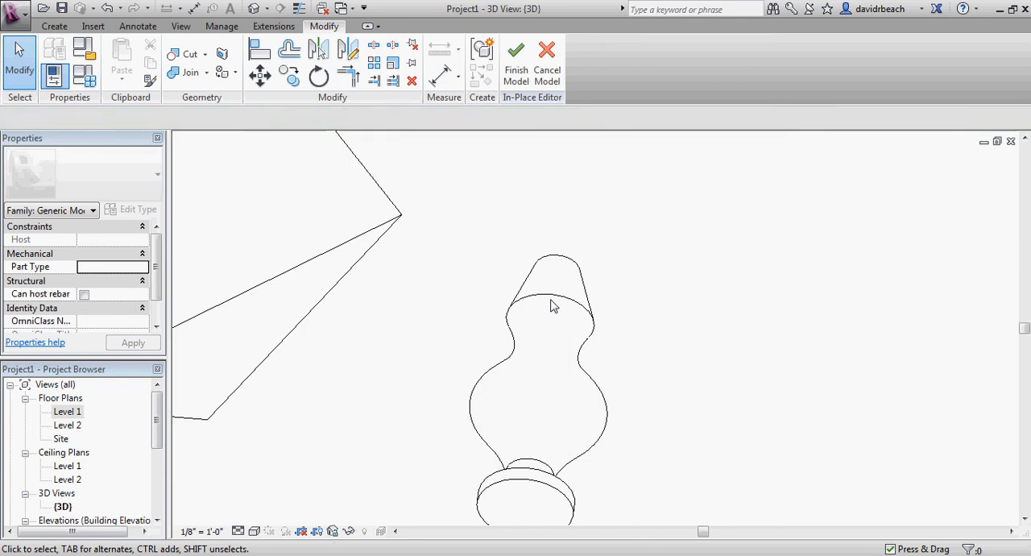
pyautogui.click(556, 298)
pyautogui.moveTo(543, 285)
pyautogui.keyDown('shift'); pyautogui.mouseDown(button='middle')
pyautogui.moveTo(594, 350)
pyautogui.moveTo(486, 346)
pyautogui.moveTo(412, 242)
pyautogui.moveTo(532, 203)
pyautogui.moveTo(615, 210)
pyautogui.moveTo(605, 253)
pyautogui.moveTo(564, 280)
pyautogui.moveTo(621, 288)
pyautogui.moveTo(596, 242)
pyautogui.moveTo(603, 265)
pyautogui.moveTo(623, 236)
pyautogui.mouseUp(button='middle'); pyautogui.keyUp('shift')
pyautogui.click(521, 64)
pyautogui.scroll(2, 599, 266)
# Draw an inner cavity outline with chained boundary lines starting and ending on the axis, its long side about 5' 3"
pyautogui.click(626, 50)
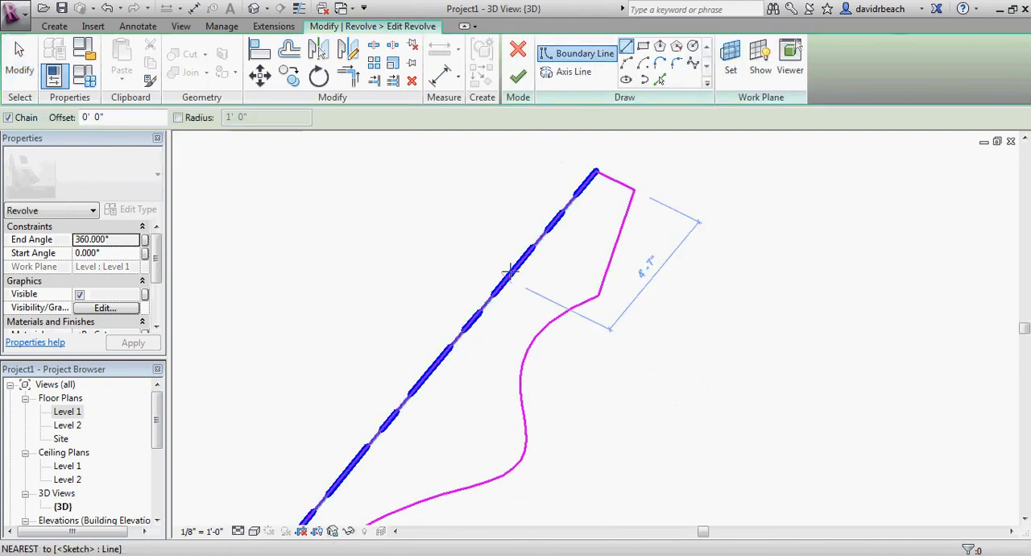
pyautogui.click(538, 240)
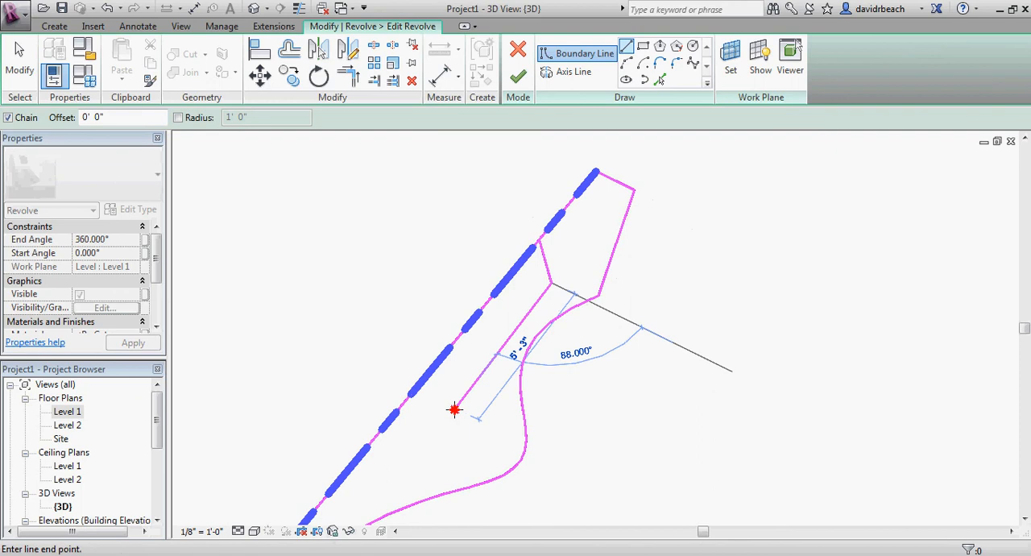
pyautogui.moveTo(454, 410)
pyautogui.mouseDown(button='middle')
pyautogui.moveTo(515, 370)
pyautogui.moveTo(534, 280)
pyautogui.moveTo(524, 318)
pyautogui.mouseUp(button='middle')
pyautogui.click(505, 275)
pyautogui.press('Escape')
pyautogui.press('Escape')
pyautogui.scroll(-2, 524, 318)
pyautogui.scroll(2, 541, 259)
pyautogui.moveTo(577, 190); pyautogui.dragTo(545, 215, button='middle')
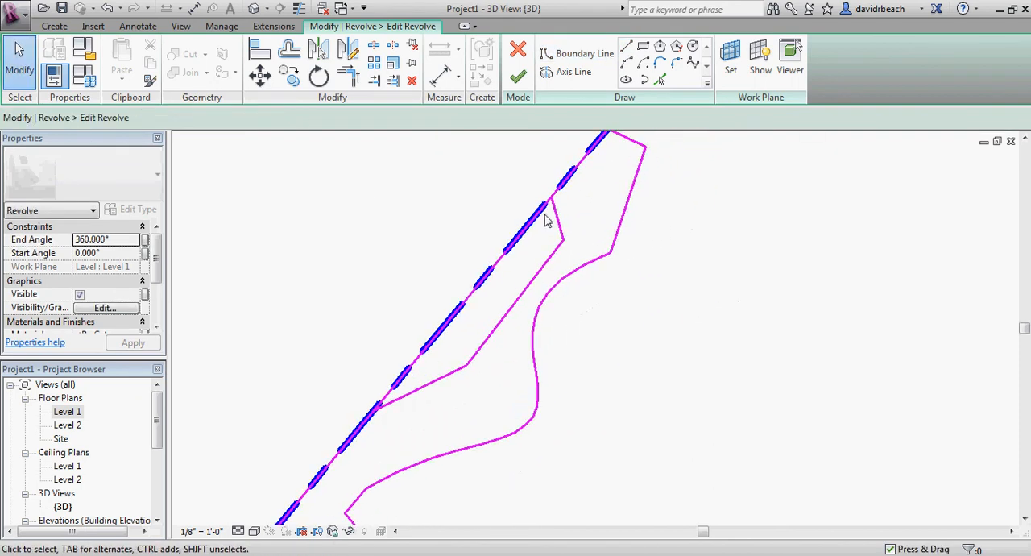
# Trim away the boundary line along the axis between the cavity's two ends and finish the revolve
pyautogui.click(373, 47)
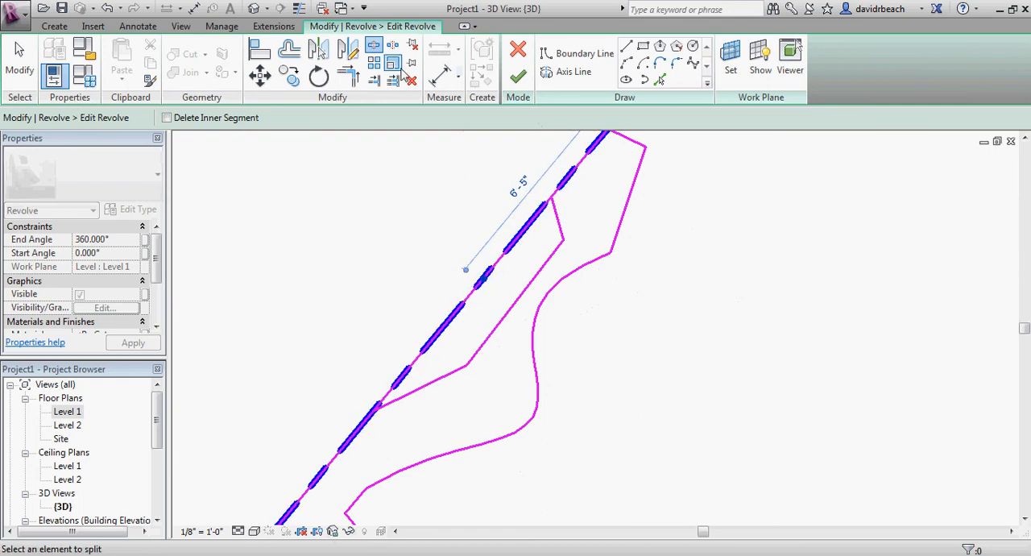
pyautogui.click(346, 74)
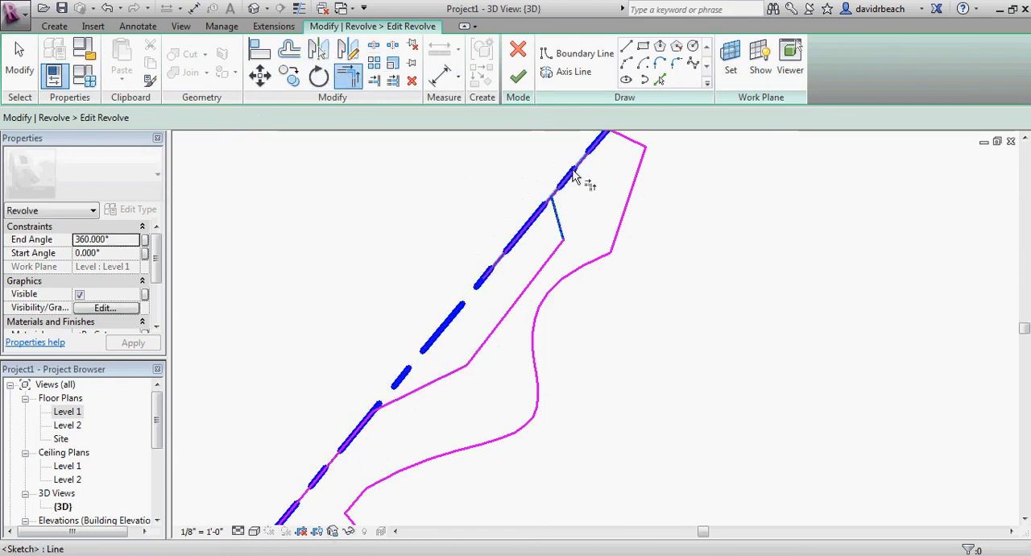
pyautogui.scroll(-3, 575, 217)
pyautogui.click(518, 78)
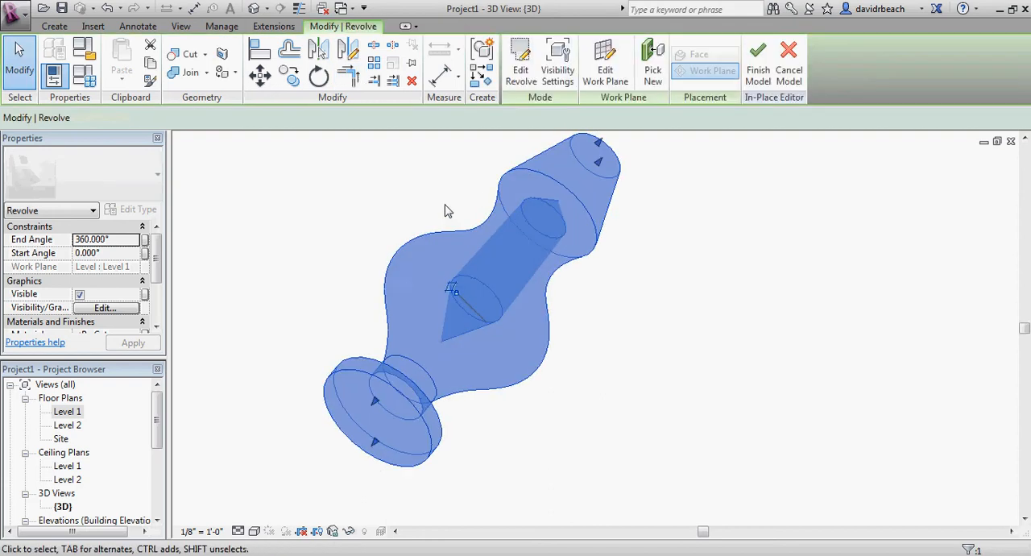
# Reopen the revolve's sketch and draw a boundary line parallel to the axis from the base line to the cavity's lower sloping line
pyautogui.moveTo(444, 361)
pyautogui.keyDown('shift'); pyautogui.mouseDown(button='middle')
pyautogui.moveTo(440, 278)
pyautogui.moveTo(470, 180)
pyautogui.moveTo(555, 157)
pyautogui.moveTo(516, 156)
pyautogui.moveTo(511, 450)
pyautogui.moveTo(456, 358)
pyautogui.mouseUp(button='middle'); pyautogui.keyUp('shift')
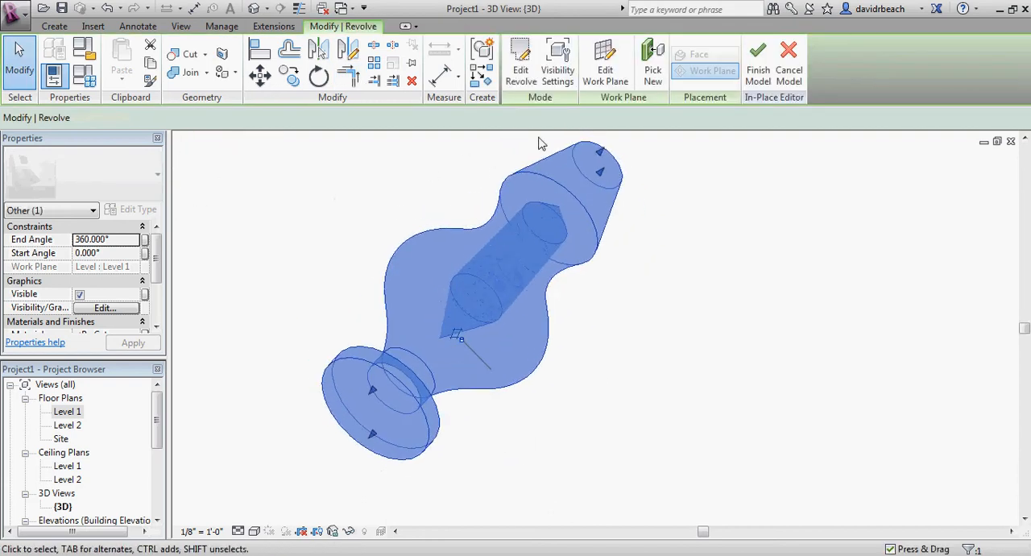
pyautogui.click(518, 71)
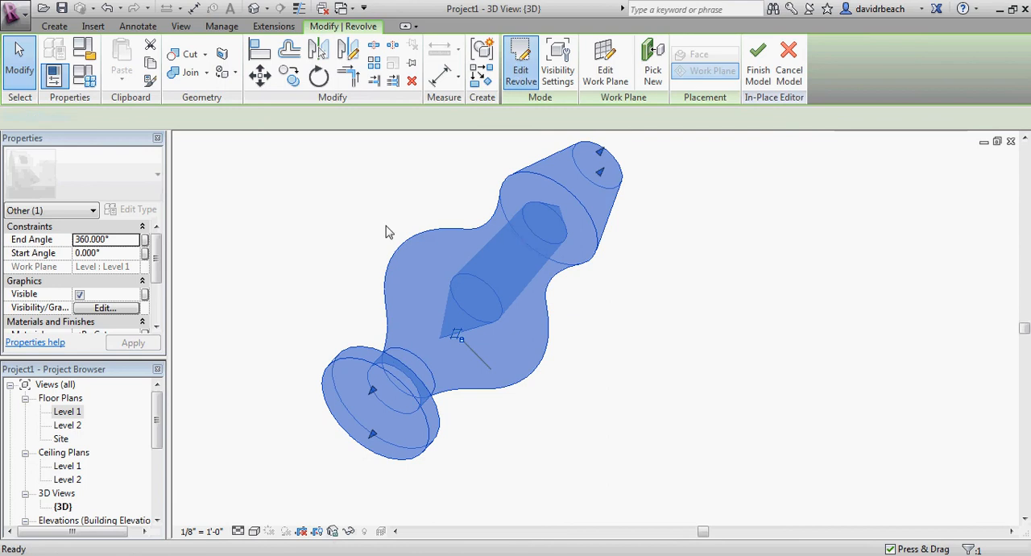
pyautogui.scroll(2, 461, 357)
pyautogui.moveTo(470, 354); pyautogui.dragTo(486, 314, button='middle')
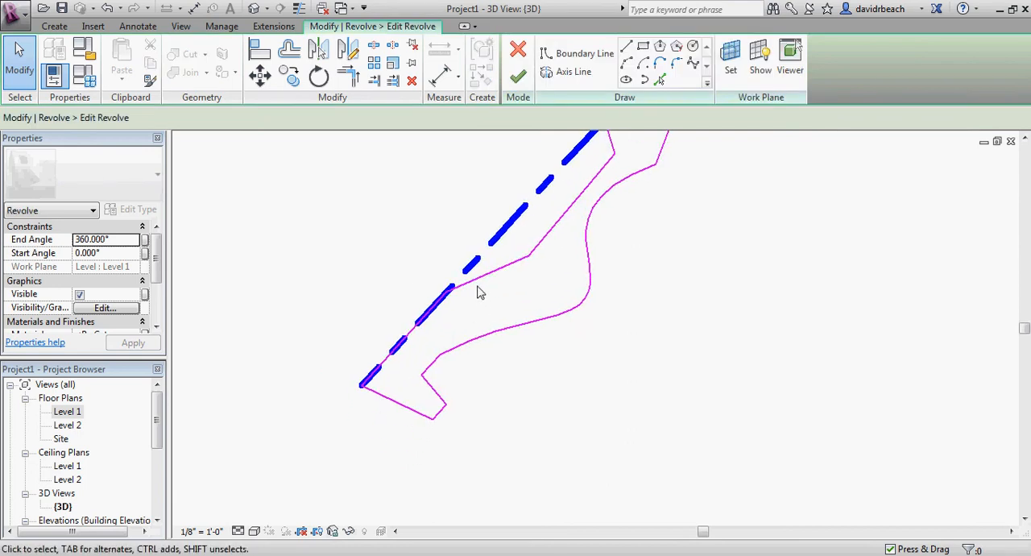
pyautogui.click(627, 49)
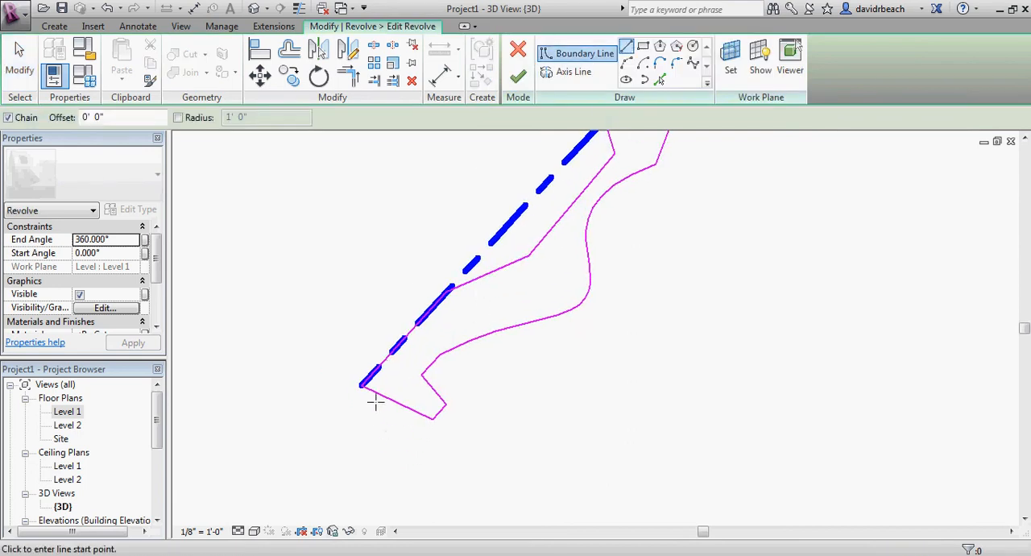
pyautogui.click(364, 387)
pyautogui.click(488, 274)
pyautogui.press('Escape')
pyautogui.press('Escape')
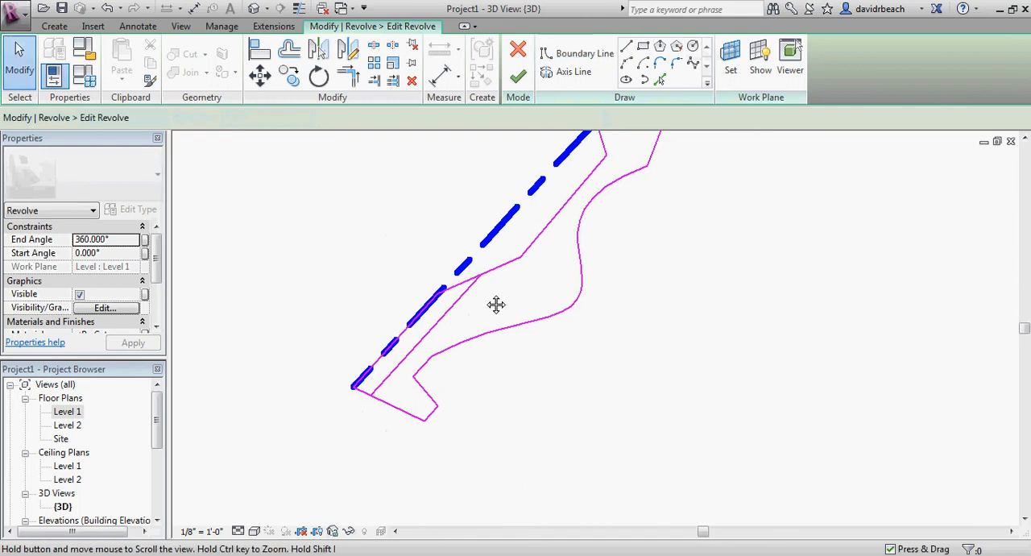
# Trim the new parallel line and the cavity's lower sloping line to a shared corner
pyautogui.press('t')
pyautogui.press('r')
pyautogui.click(479, 286)
pyautogui.click(493, 271)
pyautogui.press('Escape')
# Try to finish the edited revolve sketch, then return to sketching
pyautogui.scroll(-2, 352, 245)
pyautogui.moveTo(351, 245); pyautogui.dragTo(356, 251, button='middle')
pyautogui.click(377, 317)
pyautogui.moveTo(353, 293); pyautogui.dragTo(360, 299, button='middle')
pyautogui.scroll(5, 349, 296)
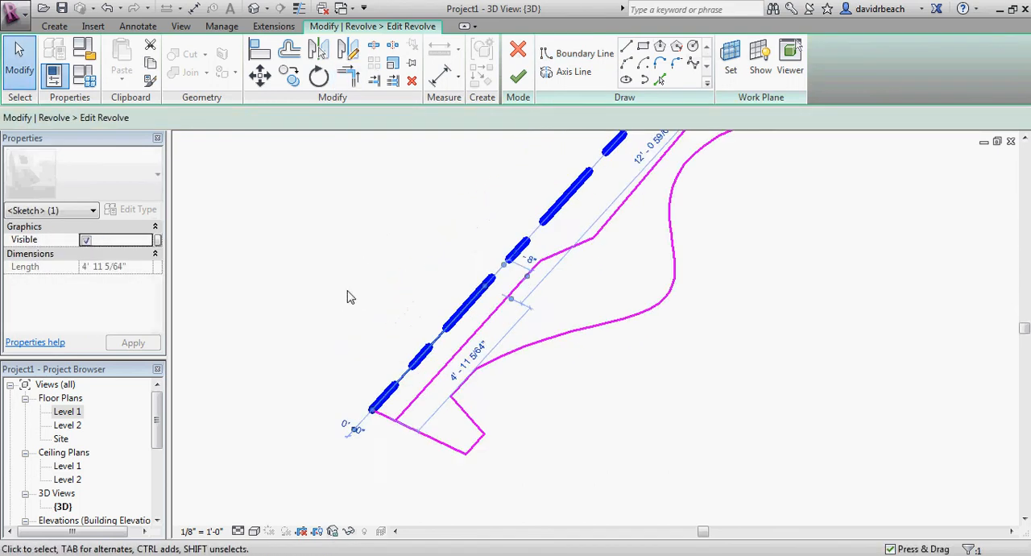
pyautogui.click(419, 302)
pyautogui.scroll(2, 475, 282)
pyautogui.scroll(-2, 428, 364)
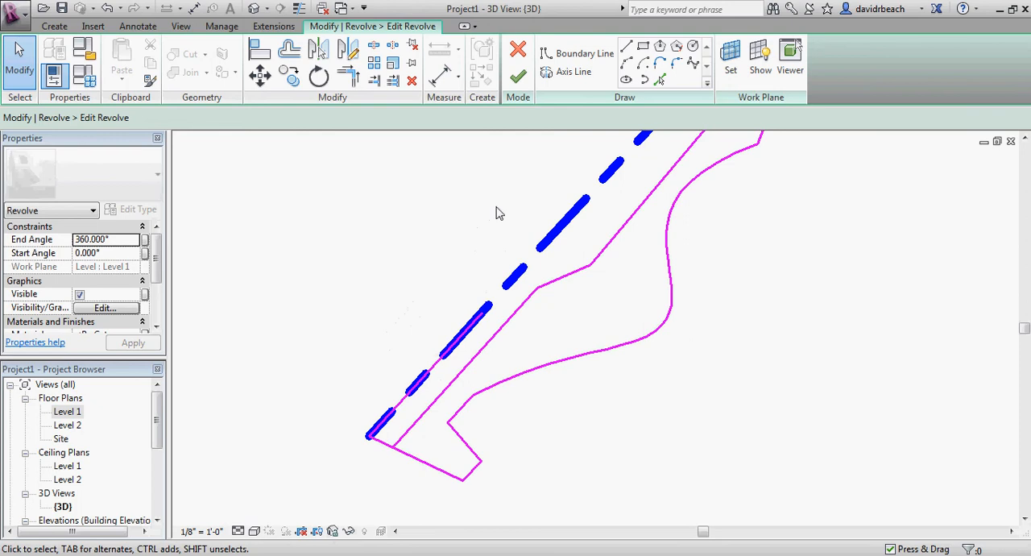
pyautogui.click(520, 80)
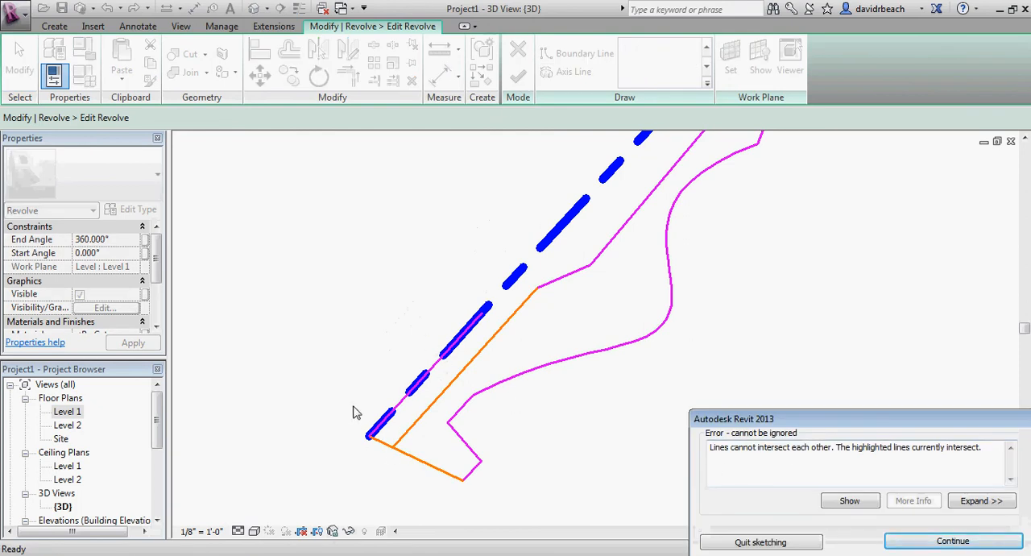
pyautogui.click(946, 542)
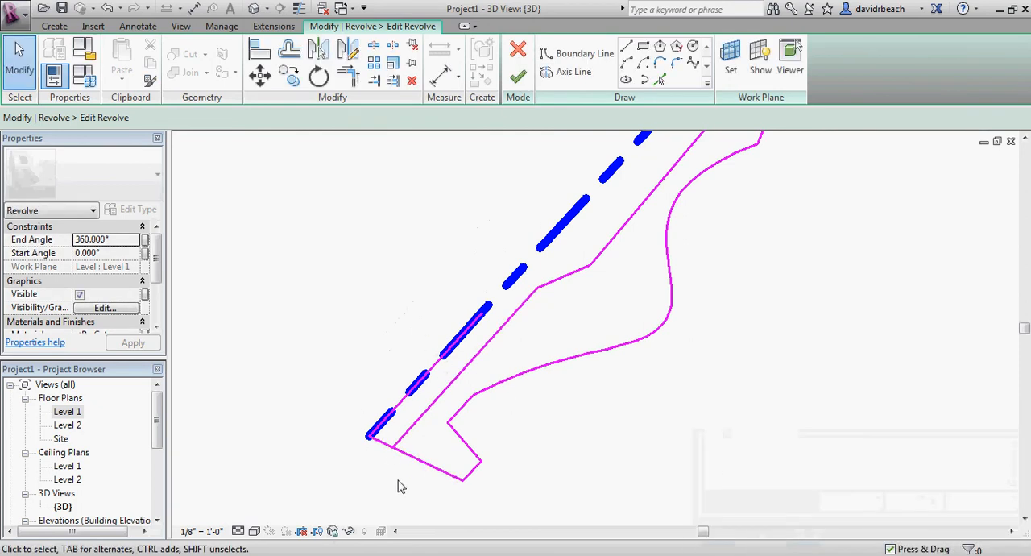
# Trim the base line back to the parallel inner line, keeping the outer part of the base
pyautogui.scroll(2, 394, 488)
pyautogui.press('t')
pyautogui.press('r')
pyautogui.click(411, 427)
pyautogui.click(412, 394)
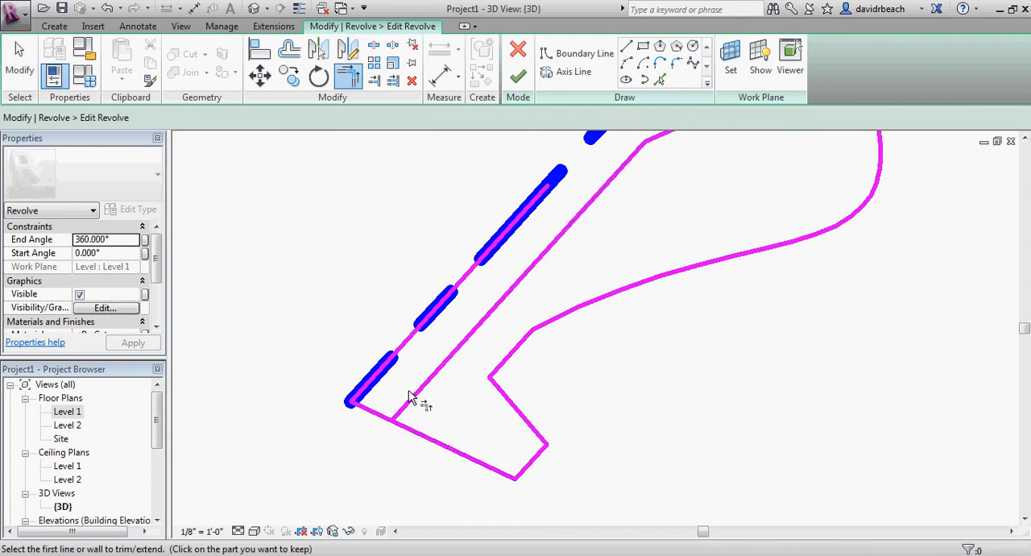
pyautogui.click(408, 399)
pyautogui.click(407, 431)
pyautogui.press('Escape')
# Delete the leftover boundary line on the axis, finish the revolve and inspect its hollow base in 3D
pyautogui.click(406, 352)
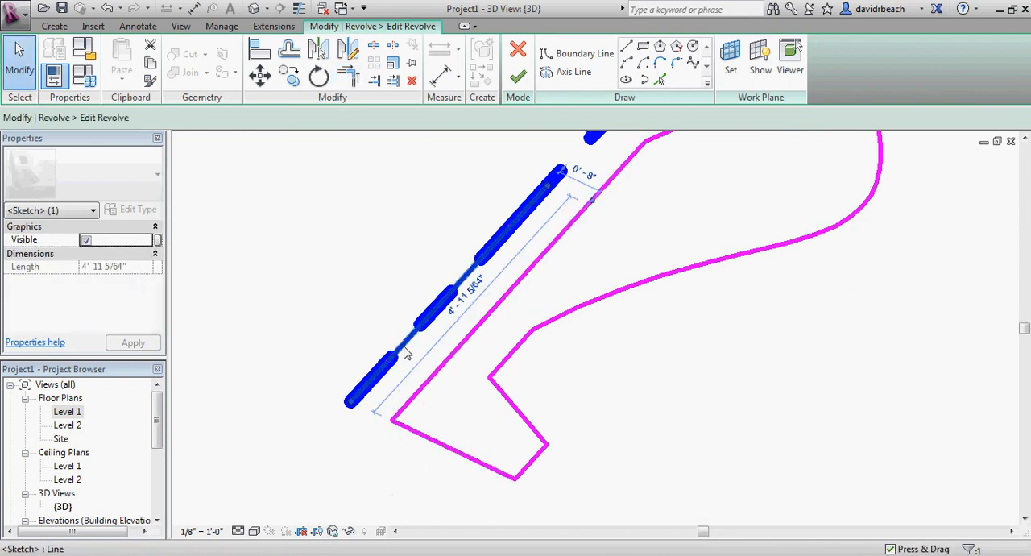
pyautogui.press('Delete')
pyautogui.scroll(-2, 499, 348)
pyautogui.click(518, 75)
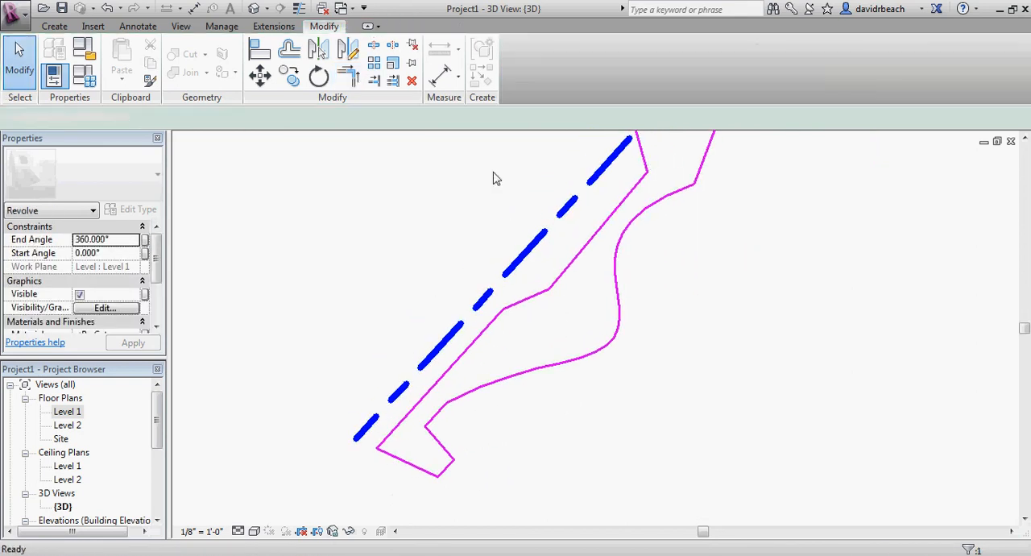
pyautogui.keyDown('shift'); pyautogui.moveTo(562, 389); pyautogui.dragTo(408, 390, button='middle'); pyautogui.keyUp('shift')
pyautogui.click(672, 223)
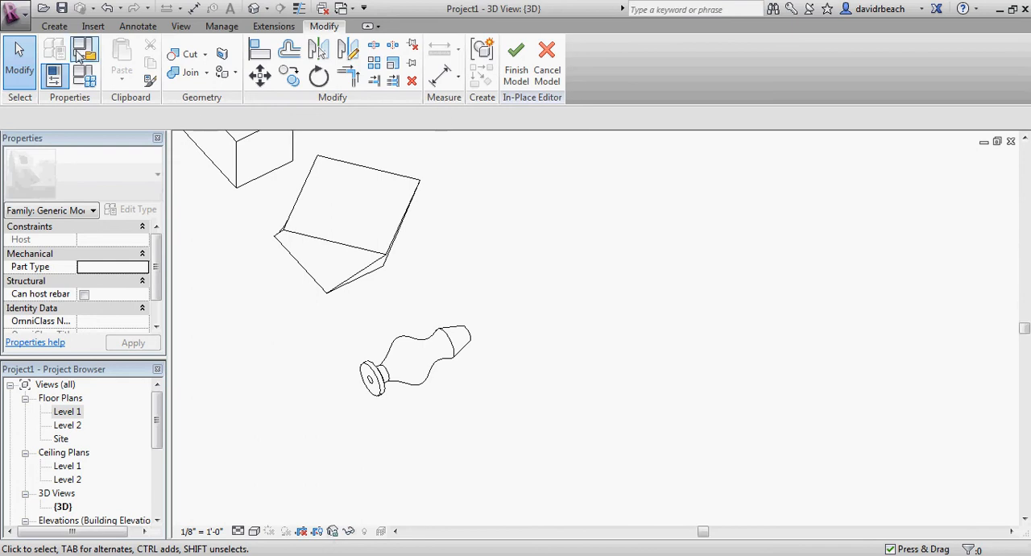
# Start a Sweep form and go to the Level 1 floor plan, showing the empty area beside the revolve
pyautogui.click(56, 26)
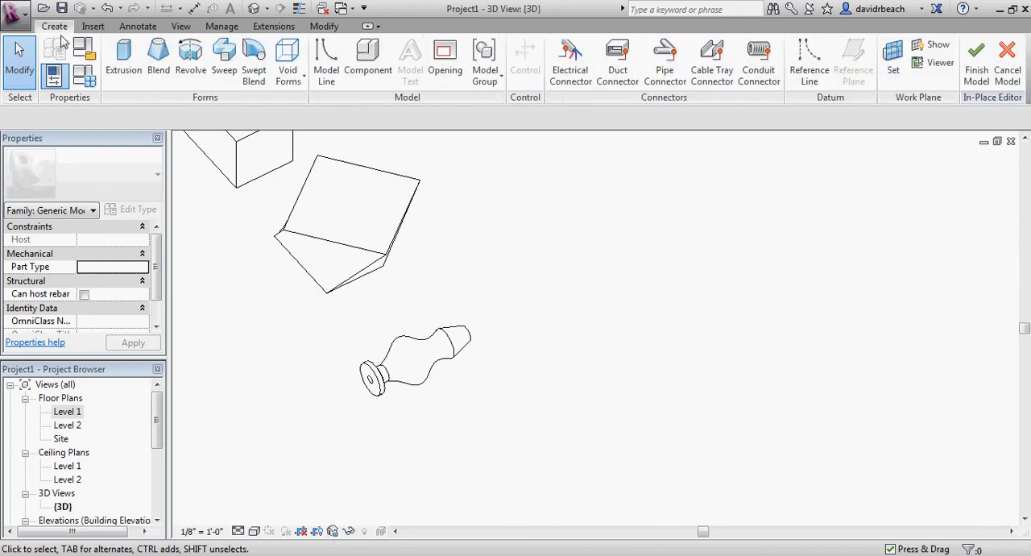
pyautogui.click(229, 70)
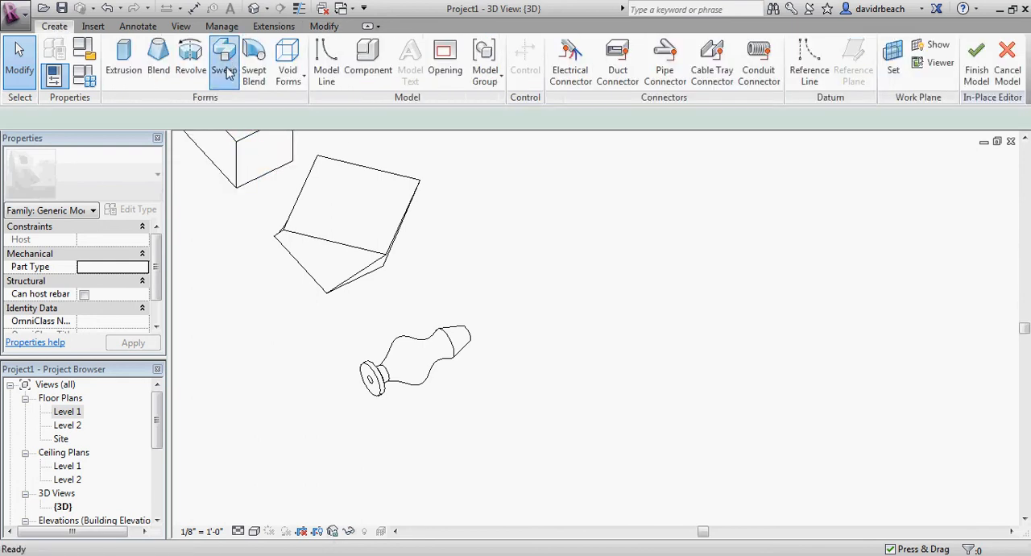
pyautogui.doubleClick(66, 414)
pyautogui.scroll(-3, 509, 352)
pyautogui.moveTo(520, 353); pyautogui.dragTo(434, 356, button='middle')
pyautogui.scroll(-2, 488, 356)
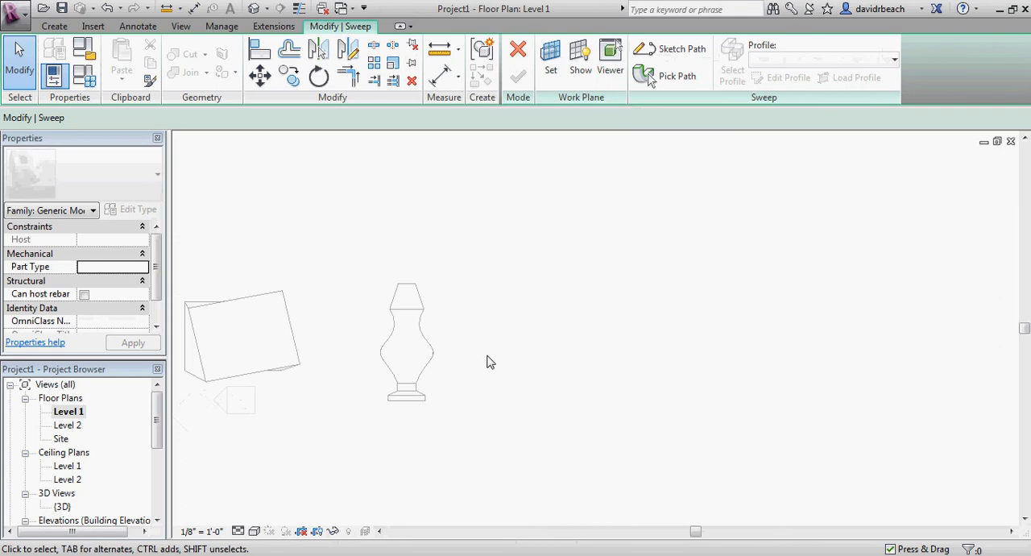
# Sketch the sweep path beside the revolve as a six-point spline that rises in an S-curve, arches over and descends
pyautogui.click(668, 50)
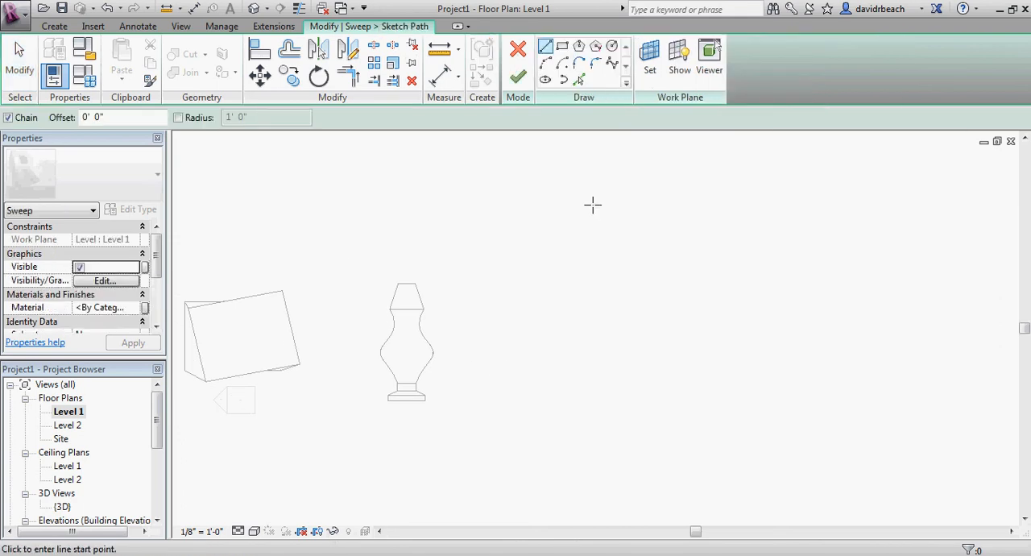
pyautogui.click(613, 63)
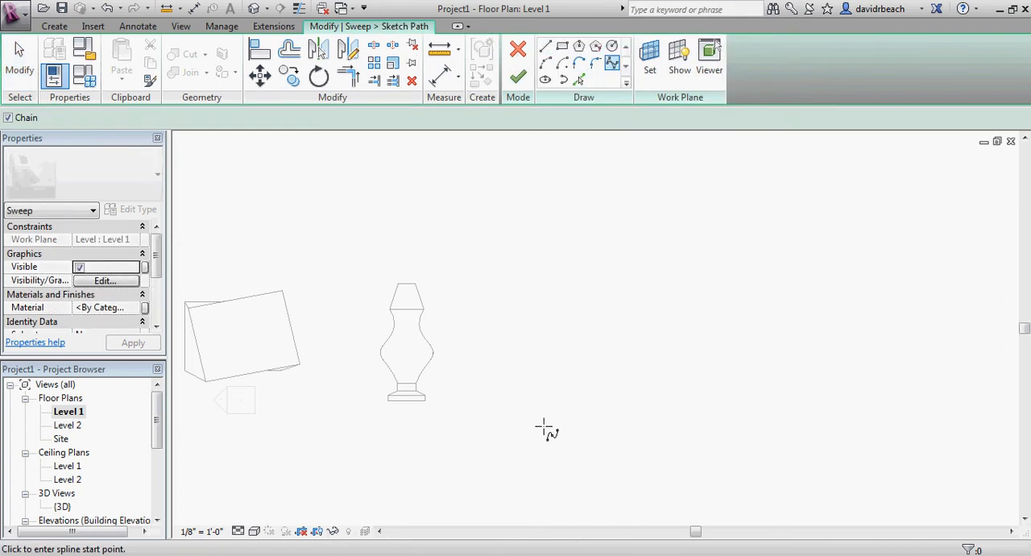
pyautogui.click(493, 441)
pyautogui.click(553, 373)
pyautogui.click(486, 285)
pyautogui.click(502, 185)
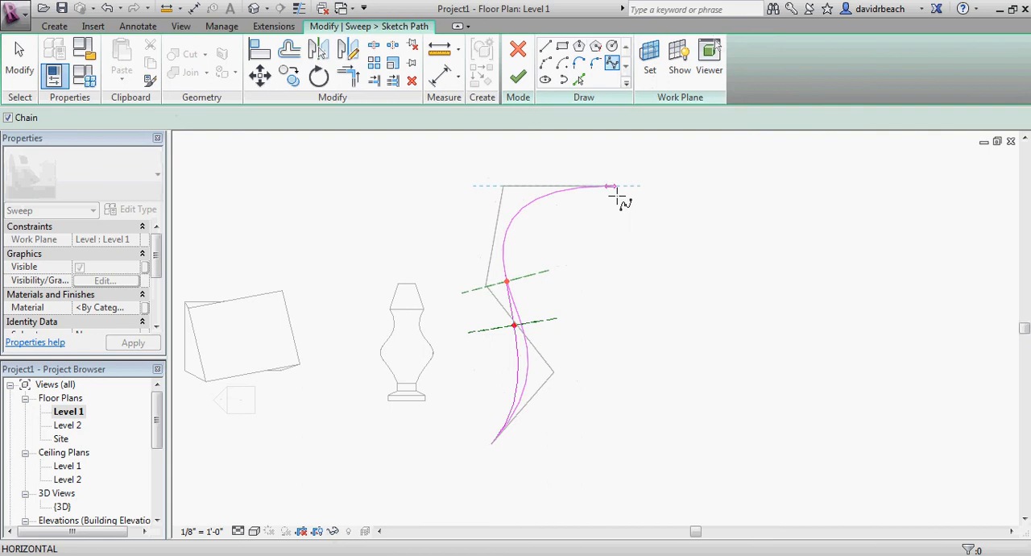
pyautogui.click(621, 199)
pyautogui.click(652, 300)
pyautogui.press('Escape')
pyautogui.press('Escape')
# Check the profile plane's location on the spline and finish the sweep path
pyautogui.moveTo(623, 326); pyautogui.dragTo(610, 333, button='middle')
pyautogui.scroll(3, 552, 307)
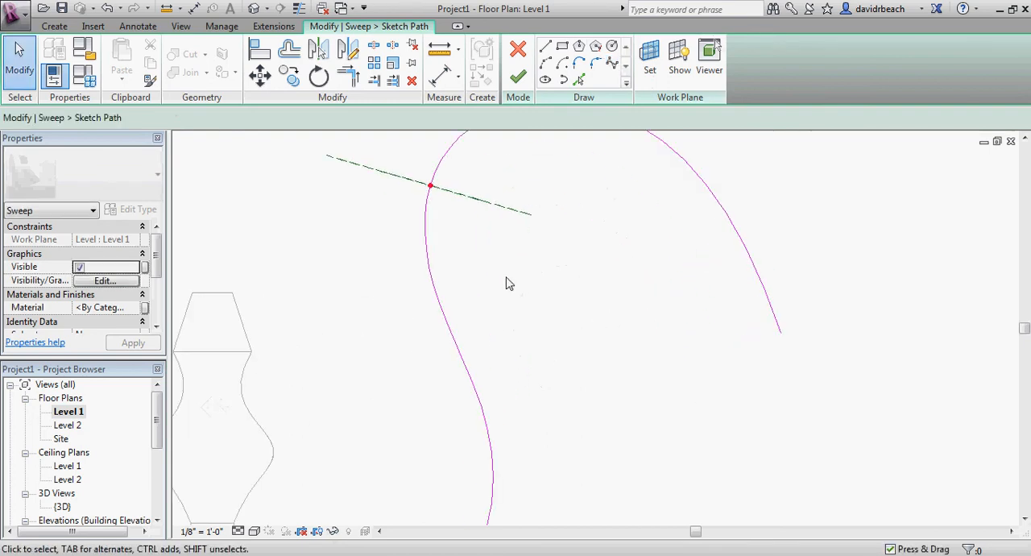
pyautogui.moveTo(527, 212); pyautogui.dragTo(571, 326, button='middle')
pyautogui.scroll(1, 570, 326)
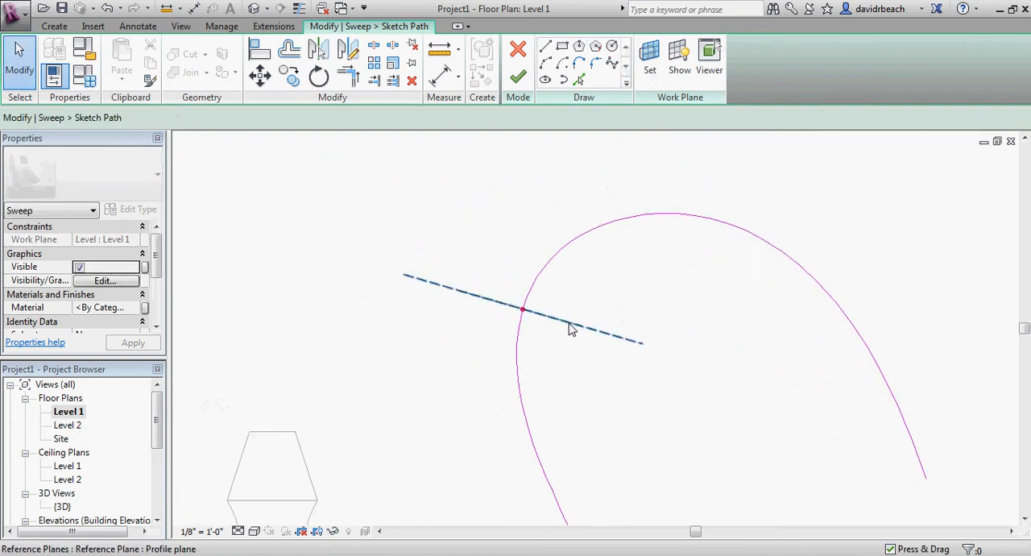
pyautogui.scroll(3, 516, 300)
pyautogui.scroll(-4, 499, 296)
pyautogui.scroll(-3, 569, 336)
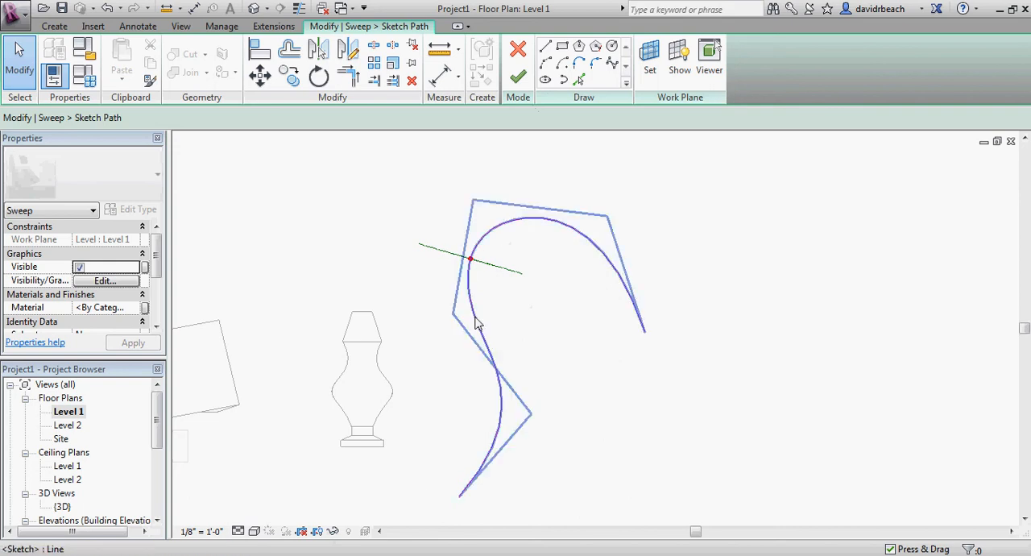
pyautogui.moveTo(521, 326); pyautogui.dragTo(527, 330, button='middle')
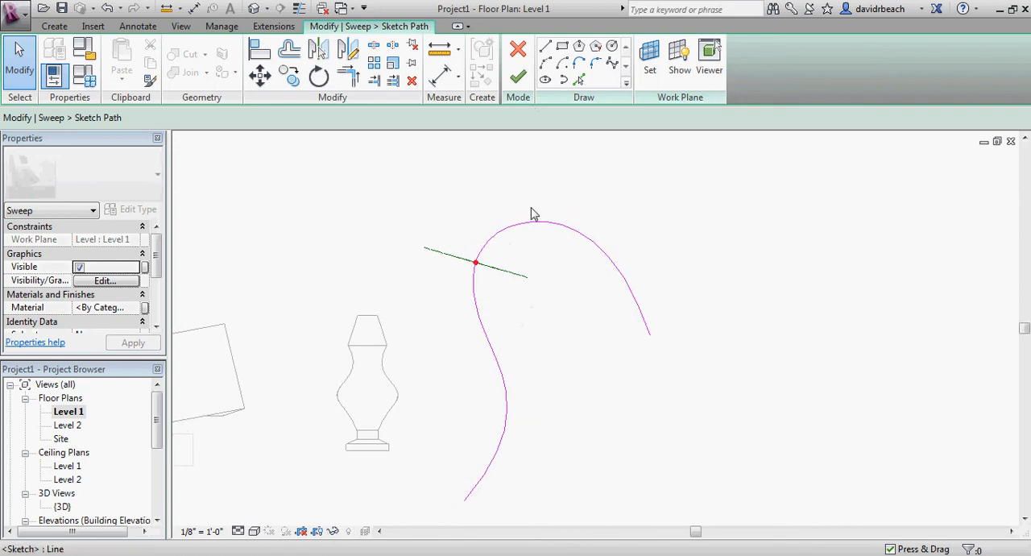
pyautogui.click(518, 80)
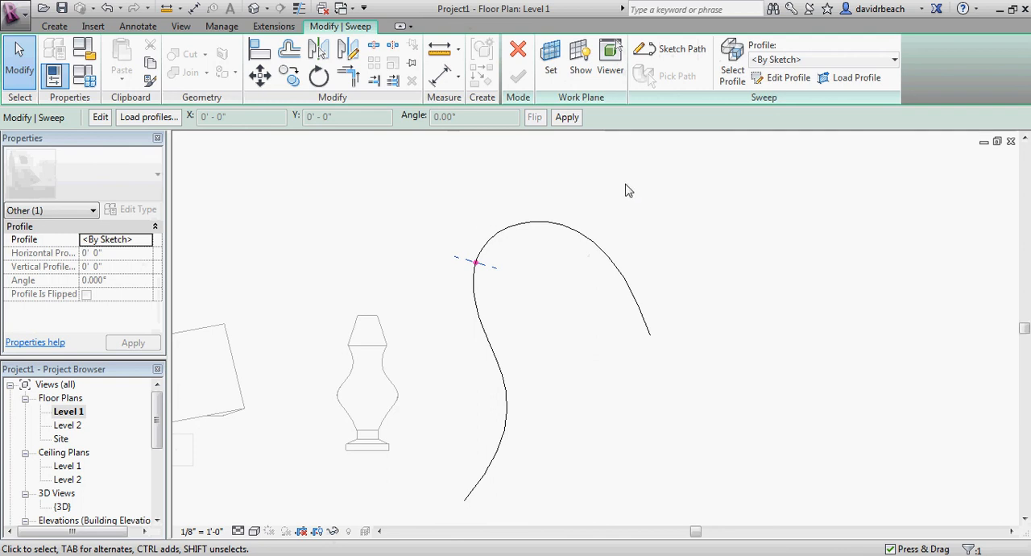
pyautogui.moveTo(627, 203); pyautogui.dragTo(585, 208, button='middle')
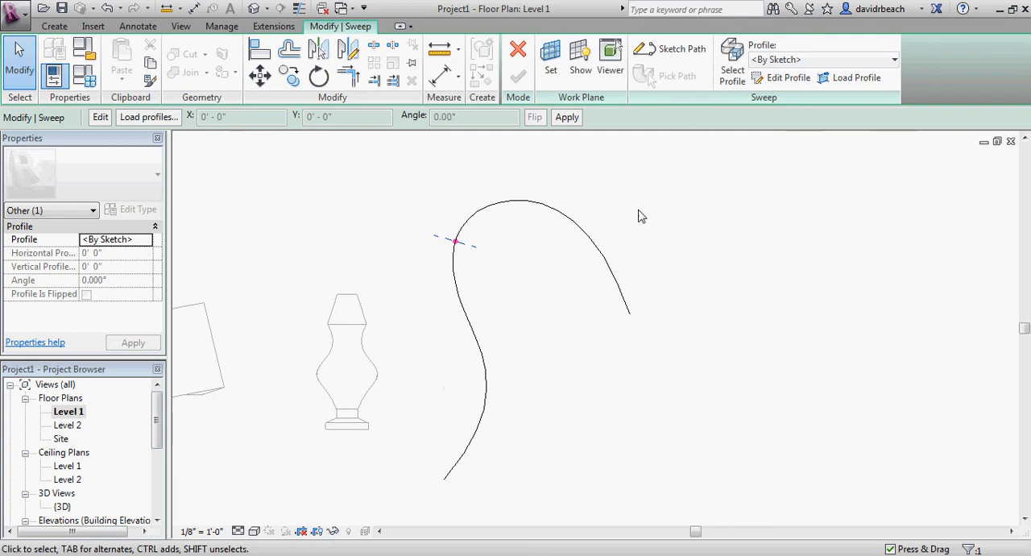
pyautogui.click(779, 79)
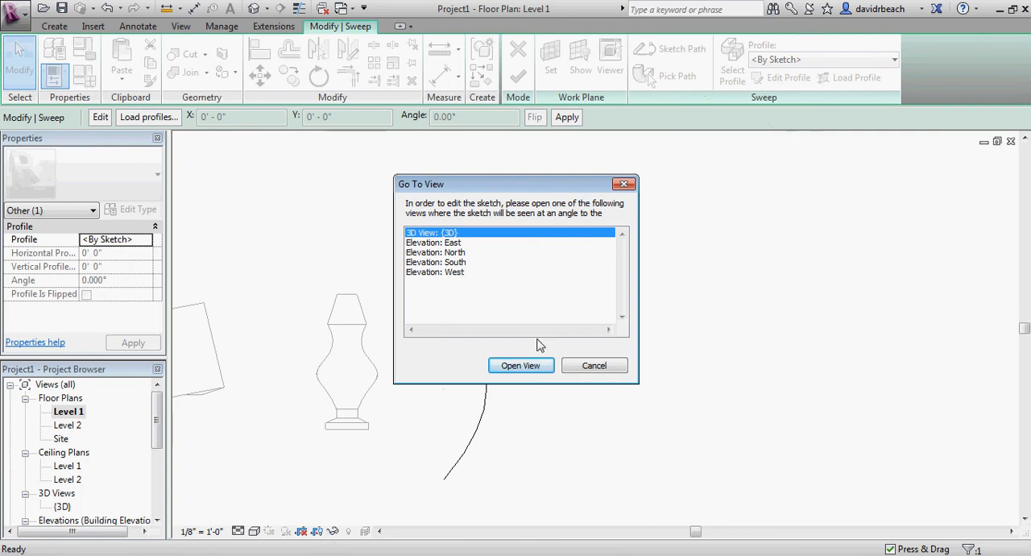
pyautogui.click(593, 367)
pyautogui.scroll(5, 459, 254)
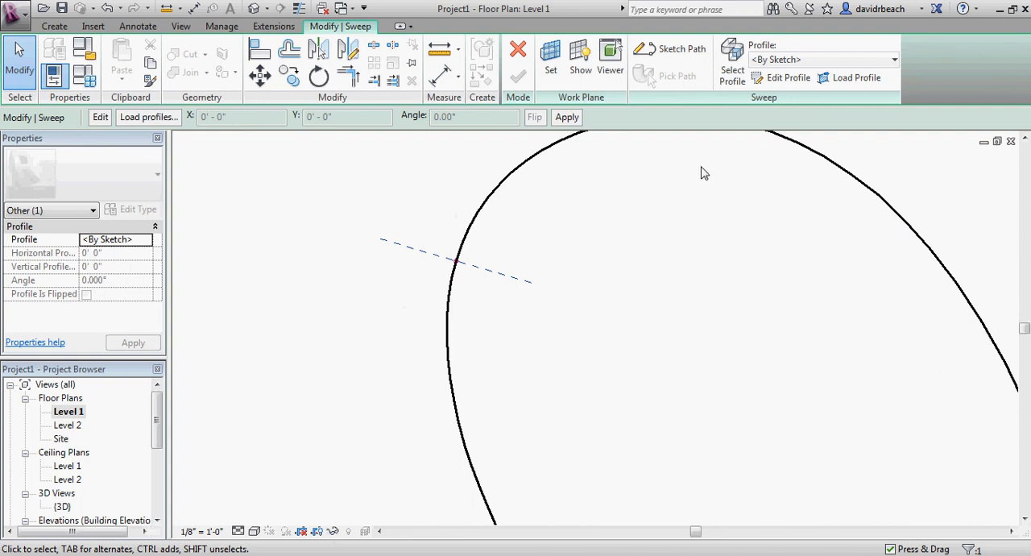
# Open the sweep's profile for editing in the {3D} view and show its profile plane on the spline up close
pyautogui.click(792, 80)
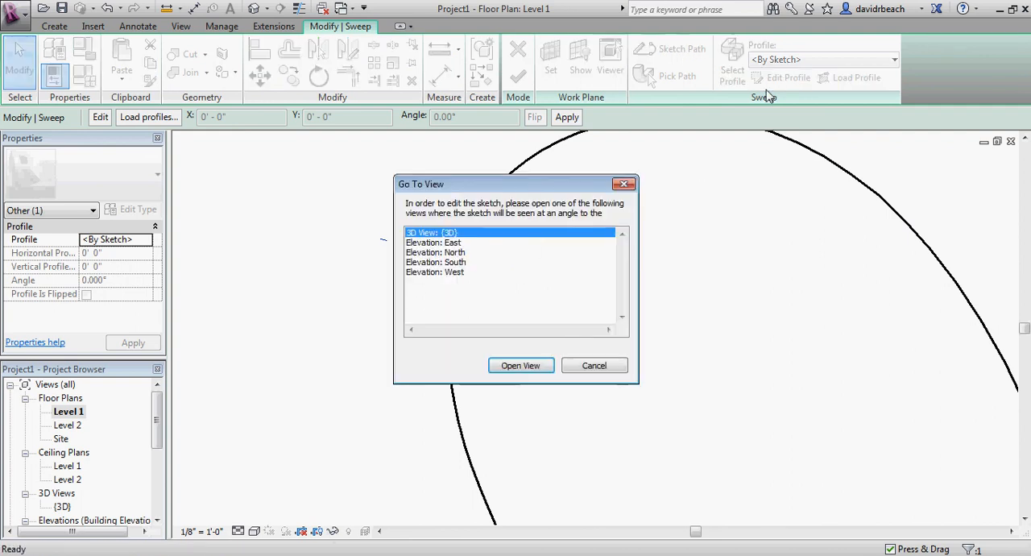
pyautogui.click(523, 365)
pyautogui.keyDown('shift'); pyautogui.moveTo(679, 266); pyautogui.dragTo(444, 346, button='middle'); pyautogui.keyUp('shift')
pyautogui.scroll(3, 477, 346)
pyautogui.scroll(2, 477, 347)
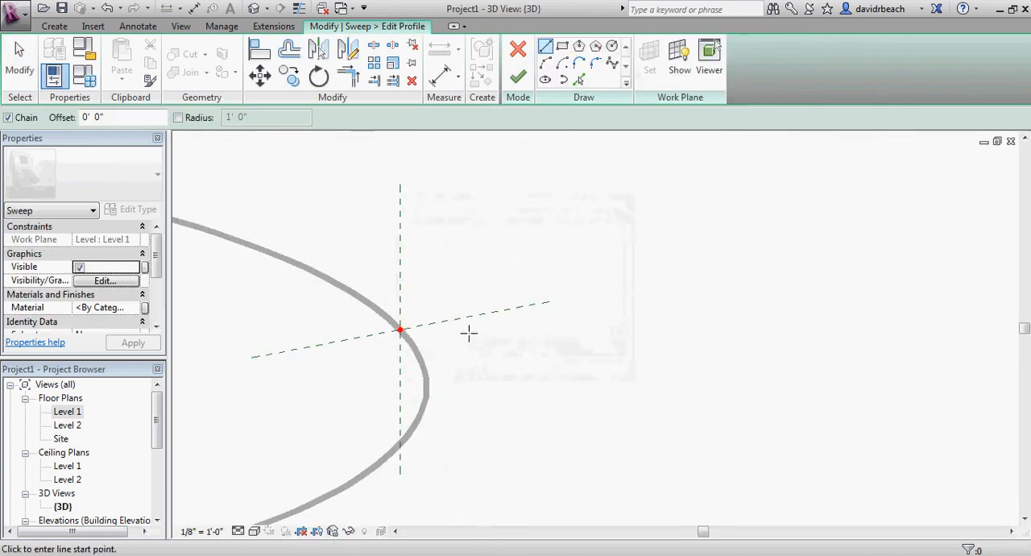
pyautogui.moveTo(438, 310); pyautogui.dragTo(436, 272, button='middle')
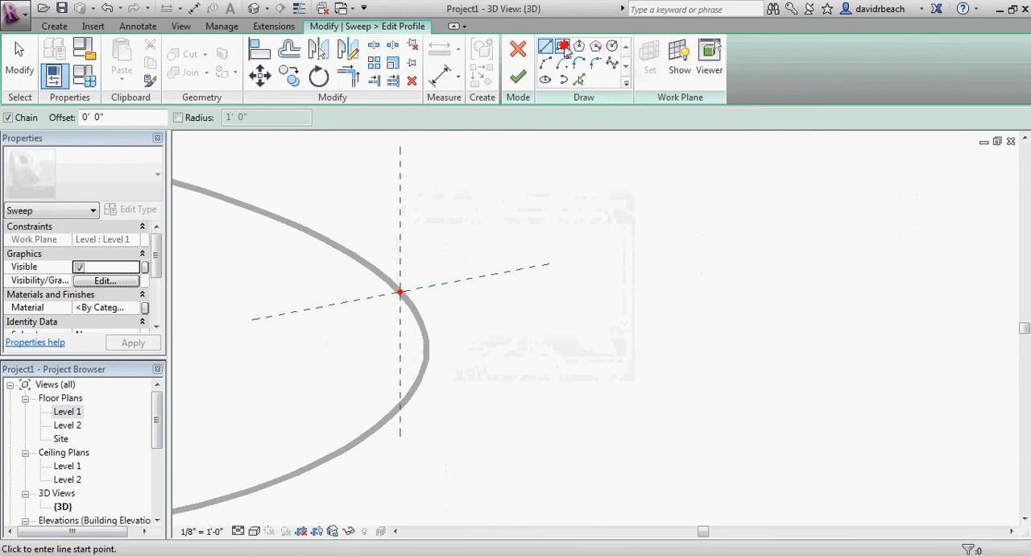
# Sketch a rectangular profile around the path point on the profile plane and finish the profile
pyautogui.click(562, 47)
pyautogui.click(270, 205)
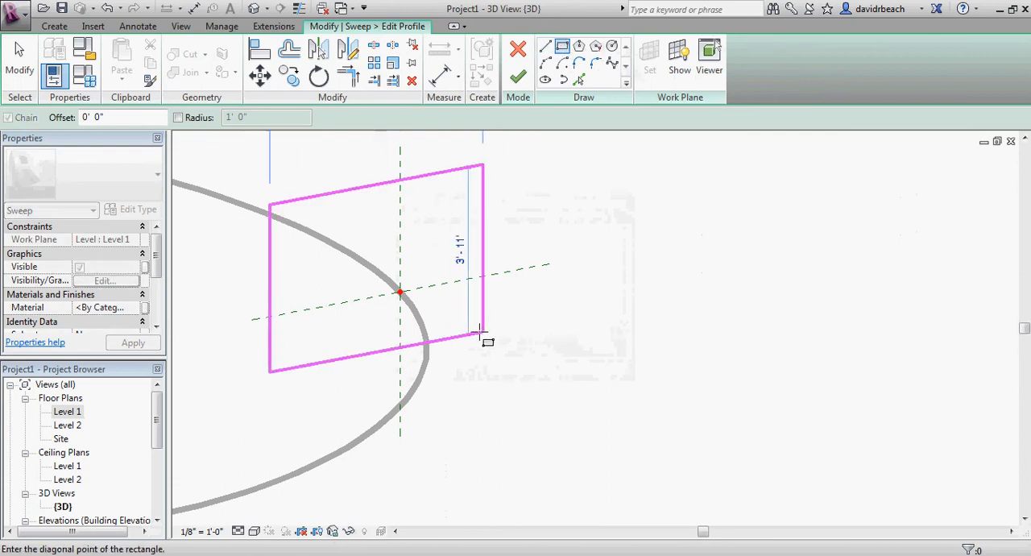
pyautogui.click(494, 352)
pyautogui.press('Escape')
pyautogui.scroll(-2, 474, 274)
pyautogui.moveTo(474, 275); pyautogui.dragTo(621, 299, button='middle')
pyautogui.scroll(-3, 543, 287)
pyautogui.click(523, 83)
pyautogui.keyDown('shift'); pyautogui.moveTo(499, 224); pyautogui.dragTo(568, 146, button='middle'); pyautogui.keyUp('shift')
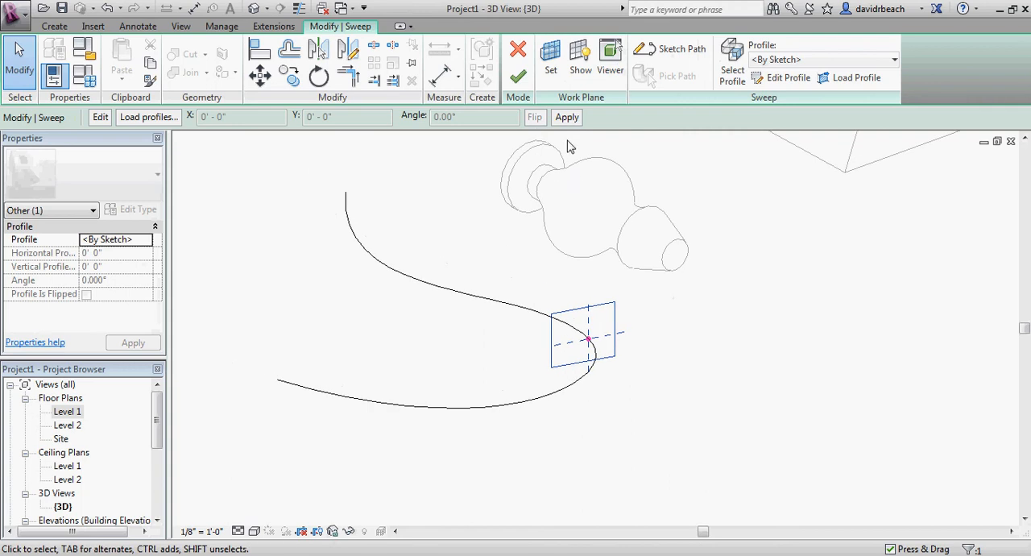
# Finish the sweep form and inspect the resulting solid in 3D
pyautogui.click(518, 81)
pyautogui.keyDown('shift'); pyautogui.moveTo(396, 279); pyautogui.dragTo(517, 321, button='middle'); pyautogui.keyUp('shift')
pyautogui.scroll(2, 517, 321)
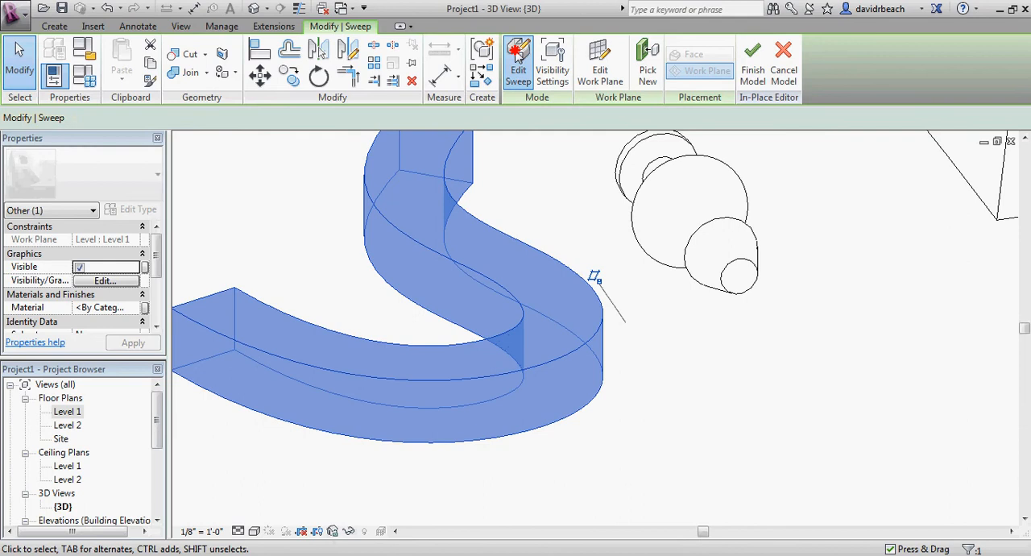
# Reopen the finished sweep and open its rectangular profile sketch for editing
pyautogui.click(518, 68)
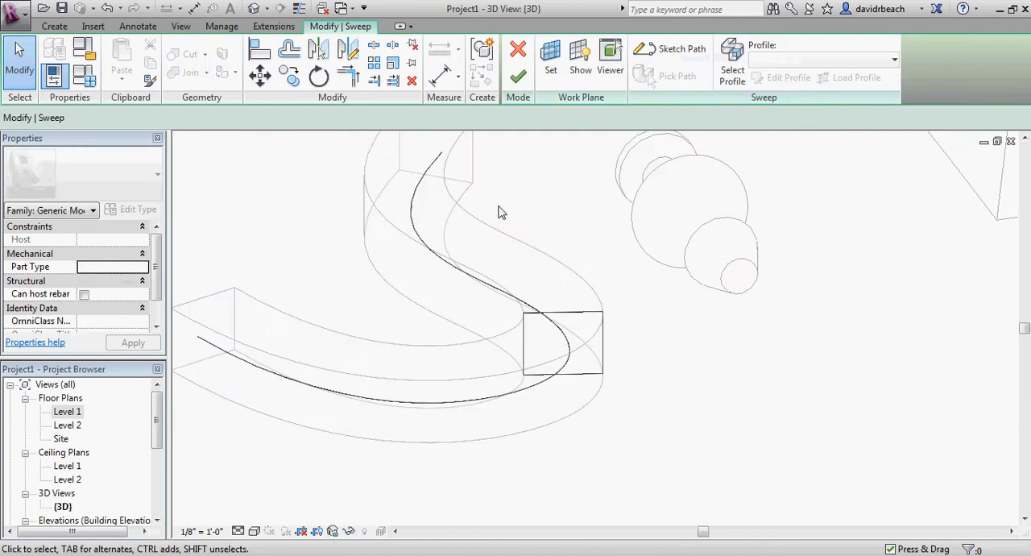
pyautogui.click(584, 321)
pyautogui.scroll(4, 650, 346)
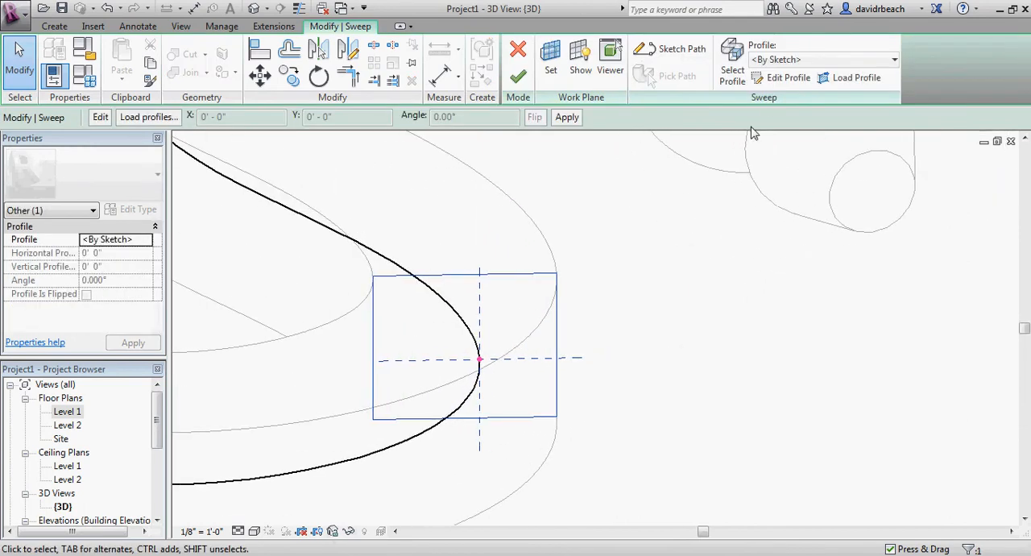
pyautogui.click(775, 78)
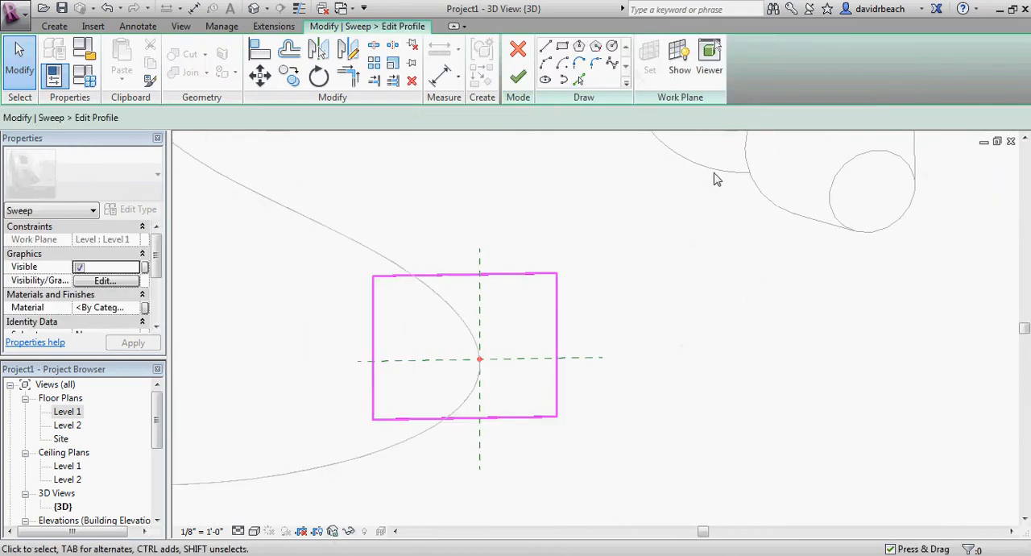
pyautogui.moveTo(714, 172); pyautogui.dragTo(676, 211, button='middle')
pyautogui.scroll(-1, 722, 176)
pyautogui.scroll(-1, 665, 203)
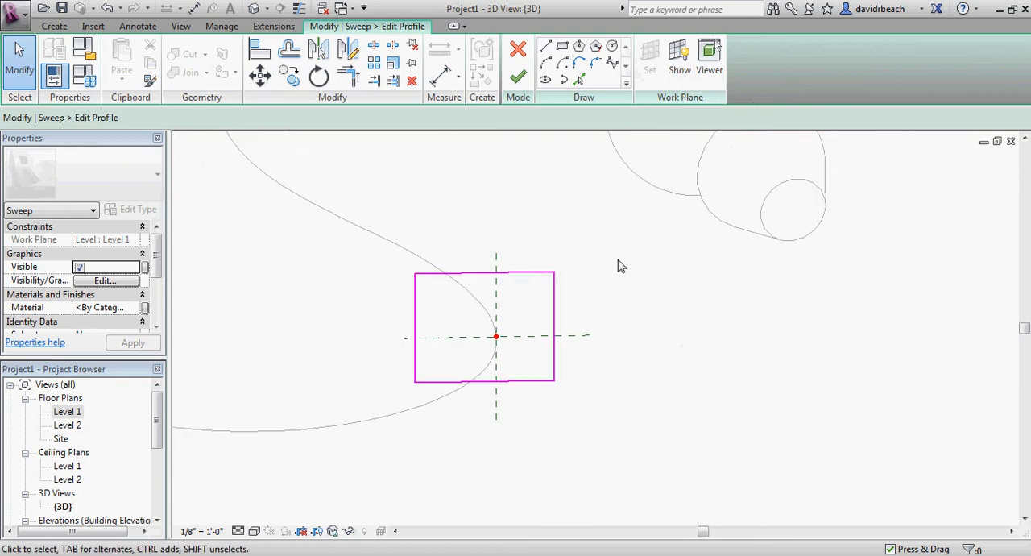
pyautogui.moveTo(656, 345)
pyautogui.keyDown('shift'); pyautogui.mouseDown(button='middle')
pyautogui.moveTo(553, 311)
pyautogui.moveTo(732, 336)
pyautogui.moveTo(732, 326)
pyautogui.moveTo(669, 397)
pyautogui.mouseUp(button='middle'); pyautogui.keyUp('shift')
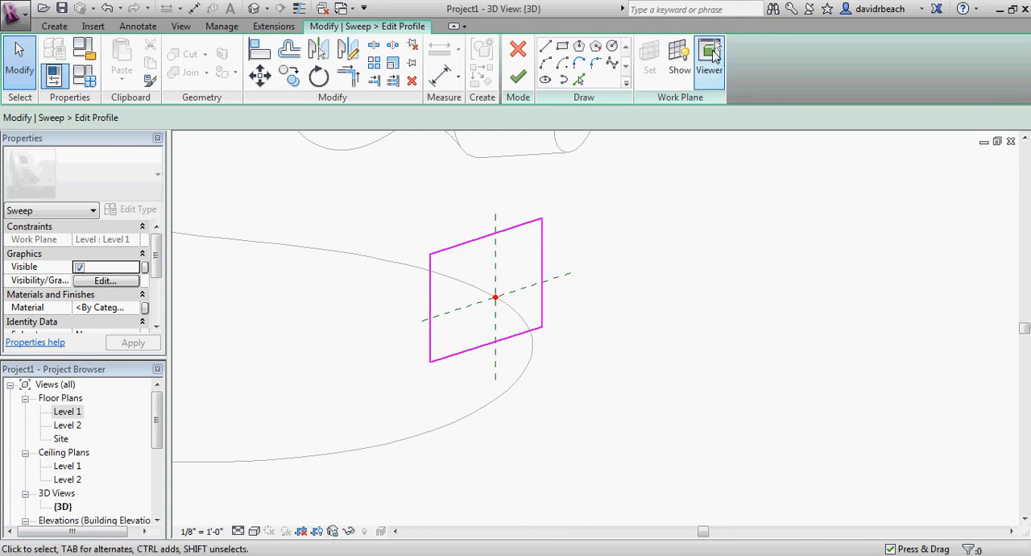
# Show the profile plane in the Workplane Viewer and examine the rectangular profile straight on
pyautogui.click(711, 55)
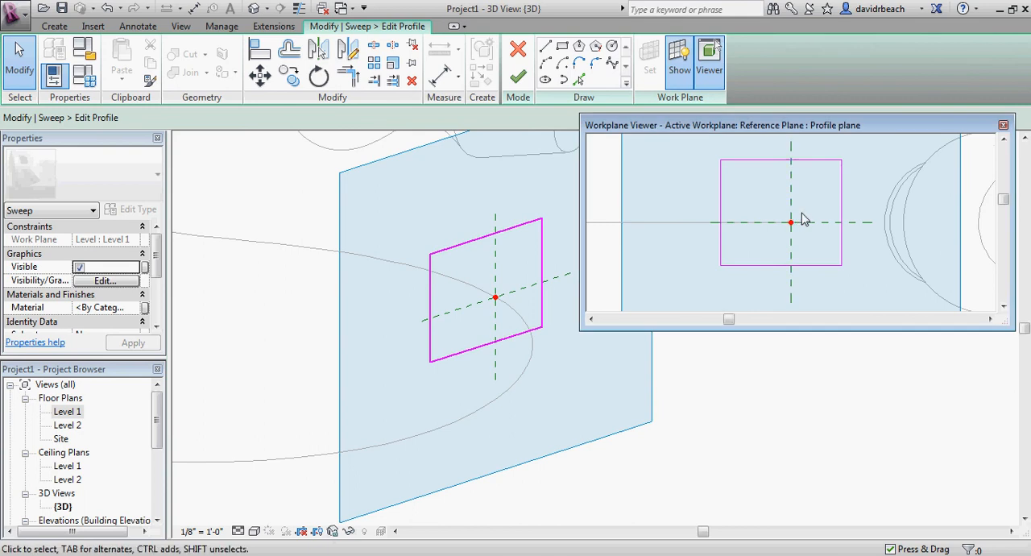
pyautogui.scroll(2, 796, 219)
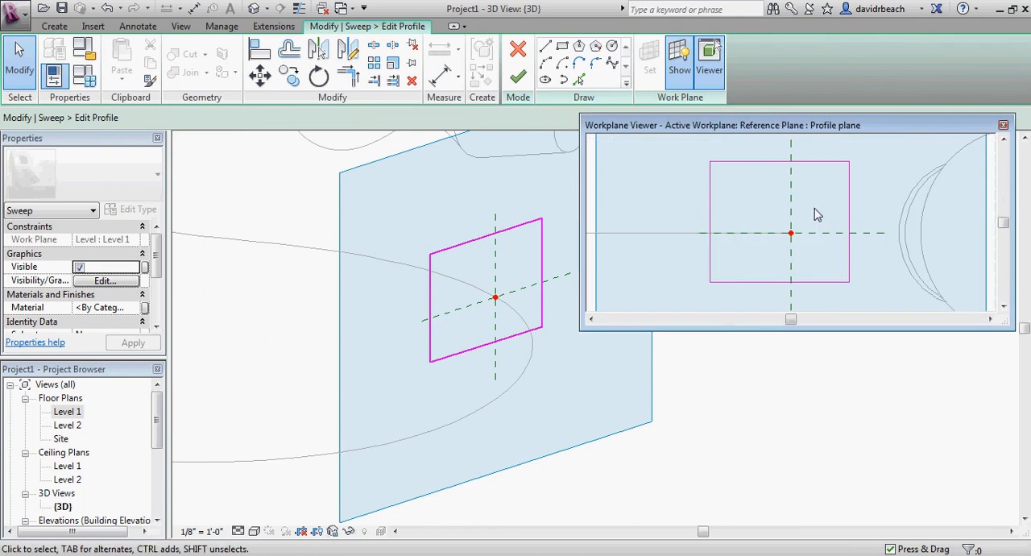
pyautogui.scroll(2, 852, 248)
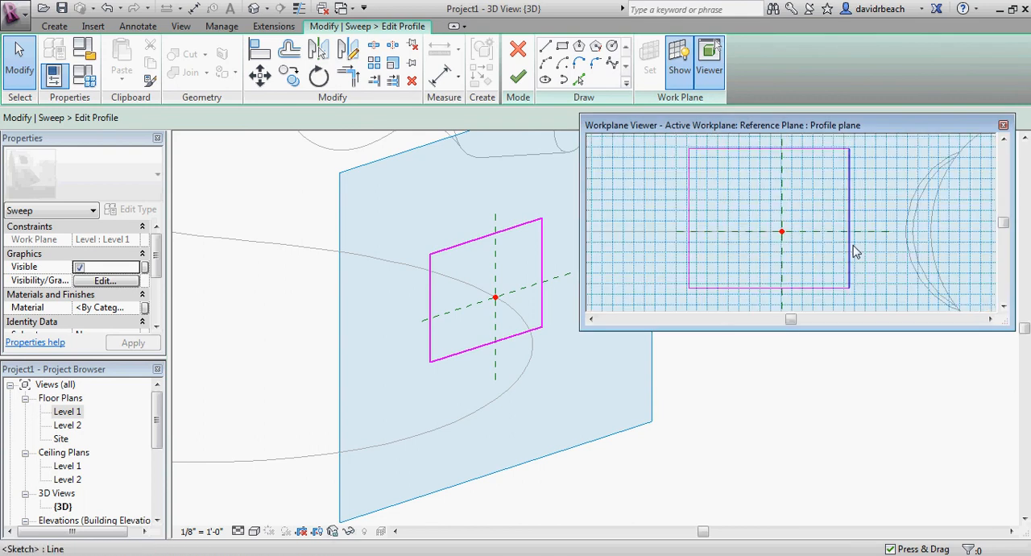
pyautogui.moveTo(838, 212)
pyautogui.mouseDown(button='middle')
pyautogui.moveTo(848, 236)
pyautogui.moveTo(850, 219)
pyautogui.mouseUp(button='middle')
pyautogui.scroll(-1, 846, 221)
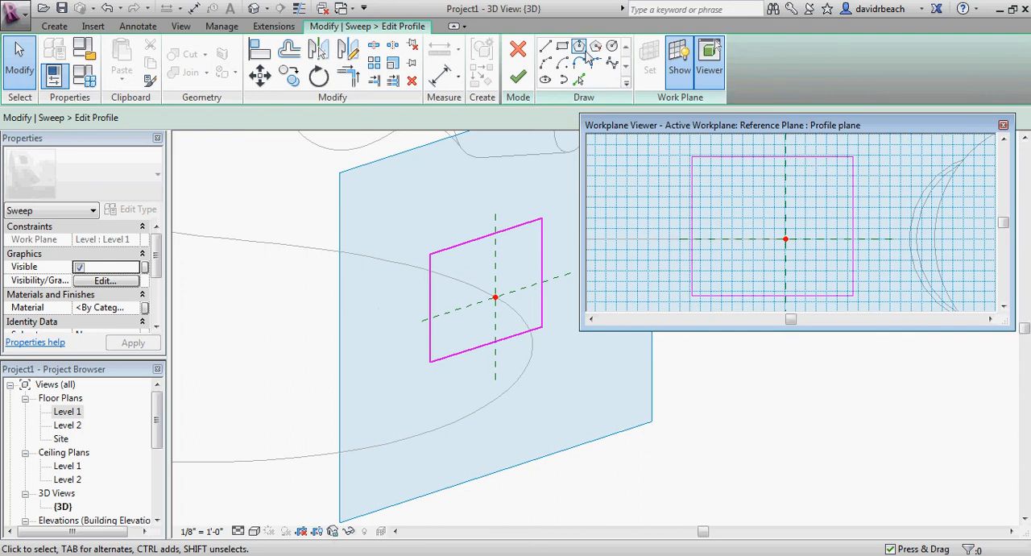
# Sketch a circle with a radius of about 2'-4" overlapping the lower right part of the rectangular sweep profile
pyautogui.click(612, 50)
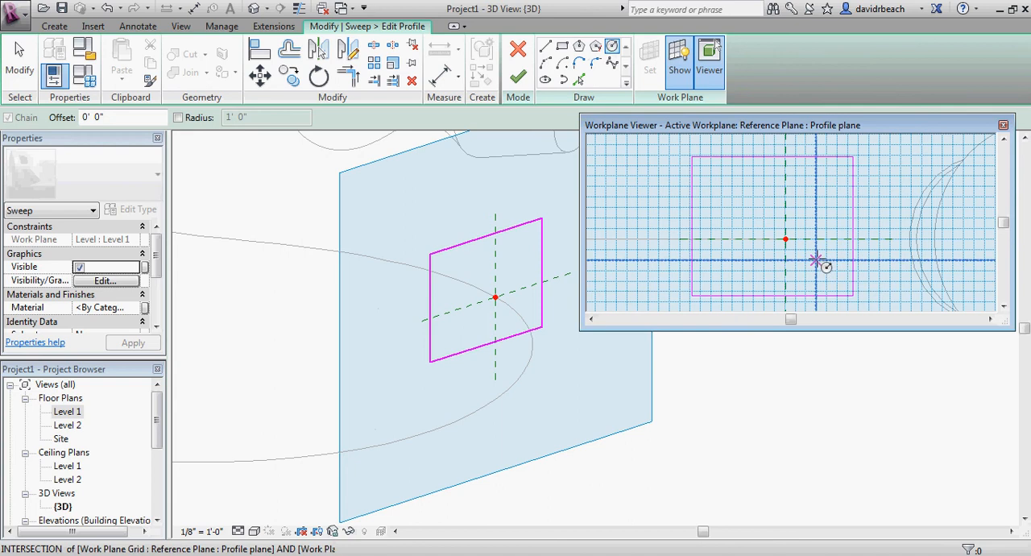
pyautogui.click(785, 239)
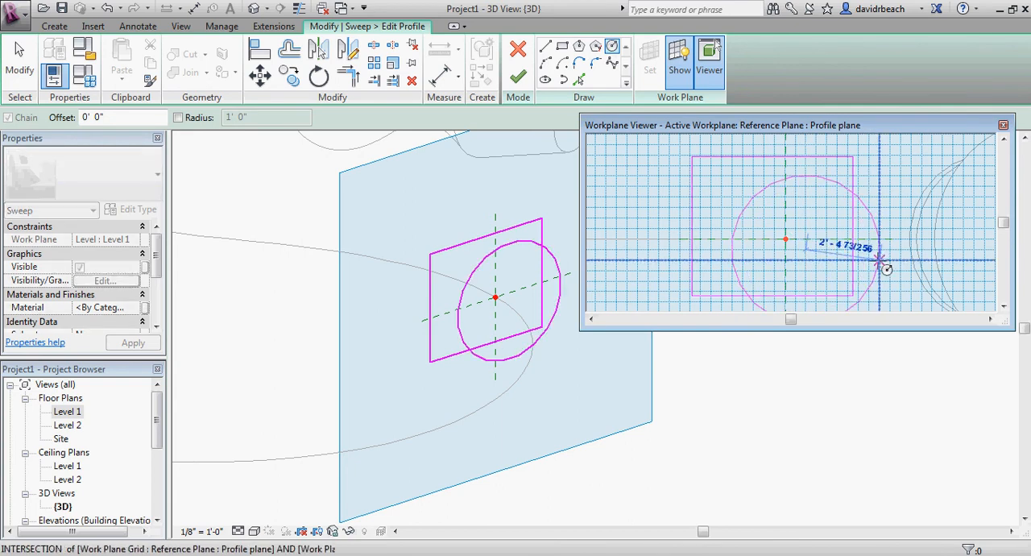
pyautogui.click(881, 270)
pyautogui.press('Escape')
pyautogui.press('Escape')
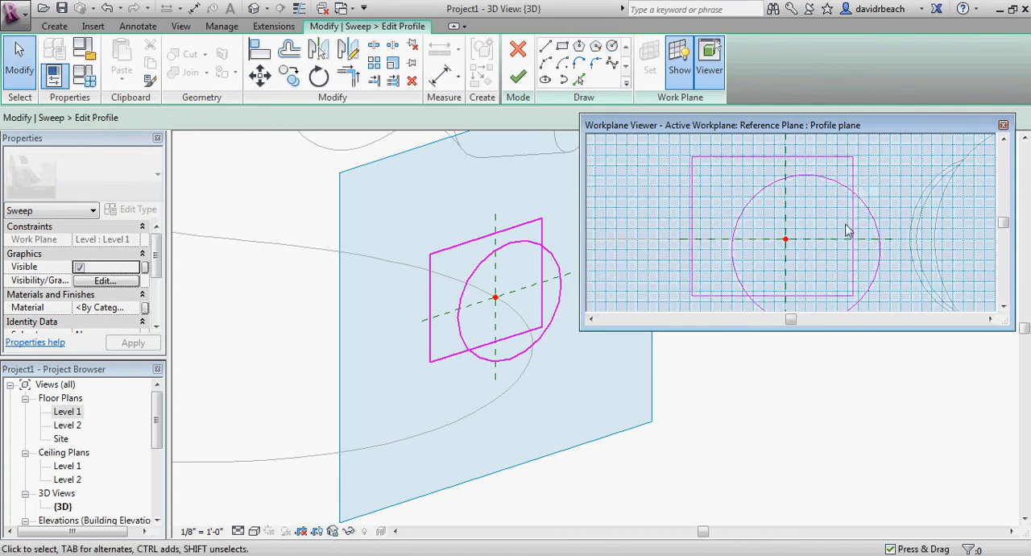
# Split the circle and trim it against the rectangle's right and bottom edges to leave a concave arc in the profile
pyautogui.click(374, 46)
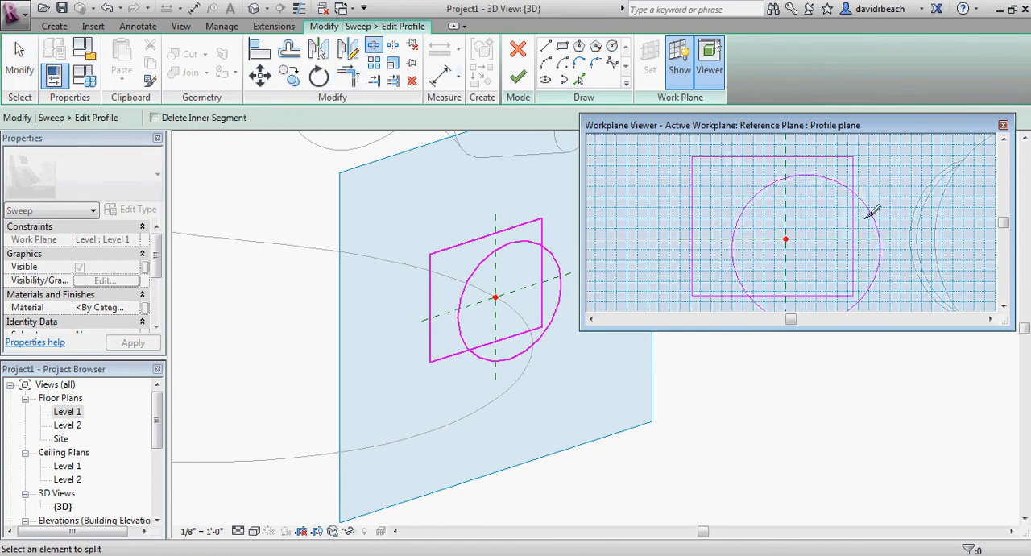
pyautogui.click(874, 221)
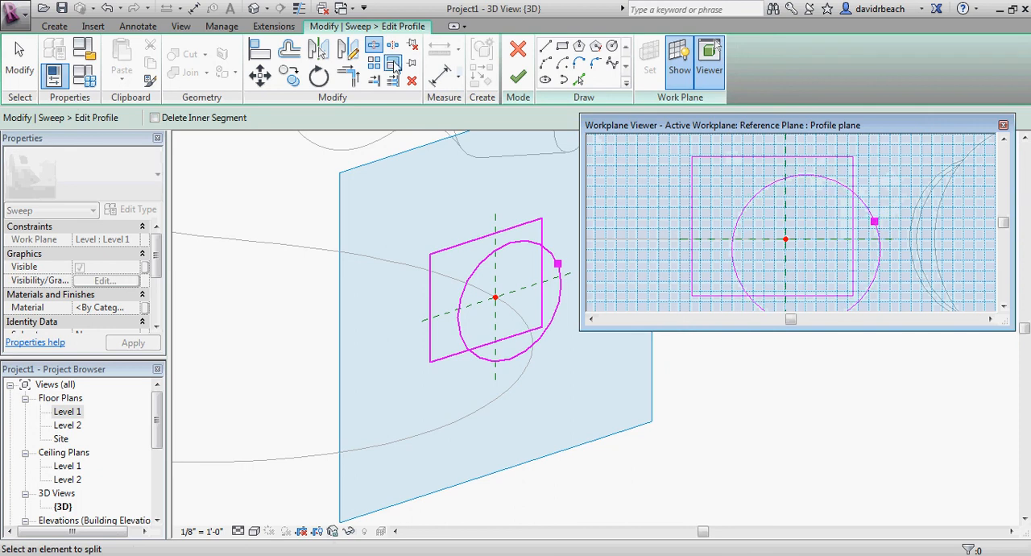
pyautogui.click(347, 75)
pyautogui.click(855, 178)
pyautogui.click(848, 200)
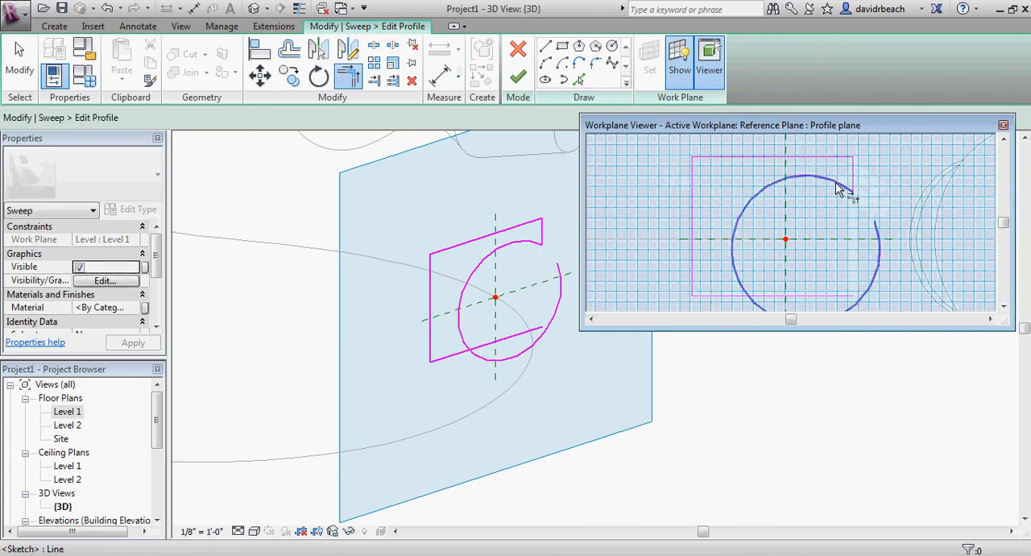
pyautogui.click(733, 289)
pyautogui.click(714, 295)
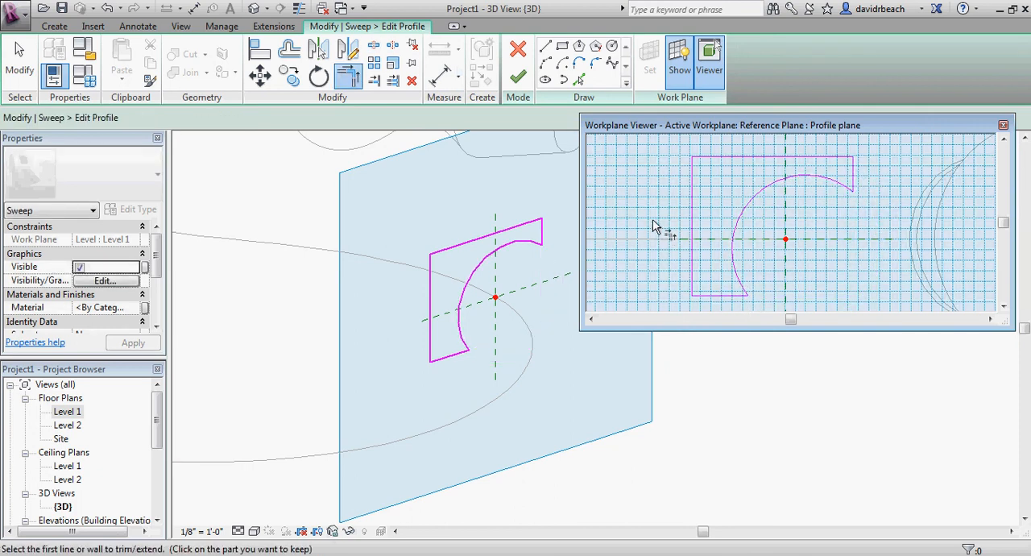
# Cut off the profile's upper left corner with a diagonal line and trim the edges to it
pyautogui.click(547, 47)
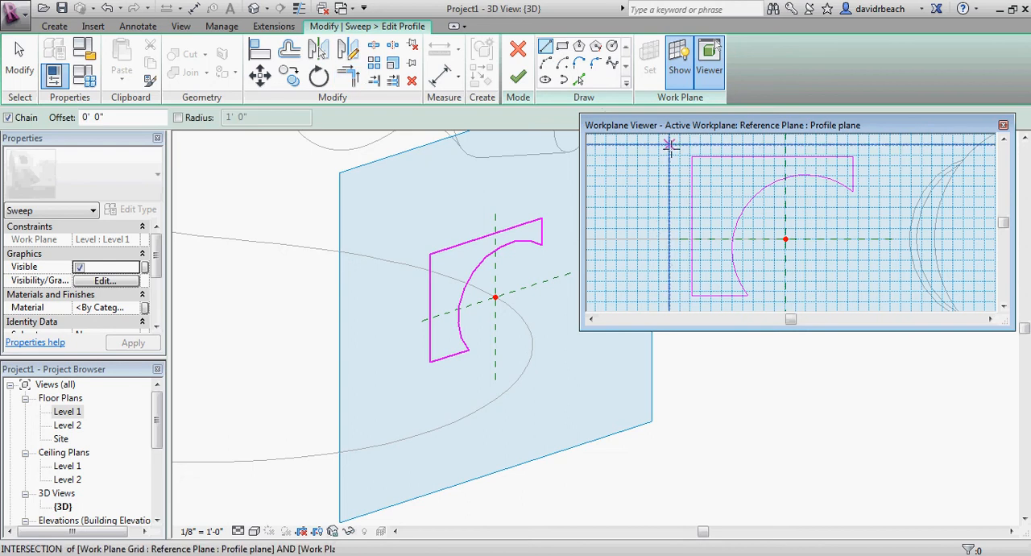
pyautogui.click(728, 157)
pyautogui.click(692, 193)
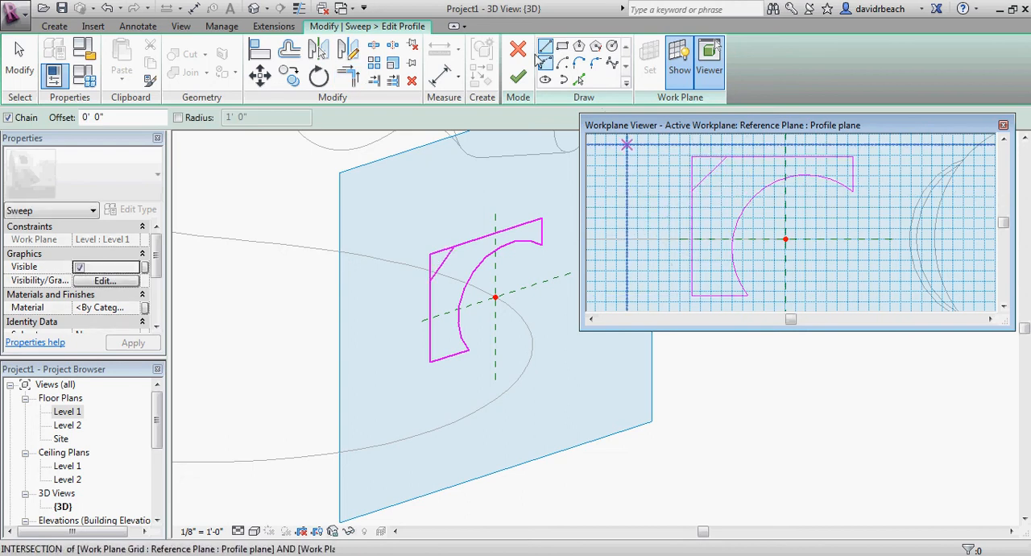
pyautogui.click(349, 77)
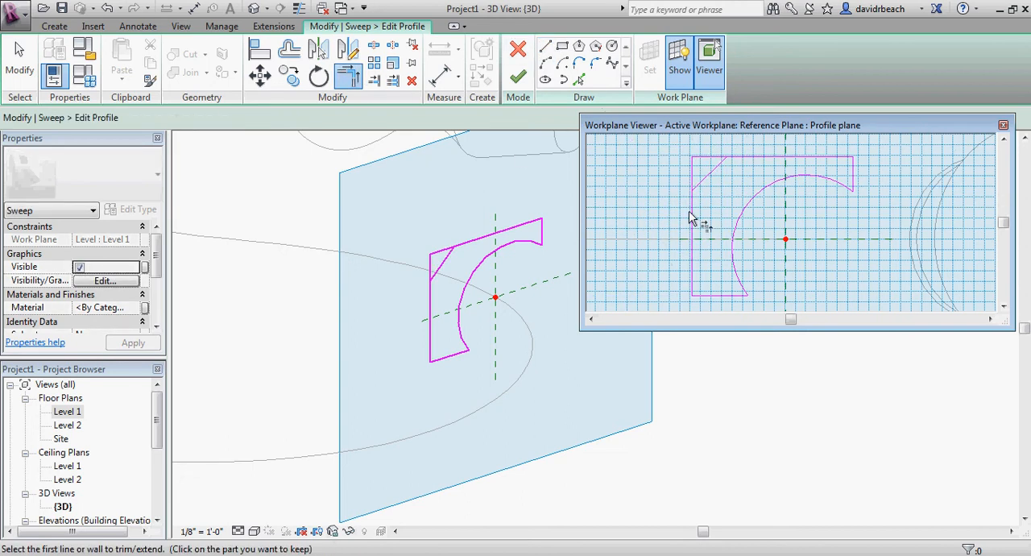
pyautogui.click(712, 174)
pyautogui.click(737, 160)
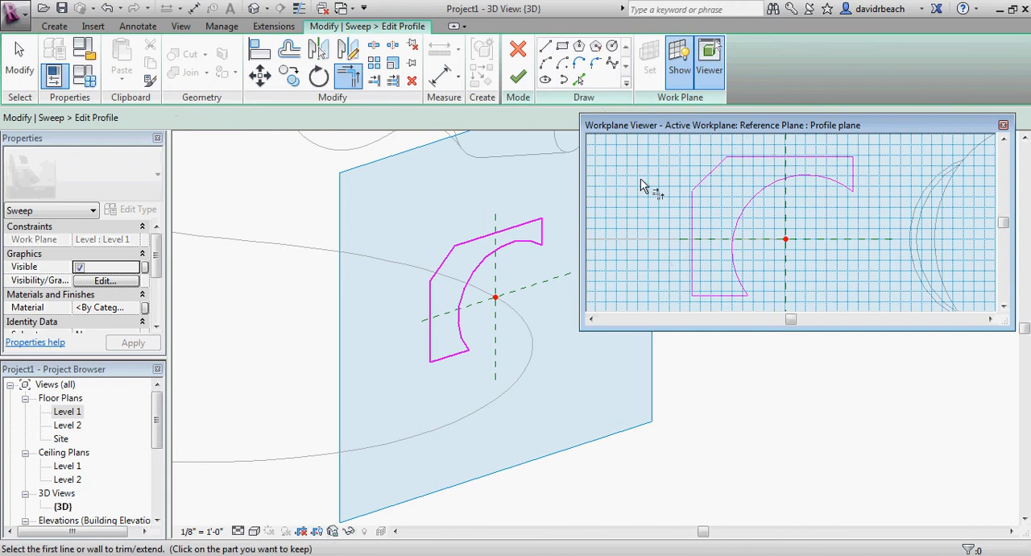
# Finish the edited profile and the sweep, and inspect the reshaped solid in 3D
pyautogui.click(518, 75)
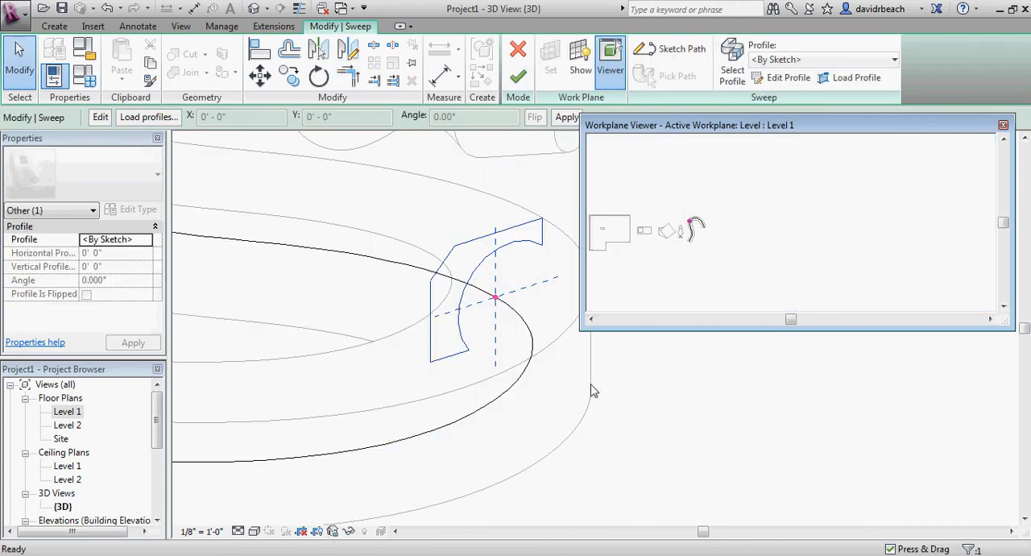
pyautogui.click(518, 75)
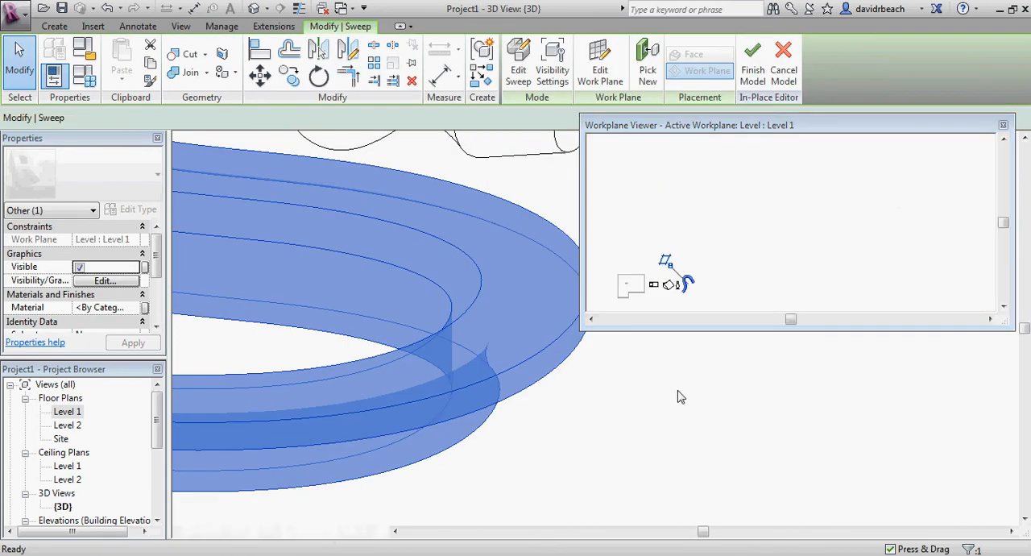
pyautogui.moveTo(676, 423); pyautogui.dragTo(668, 430, button='middle')
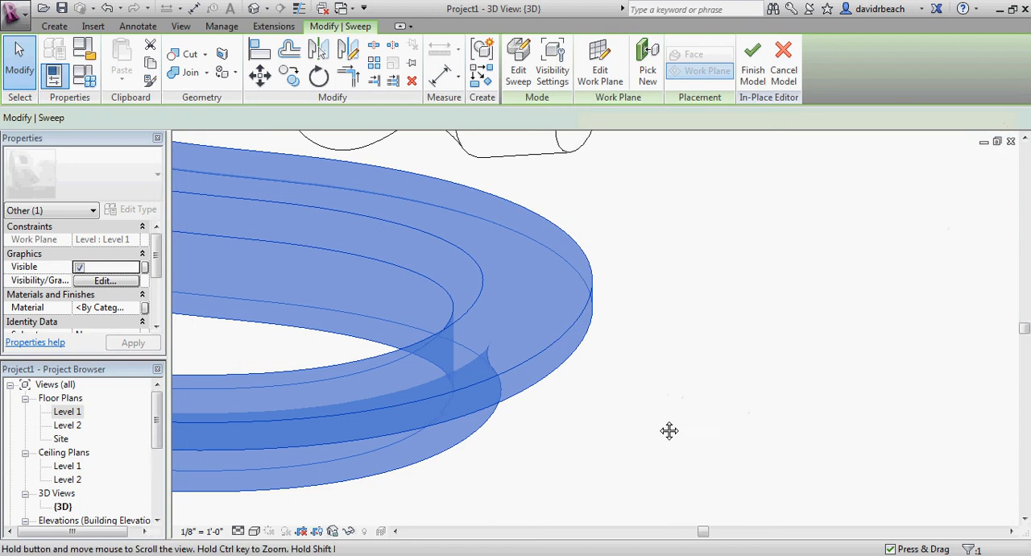
pyautogui.scroll(-3, 811, 416)
pyautogui.moveTo(811, 417)
pyautogui.keyDown('shift'); pyautogui.mouseDown(button='middle')
pyautogui.moveTo(801, 440)
pyautogui.moveTo(658, 295)
pyautogui.moveTo(589, 249)
pyautogui.moveTo(741, 217)
pyautogui.moveTo(800, 326)
pyautogui.moveTo(820, 421)
pyautogui.mouseUp(button='middle'); pyautogui.keyUp('shift')
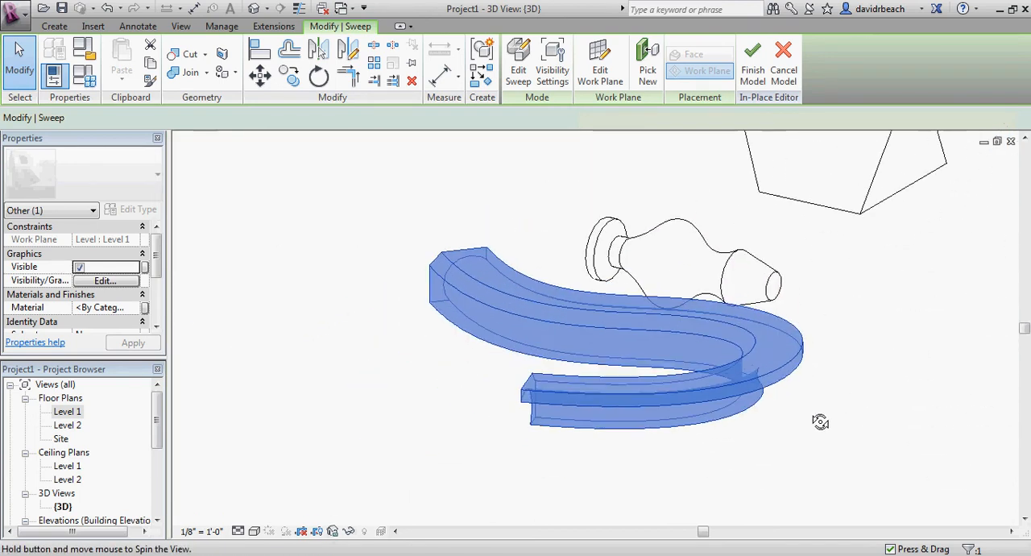
pyautogui.click(811, 428)
pyautogui.scroll(-3, 749, 415)
pyautogui.keyDown('shift'); pyautogui.moveTo(704, 414); pyautogui.dragTo(717, 444, button='middle'); pyautogui.keyUp('shift')
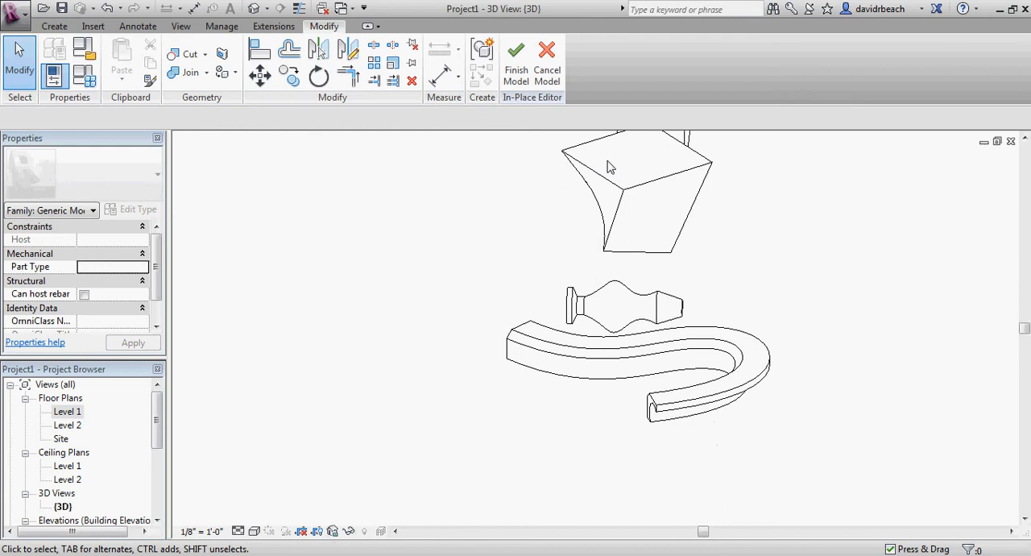
# Examine the reshaped sweep beside the revolve and blend forms in the 3D view
pyautogui.keyDown('shift'); pyautogui.moveTo(422, 209); pyautogui.dragTo(378, 203, button='middle'); pyautogui.keyUp('shift')
pyautogui.click(63, 30)
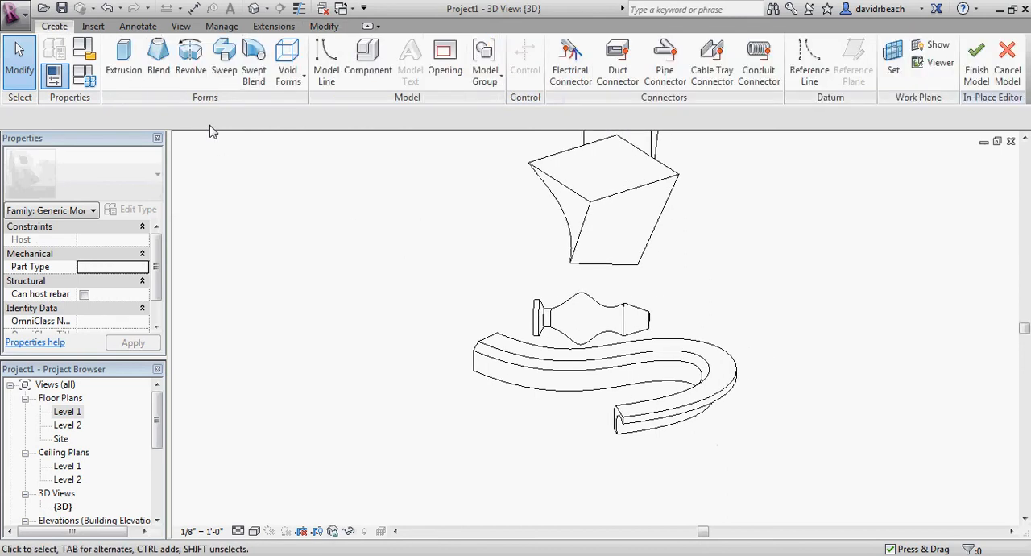
pyautogui.scroll(-1, 388, 211)
pyautogui.moveTo(388, 212); pyautogui.dragTo(319, 213, button='middle')
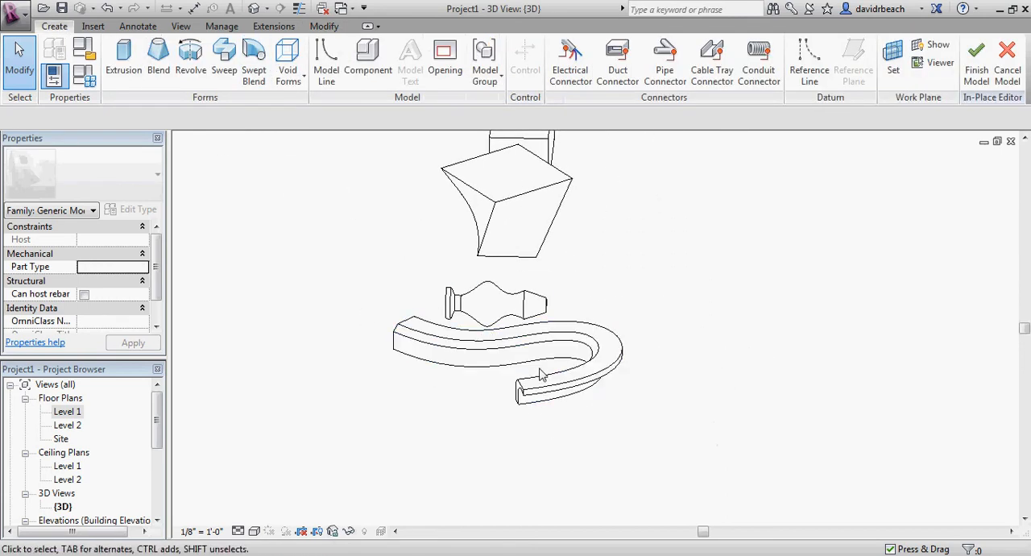
pyautogui.scroll(4, 453, 367)
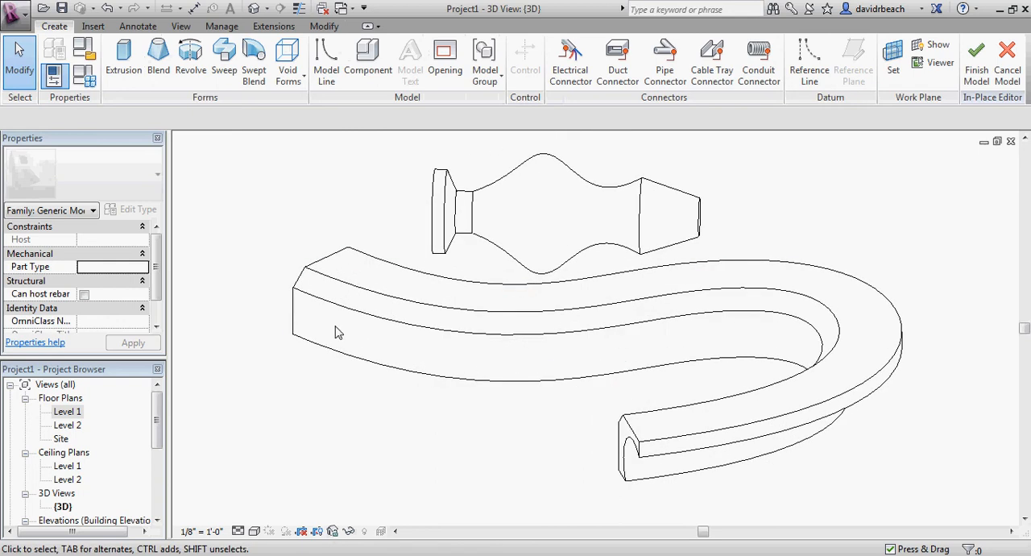
pyautogui.scroll(-5, 337, 328)
pyautogui.moveTo(371, 340); pyautogui.dragTo(415, 340, button='middle')
pyautogui.scroll(-1, 229, 217)
pyautogui.moveTo(251, 213); pyautogui.dragTo(254, 230, button='middle')
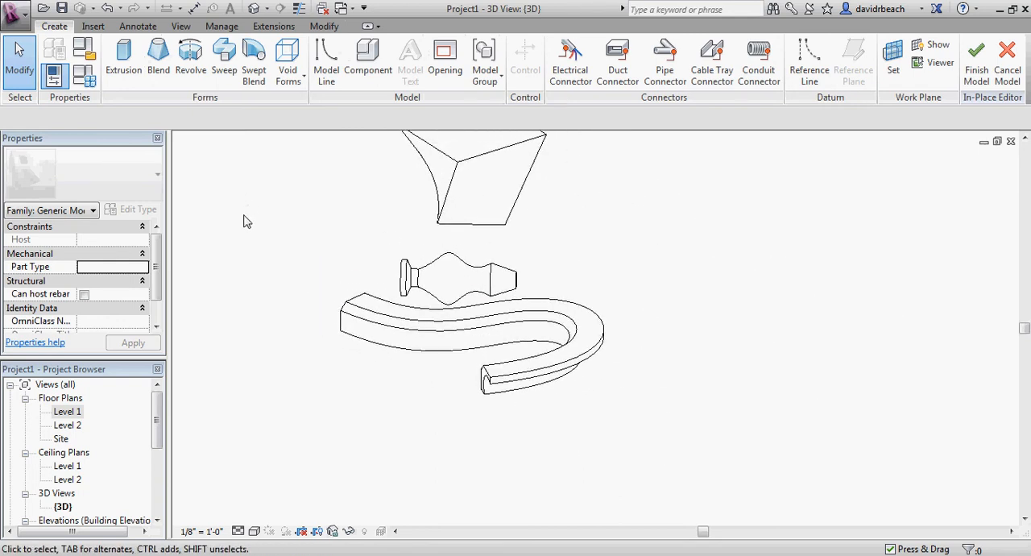
# Open the Level 1 floor plan and start a swept blend with a sketched path
pyautogui.doubleClick(78, 410)
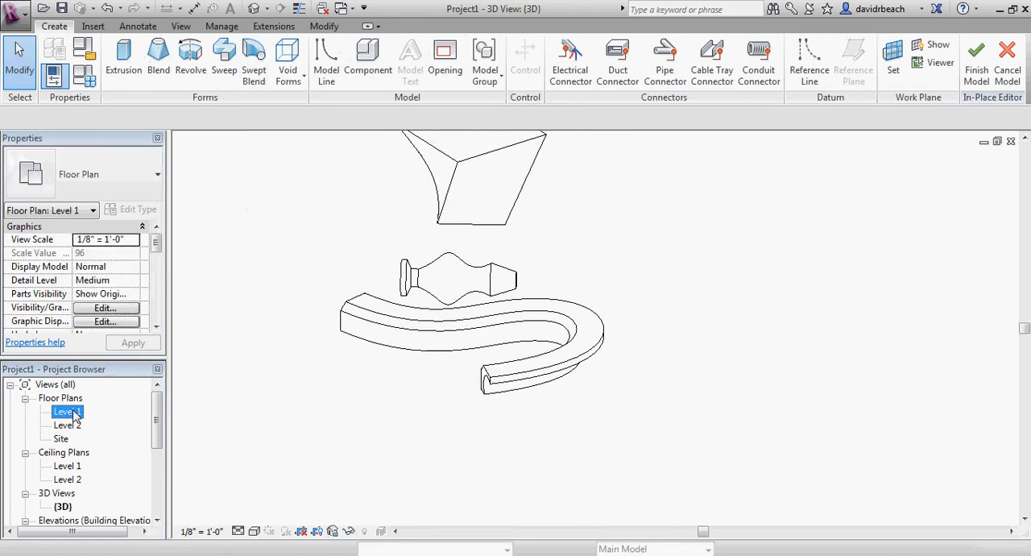
pyautogui.scroll(-2, 538, 299)
pyautogui.scroll(-1, 538, 298)
pyautogui.moveTo(488, 299); pyautogui.dragTo(429, 299, button='middle')
pyautogui.click(253, 56)
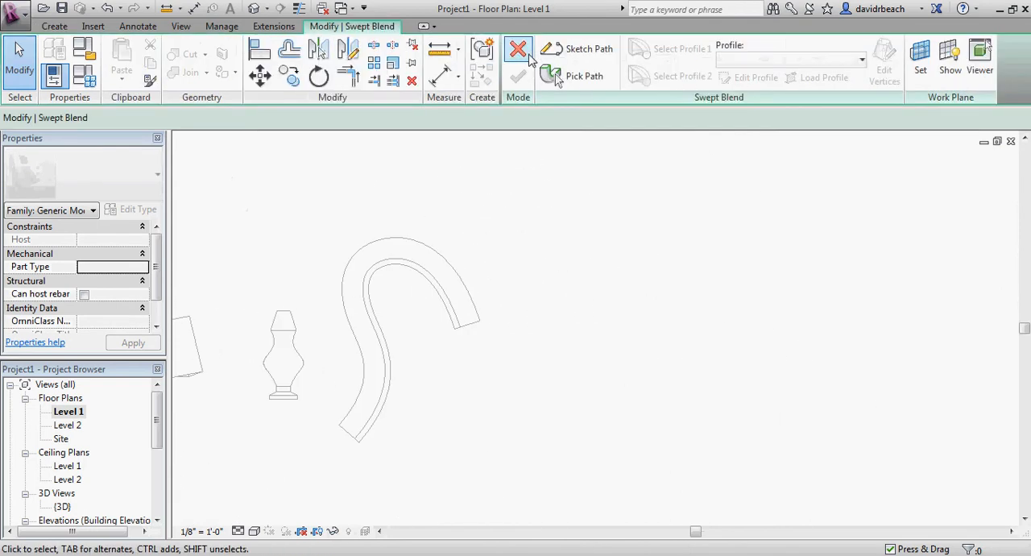
pyautogui.click(577, 48)
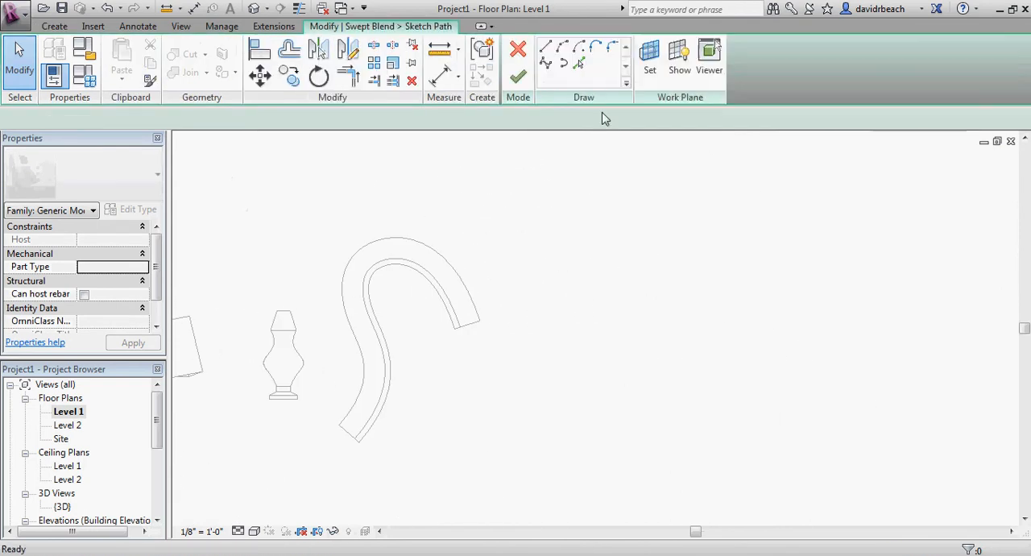
# Sketch a curving spline path in the empty area beside the sweep and finish the path
pyautogui.click(546, 65)
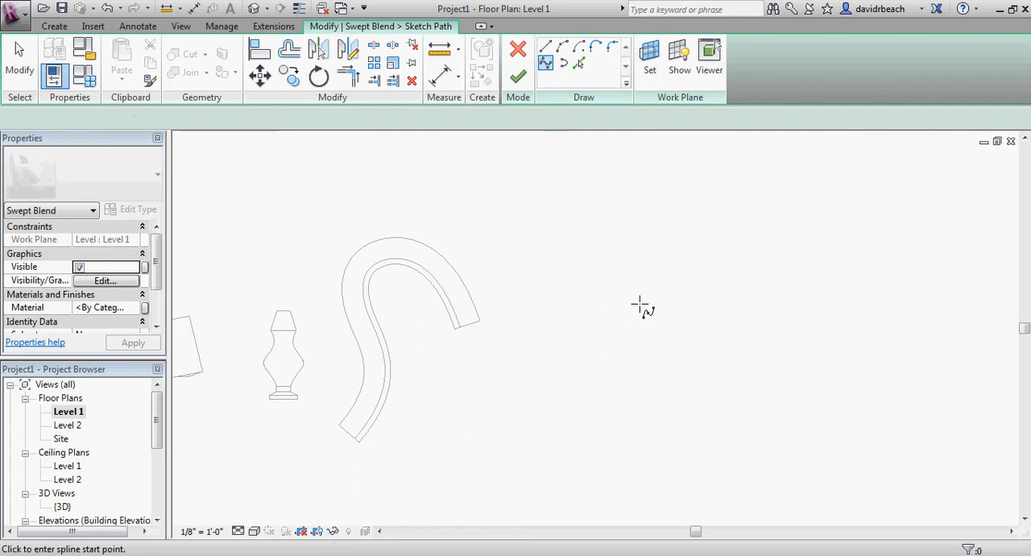
pyautogui.click(635, 259)
pyautogui.click(571, 460)
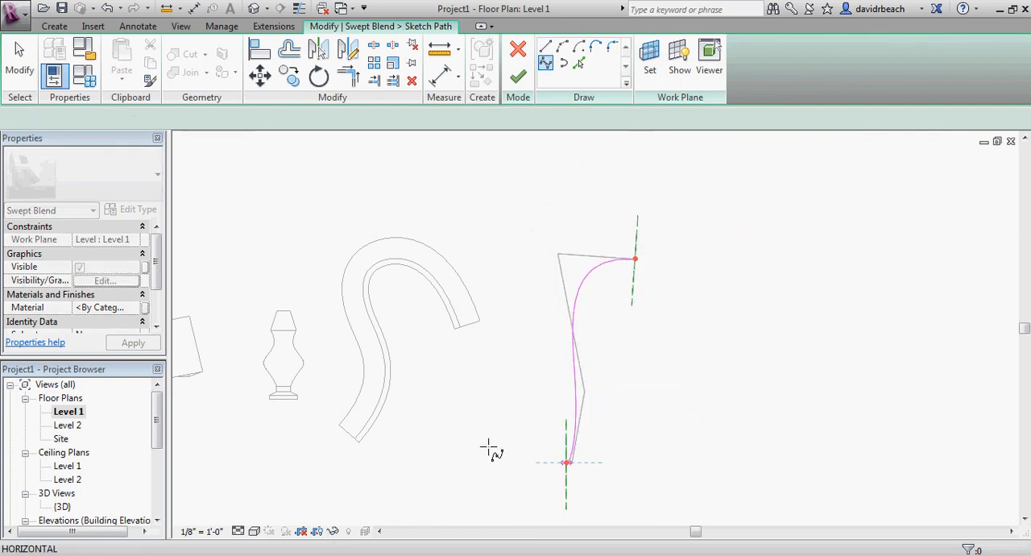
pyautogui.click(476, 415)
pyautogui.click(432, 363)
pyautogui.press('Escape')
pyautogui.press('Escape')
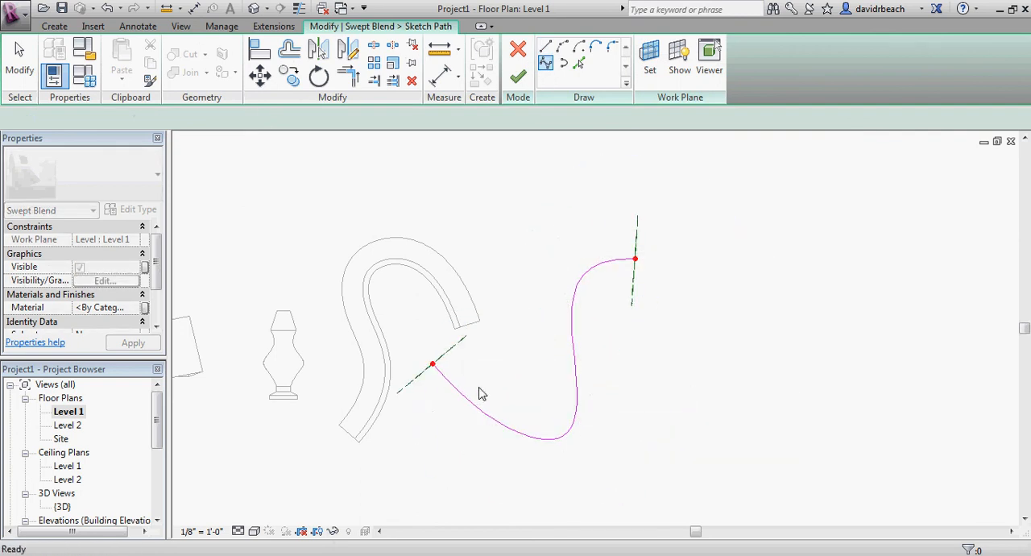
pyautogui.scroll(2, 491, 385)
pyautogui.moveTo(490, 385); pyautogui.dragTo(430, 378, button='middle')
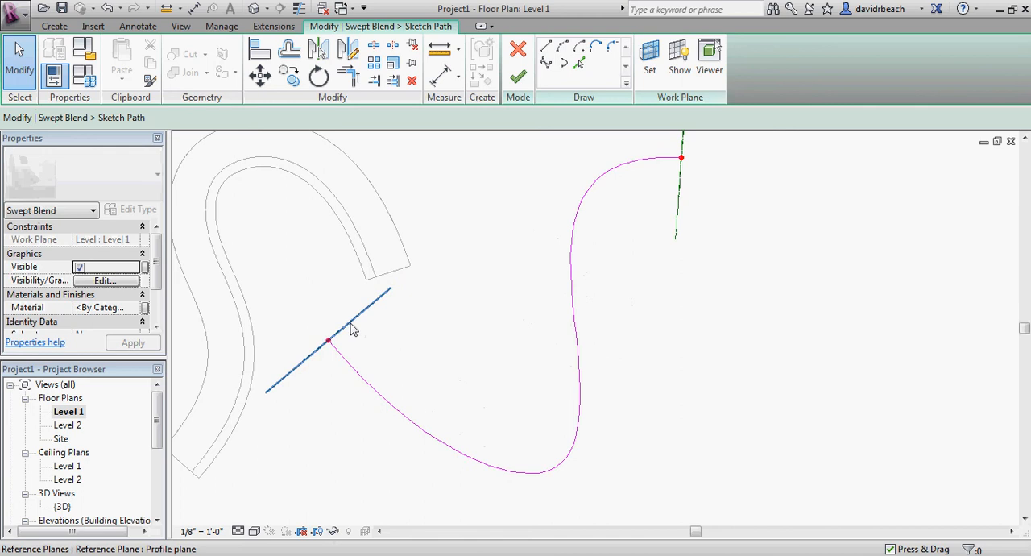
pyautogui.moveTo(682, 223); pyautogui.dragTo(685, 233, button='middle')
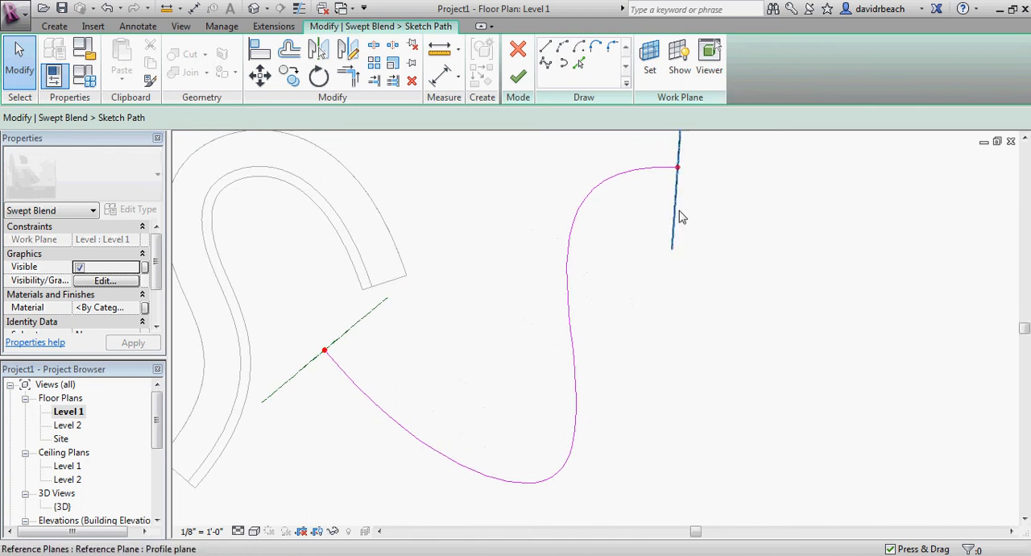
pyautogui.click(518, 78)
# Open Profile 1 of the swept blend for sketch editing in the {3D} view
pyautogui.moveTo(559, 162); pyautogui.dragTo(567, 185, button='middle')
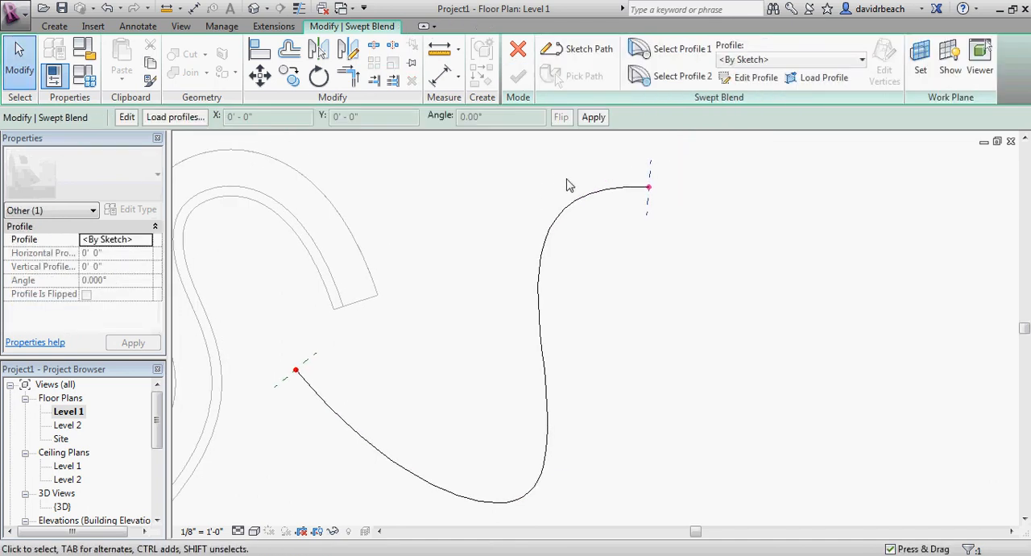
pyautogui.click(667, 50)
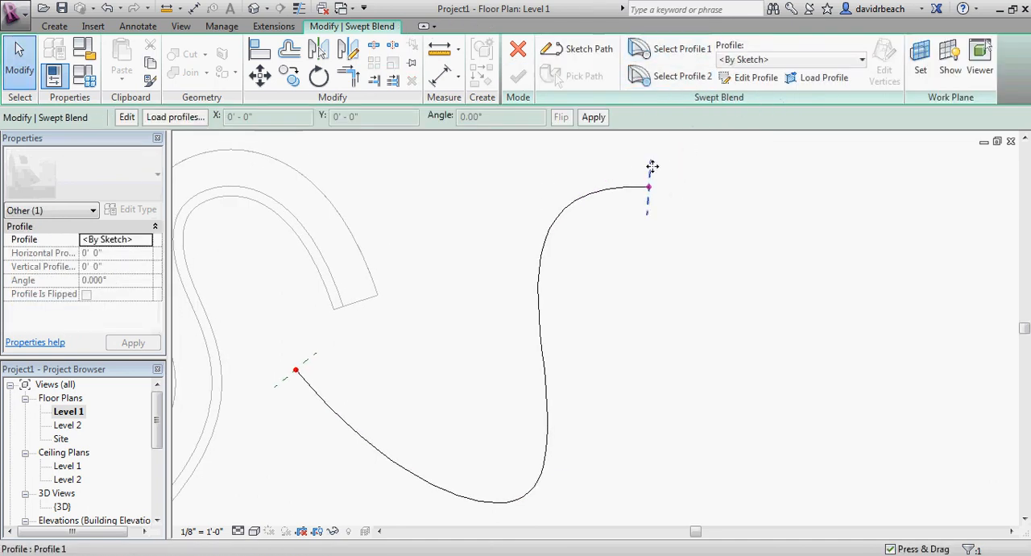
pyautogui.click(754, 78)
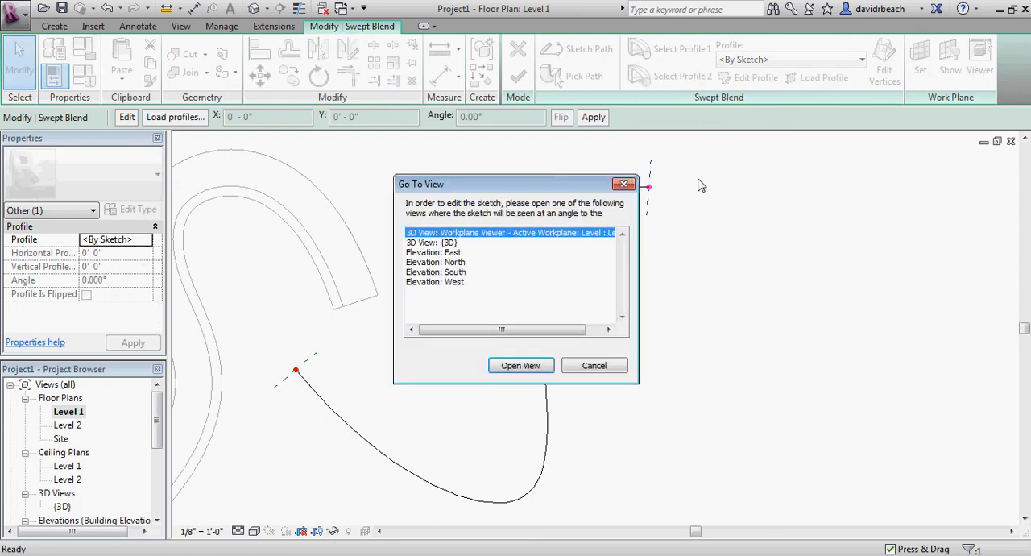
pyautogui.click(436, 242)
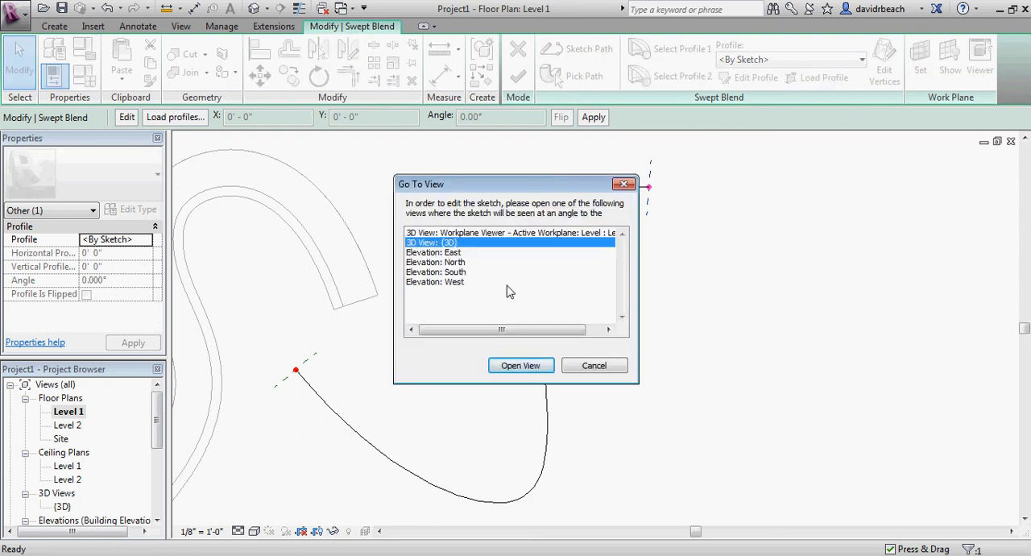
pyautogui.click(522, 366)
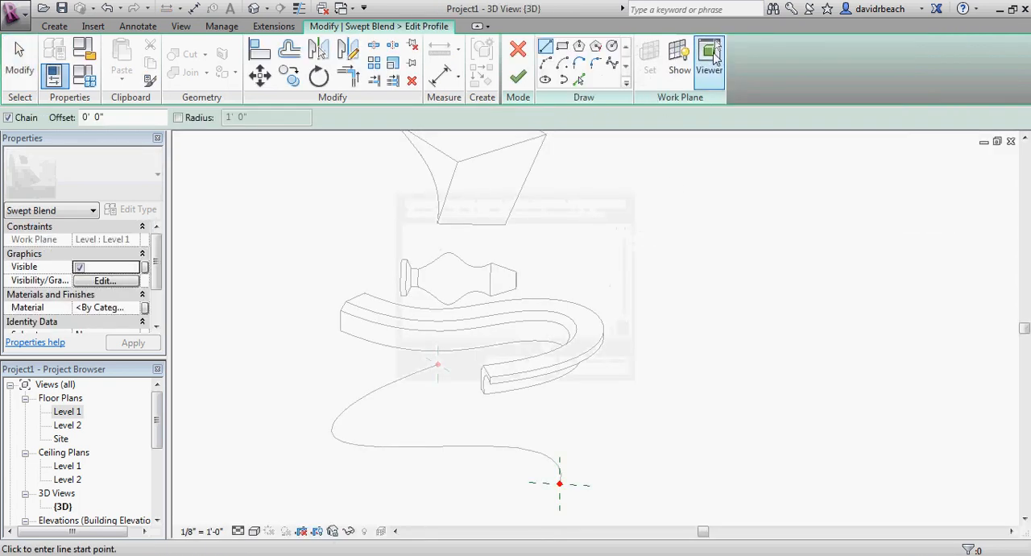
# Show the profile plane in the Workplane Viewer and sketch a rectangle about 4'-10" by 4'-1" around the path's start point
pyautogui.click(711, 58)
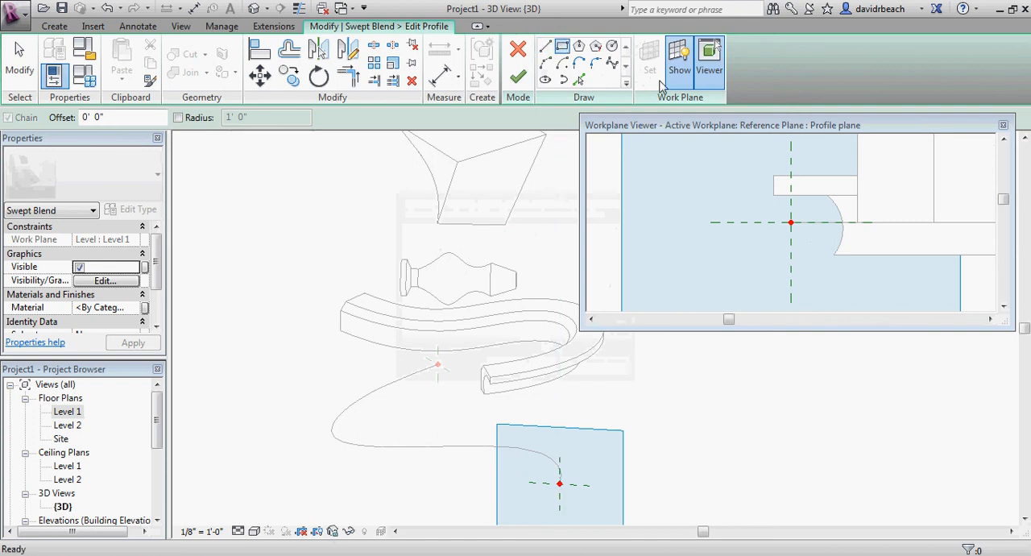
pyautogui.click(753, 192)
pyautogui.click(840, 265)
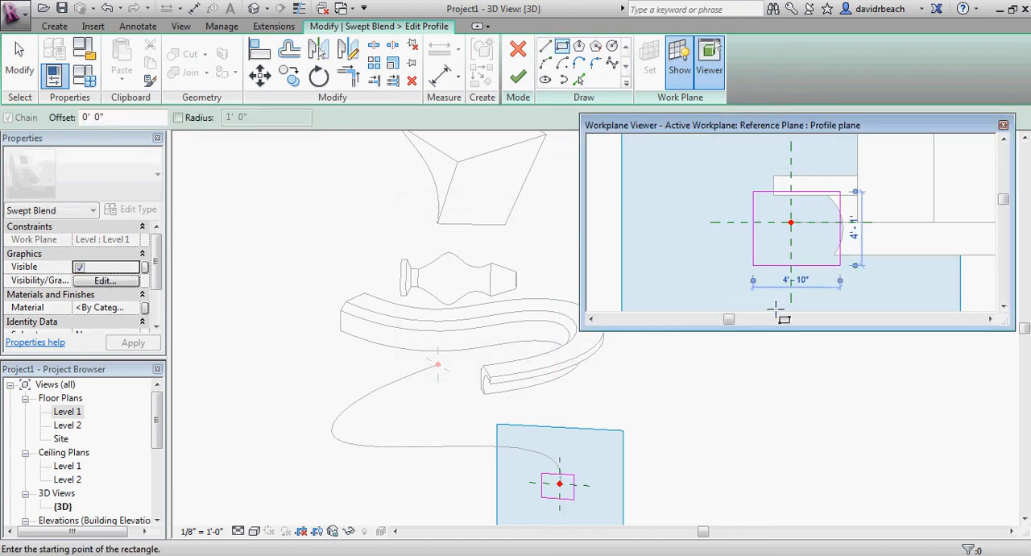
# Finish the rectangular Profile 1 and open Profile 2 of the swept blend for sketch editing
pyautogui.click(518, 79)
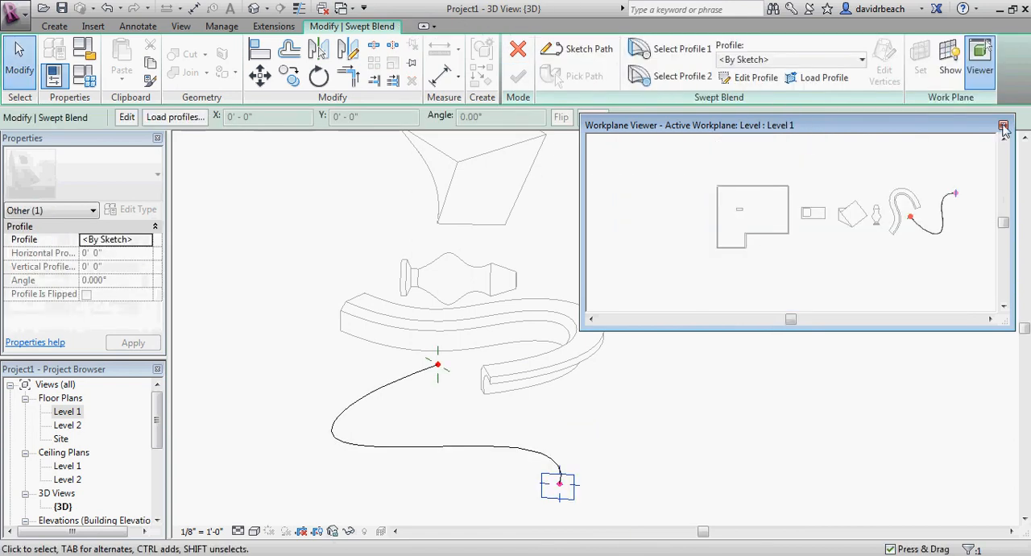
pyautogui.click(1004, 127)
pyautogui.moveTo(755, 375); pyautogui.dragTo(718, 334, button='middle')
pyautogui.scroll(2, 524, 331)
pyautogui.click(689, 82)
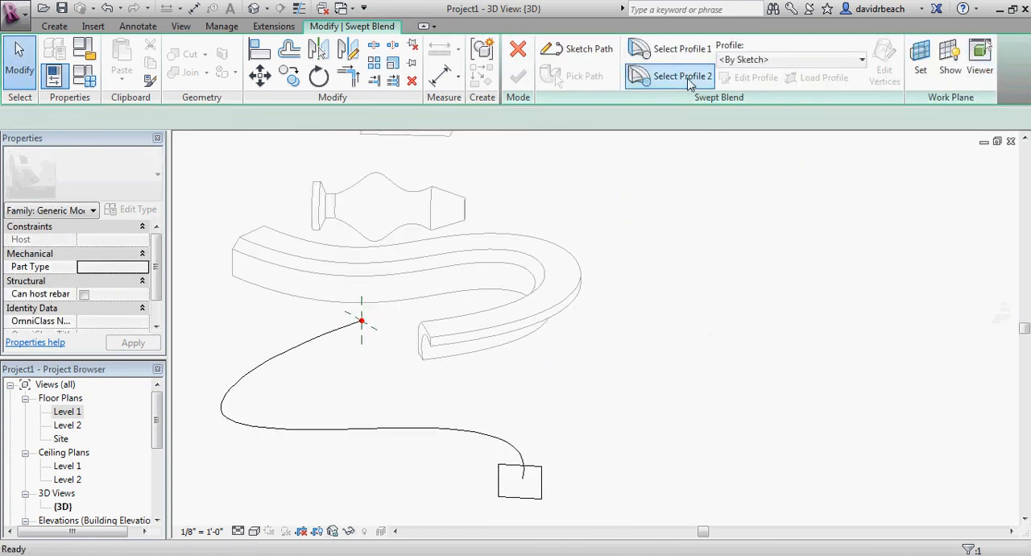
pyautogui.click(755, 79)
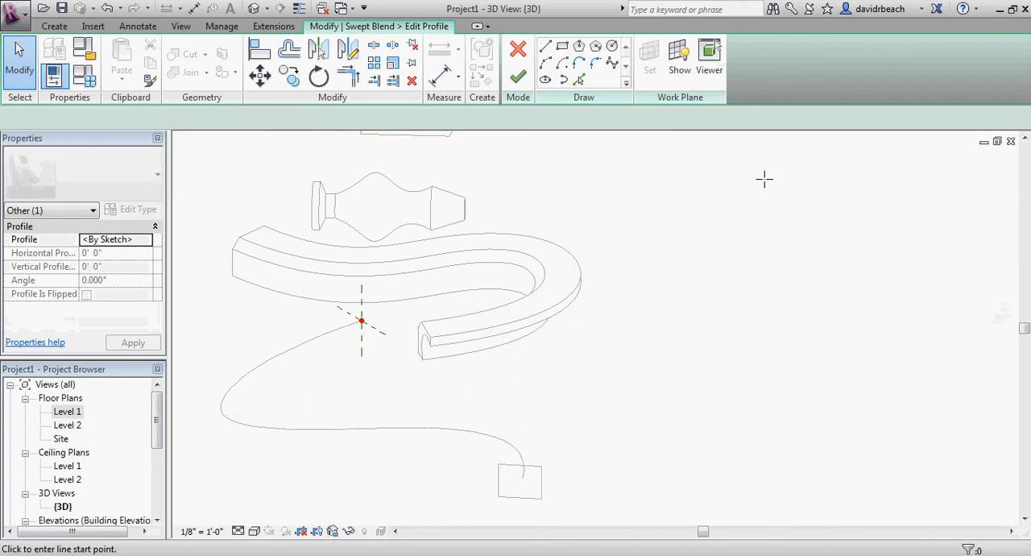
# Show the profile plane in the Workplane Viewer, sketch a circle of about 3'-6" radius centred on the path's end point, and finish the profile
pyautogui.click(679, 60)
pyautogui.click(708, 60)
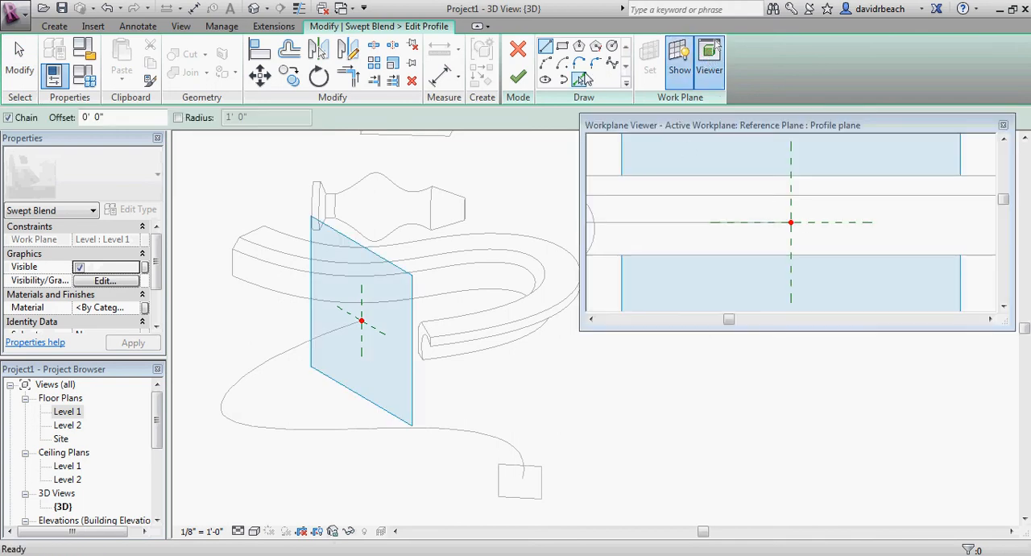
pyautogui.click(579, 47)
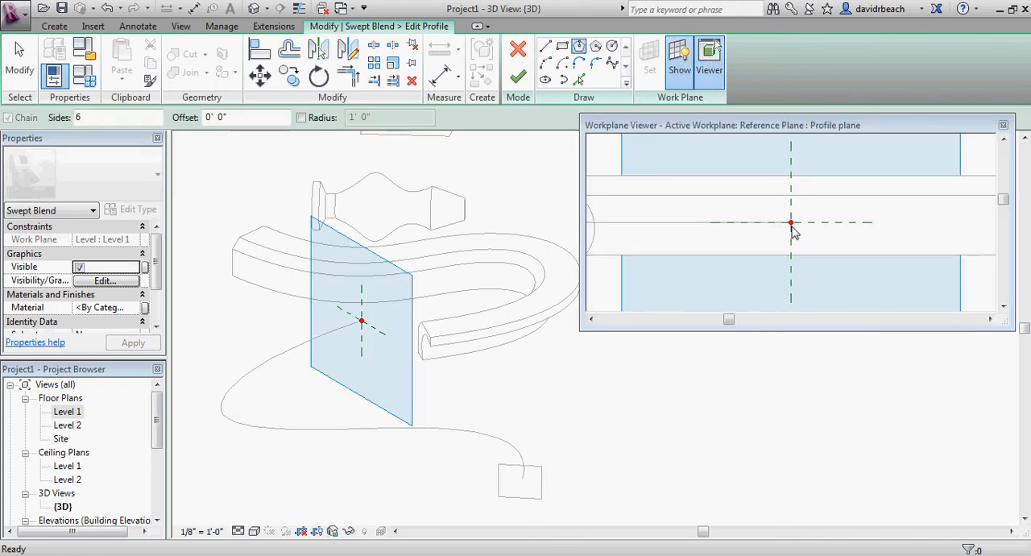
pyautogui.click(611, 47)
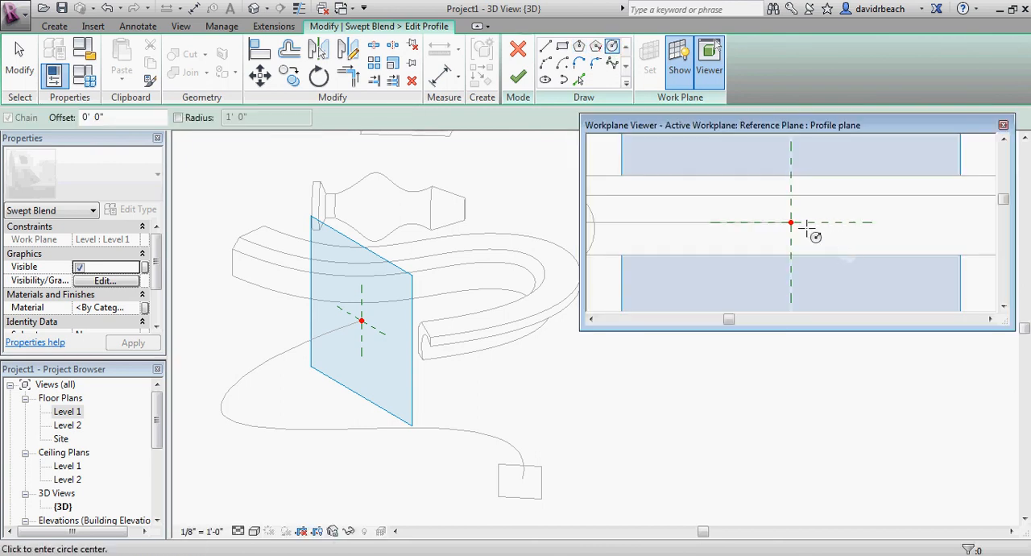
pyautogui.click(793, 223)
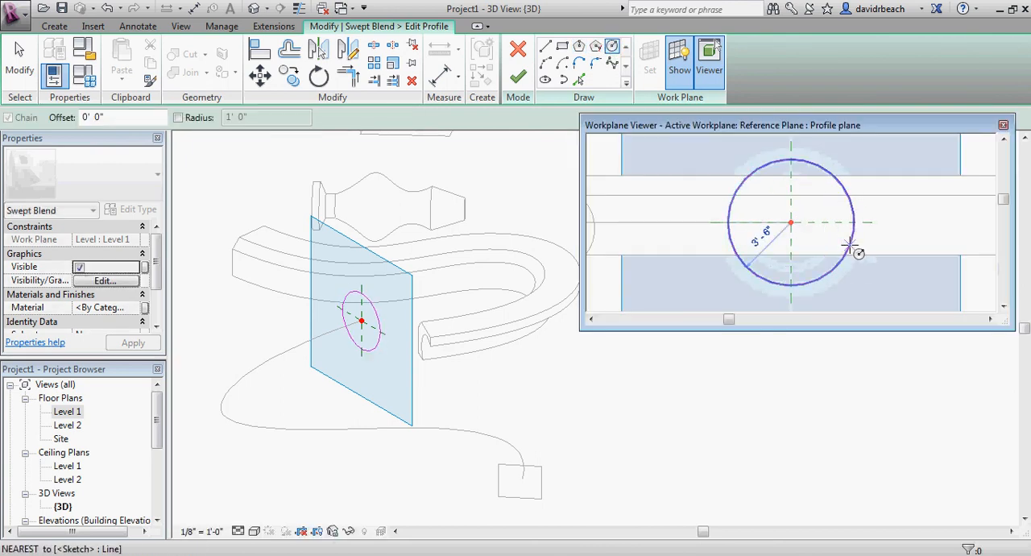
pyautogui.click(853, 246)
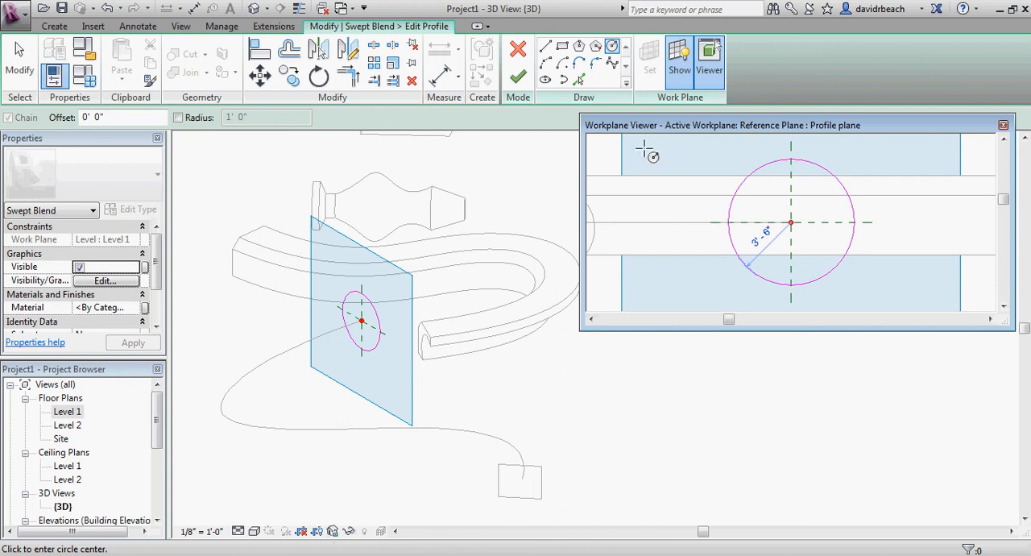
pyautogui.click(521, 80)
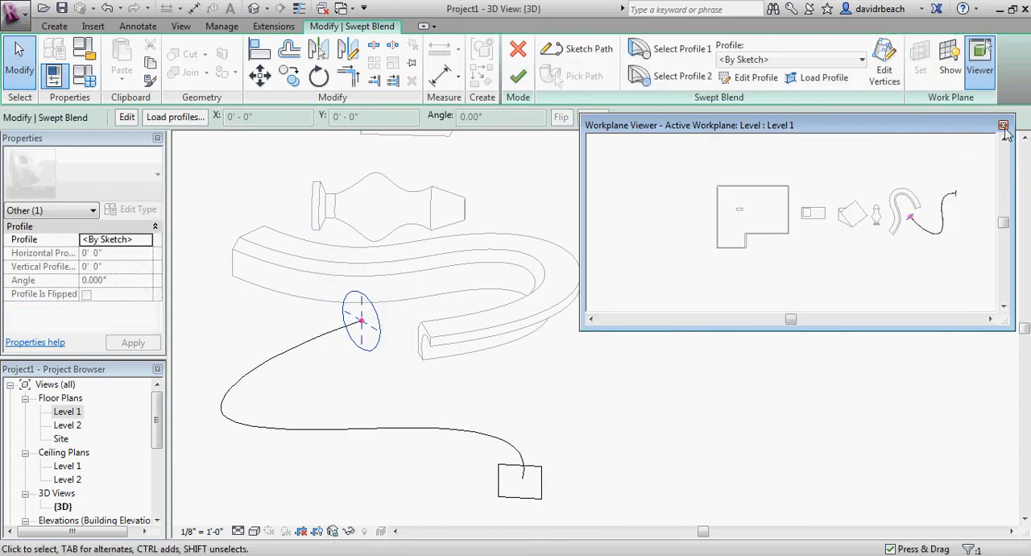
pyautogui.click(1004, 127)
# Complete the swept blend from the circle and rectangle profiles along the curved path
pyautogui.click(602, 190)
pyautogui.moveTo(622, 217); pyautogui.dragTo(711, 166, button='middle')
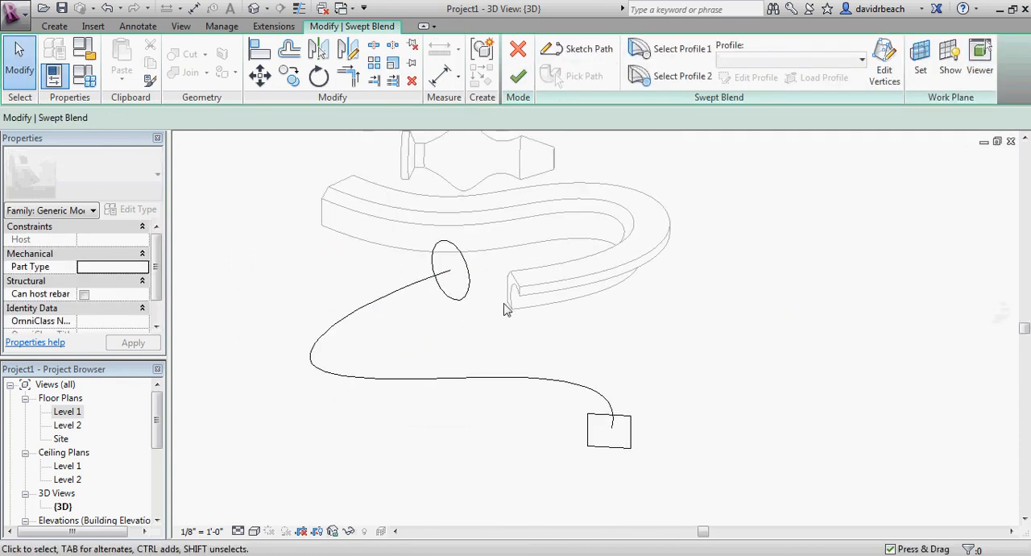
pyautogui.keyDown('shift'); pyautogui.moveTo(504, 311); pyautogui.dragTo(892, 294, button='middle'); pyautogui.keyUp('shift')
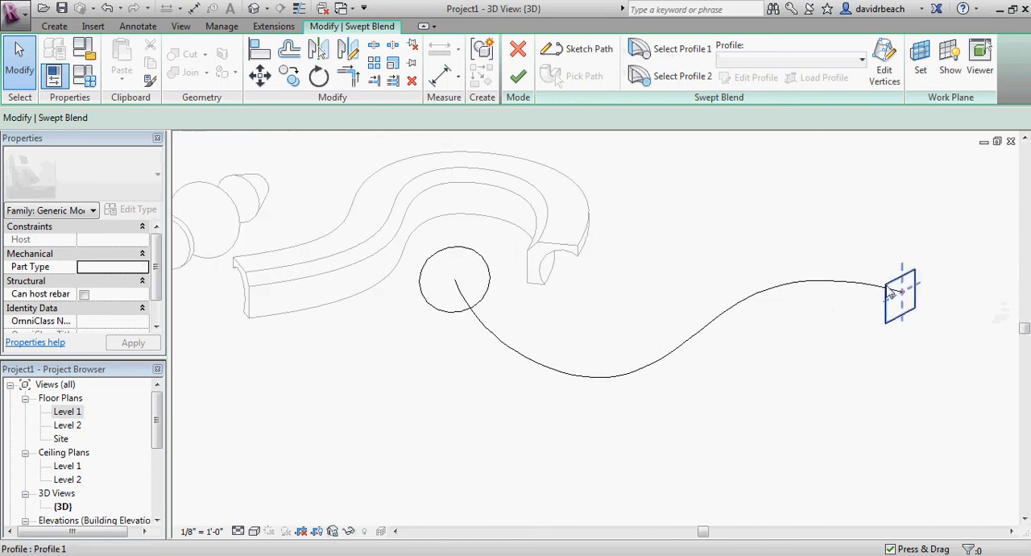
pyautogui.moveTo(835, 340); pyautogui.dragTo(788, 341, button='middle')
pyautogui.scroll(1, 787, 340)
pyautogui.moveTo(724, 340); pyautogui.dragTo(730, 352, button='middle')
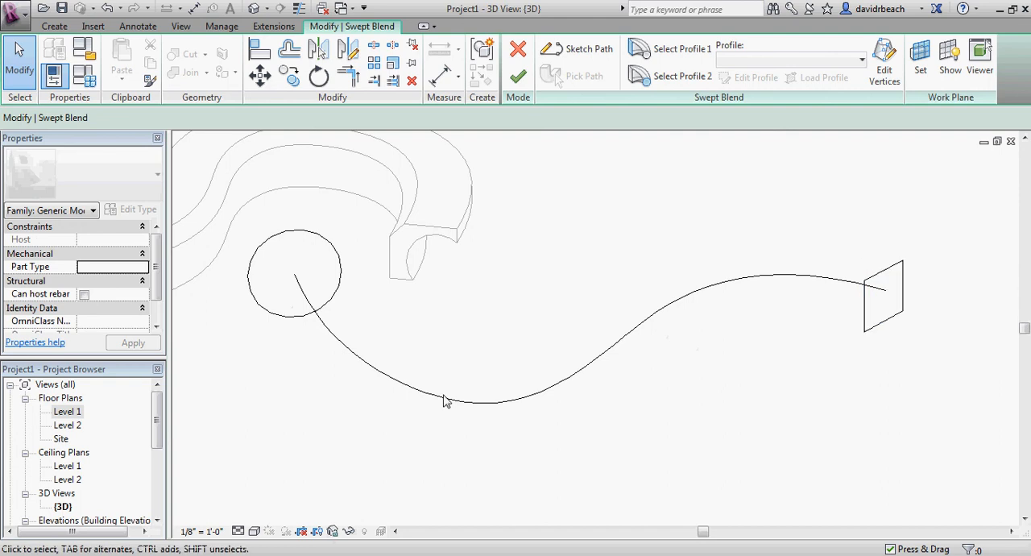
pyautogui.moveTo(615, 180); pyautogui.dragTo(609, 199, button='middle')
pyautogui.click(519, 78)
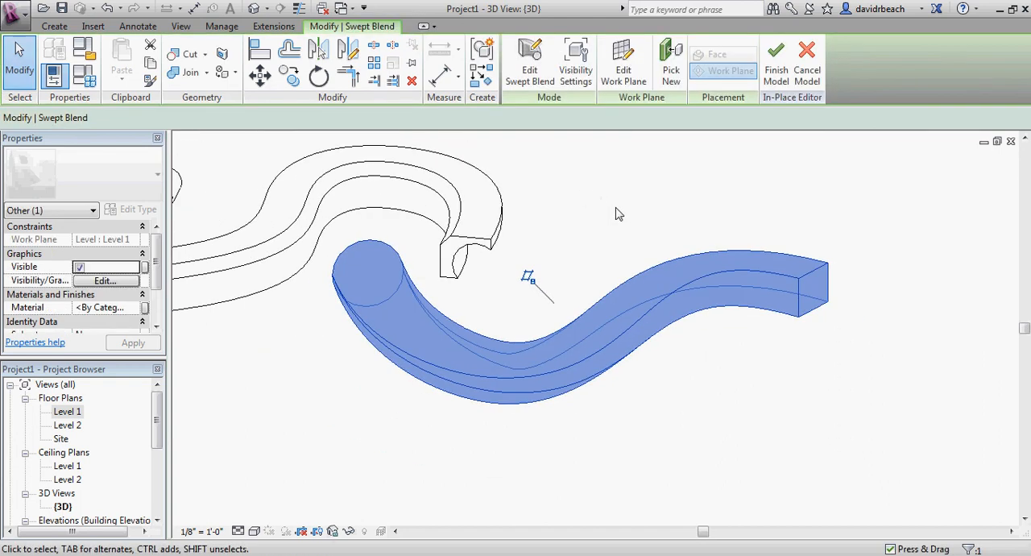
# Finish the in-place model containing the extrusion, blend, revolve, sweep and swept blend forms
pyautogui.click(604, 249)
pyautogui.keyDown('shift'); pyautogui.moveTo(604, 249); pyautogui.dragTo(528, 324, button='middle'); pyautogui.keyUp('shift')
pyautogui.scroll(3, 522, 318)
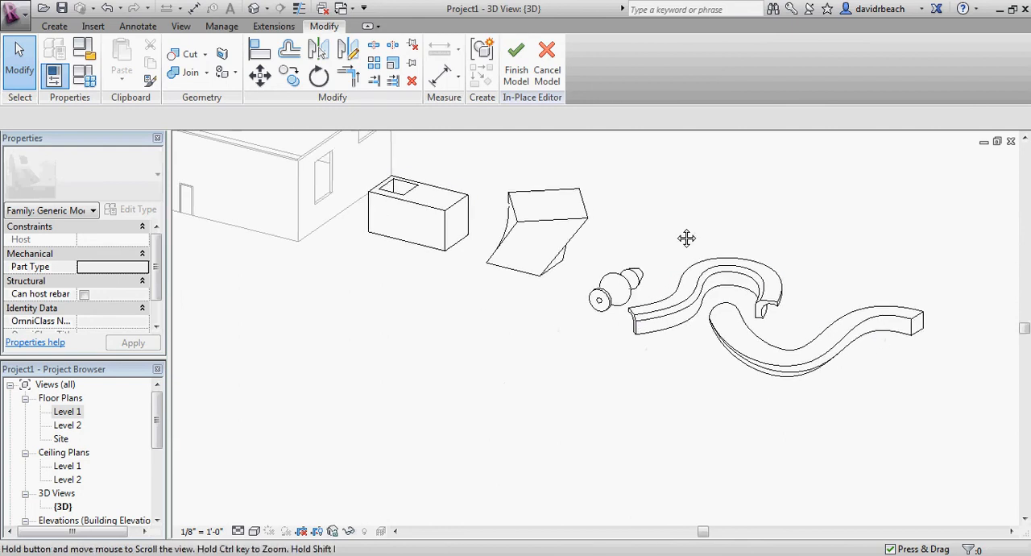
pyautogui.moveTo(750, 235); pyautogui.dragTo(632, 253, button='middle')
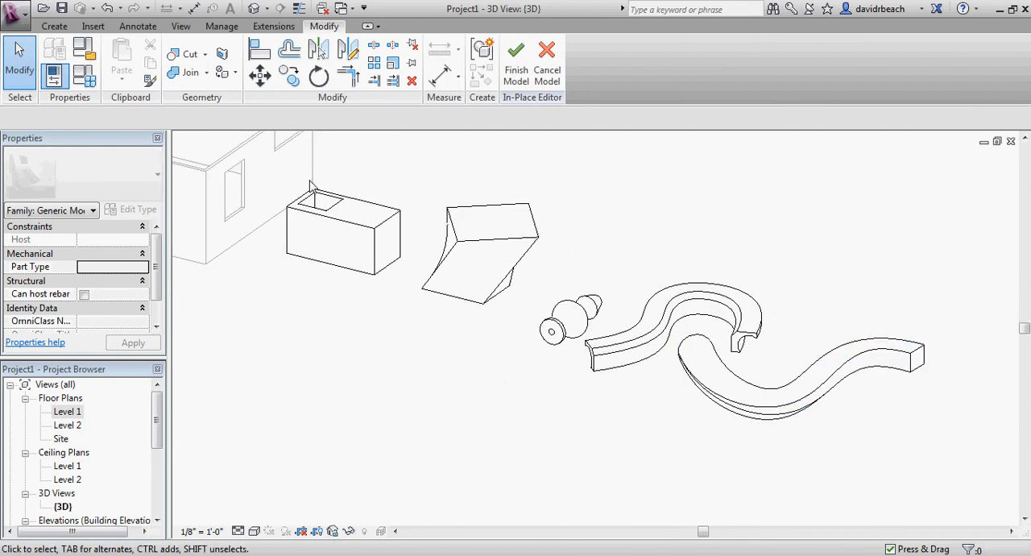
pyautogui.scroll(-2, 366, 182)
pyautogui.moveTo(416, 202)
pyautogui.mouseDown(button='middle')
pyautogui.moveTo(411, 236)
pyautogui.moveTo(422, 200)
pyautogui.mouseUp(button='middle')
pyautogui.scroll(1, 415, 220)
pyautogui.scroll(1, 419, 224)
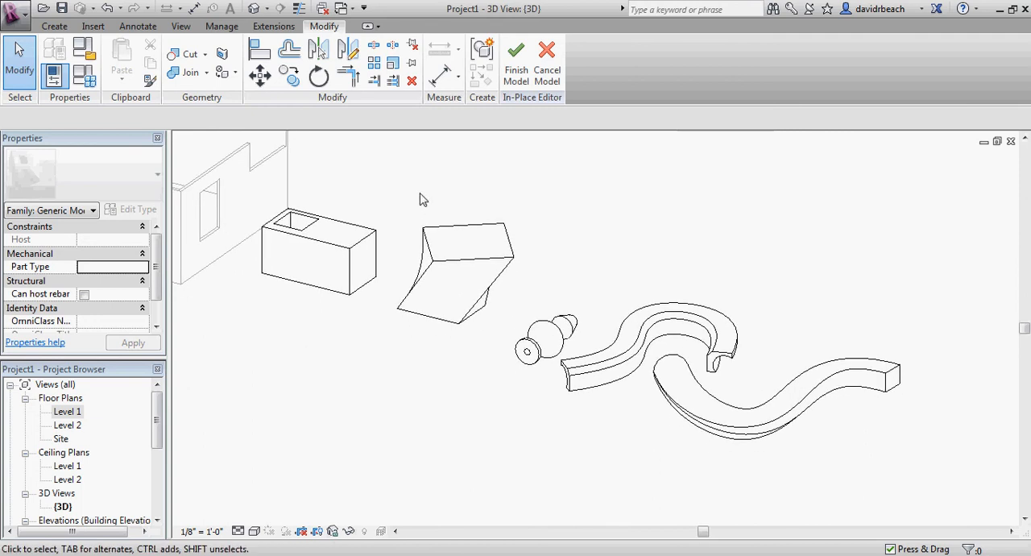
pyautogui.click(507, 81)
# Examine the finished generic model forms next to the building from several distances and angles
pyautogui.scroll(-4, 508, 244)
pyautogui.moveTo(527, 251); pyautogui.dragTo(565, 240, button='middle')
pyautogui.scroll(2, 396, 314)
pyautogui.moveTo(424, 292); pyautogui.dragTo(566, 388, button='middle')
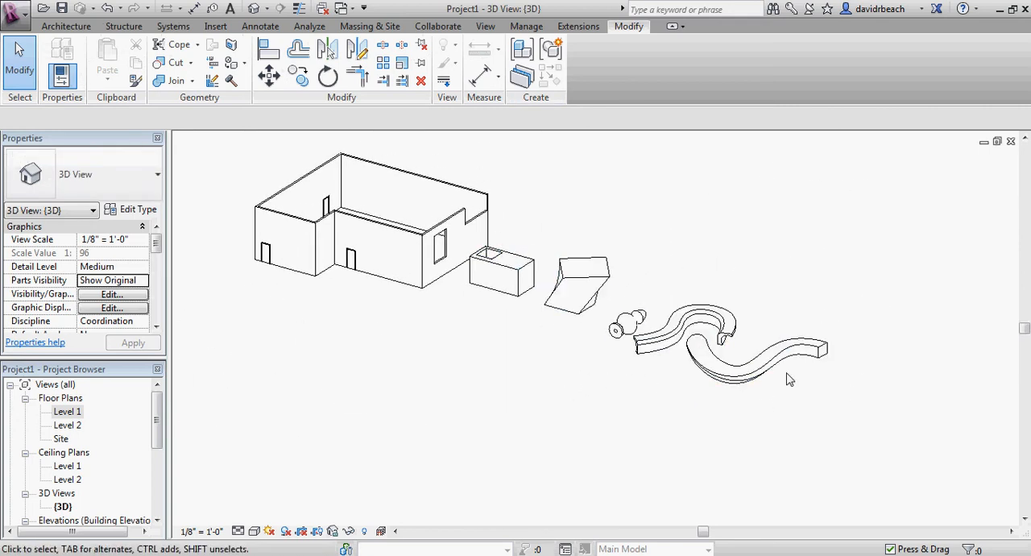
pyautogui.scroll(2, 691, 326)
pyautogui.moveTo(641, 286); pyautogui.dragTo(613, 300, button='middle')
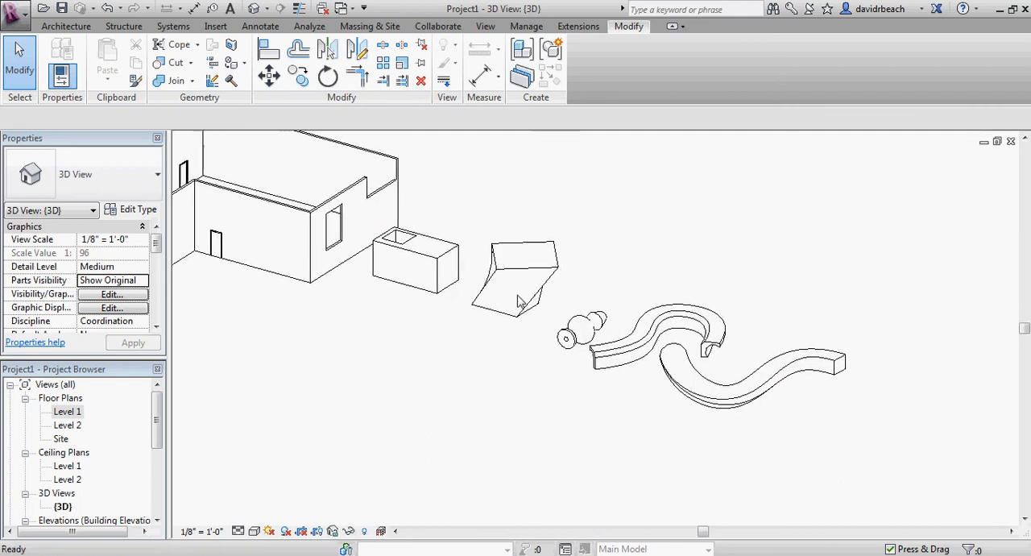
pyautogui.scroll(2, 514, 302)
pyautogui.scroll(-3, 559, 257)
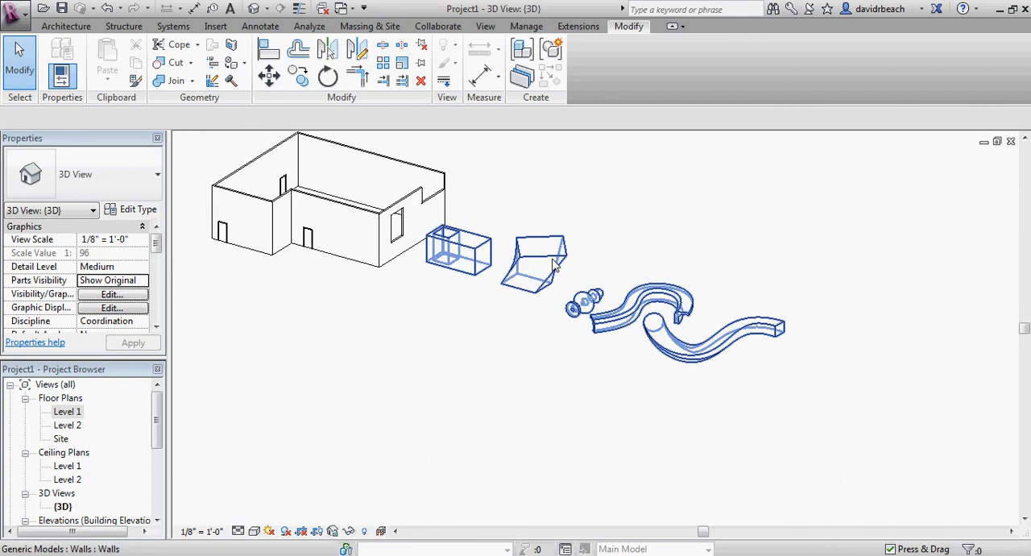
# Select the in-place generic model and move all its forms together to a spot clear of the building's near corner
pyautogui.click(554, 262)
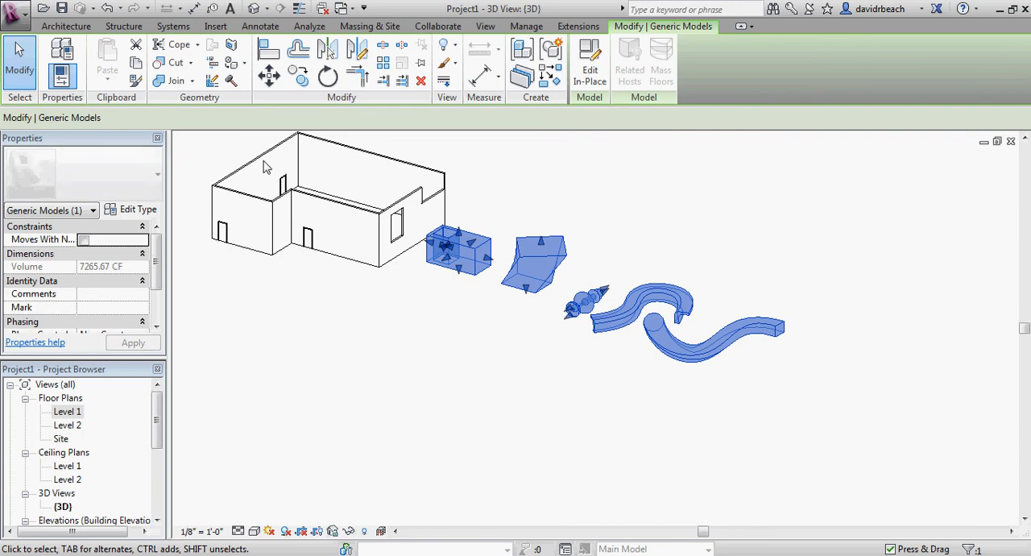
pyautogui.click(272, 83)
pyautogui.click(444, 336)
pyautogui.click(622, 313)
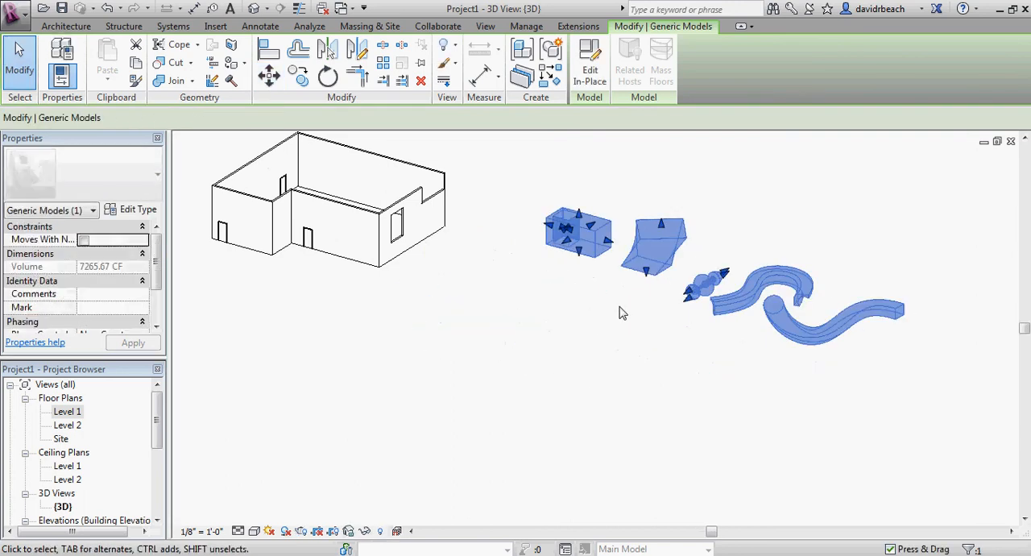
pyautogui.hotkey('ctrl', 'z')
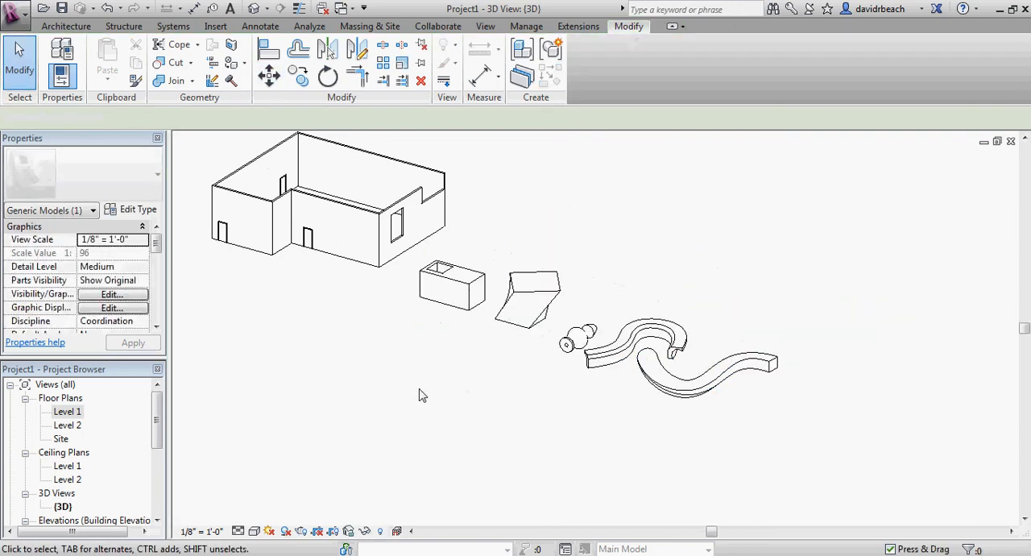
# Reopen the generic model for in-place editing and finish the model again
pyautogui.scroll(-3, 481, 346)
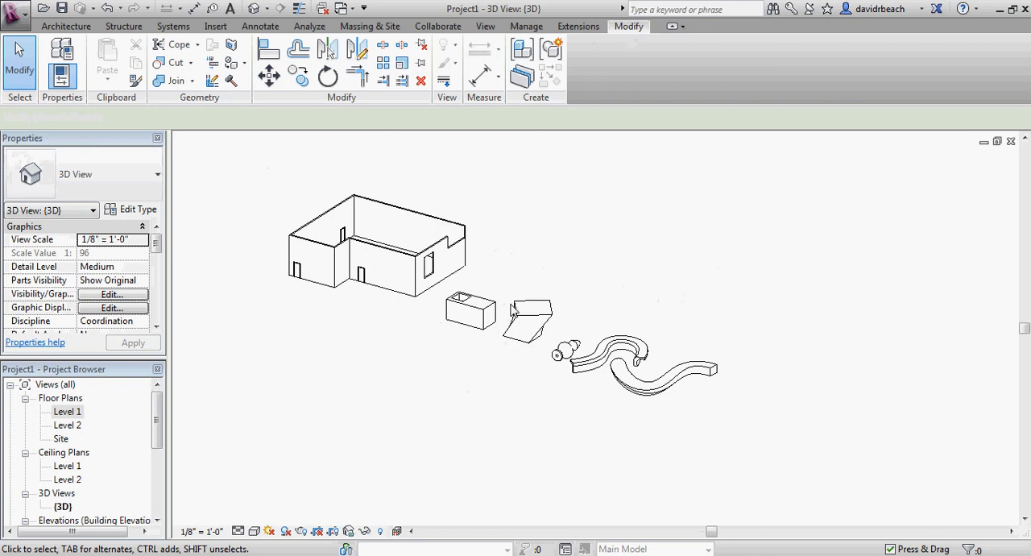
pyautogui.click(536, 308)
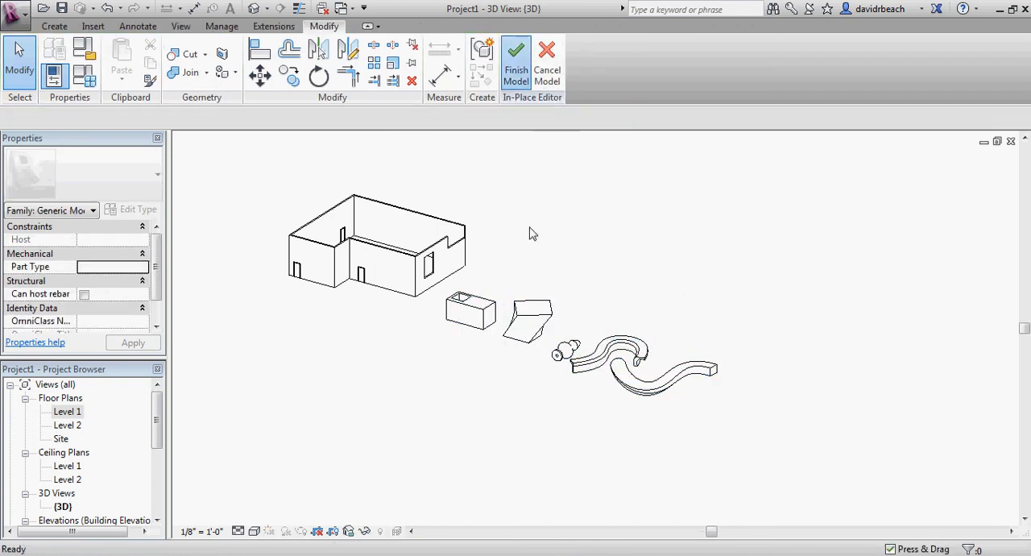
pyautogui.moveTo(492, 395); pyautogui.dragTo(550, 405, button='middle')
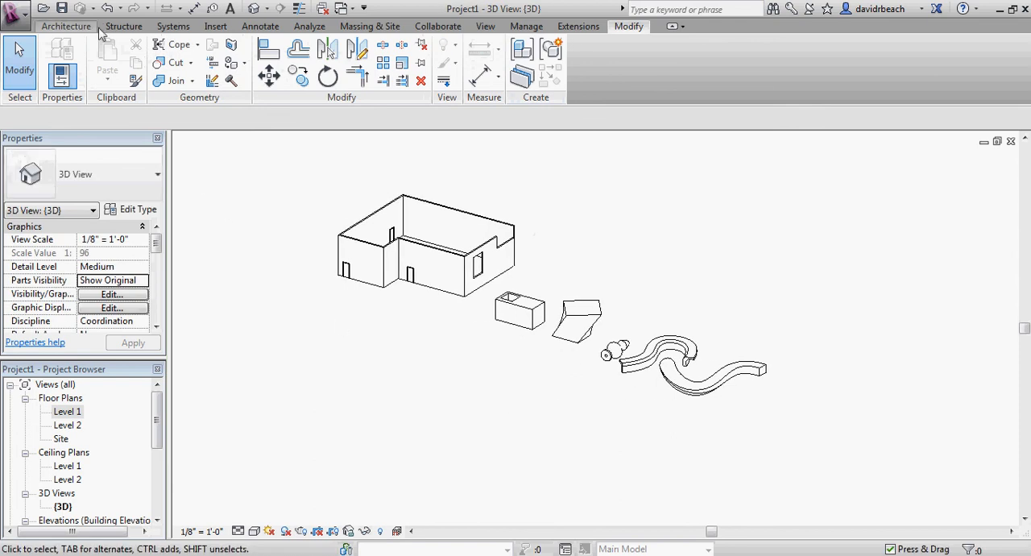
# Create a new in-place component in the Mass family category and accept its name
pyautogui.click(68, 26)
pyautogui.click(174, 63)
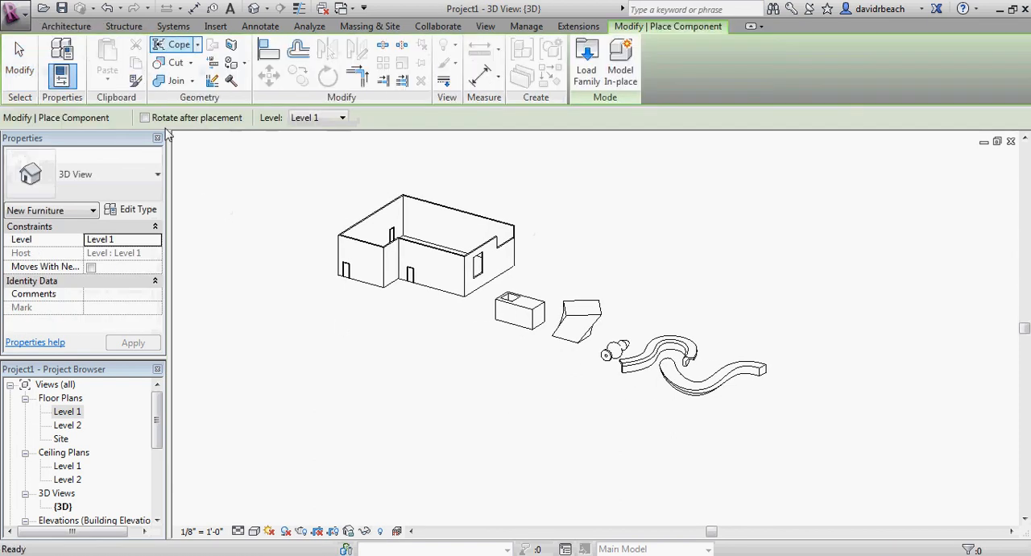
pyautogui.click(620, 63)
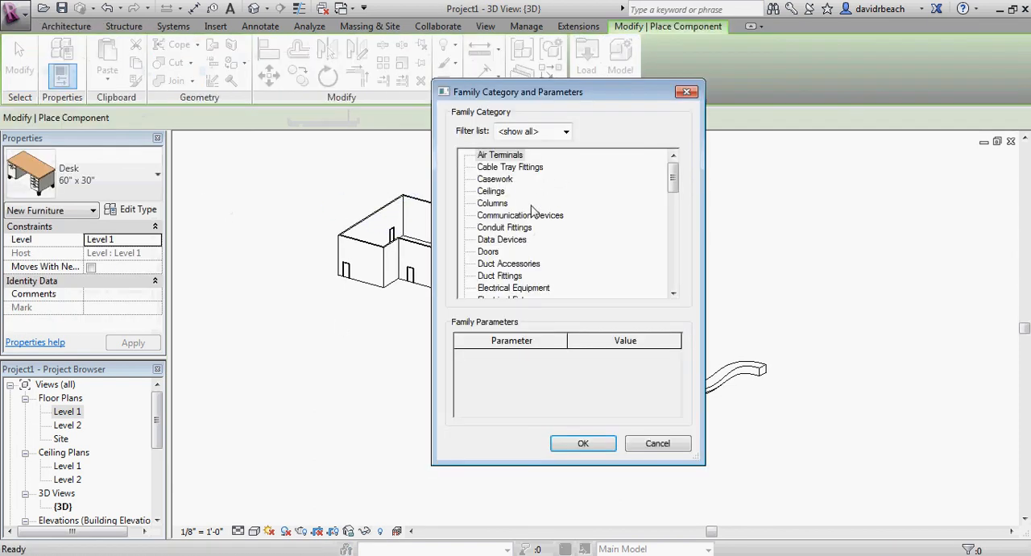
pyautogui.moveTo(675, 182); pyautogui.dragTo(681, 174)
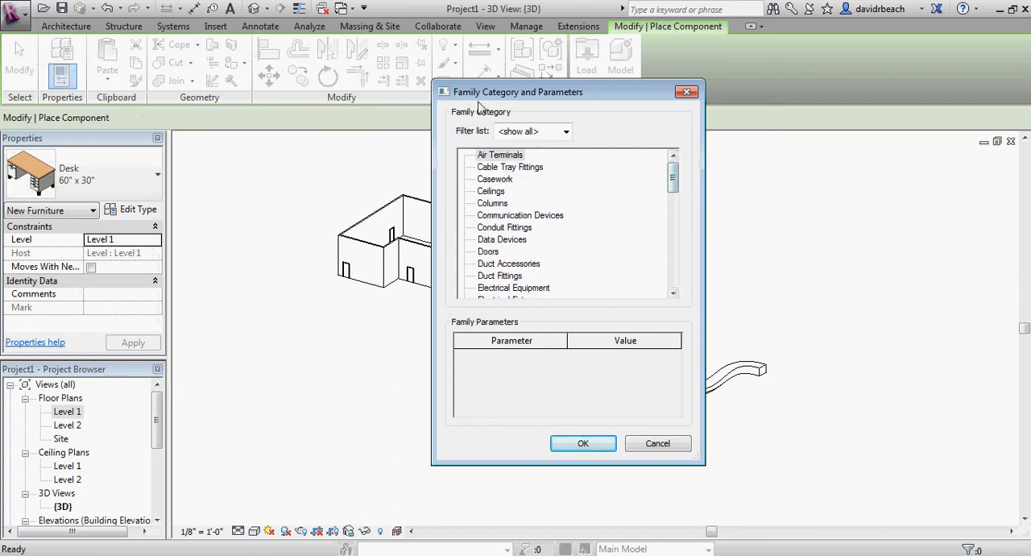
pyautogui.moveTo(677, 178); pyautogui.dragTo(675, 208)
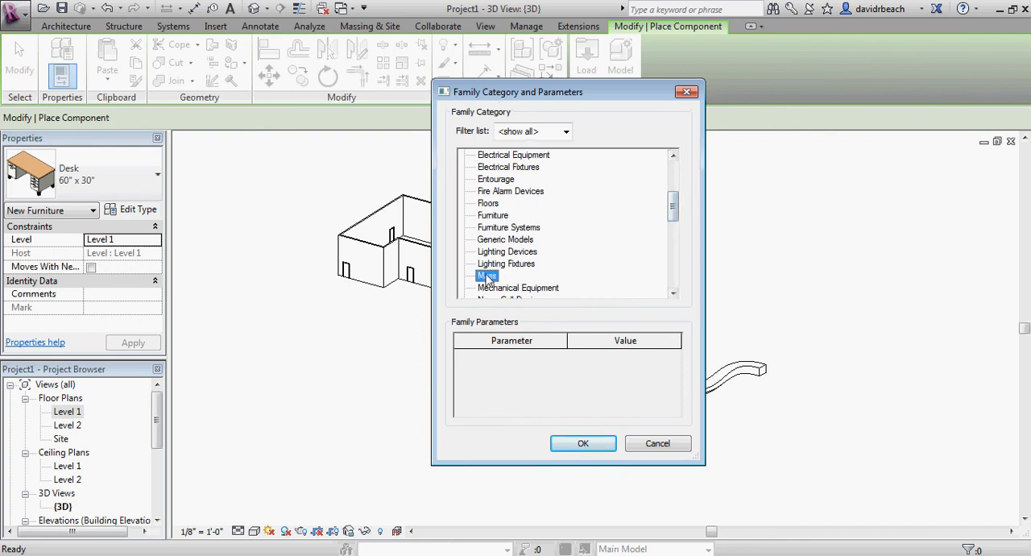
pyautogui.click(583, 444)
pyautogui.click(513, 298)
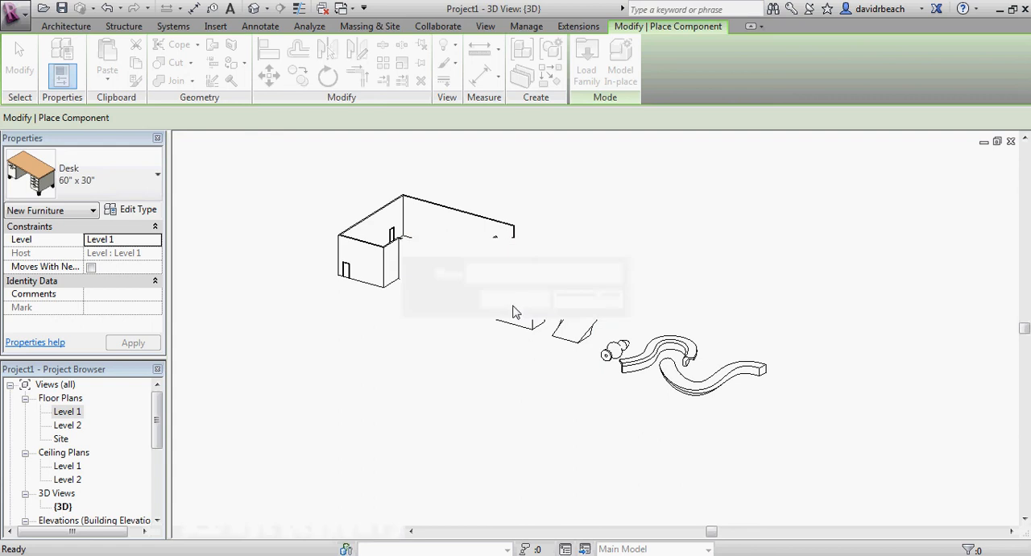
# Draw an open chain of four connected model lines on the Level 1 work plane in front of the building
pyautogui.scroll(2, 505, 400)
pyautogui.moveTo(513, 391); pyautogui.dragTo(522, 410, button='middle')
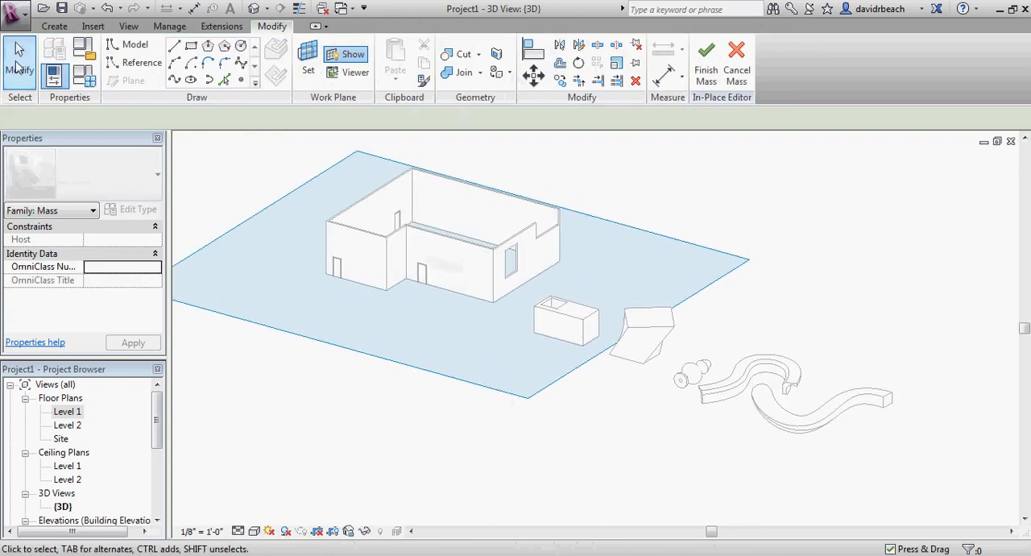
pyautogui.moveTo(679, 245); pyautogui.dragTo(693, 269, button='middle')
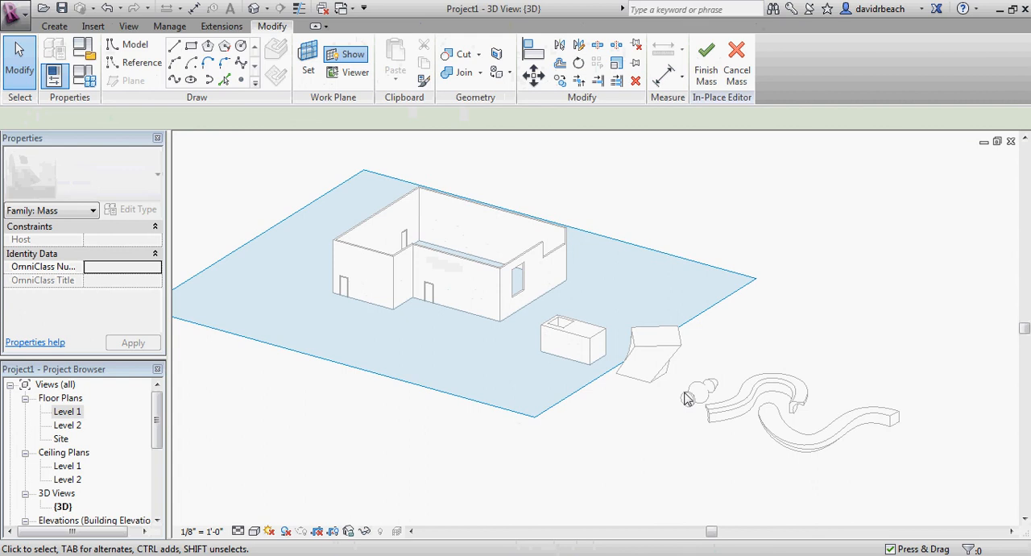
pyautogui.scroll(1, 689, 399)
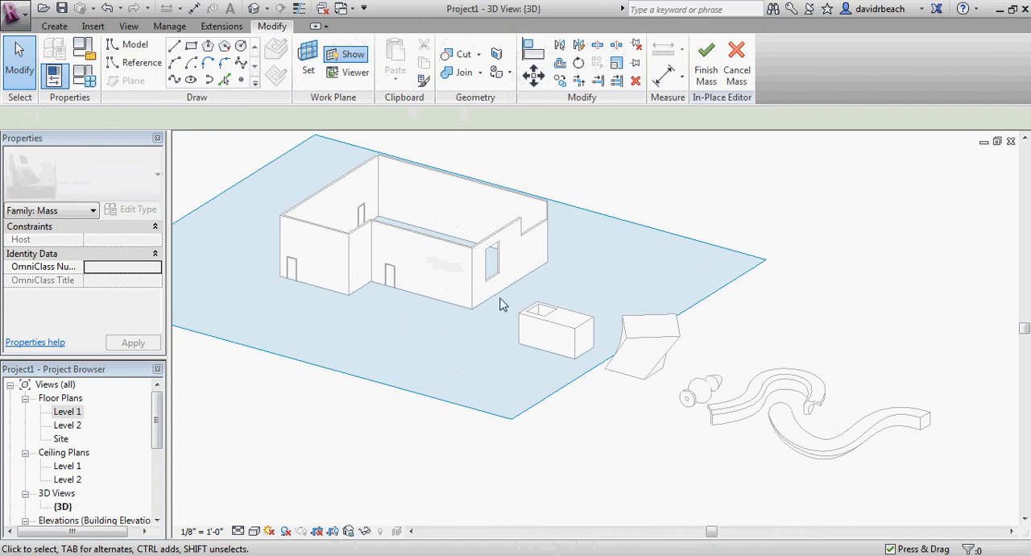
pyautogui.moveTo(612, 337); pyautogui.dragTo(556, 332, button='middle')
pyautogui.scroll(1, 556, 332)
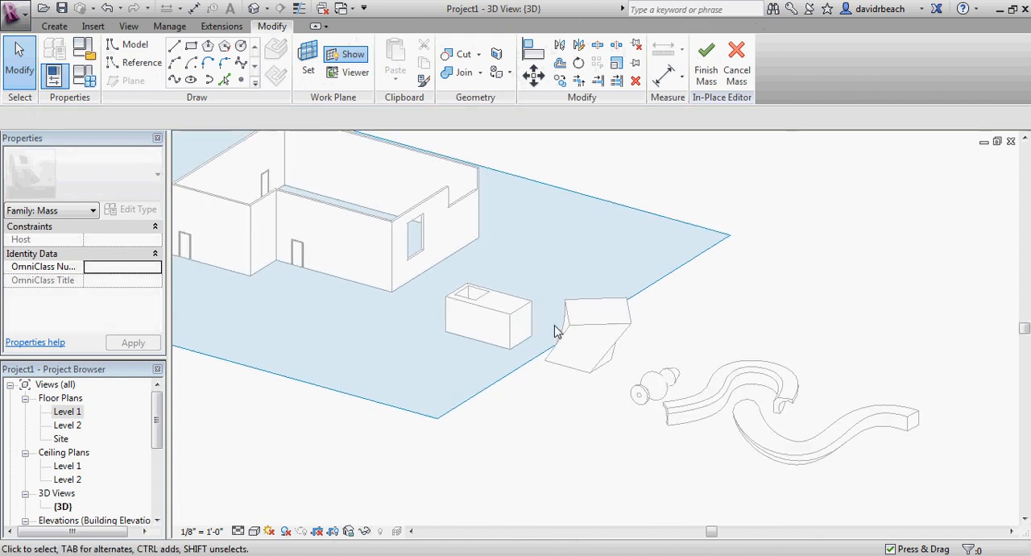
pyautogui.click(175, 47)
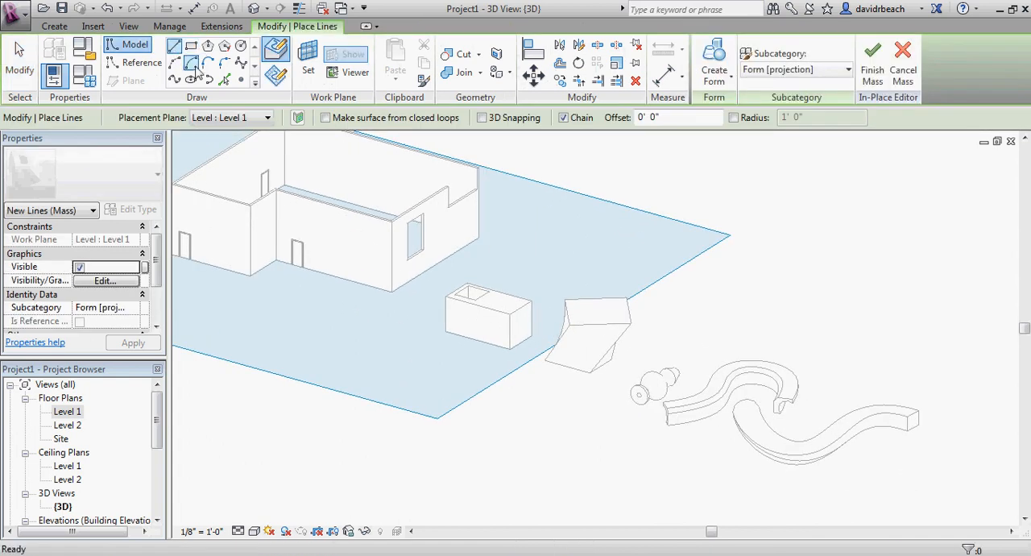
pyautogui.scroll(-1, 410, 384)
pyautogui.moveTo(410, 384); pyautogui.dragTo(548, 357, button='middle')
pyautogui.scroll(1, 548, 357)
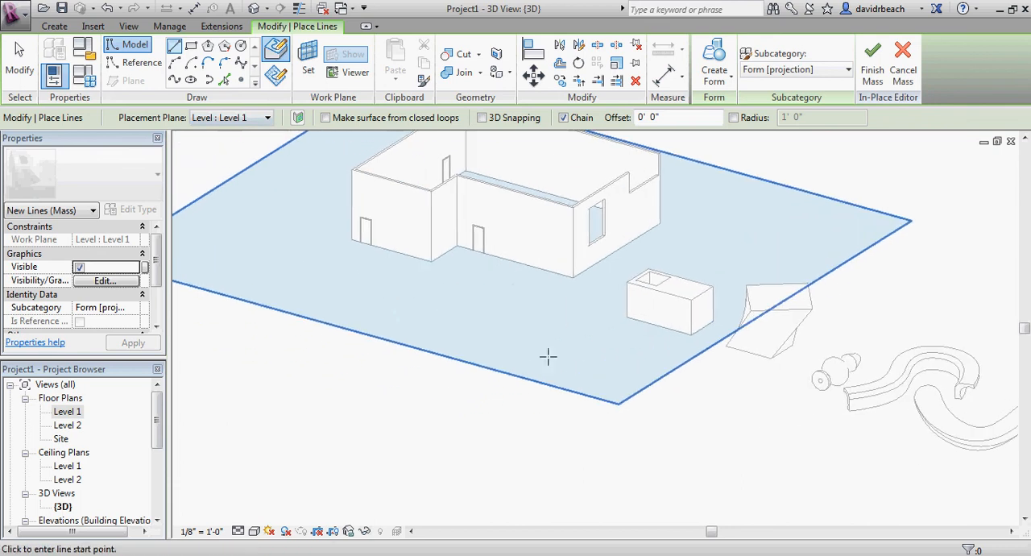
pyautogui.click(487, 321)
pyautogui.click(458, 409)
pyautogui.click(568, 440)
pyautogui.click(651, 417)
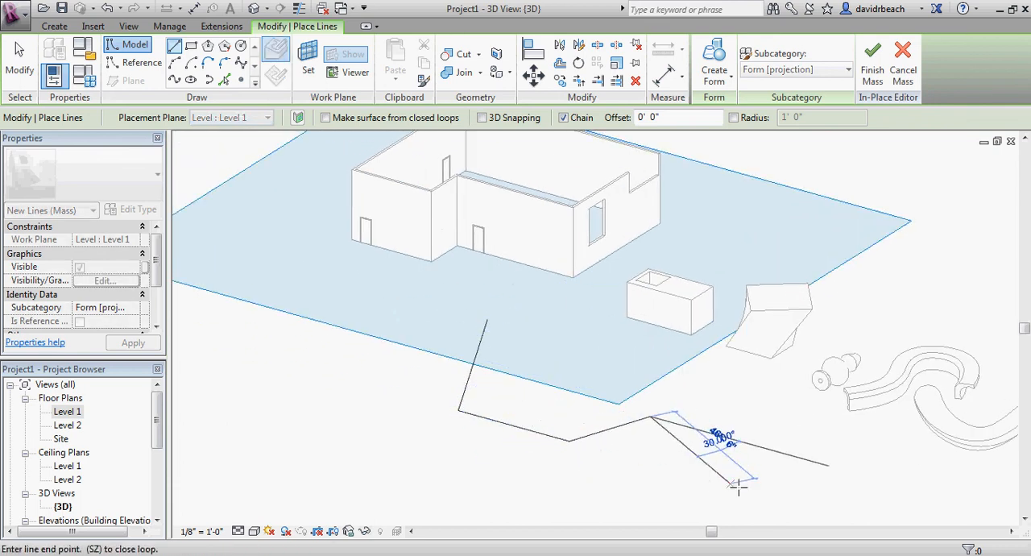
pyautogui.click(740, 486)
pyautogui.press('Escape')
pyautogui.press('Escape')
# Select the whole line chain and create an upright surface form from it
pyautogui.scroll(3, 725, 415)
pyautogui.moveTo(725, 415); pyautogui.dragTo(658, 438, button='middle')
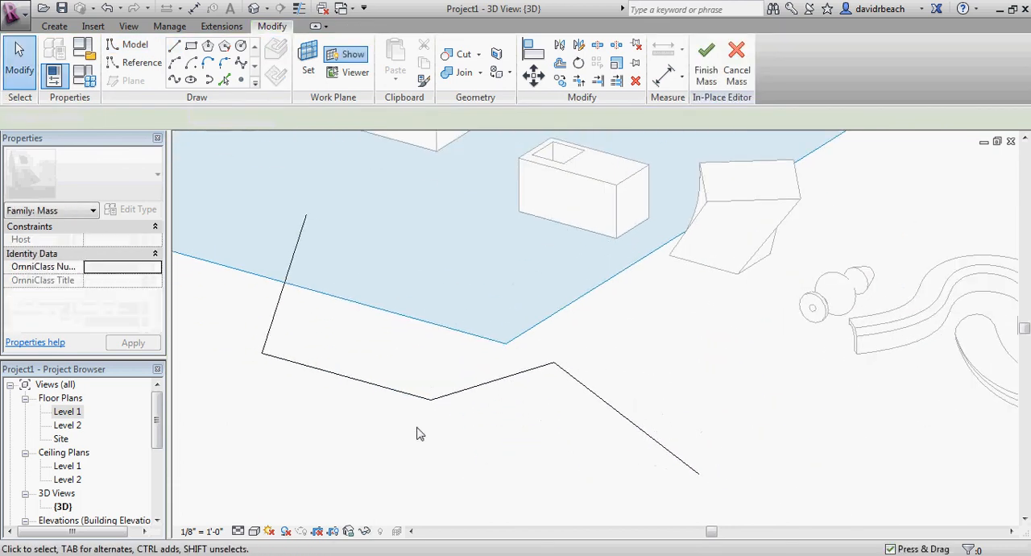
pyautogui.press('Tab')
pyautogui.click(281, 304)
pyautogui.keyDown('shift'); pyautogui.moveTo(282, 304); pyautogui.dragTo(594, 417, button='middle'); pyautogui.keyUp('shift')
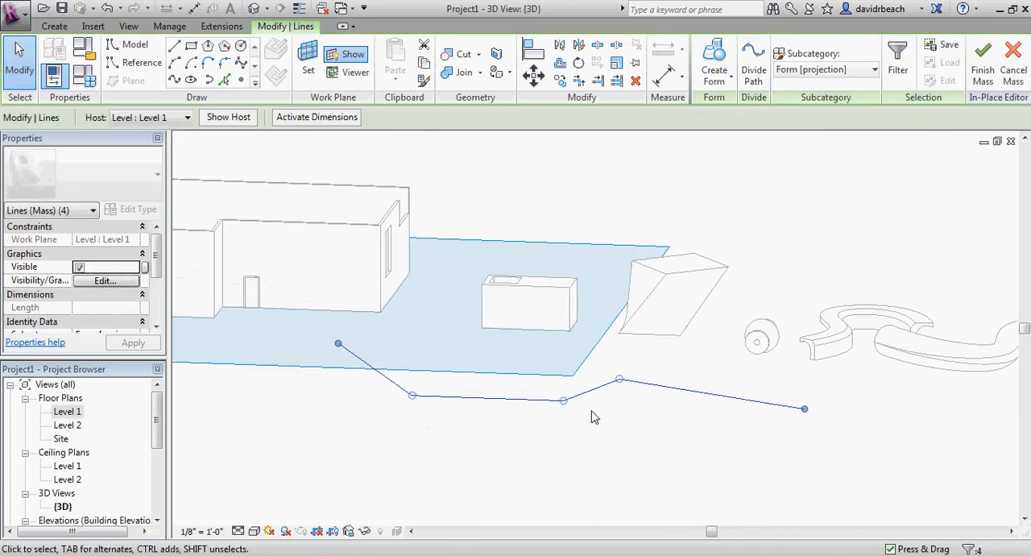
pyautogui.click(720, 63)
pyautogui.keyDown('shift'); pyautogui.moveTo(727, 341); pyautogui.dragTo(716, 493, button='middle'); pyautogui.keyUp('shift')
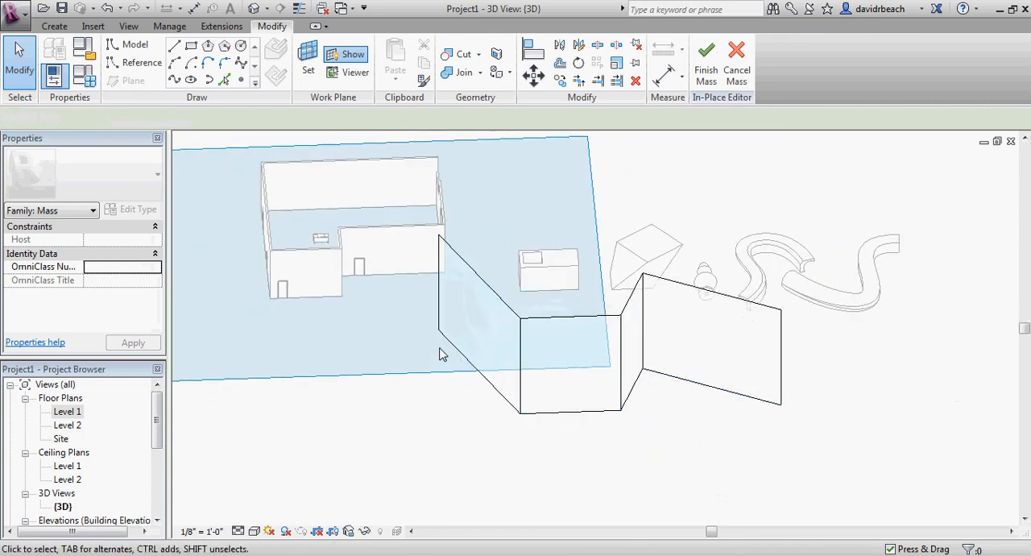
# Lower the top edge of the surface form's end panel below the neighbouring panels' height
pyautogui.moveTo(603, 404); pyautogui.dragTo(521, 401, button='middle')
pyautogui.scroll(1, 521, 400)
pyautogui.click(610, 268)
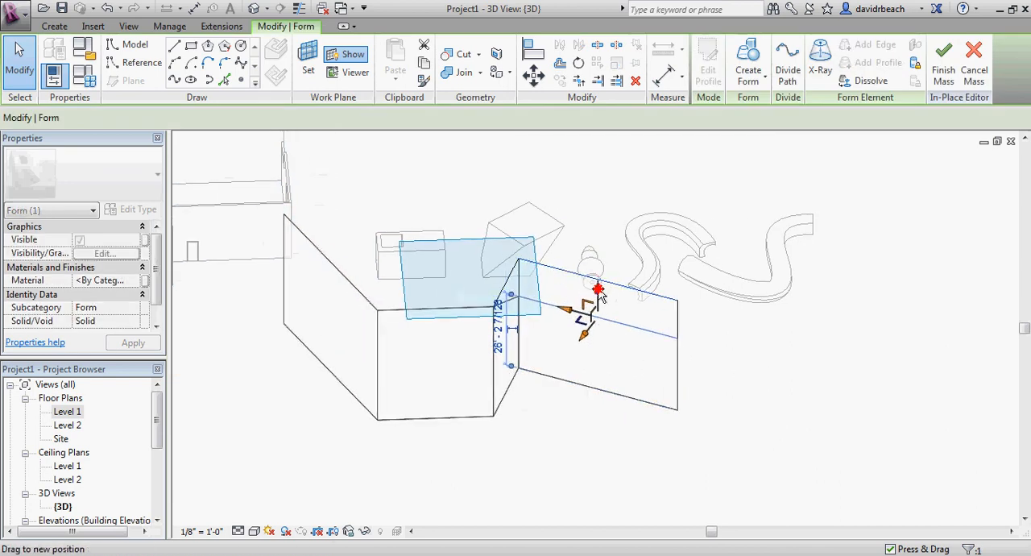
pyautogui.keyDown('shift'); pyautogui.moveTo(723, 418); pyautogui.dragTo(546, 375, button='middle'); pyautogui.keyUp('shift')
pyautogui.scroll(2, 608, 365)
# Shift the end panel's outer top corner and lower the top corner between the two panels at the opposite end to warp the surface
pyautogui.click(696, 391)
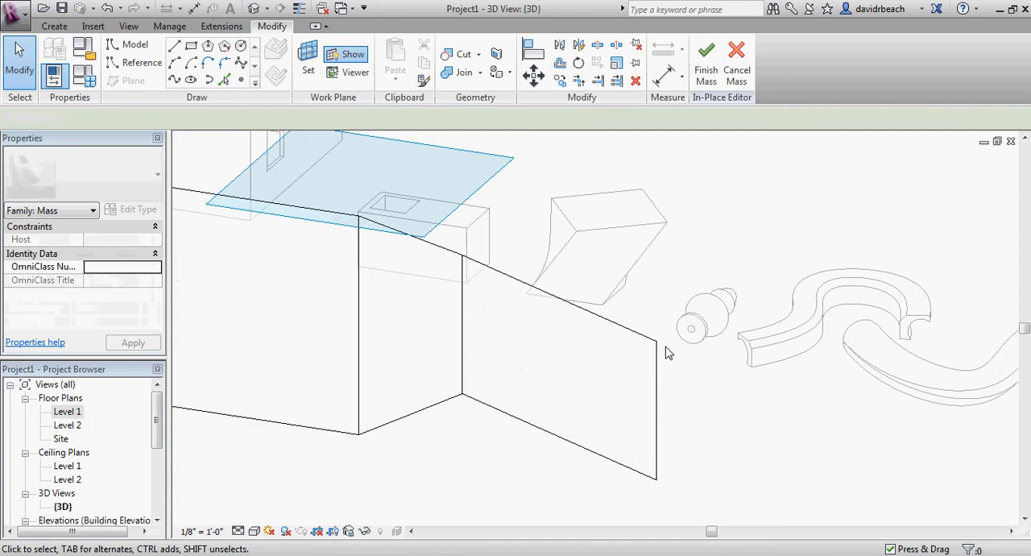
pyautogui.click(658, 343)
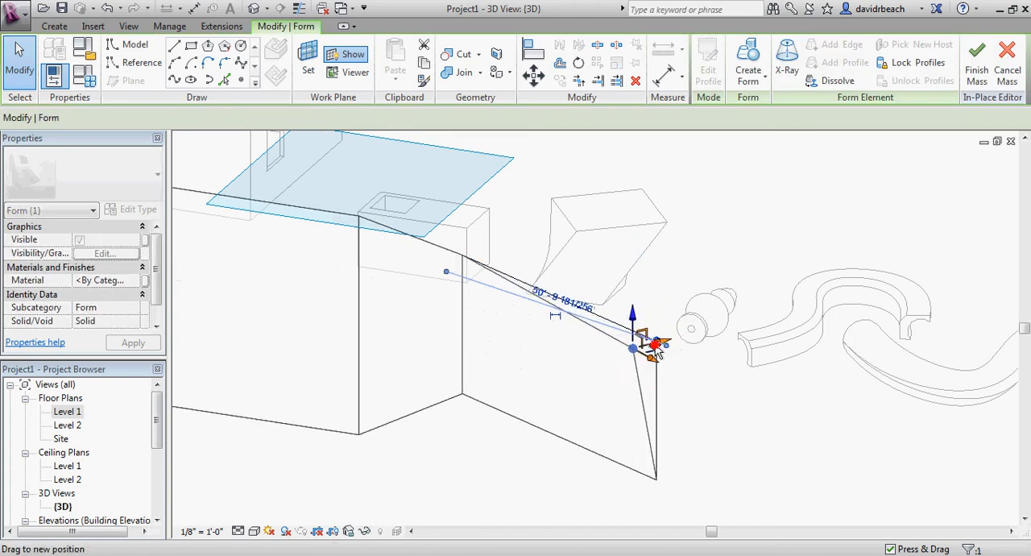
pyautogui.keyDown('shift'); pyautogui.moveTo(606, 364); pyautogui.dragTo(803, 438, button='middle'); pyautogui.keyUp('shift')
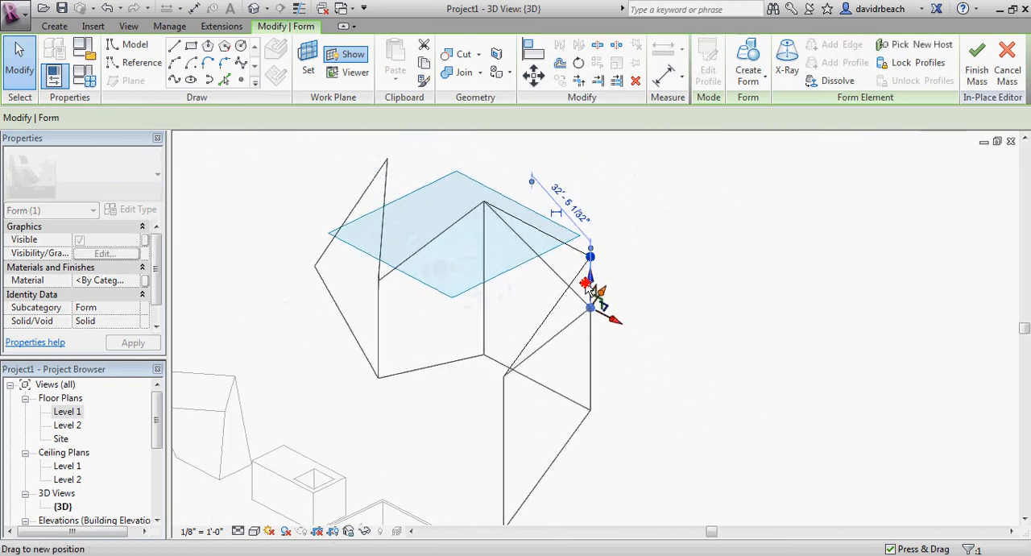
pyautogui.keyDown('shift'); pyautogui.moveTo(634, 341); pyautogui.dragTo(762, 401, button='middle'); pyautogui.keyUp('shift')
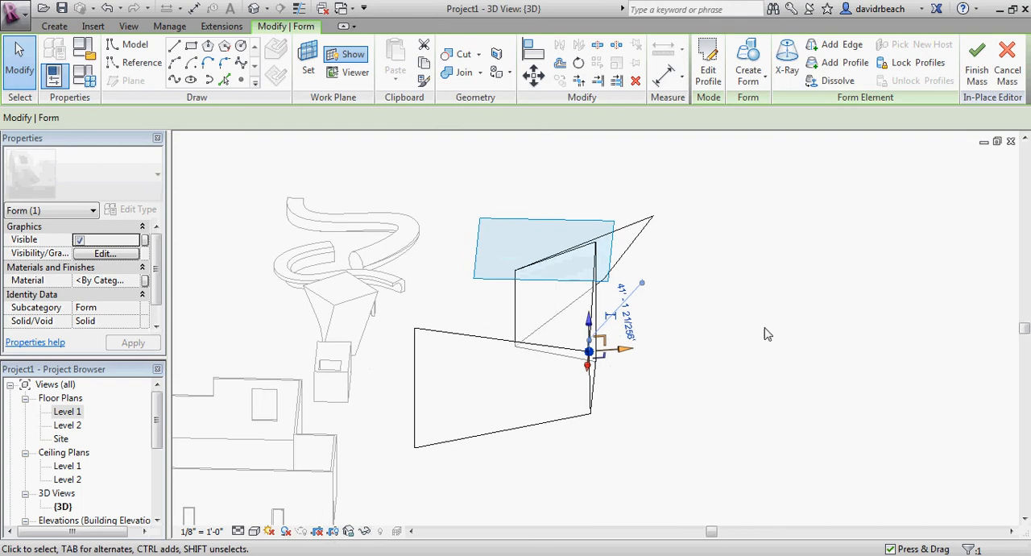
pyautogui.keyDown('shift'); pyautogui.moveTo(768, 335); pyautogui.dragTo(588, 377, button='middle'); pyautogui.keyUp('shift')
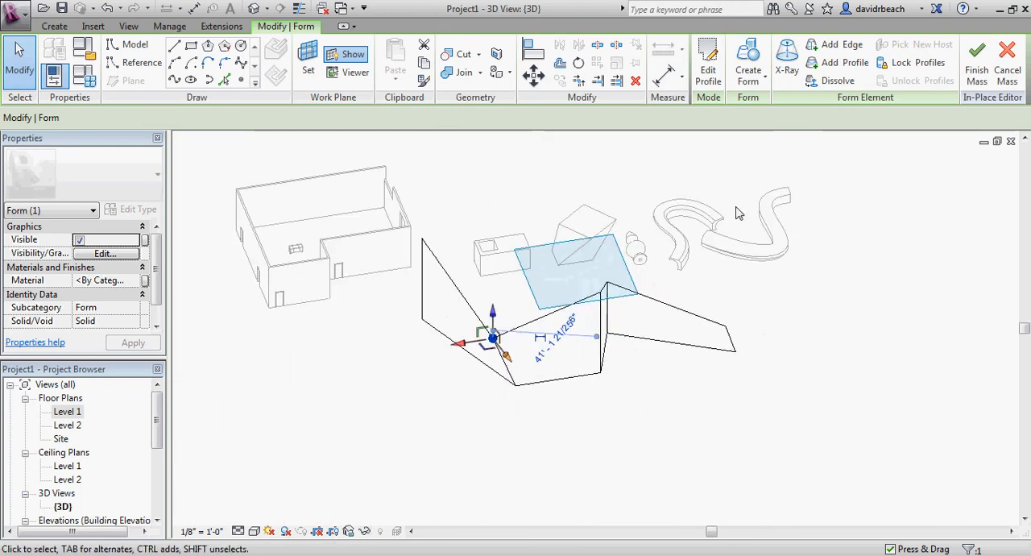
pyautogui.moveTo(540, 166); pyautogui.dragTo(483, 191, button='middle')
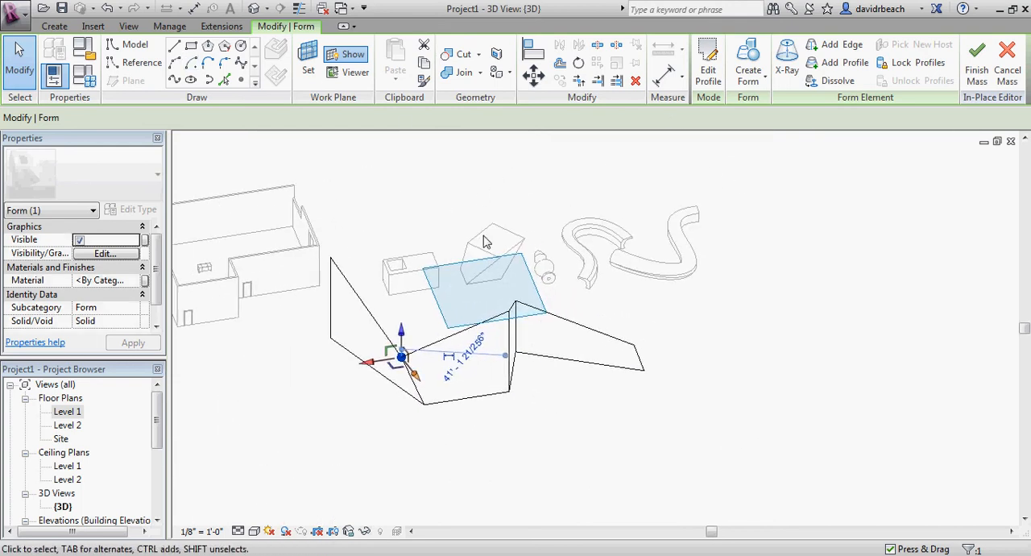
pyautogui.click(456, 194)
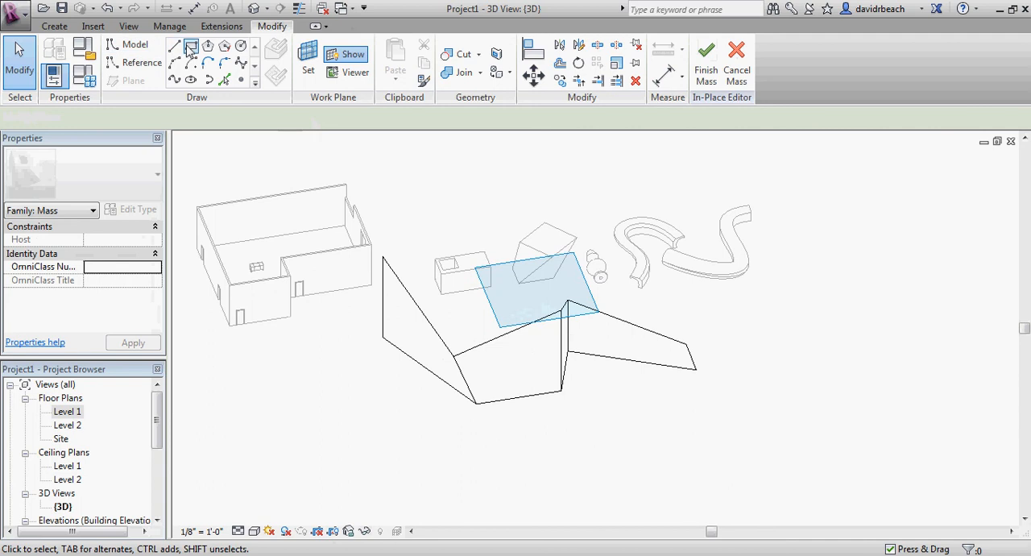
# Draw a closed five-sided loop of model lines on the Reference Point plane, in the open area beside the surface form
pyautogui.click(191, 47)
pyautogui.moveTo(392, 325)
pyautogui.mouseDown(button='middle')
pyautogui.moveTo(405, 320)
pyautogui.moveTo(414, 340)
pyautogui.mouseUp(button='middle')
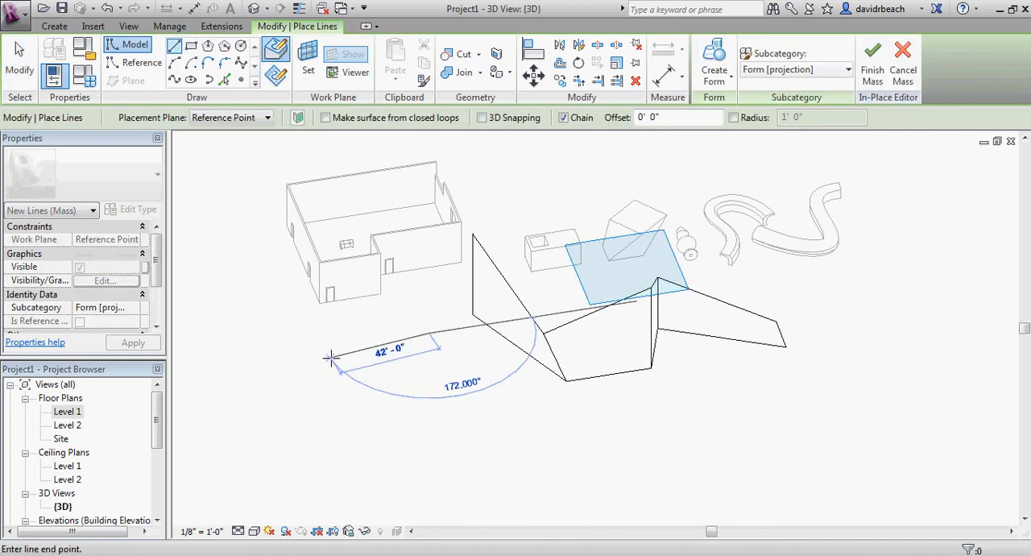
pyautogui.scroll(4, 422, 394)
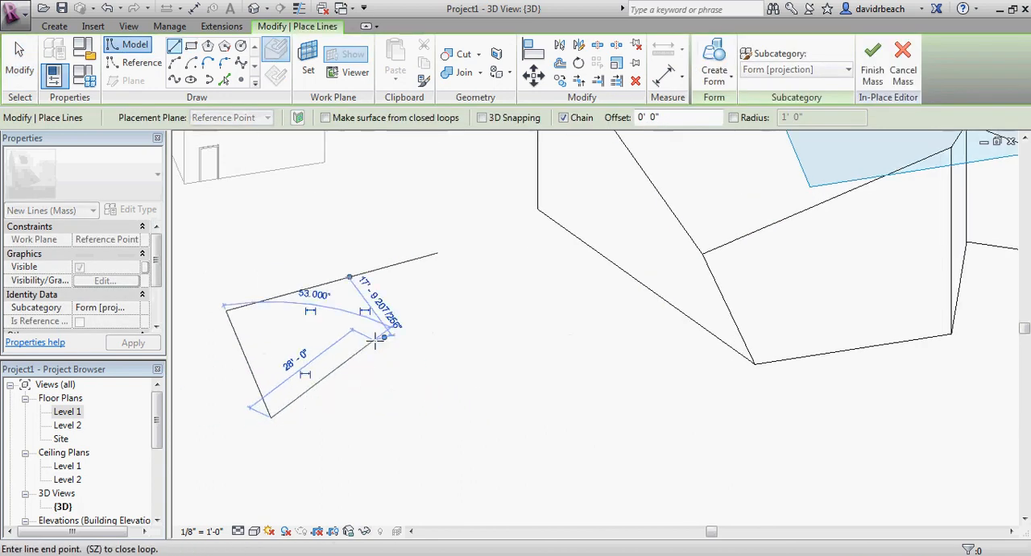
pyautogui.click(449, 326)
pyautogui.scroll(4, 434, 242)
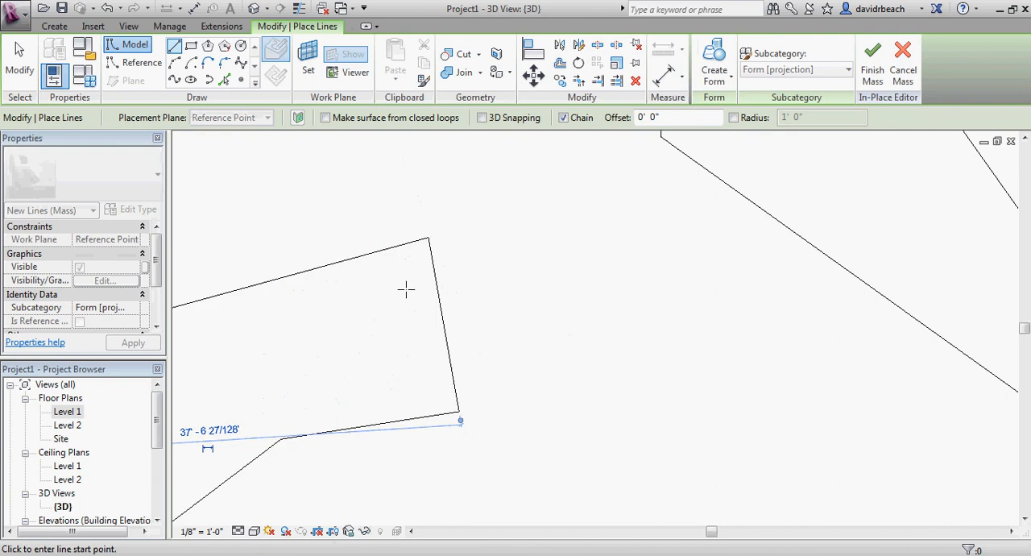
pyautogui.press('Escape')
# Select the complete five-sided loop and create a solid form from it
pyautogui.scroll(-3, 484, 335)
pyautogui.moveTo(484, 334); pyautogui.dragTo(652, 322, button='middle')
pyautogui.click(558, 304)
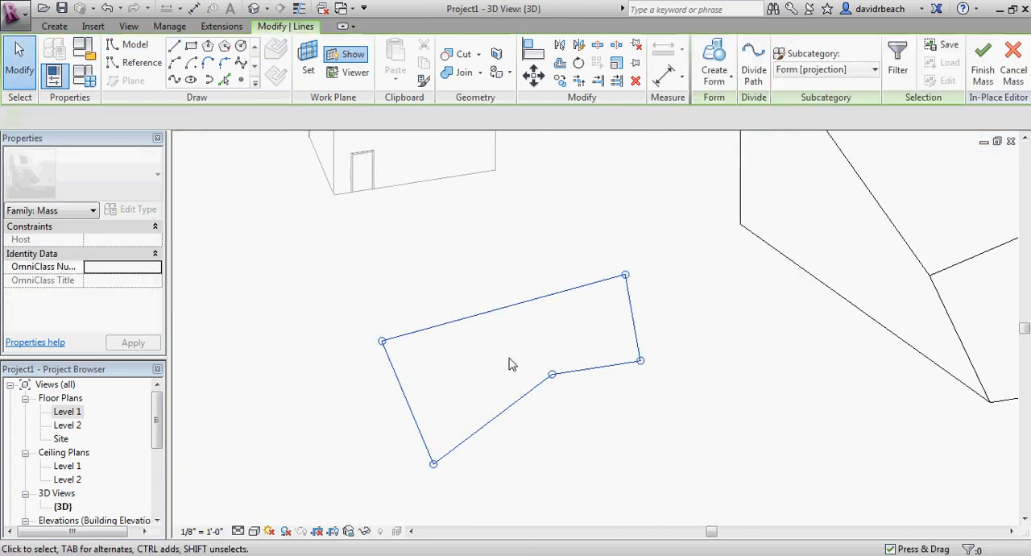
pyautogui.keyDown('shift'); pyautogui.moveTo(558, 303); pyautogui.dragTo(677, 238, button='middle'); pyautogui.keyUp('shift')
pyautogui.click(710, 58)
pyautogui.scroll(-3, 560, 304)
pyautogui.scroll(2, 546, 311)
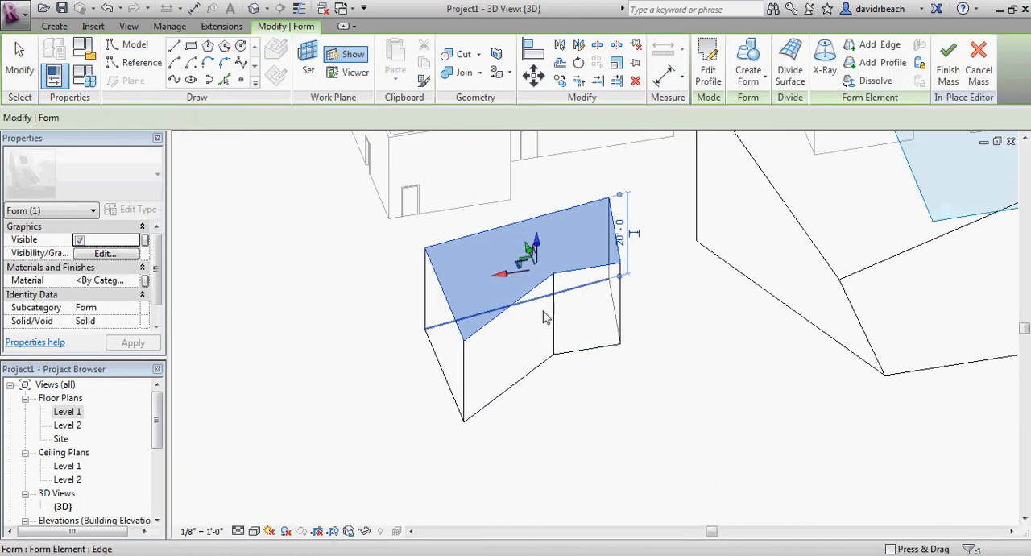
# Raise the solid form's top face to about 23 feet and pull its nearest bottom corner outward
pyautogui.keyDown('shift'); pyautogui.moveTo(586, 438); pyautogui.dragTo(574, 298, button='middle'); pyautogui.keyUp('shift')
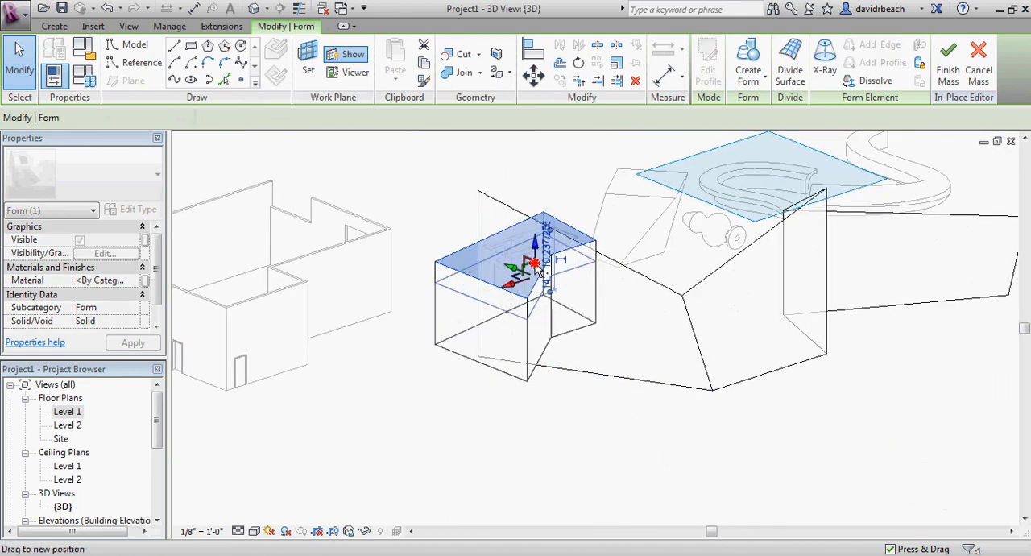
pyautogui.moveTo(535, 265); pyautogui.dragTo(542, 406)
pyautogui.moveTo(678, 498); pyautogui.dragTo(519, 429, button='middle')
pyautogui.click(643, 412)
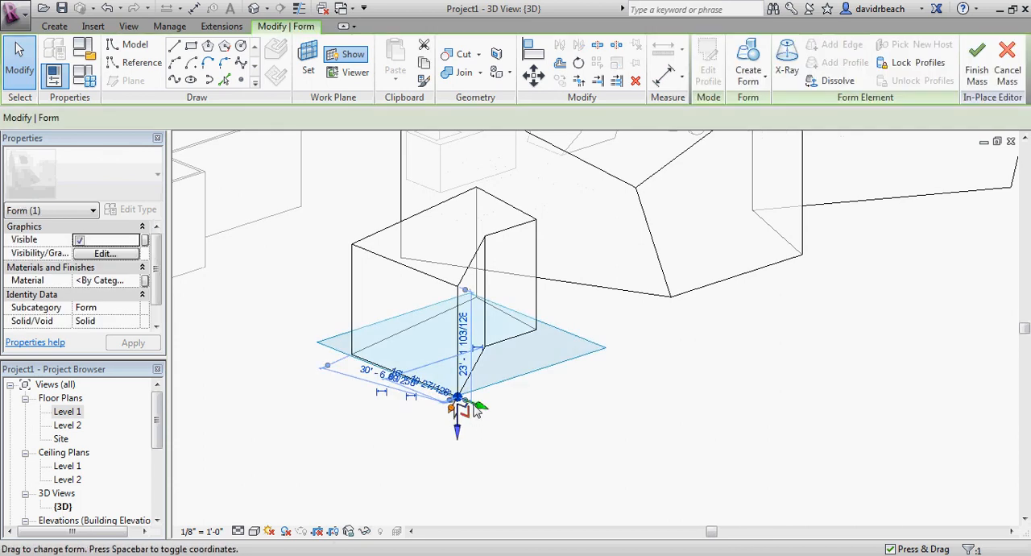
pyautogui.moveTo(480, 406); pyautogui.dragTo(561, 437)
# Lower the top edge of the solid form's short recessed side face so that its roof slopes
pyautogui.keyDown('shift'); pyautogui.moveTo(616, 412); pyautogui.dragTo(546, 421, button='middle'); pyautogui.keyUp('shift')
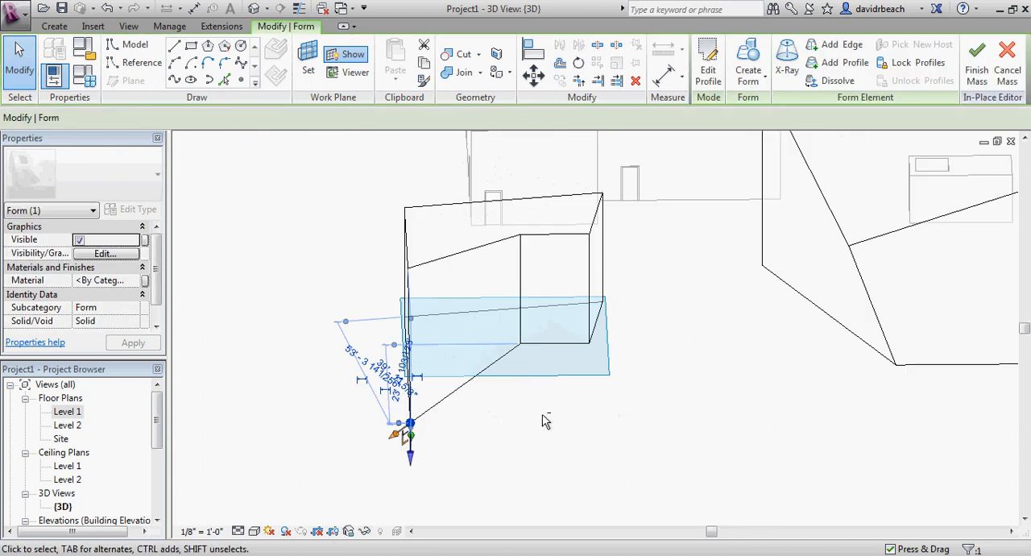
pyautogui.keyDown('shift'); pyautogui.moveTo(546, 246); pyautogui.dragTo(518, 233, button='middle'); pyautogui.keyUp('shift')
pyautogui.click(546, 258)
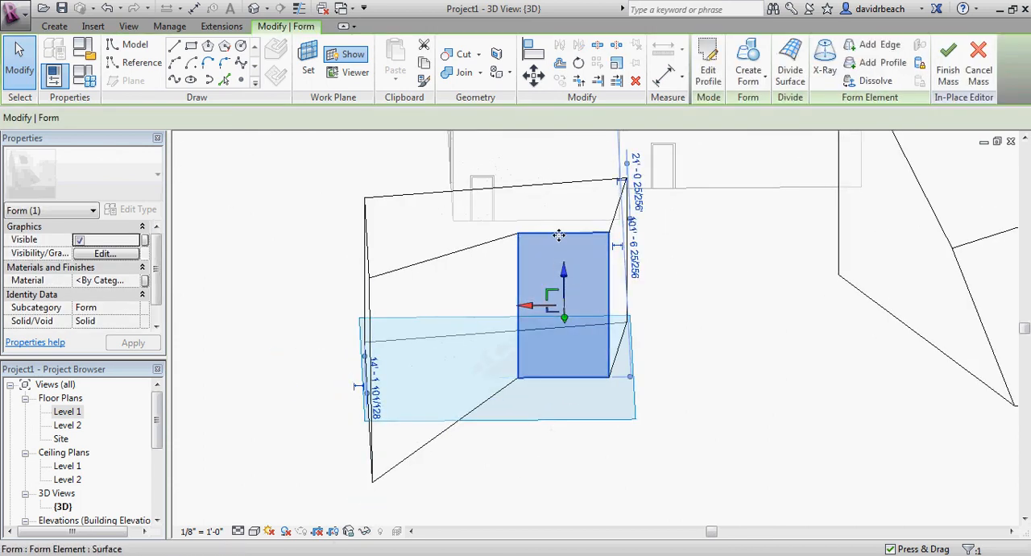
pyautogui.click(766, 432)
pyautogui.click(575, 239)
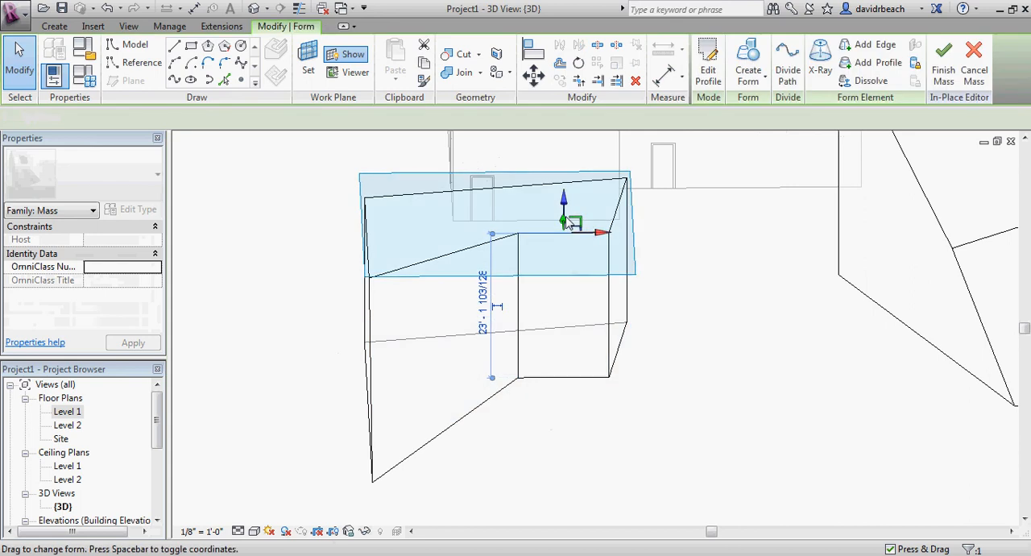
pyautogui.keyDown('shift'); pyautogui.moveTo(735, 368); pyautogui.dragTo(583, 313, button='middle'); pyautogui.keyUp('shift')
# Rotate the solid form's end face about its centre so that it tilts
pyautogui.scroll(2, 602, 332)
pyautogui.click(696, 334)
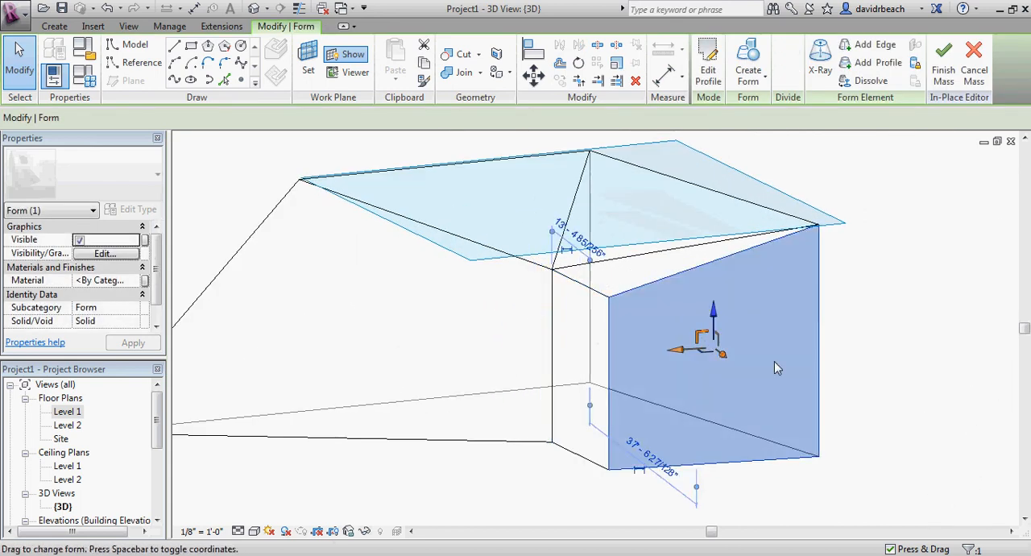
pyautogui.moveTo(775, 361); pyautogui.dragTo(711, 350, button='middle')
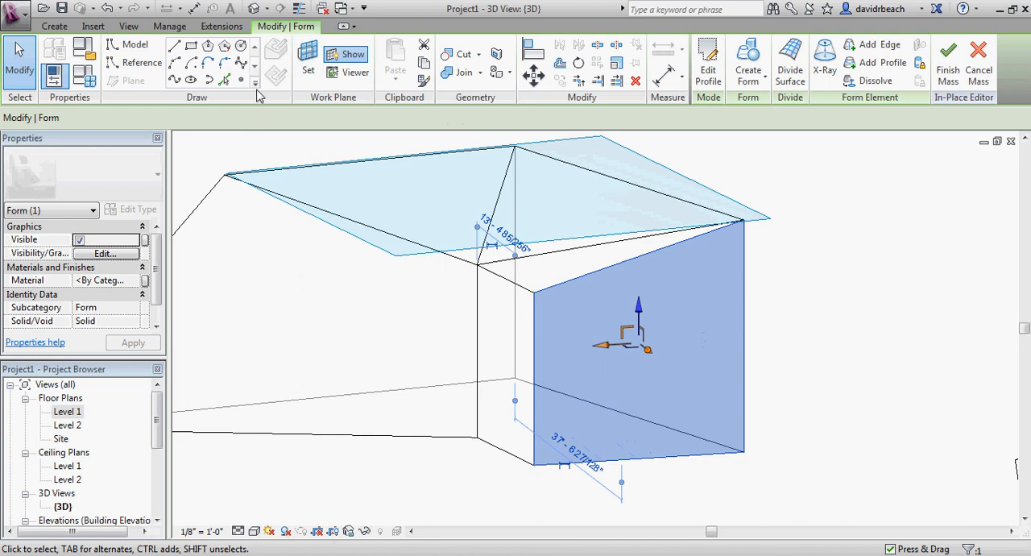
pyautogui.click(578, 63)
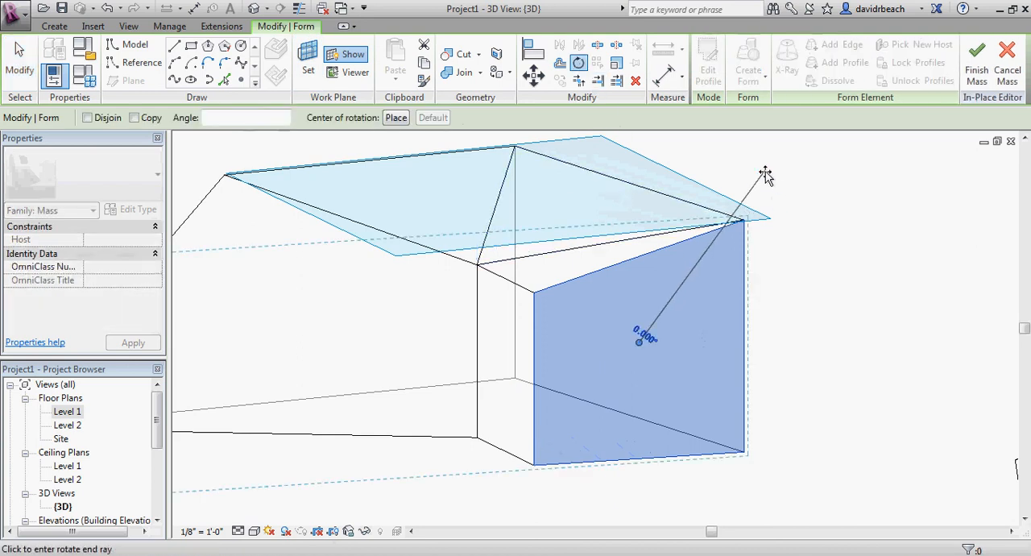
pyautogui.click(824, 249)
pyautogui.press('Escape')
# Finish the in-place mass containing the surface form and the solid form
pyautogui.keyDown('shift'); pyautogui.moveTo(821, 355); pyautogui.dragTo(445, 407, button='middle'); pyautogui.keyUp('shift')
pyautogui.scroll(-4, 598, 373)
pyautogui.scroll(-2, 377, 384)
pyautogui.scroll(2, 447, 408)
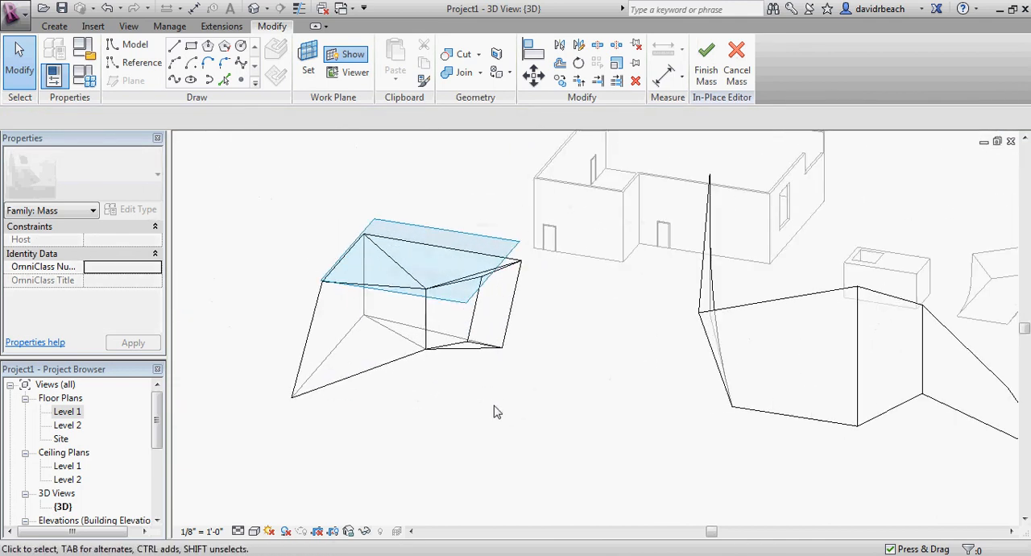
pyautogui.moveTo(529, 405); pyautogui.dragTo(411, 402, button='middle')
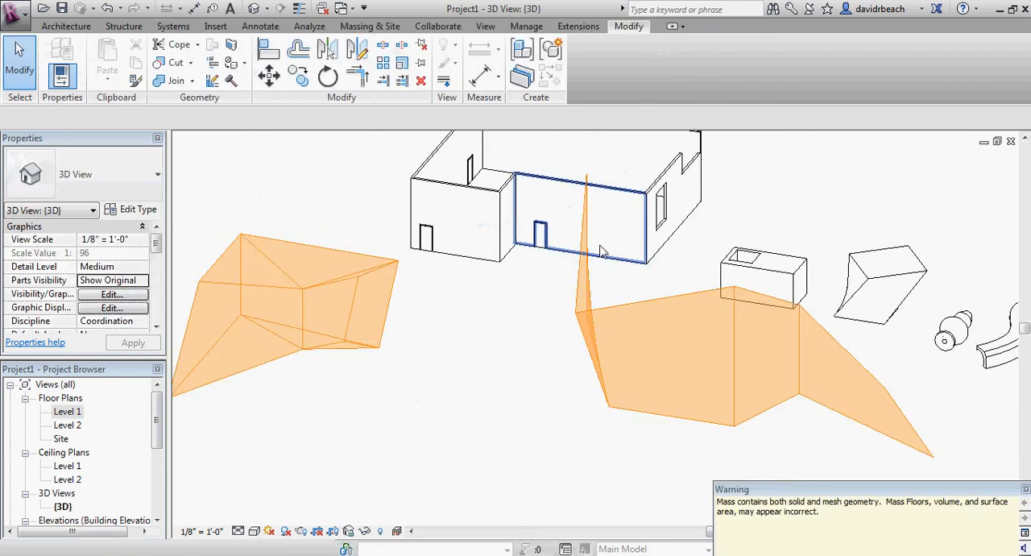
# Examine the two finished mass forms in relation to the building and the generic models
pyautogui.scroll(-3, 439, 338)
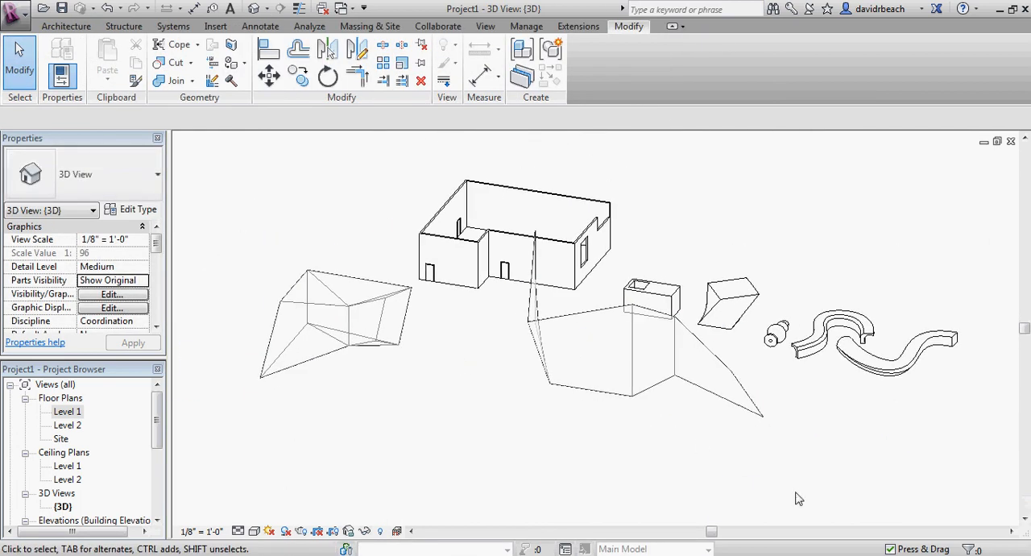
pyautogui.moveTo(784, 499); pyautogui.dragTo(791, 510, button='middle')
pyautogui.scroll(3, 596, 456)
pyautogui.moveTo(571, 457); pyautogui.dragTo(692, 455, button='middle')
pyautogui.moveTo(497, 376); pyautogui.dragTo(594, 405, button='middle')
pyautogui.scroll(3, 674, 417)
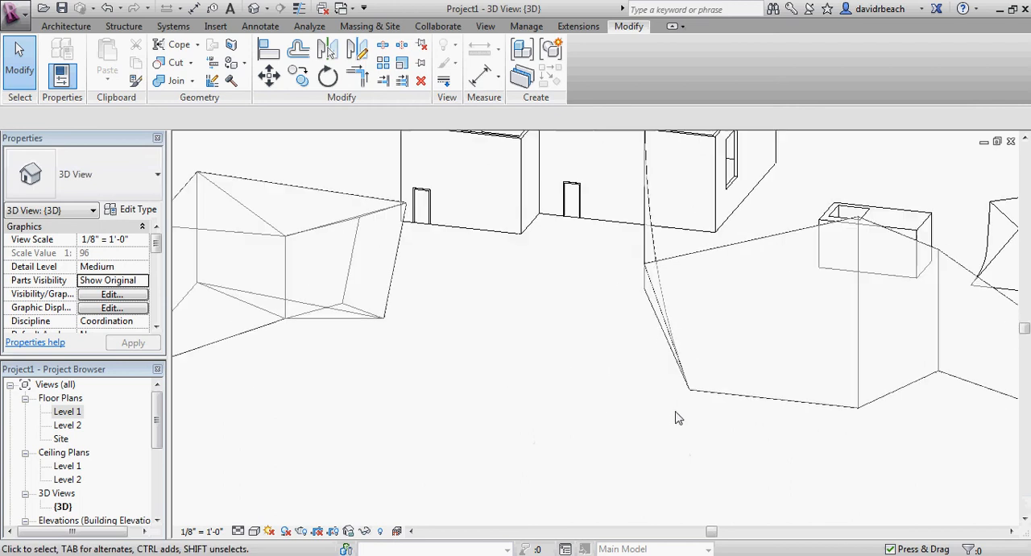
# Create Generic - 8" walls by face on the surface mass form, dismissing the save reminder without saving
pyautogui.scroll(-4, 666, 389)
pyautogui.keyDown('shift'); pyautogui.moveTo(665, 390); pyautogui.dragTo(620, 348, button='middle'); pyautogui.keyUp('shift')
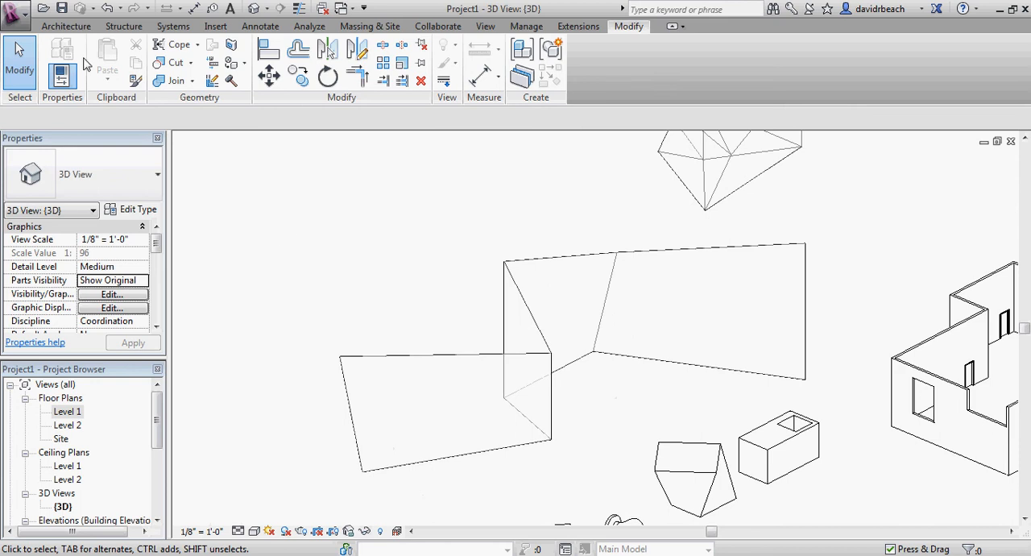
pyautogui.click(67, 29)
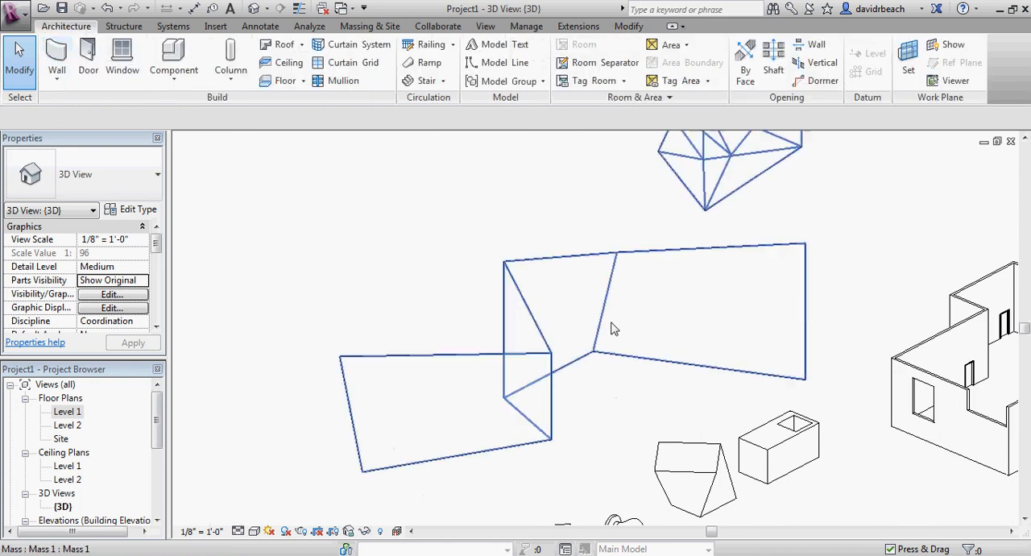
pyautogui.scroll(3, 760, 283)
pyautogui.scroll(-4, 445, 347)
pyautogui.moveTo(445, 347); pyautogui.dragTo(478, 343, button='middle')
pyautogui.scroll(3, 576, 372)
pyautogui.scroll(-2, 587, 371)
pyautogui.moveTo(604, 379); pyautogui.dragTo(665, 382, button='middle')
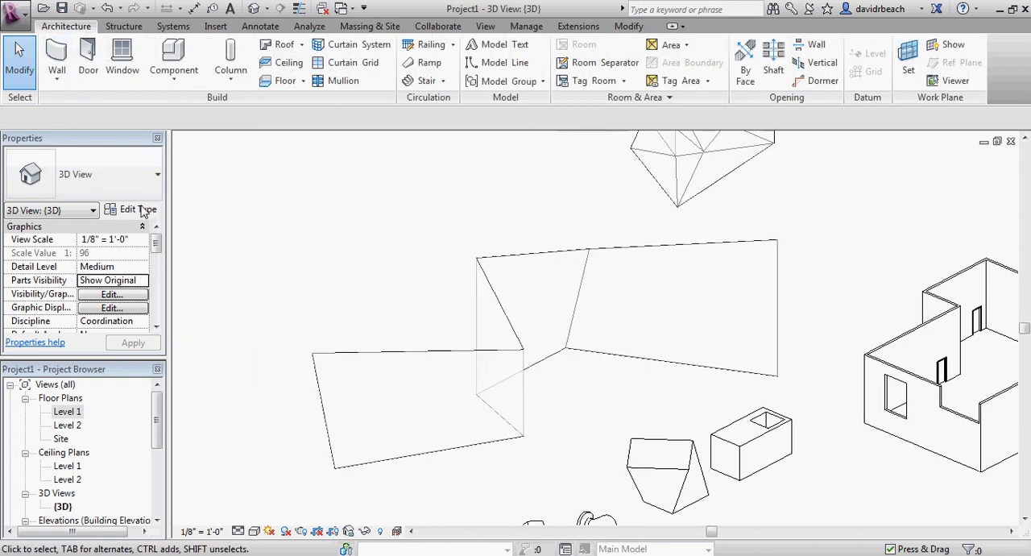
pyautogui.click(62, 86)
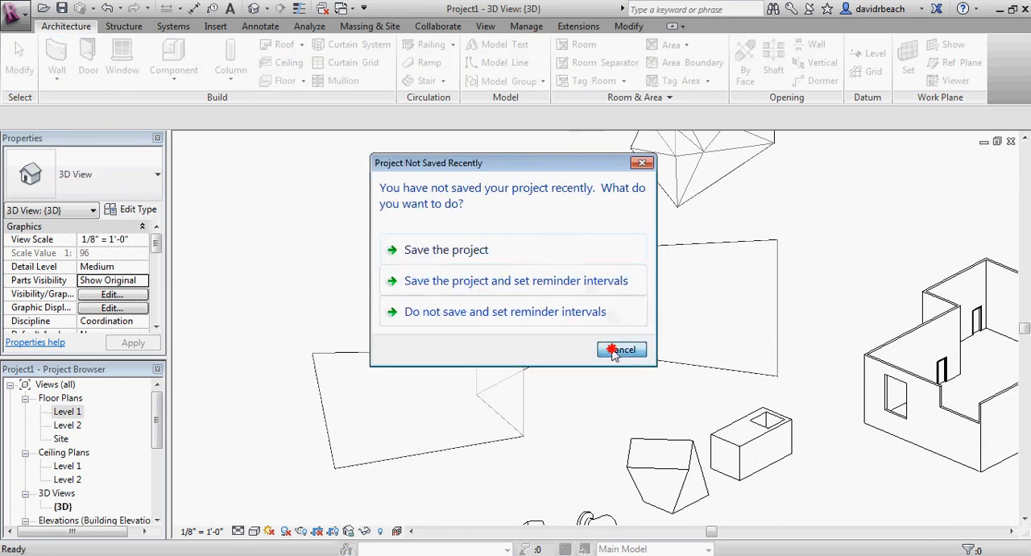
pyautogui.click(616, 351)
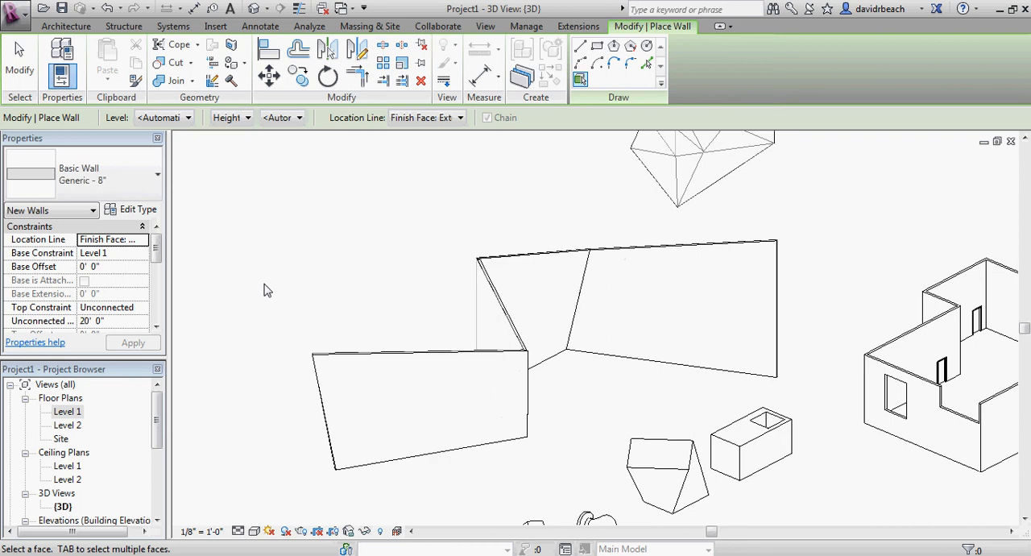
pyautogui.press('Escape')
# Examine how the new walls follow the surface form, selecting the underlying mass to distinguish it from them
pyautogui.scroll(1, 330, 309)
pyautogui.keyDown('shift'); pyautogui.moveTo(331, 310); pyautogui.dragTo(812, 304, button='middle'); pyautogui.keyUp('shift')
pyautogui.scroll(-4, 809, 305)
pyautogui.moveTo(601, 361)
pyautogui.keyDown('shift'); pyautogui.mouseDown(button='middle')
pyautogui.moveTo(700, 341)
pyautogui.moveTo(519, 490)
pyautogui.moveTo(608, 428)
pyautogui.moveTo(599, 369)
pyautogui.mouseUp(button='middle'); pyautogui.keyUp('shift')
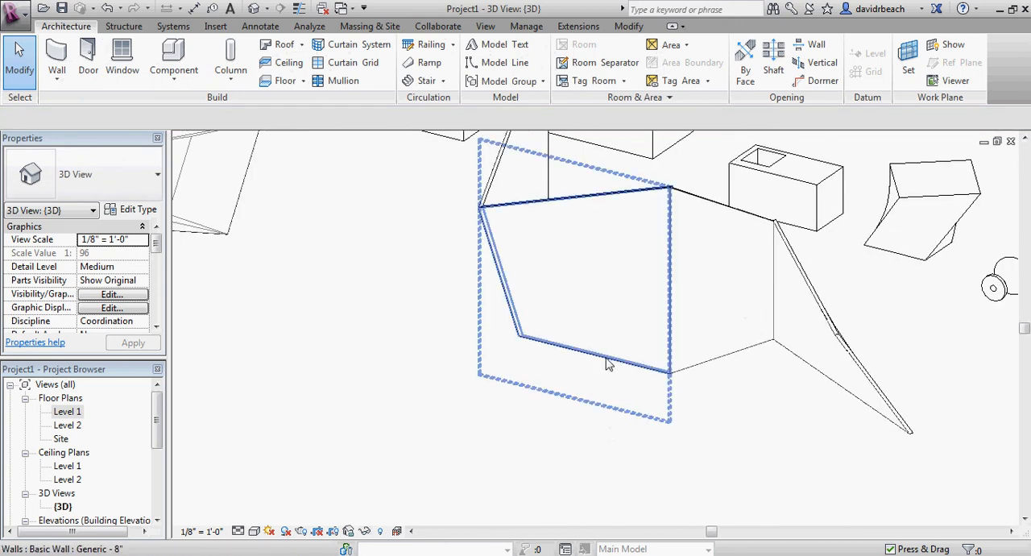
pyautogui.press('Tab')
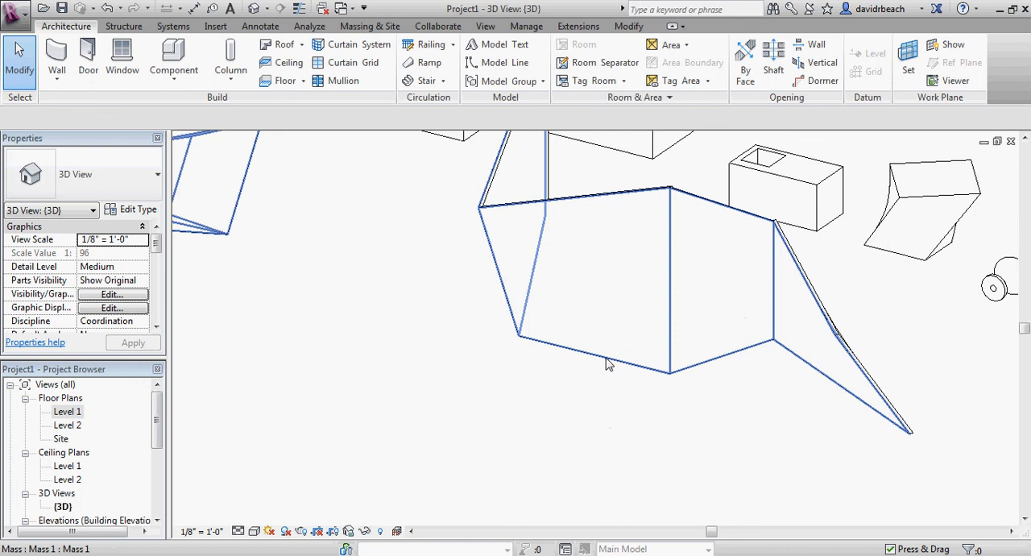
pyautogui.click(609, 364)
pyautogui.scroll(-2, 605, 357)
pyautogui.moveTo(605, 357); pyautogui.dragTo(591, 433, button='middle')
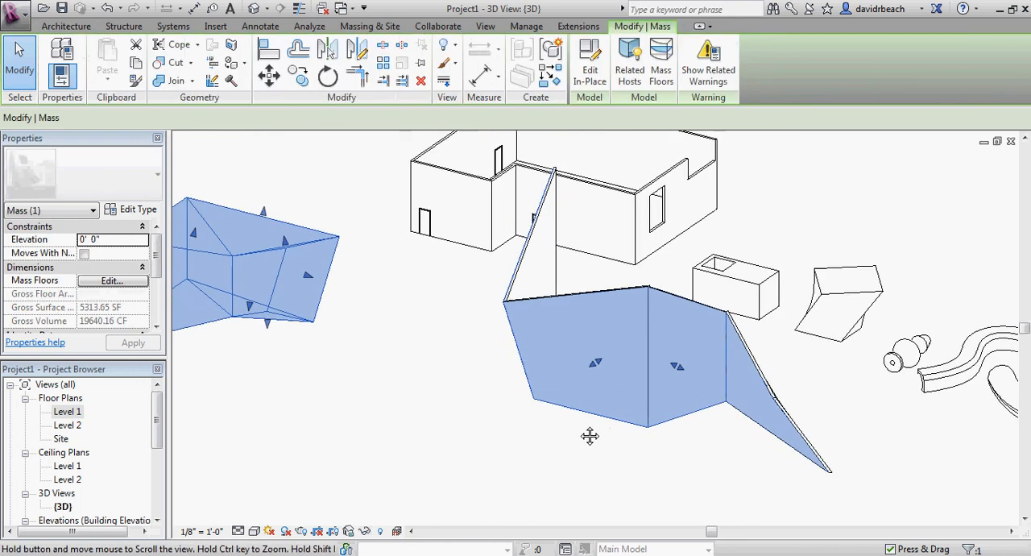
pyautogui.moveTo(435, 315); pyautogui.dragTo(548, 322, button='middle')
pyautogui.scroll(1, 569, 358)
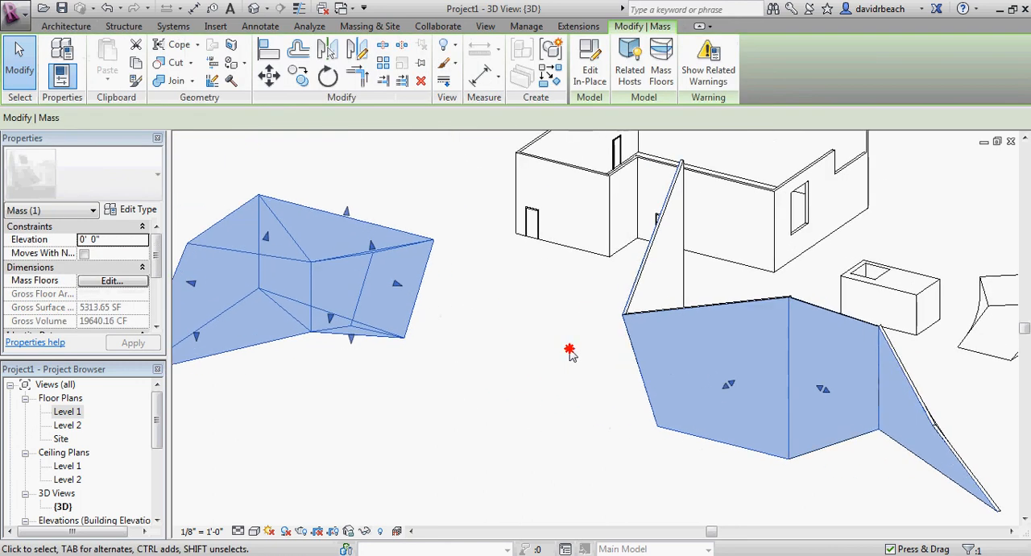
pyautogui.click(569, 352)
# Create a 5' x 10' curtain system on the solid mass form's slanted long side face
pyautogui.scroll(-1, 437, 369)
pyautogui.moveTo(438, 369); pyautogui.dragTo(605, 357, button='middle')
pyautogui.scroll(3, 445, 343)
pyautogui.moveTo(444, 342); pyautogui.dragTo(611, 421, button='middle')
pyautogui.scroll(-1, 610, 403)
pyautogui.keyDown('shift'); pyautogui.moveTo(680, 443); pyautogui.dragTo(557, 421, button='middle'); pyautogui.keyUp('shift')
pyautogui.scroll(-1, 647, 433)
pyautogui.scroll(-1, 706, 421)
pyautogui.moveTo(706, 420); pyautogui.dragTo(638, 407, button='middle')
pyautogui.scroll(1, 634, 407)
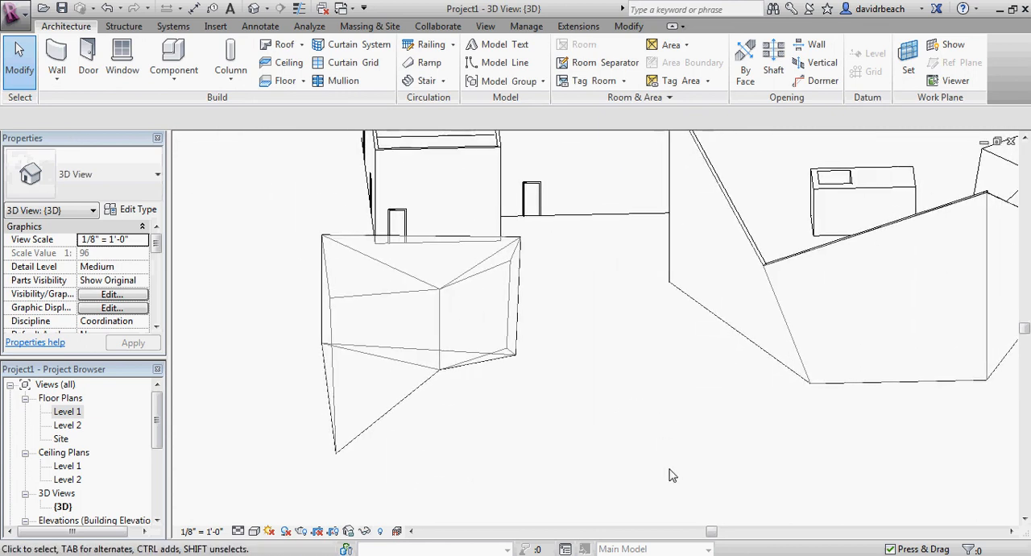
pyautogui.click(348, 46)
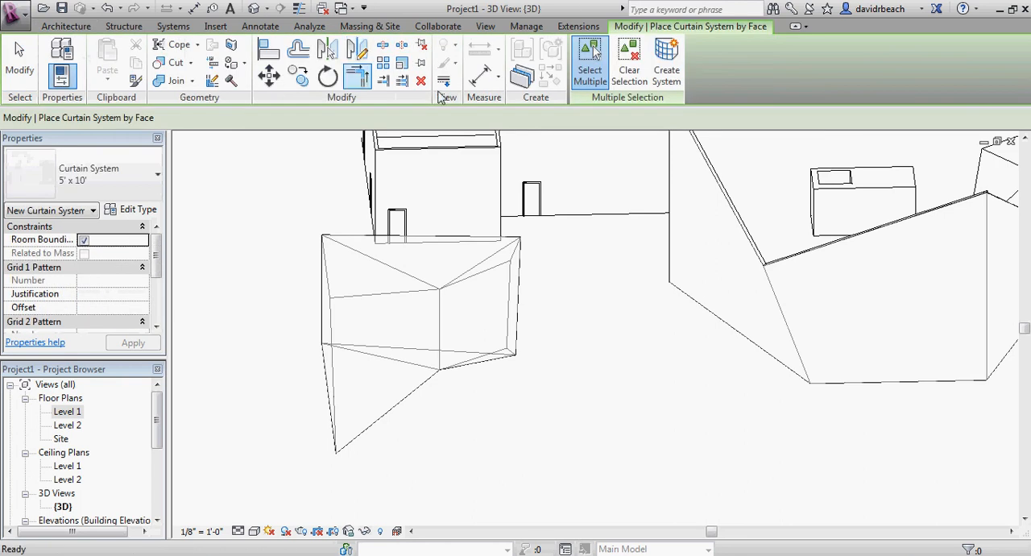
pyautogui.click(373, 311)
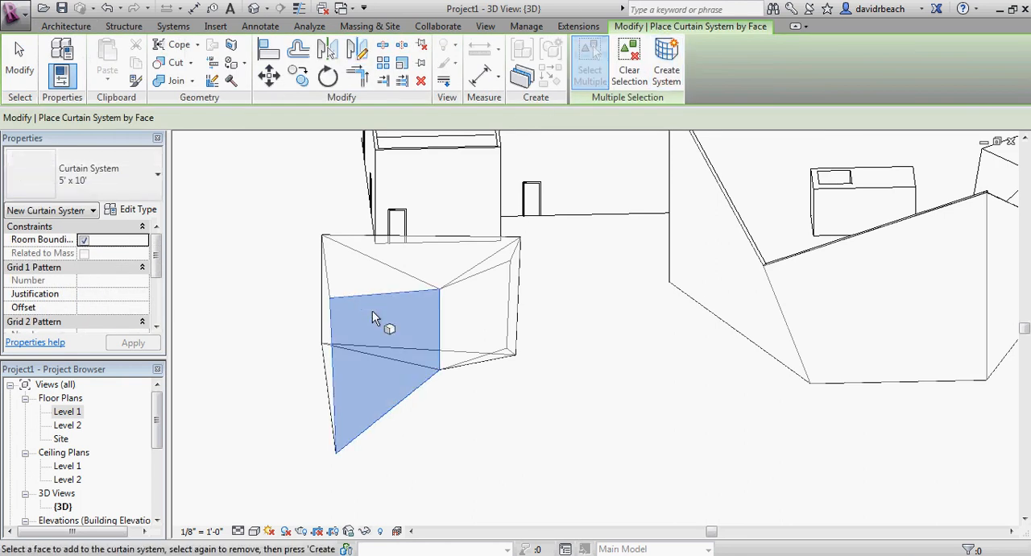
pyautogui.keyDown('shift'); pyautogui.moveTo(407, 399); pyautogui.dragTo(638, 198, button='middle'); pyautogui.keyUp('shift')
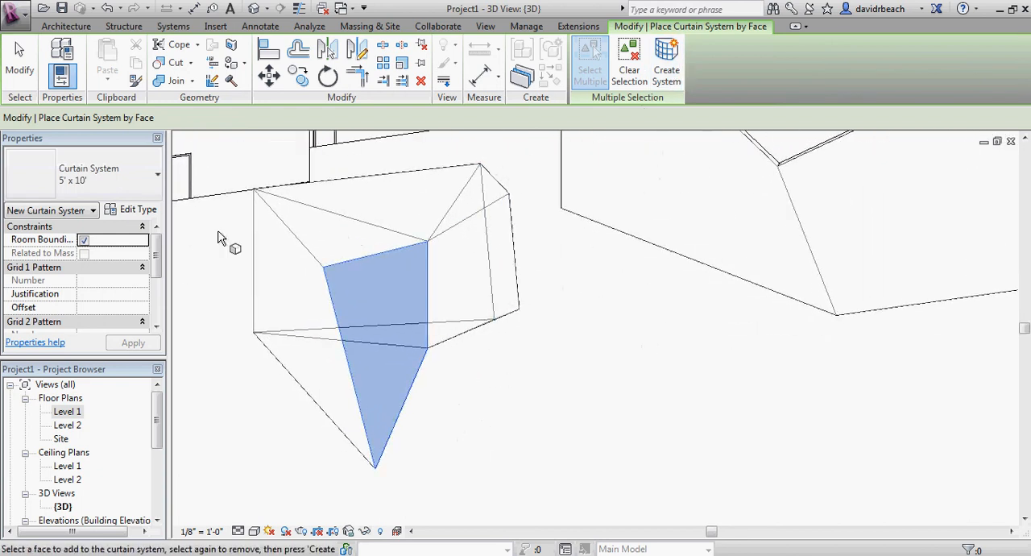
pyautogui.moveTo(531, 294); pyautogui.dragTo(642, 279, button='middle')
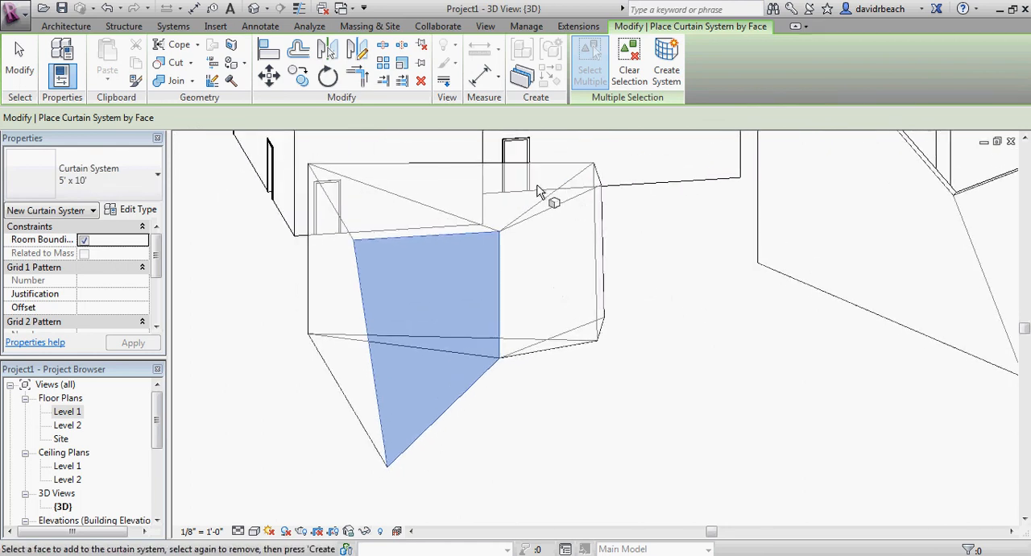
pyautogui.click(668, 61)
pyautogui.keyDown('shift'); pyautogui.moveTo(721, 284); pyautogui.dragTo(525, 332, button='middle'); pyautogui.keyUp('shift')
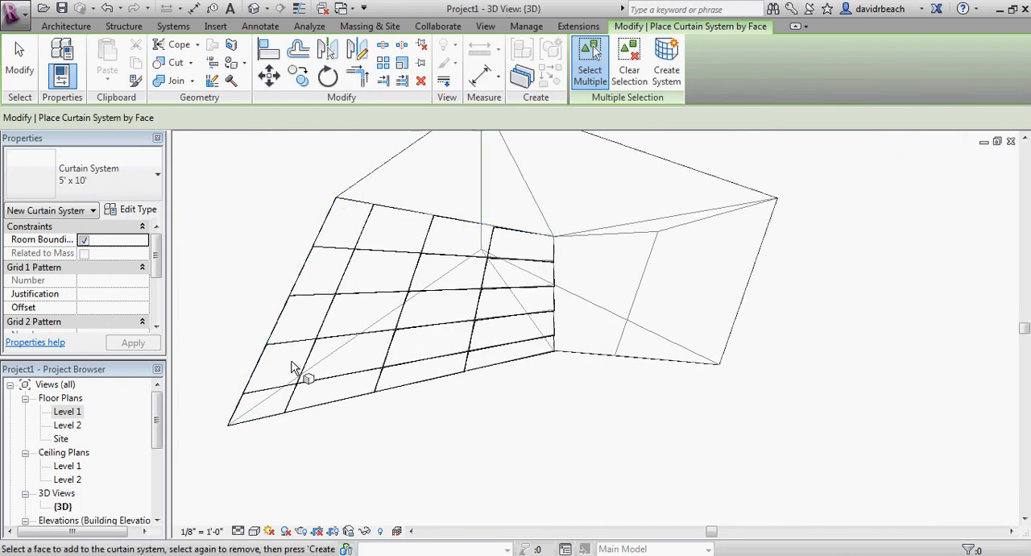
pyautogui.scroll(-3, 472, 403)
pyautogui.press('Escape')
# Delete the in-place mass from behind the walls and the curtain system
pyautogui.moveTo(520, 411); pyautogui.dragTo(403, 375, button='middle')
pyautogui.click(468, 268)
pyautogui.press('Delete')
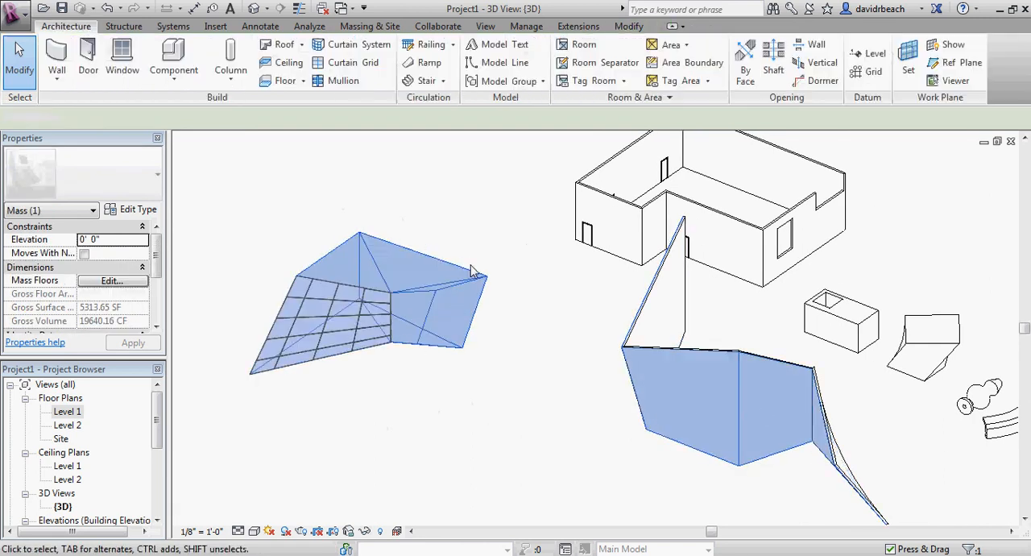
pyautogui.moveTo(472, 269); pyautogui.dragTo(454, 265, button='middle')
# Examine the face-based walls and curtain system alongside the building and the generic models from several sides
pyautogui.keyDown('shift'); pyautogui.moveTo(540, 345); pyautogui.dragTo(833, 333, button='middle'); pyautogui.keyUp('shift')
pyautogui.scroll(-1, 677, 356)
pyautogui.moveTo(676, 356); pyautogui.dragTo(866, 395, button='middle')
pyautogui.scroll(2, 702, 340)
pyautogui.moveTo(702, 341); pyautogui.dragTo(808, 392, button='middle')
pyautogui.keyDown('shift'); pyautogui.moveTo(808, 392); pyautogui.dragTo(727, 403, button='middle'); pyautogui.keyUp('shift')
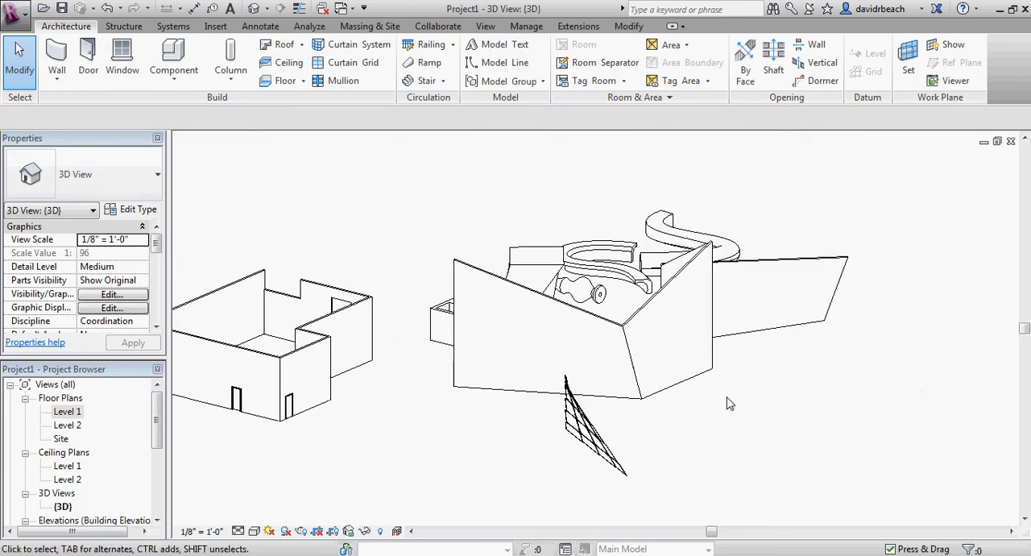
pyautogui.scroll(-2, 701, 407)
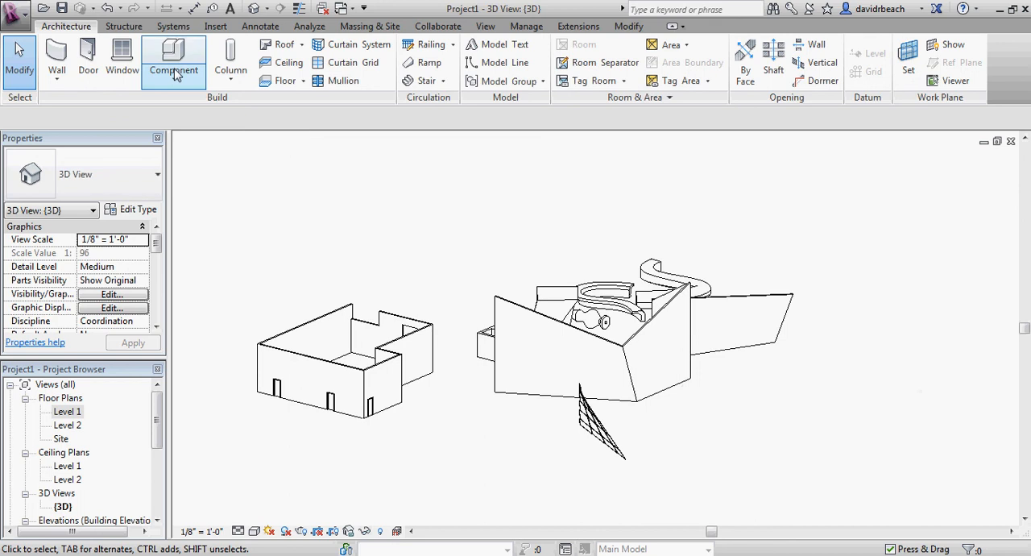
pyautogui.moveTo(381, 206); pyautogui.dragTo(390, 213, button='middle')
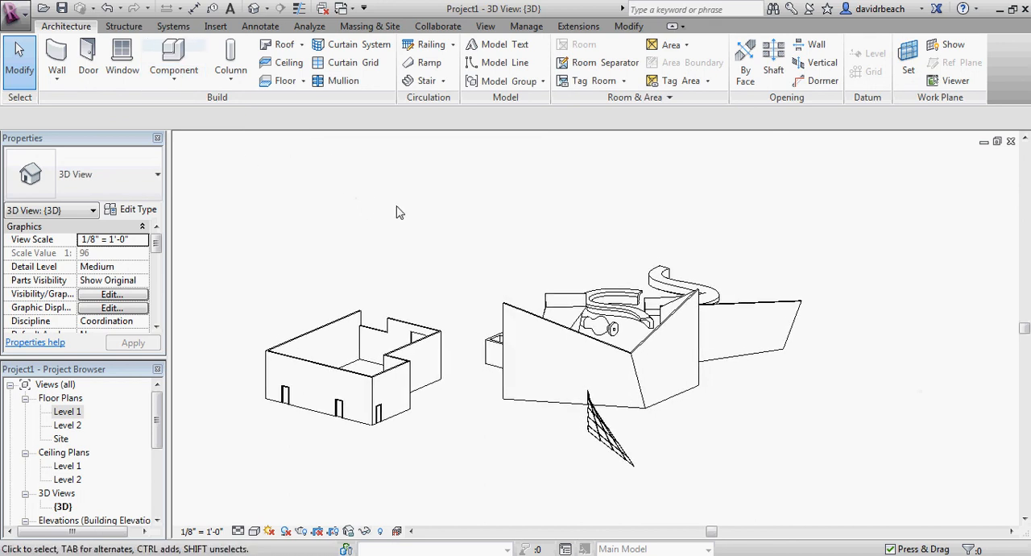
pyautogui.keyDown('shift'); pyautogui.moveTo(864, 376); pyautogui.dragTo(784, 394, button='middle'); pyautogui.keyUp('shift')
pyautogui.moveTo(817, 432); pyautogui.dragTo(638, 414, button='middle')
pyautogui.scroll(1, 756, 412)
pyautogui.scroll(1, 757, 407)
pyautogui.moveTo(772, 409); pyautogui.dragTo(478, 296, button='middle')
pyautogui.scroll(-2, 854, 400)
pyautogui.scroll(1, 791, 398)
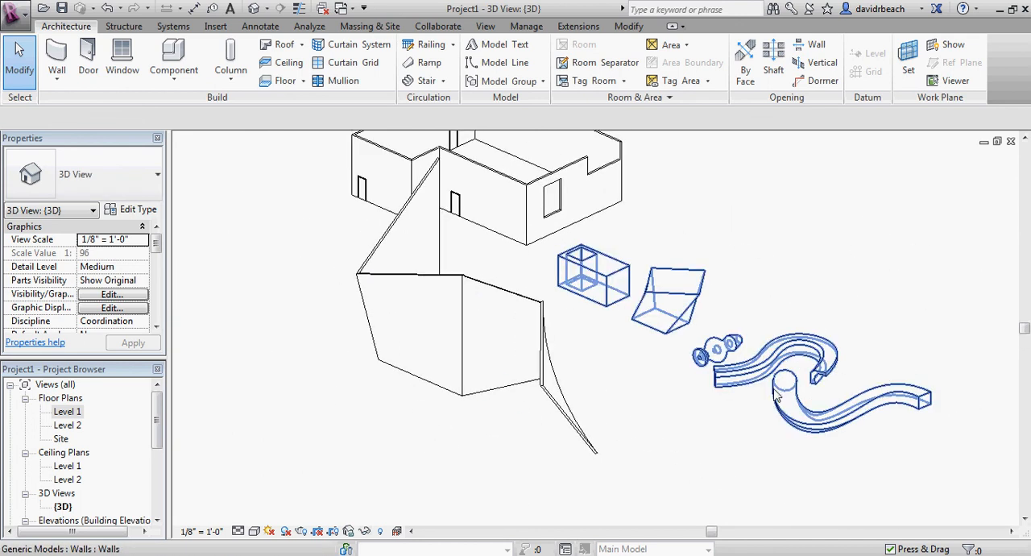
pyautogui.scroll(-2, 676, 395)
pyautogui.keyDown('shift'); pyautogui.moveTo(600, 385); pyautogui.dragTo(623, 372, button='middle'); pyautogui.keyUp('shift')
pyautogui.moveTo(561, 325); pyautogui.dragTo(695, 377, button='middle')
pyautogui.scroll(1, 600, 373)
pyautogui.scroll(1, 579, 345)
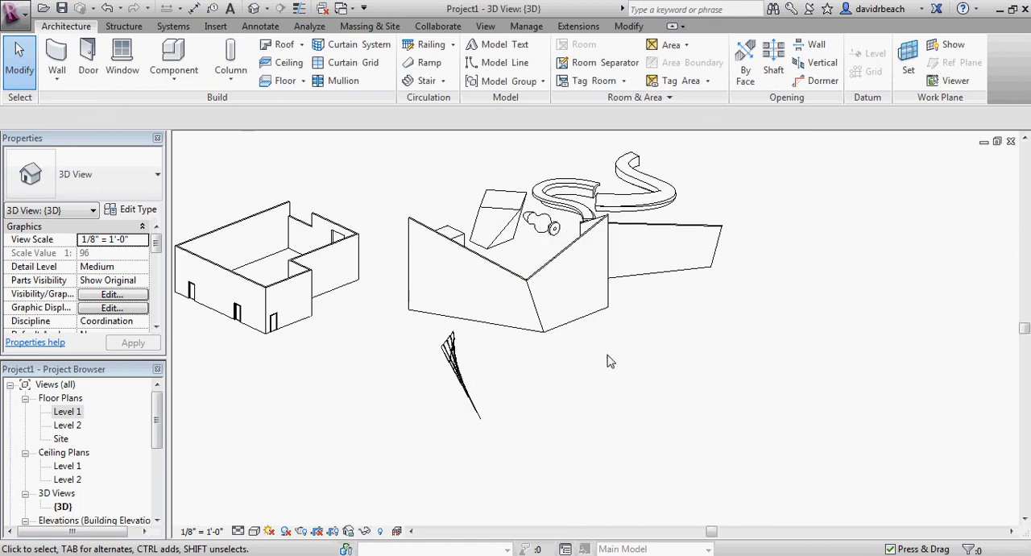
pyautogui.moveTo(620, 365); pyautogui.dragTo(679, 399, button='middle')
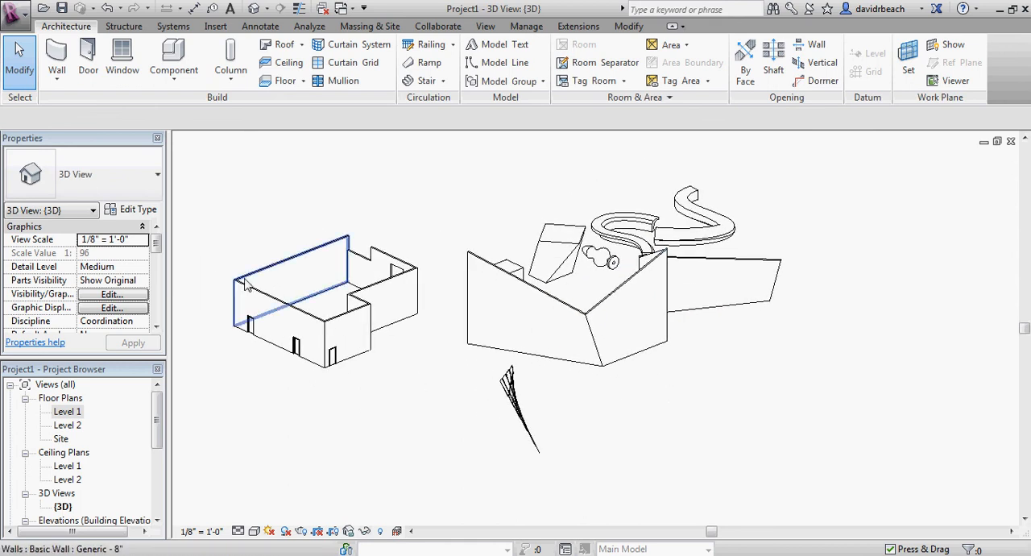
# Inspect the L-shaped building up close and compare it with the face-based walls, selecting the twisted wall
pyautogui.scroll(3, 245, 286)
pyautogui.moveTo(258, 287); pyautogui.dragTo(407, 339, button='middle')
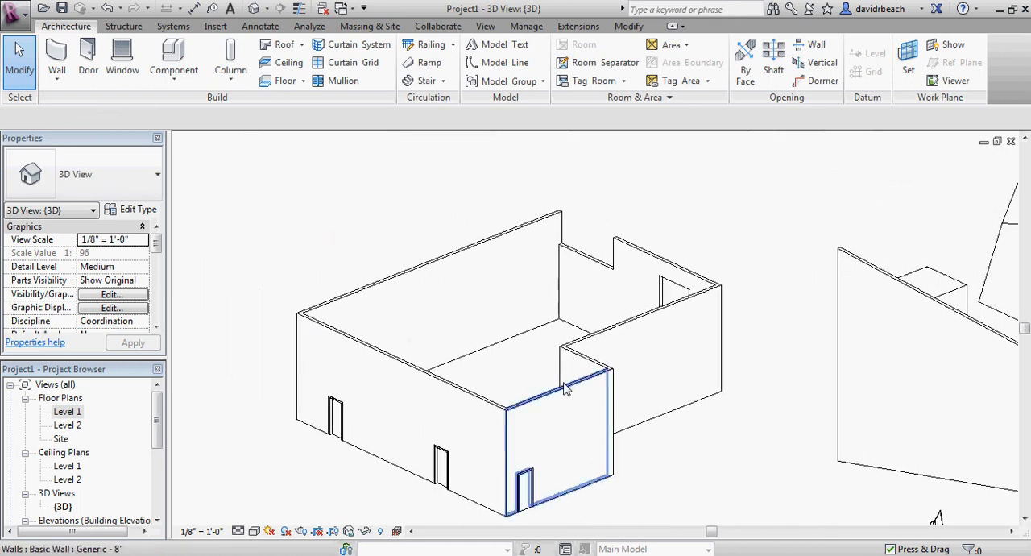
pyautogui.moveTo(566, 390); pyautogui.dragTo(499, 328, button='middle')
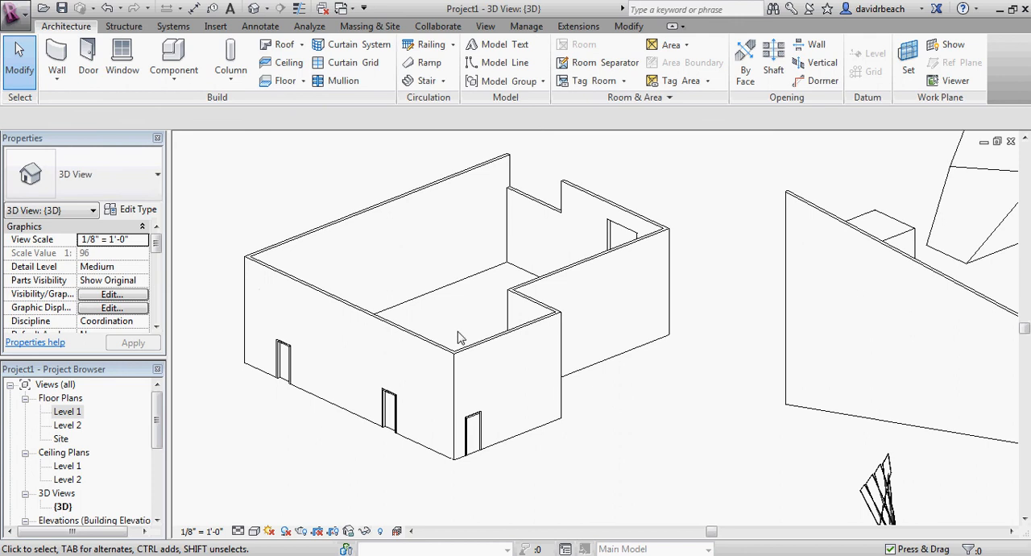
pyautogui.scroll(-2, 514, 333)
pyautogui.moveTo(609, 361); pyautogui.dragTo(435, 321, button='middle')
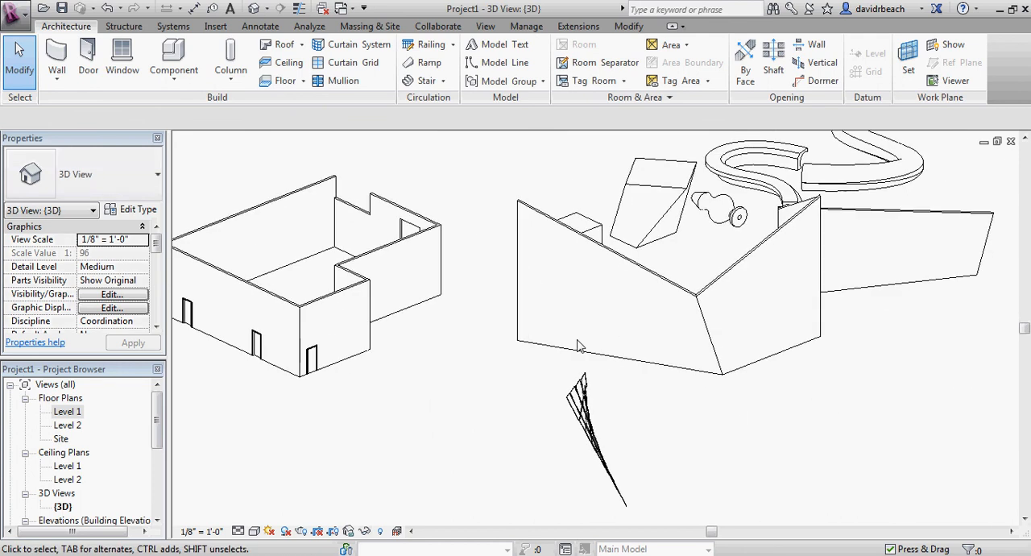
pyautogui.scroll(-2, 580, 346)
pyautogui.moveTo(667, 351); pyautogui.dragTo(608, 351, button='middle')
pyautogui.keyDown('shift'); pyautogui.moveTo(703, 385); pyautogui.dragTo(516, 333, button='middle'); pyautogui.keyUp('shift')
pyautogui.click(728, 375)
pyautogui.moveTo(499, 313); pyautogui.dragTo(681, 431, button='middle')
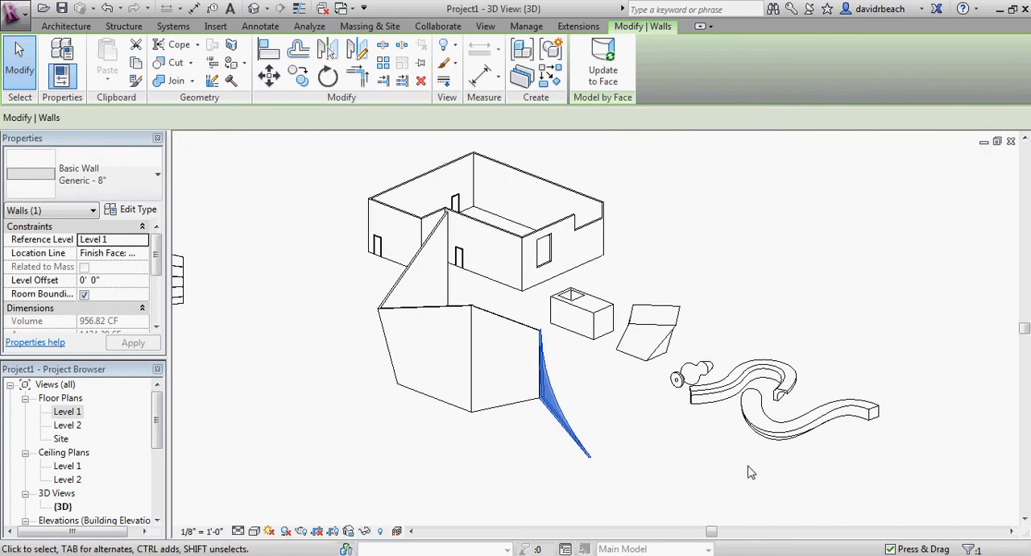